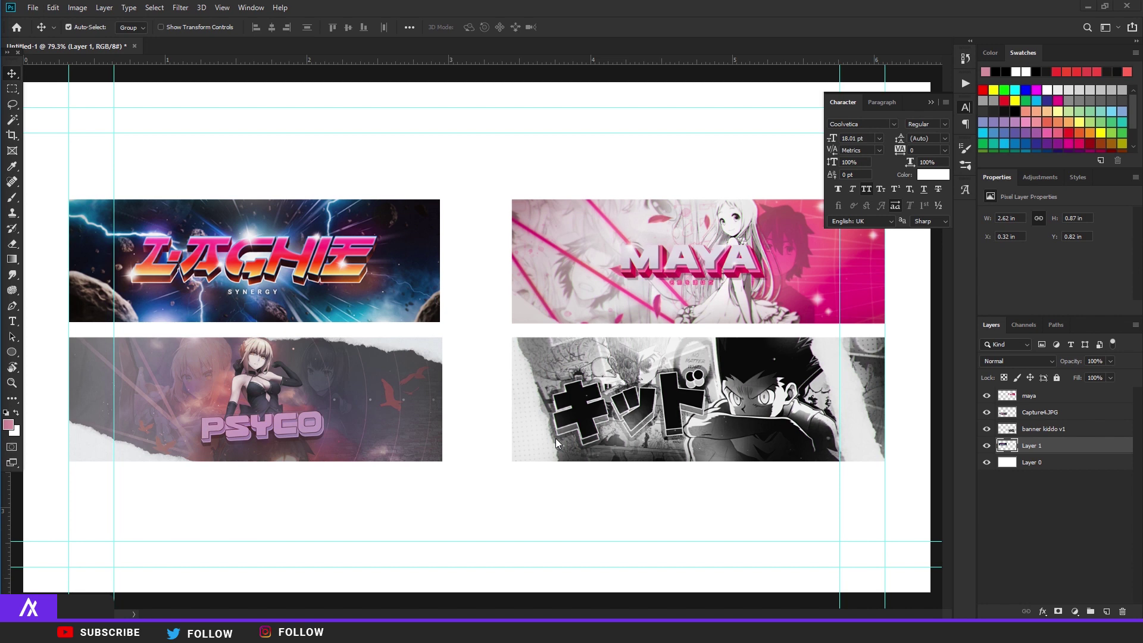
# Examine the four example banners and their lettering styles on the canvas
pyautogui.scroll(5, 772, 234)
pyautogui.scroll(-5, 718, 274)
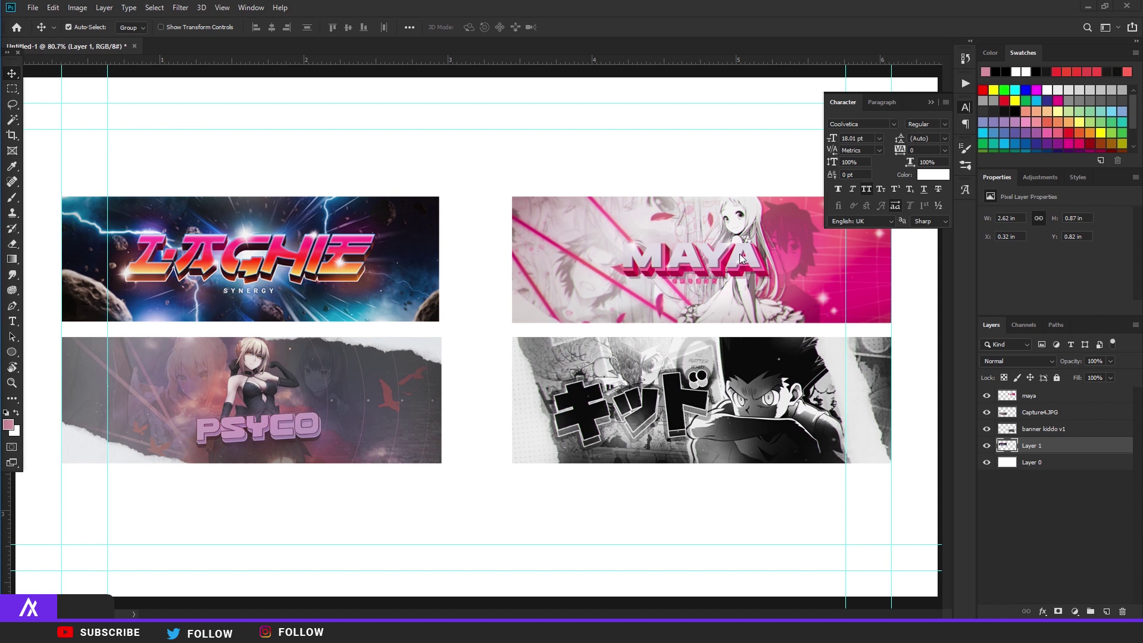
pyautogui.scroll(-1, 701, 244)
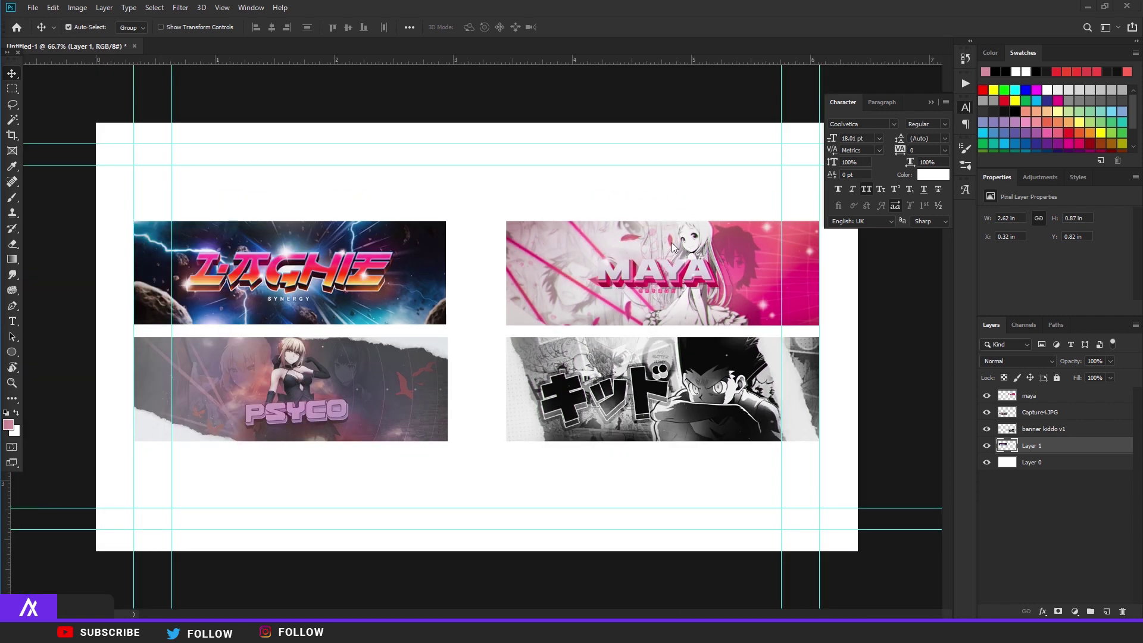
pyautogui.scroll(1, 663, 300)
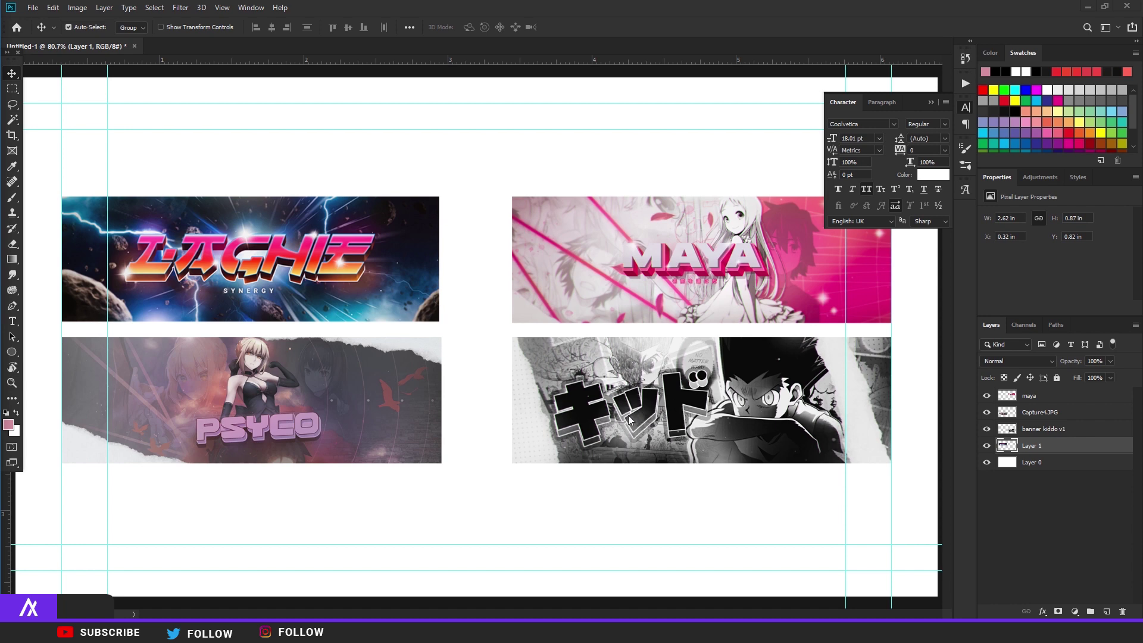
pyautogui.scroll(3, 629, 420)
pyautogui.scroll(-3, 585, 416)
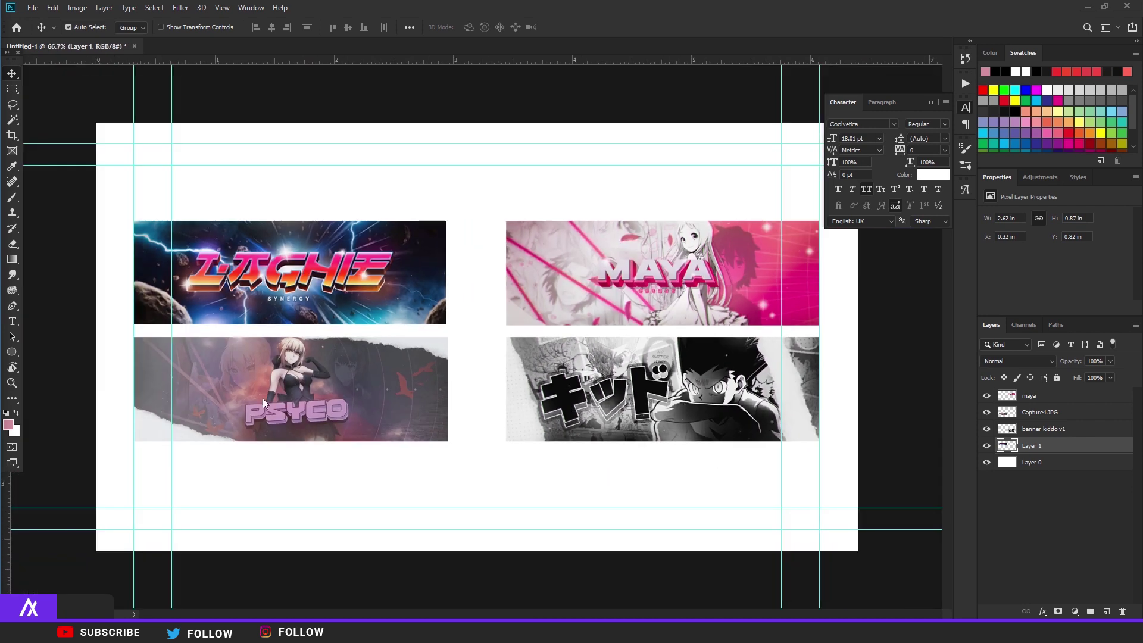
pyautogui.scroll(3, 180, 426)
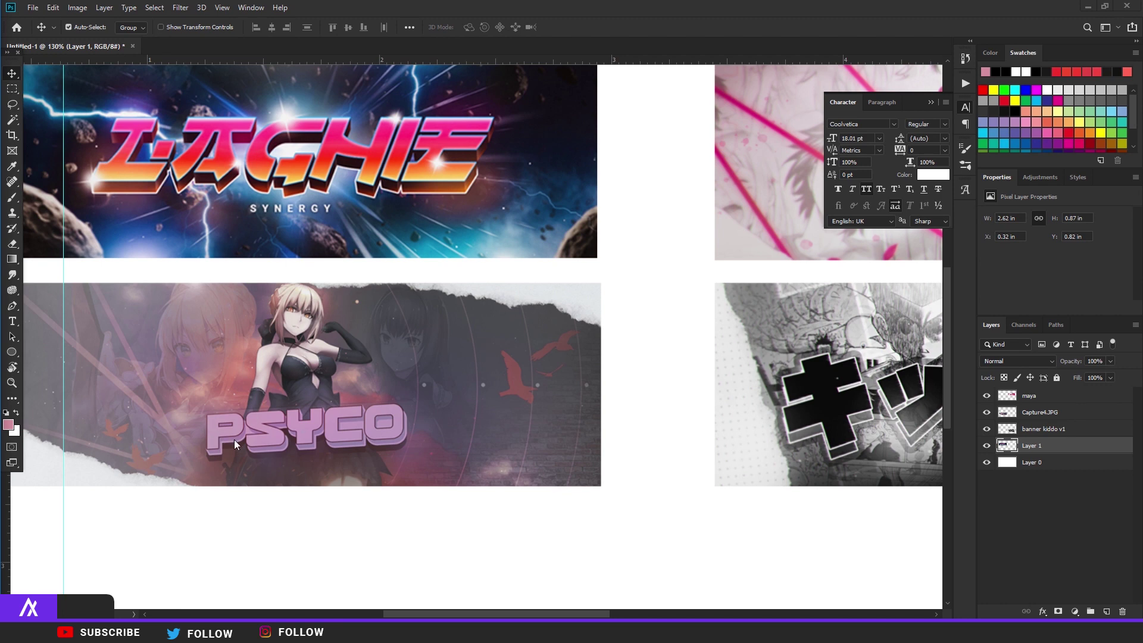
pyautogui.scroll(-3, 247, 398)
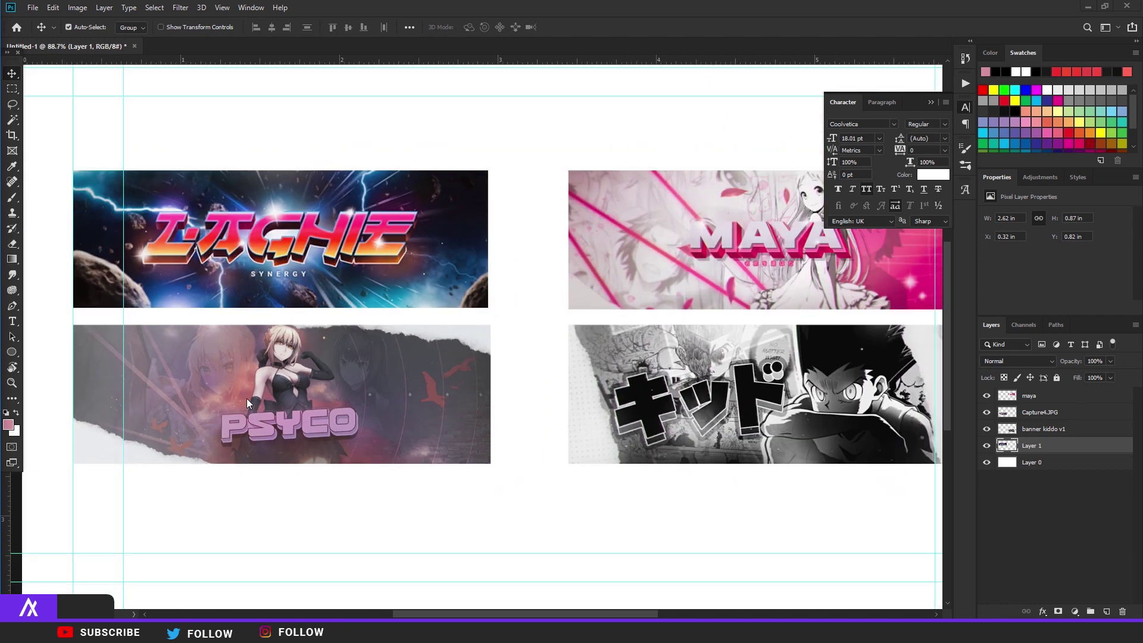
pyautogui.scroll(4, 251, 275)
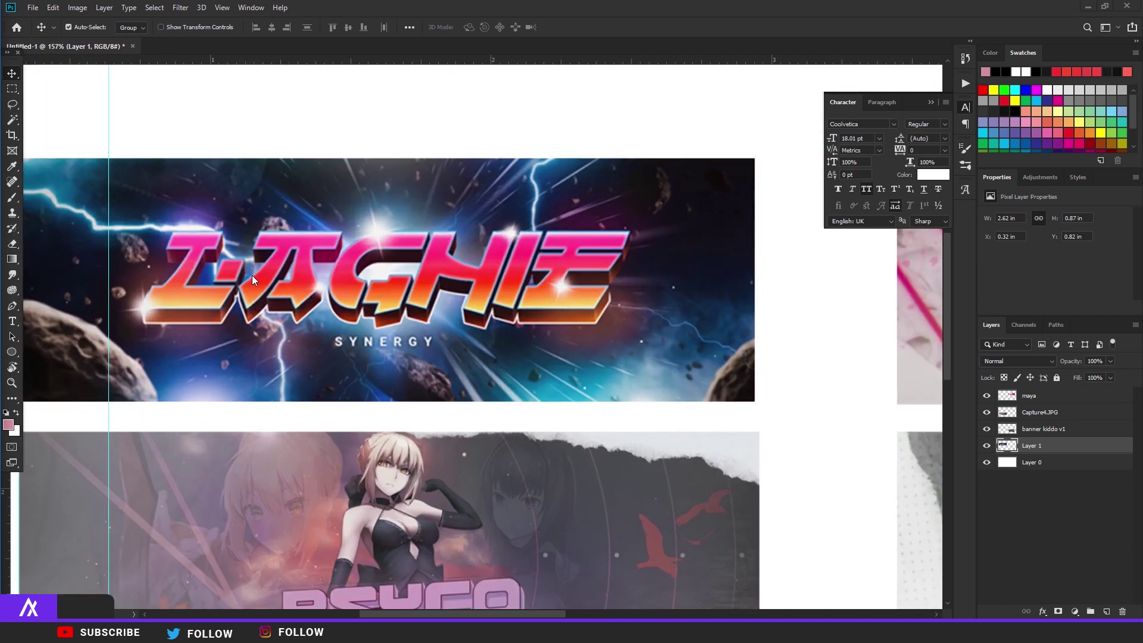
pyautogui.scroll(-3, 251, 275)
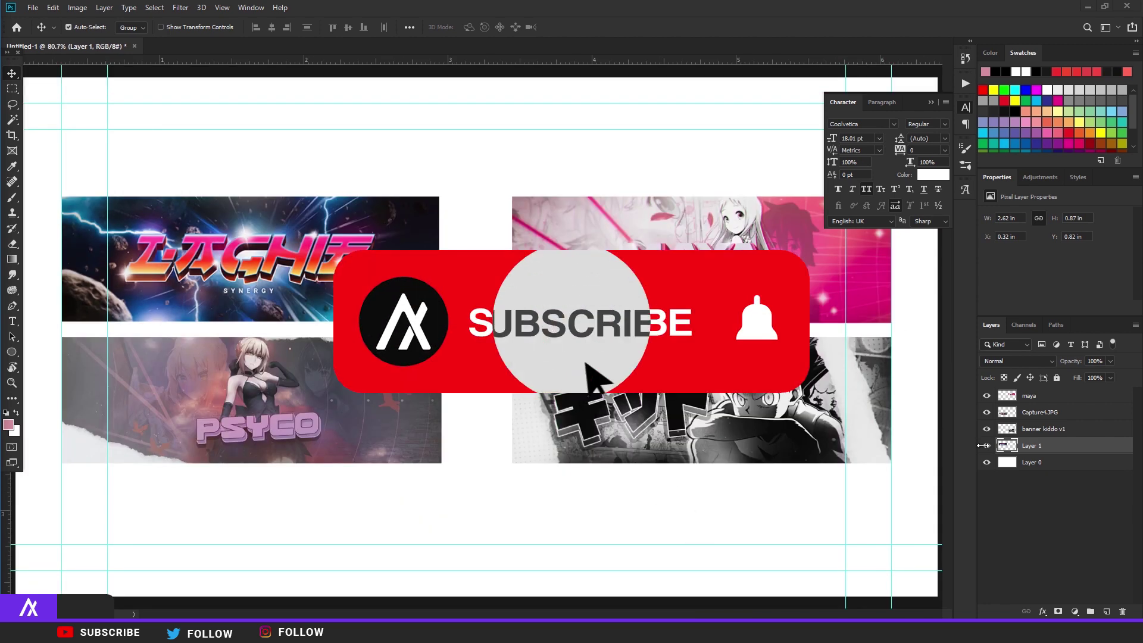
# Hide the Capture4.JPG, banner kiddo v1 and Layer 1 layers
pyautogui.click(986, 412)
pyautogui.click(987, 428)
pyautogui.click(987, 445)
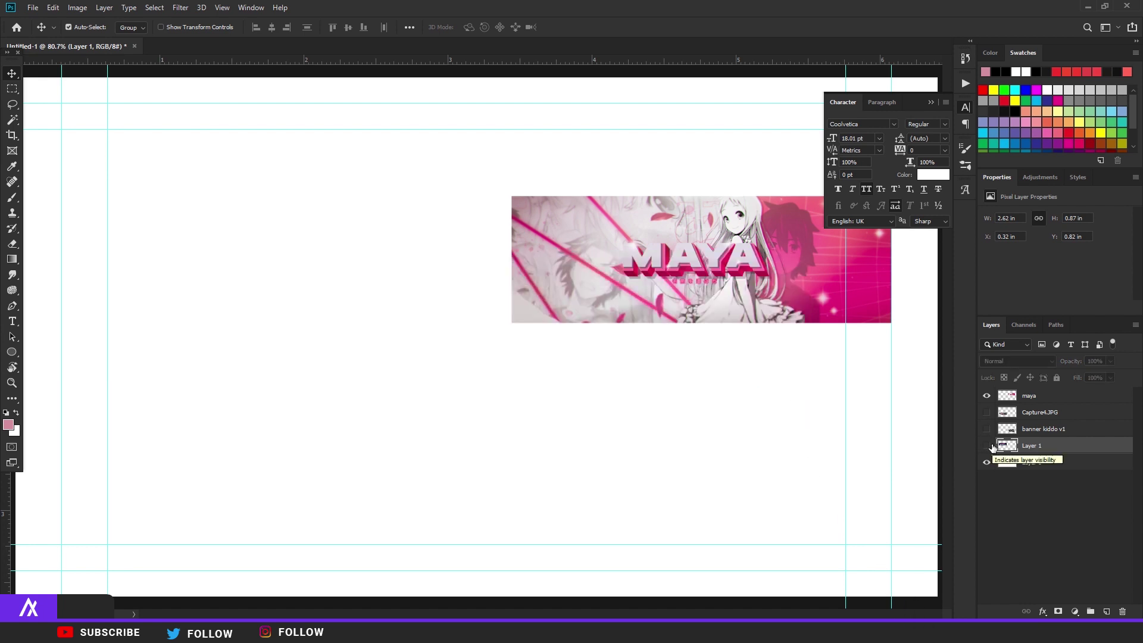
# Create a text layer reading "m" above the Capture4.JPG layer, using the MADE Soulmaze font at 111.01 pt
pyautogui.press('t')
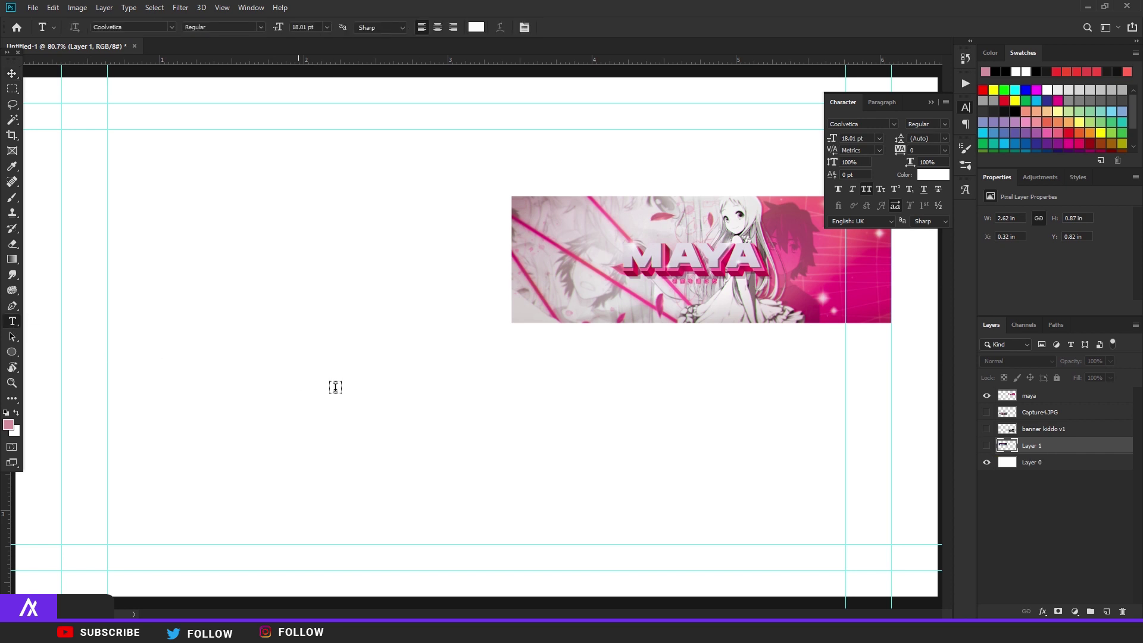
pyautogui.click(1008, 417)
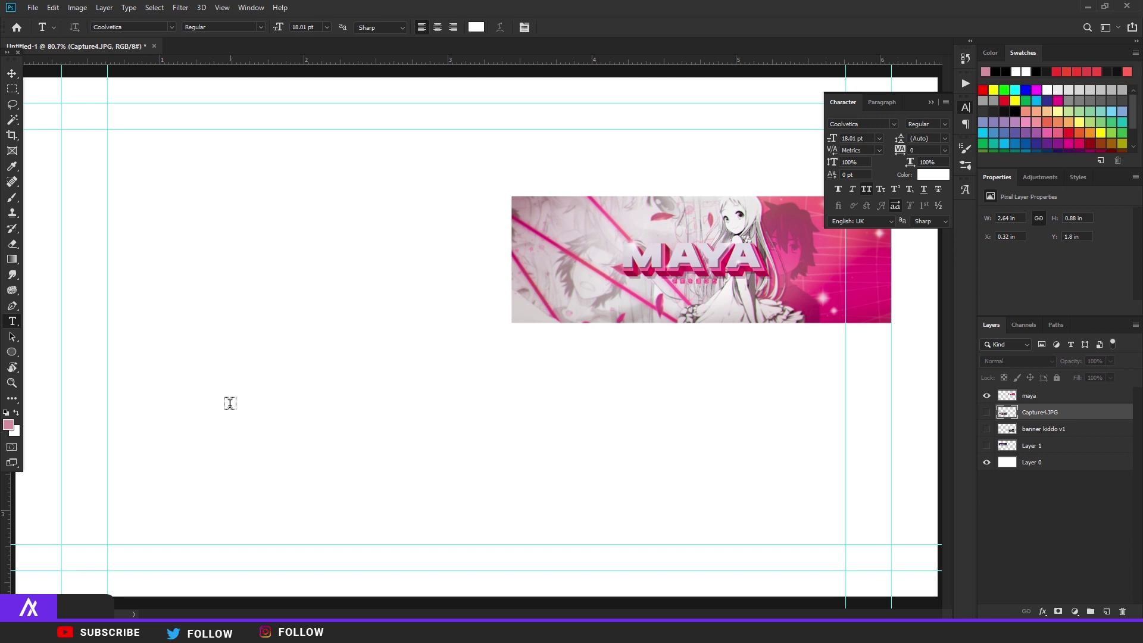
pyautogui.click(246, 400)
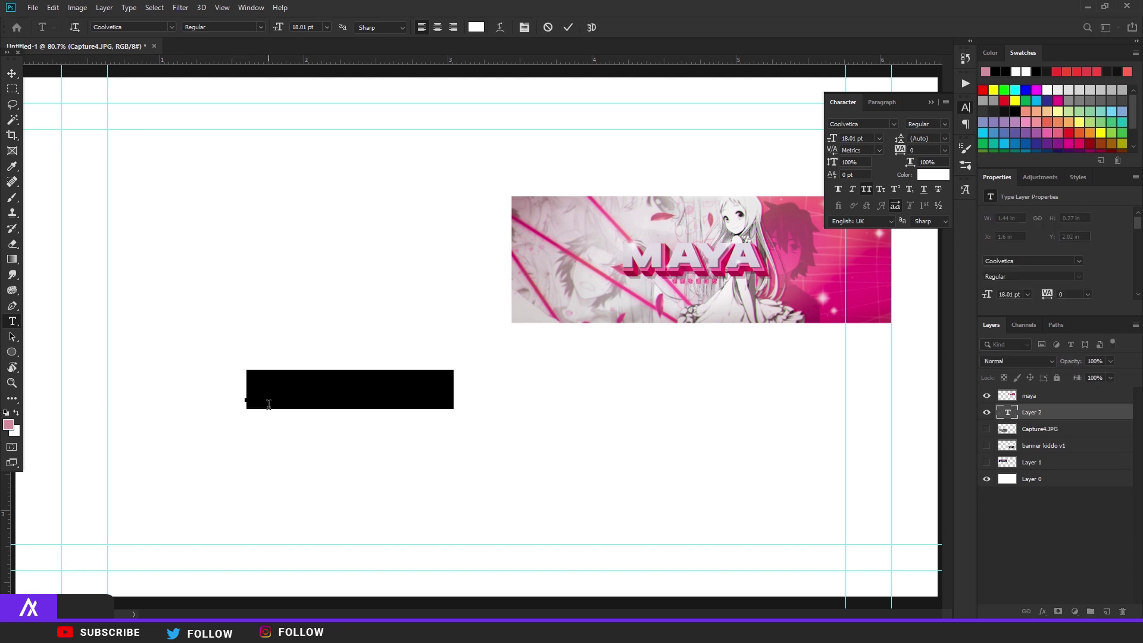
pyautogui.press('BackSpace')
pyautogui.moveTo(840, 141); pyautogui.dragTo(901, 138)
pyautogui.click(898, 124)
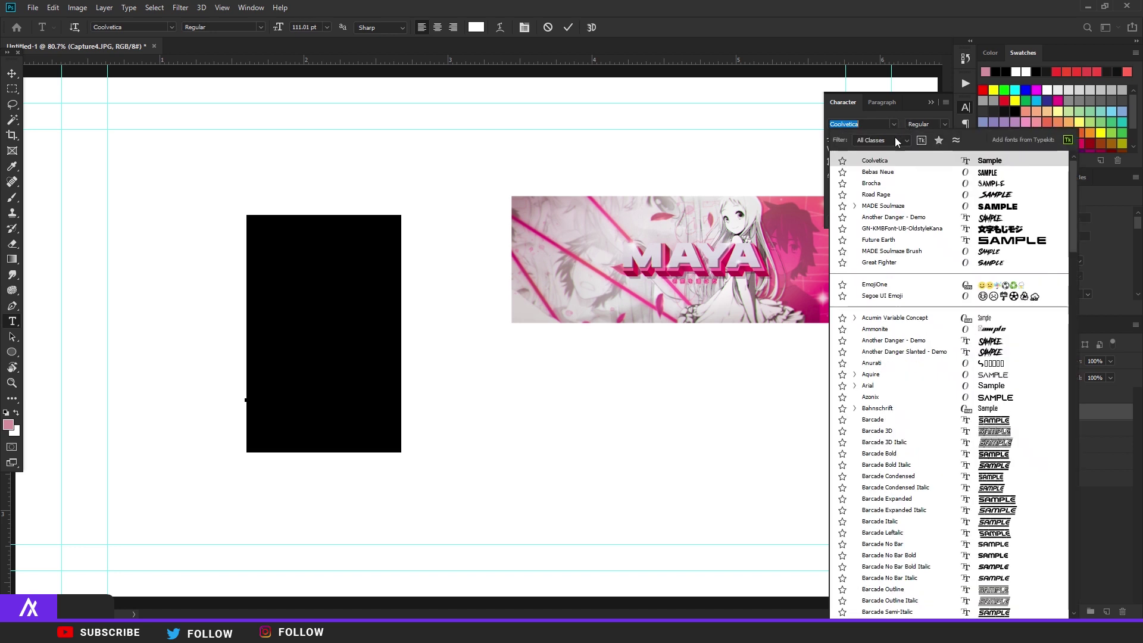
pyautogui.click(893, 206)
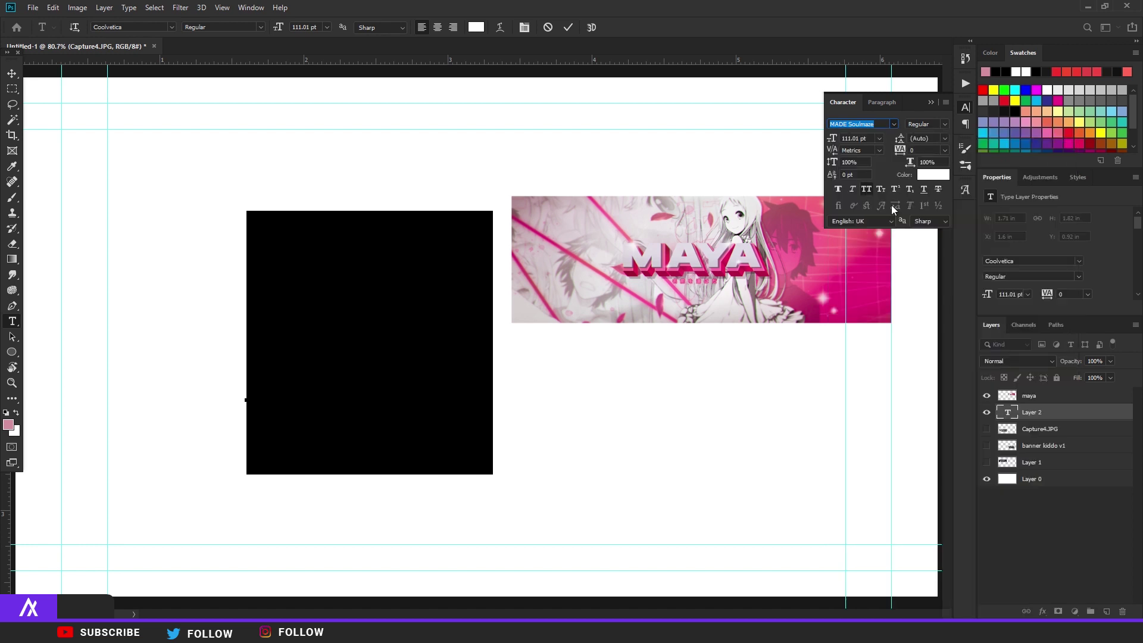
# Set the text colour to #dfdae6 by sampling the MAYA banner's lettering, and finish editing the text
pyautogui.click(933, 175)
pyautogui.click(729, 250)
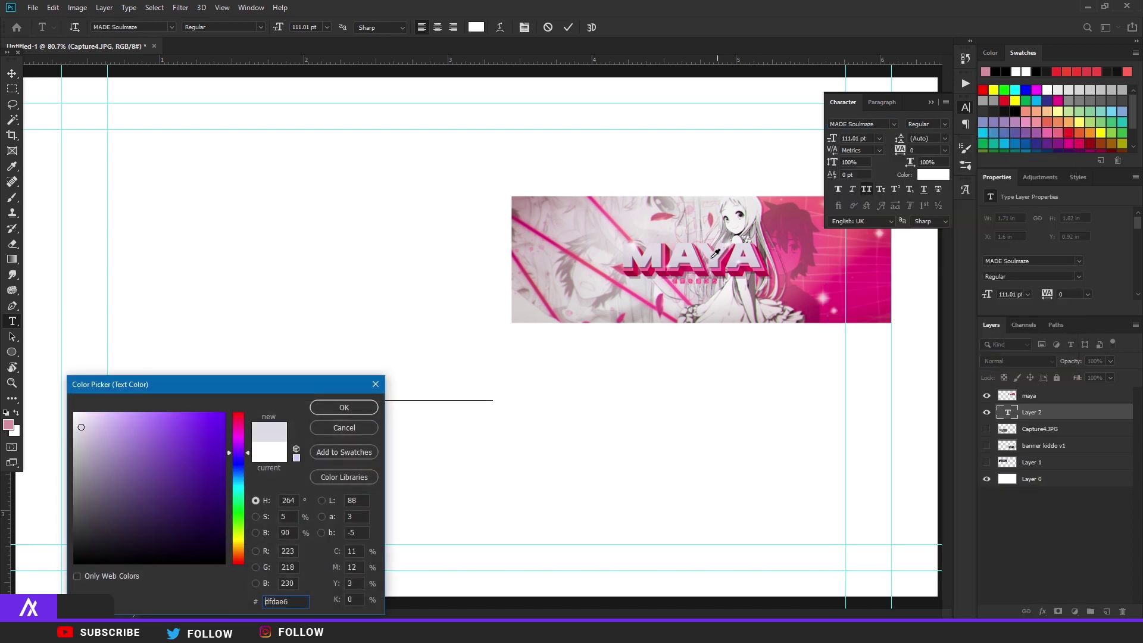
pyautogui.click(327, 402)
pyautogui.click(11, 73)
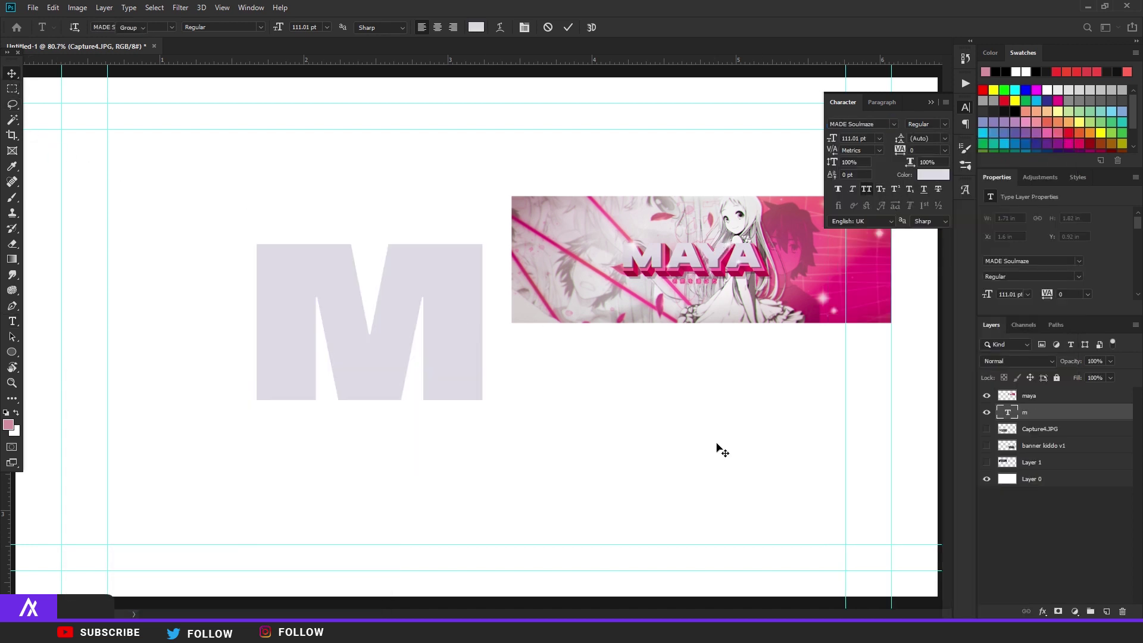
# Fill Layer 0 with the pink foreground colour
pyautogui.click(1031, 480)
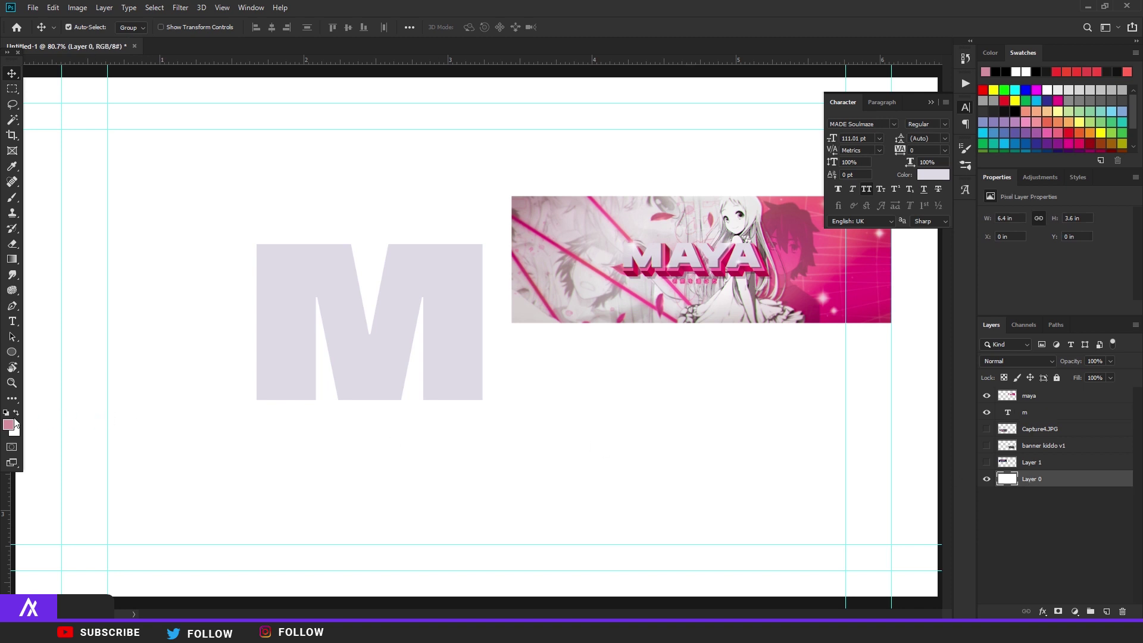
pyautogui.hotkey('alt', 'BackSpace')
pyautogui.scroll(-3, 459, 324)
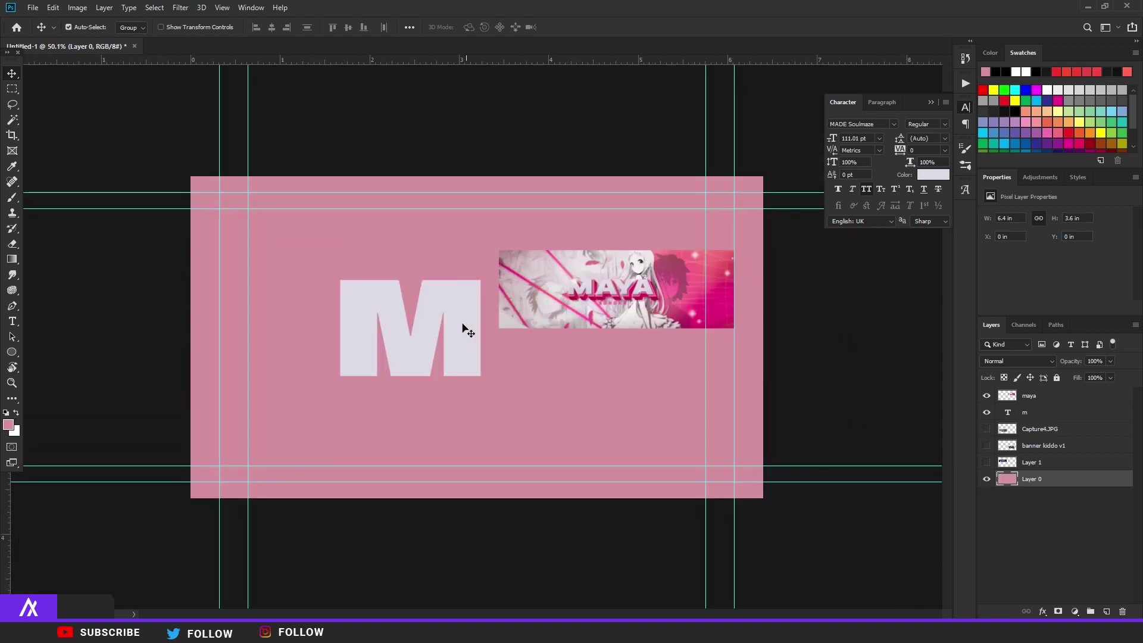
pyautogui.scroll(2, 308, 364)
# Compare the large letter M with the lettering on the MAYA banner
pyautogui.click(12, 321)
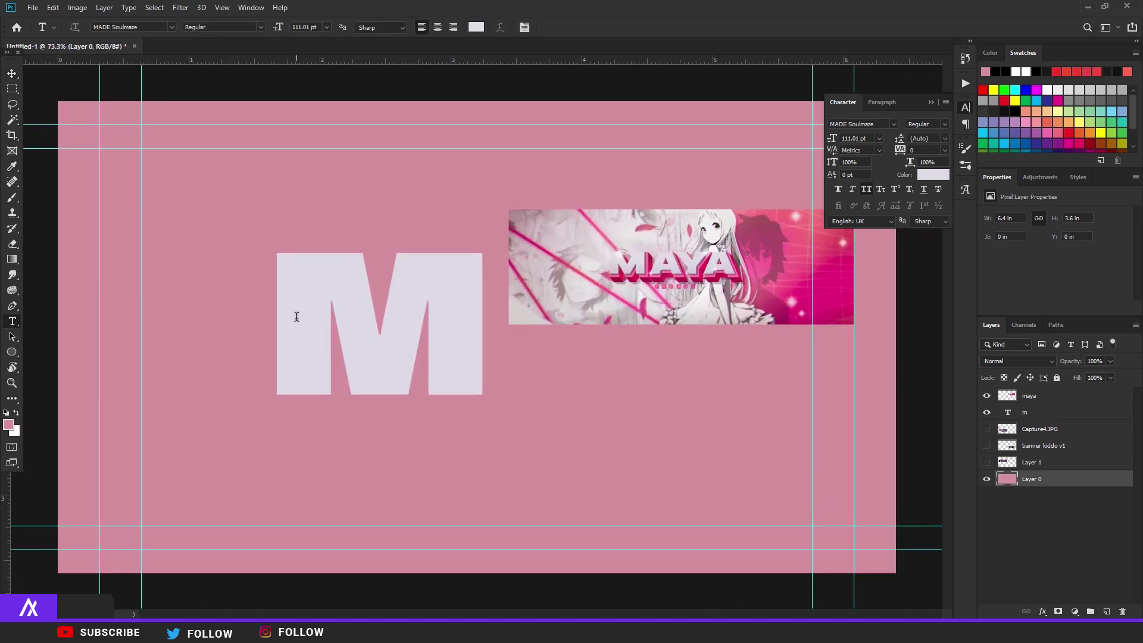
pyautogui.moveTo(295, 314); pyautogui.dragTo(470, 321)
pyautogui.scroll(1, 470, 320)
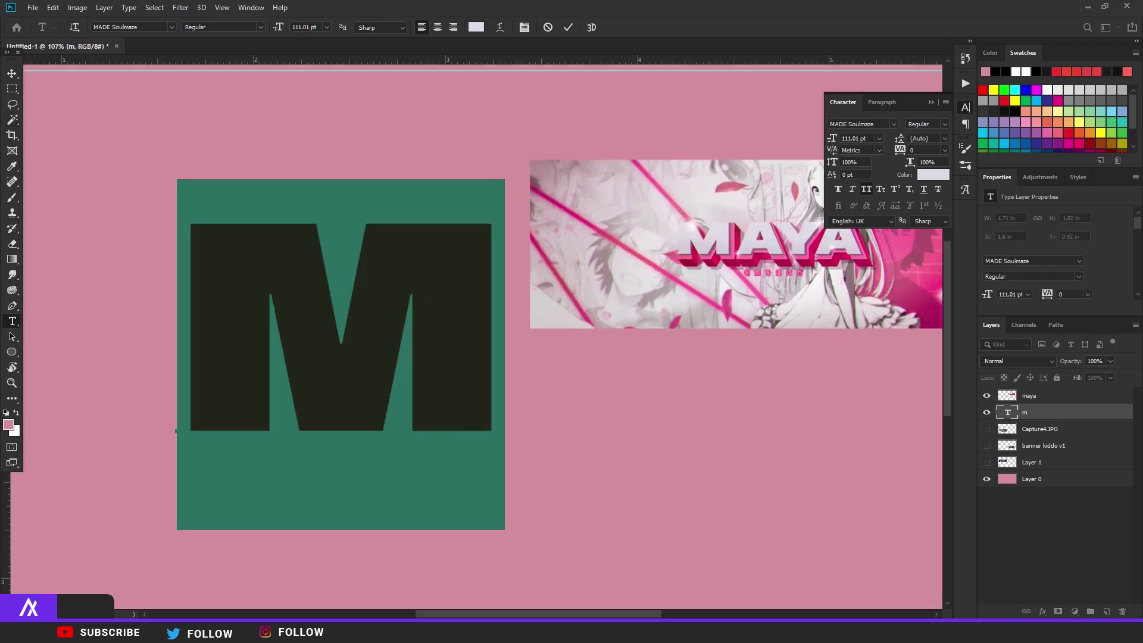
pyautogui.click(9, 72)
pyautogui.scroll(1, 656, 232)
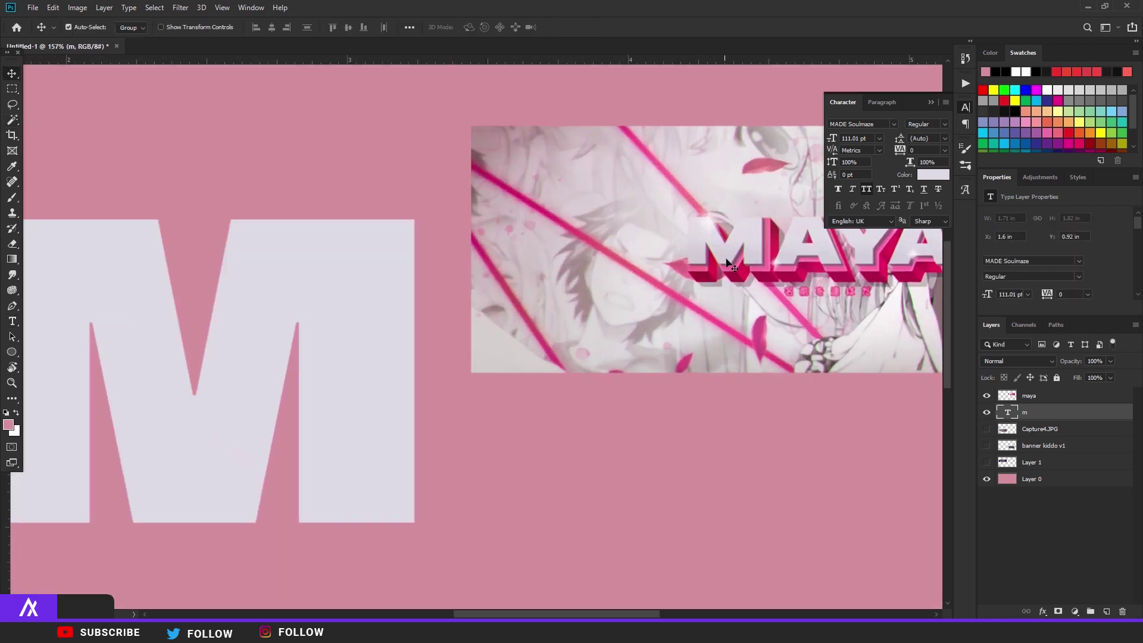
pyautogui.scroll(-1, 345, 334)
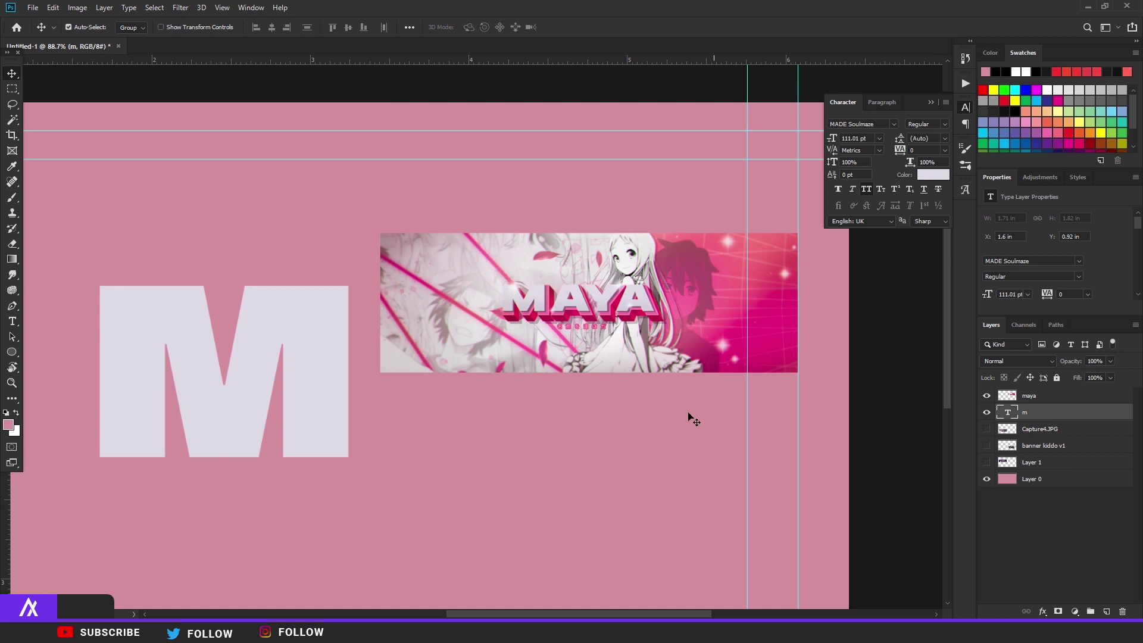
pyautogui.scroll(-1, 191, 407)
pyautogui.scroll(1, 360, 392)
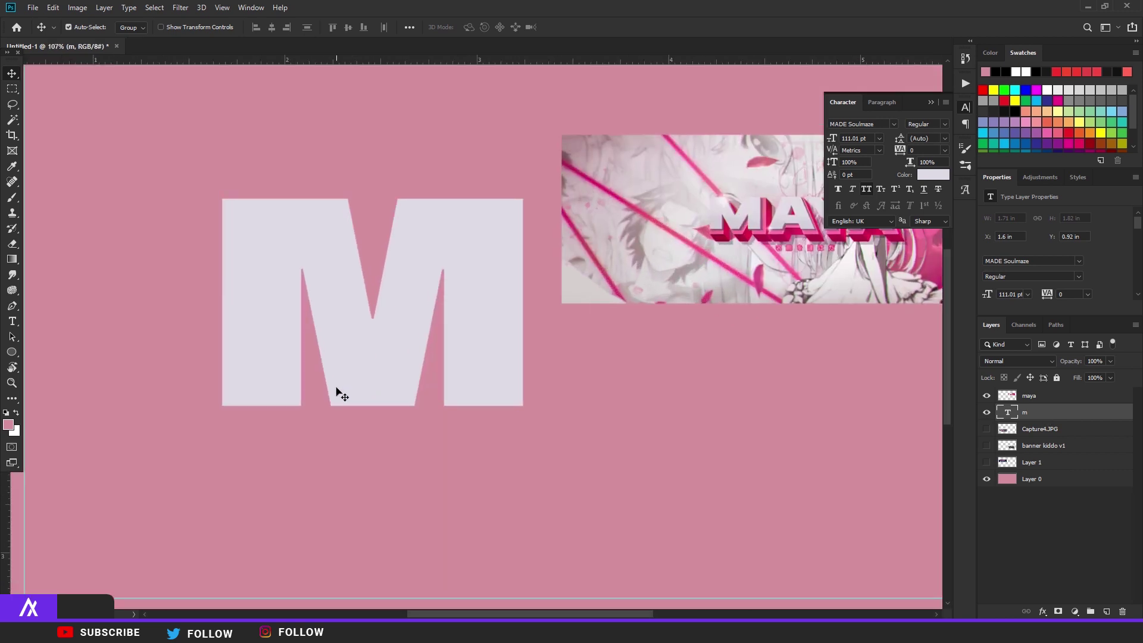
# Add a Gradient Overlay to the m text layer with the Black, White preset, 25% opacity and 150% scale
pyautogui.doubleClick(1070, 412)
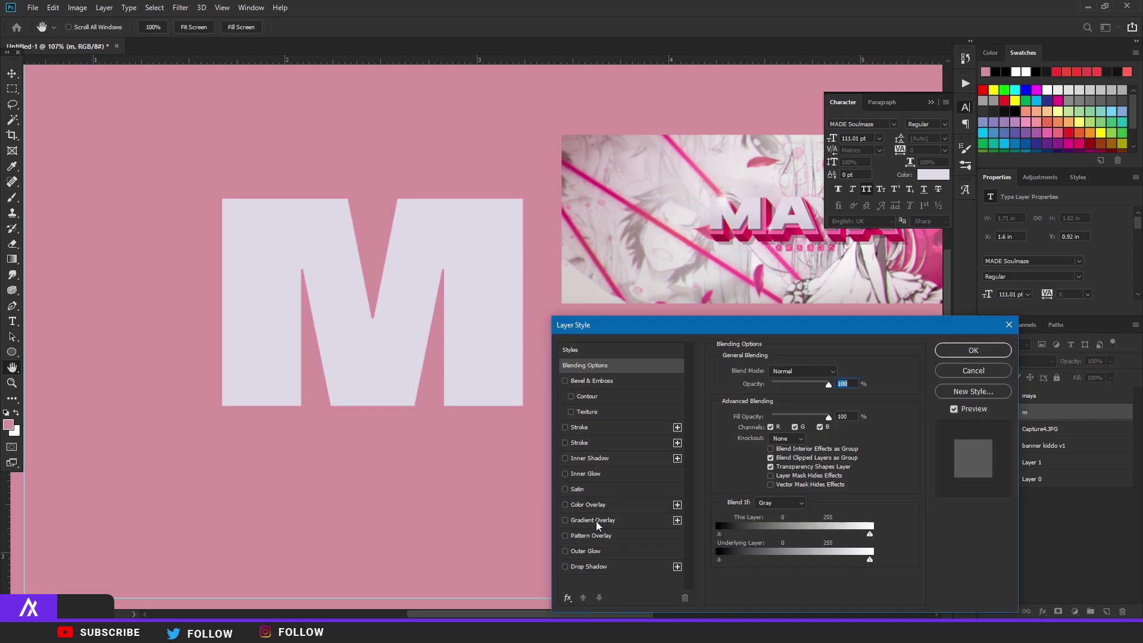
pyautogui.click(593, 520)
pyautogui.click(791, 395)
pyautogui.click(863, 196)
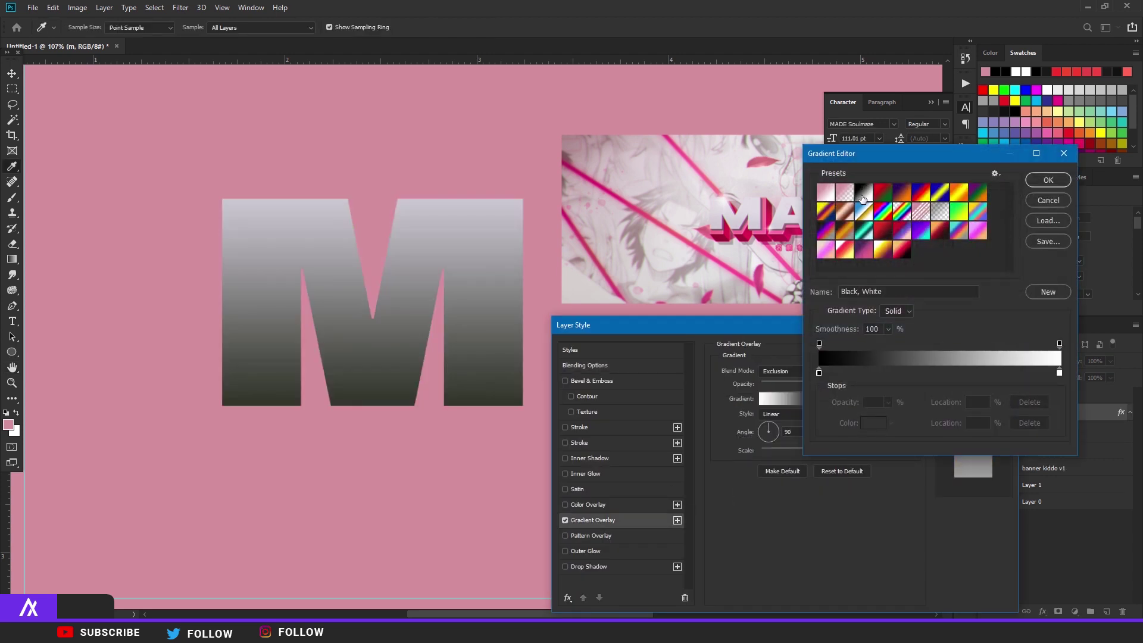
pyautogui.click(1035, 180)
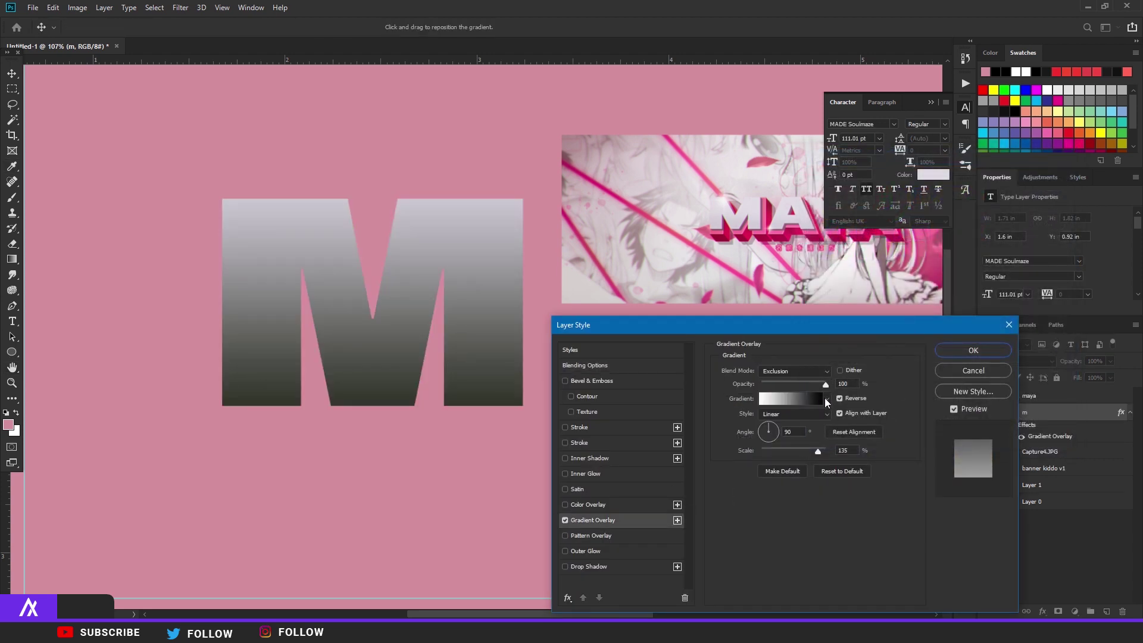
pyautogui.moveTo(809, 383); pyautogui.dragTo(777, 384)
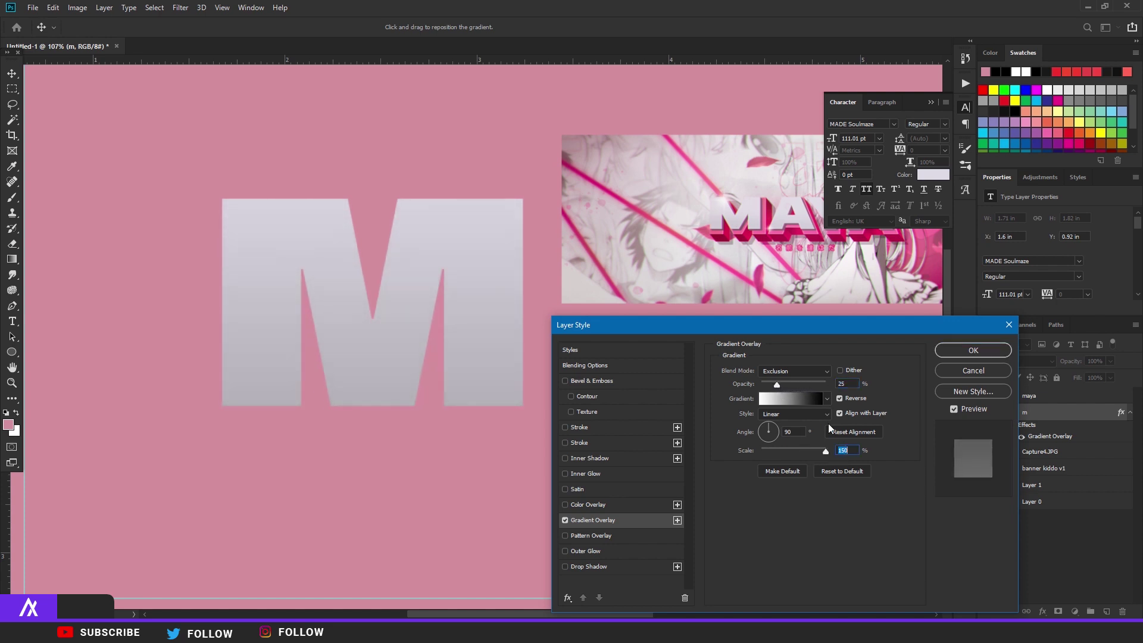
# Set the gradient overlay's blend mode to Normal, turn off Reverse, and set the opacity to 16%
pyautogui.click(792, 370)
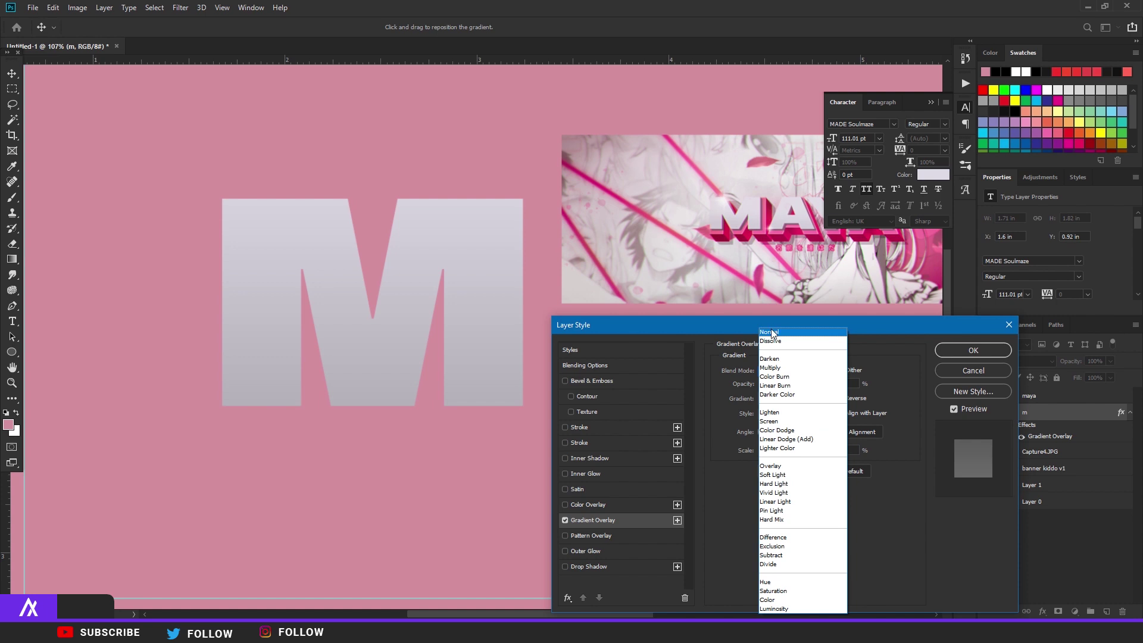
pyautogui.click(770, 328)
pyautogui.click(839, 398)
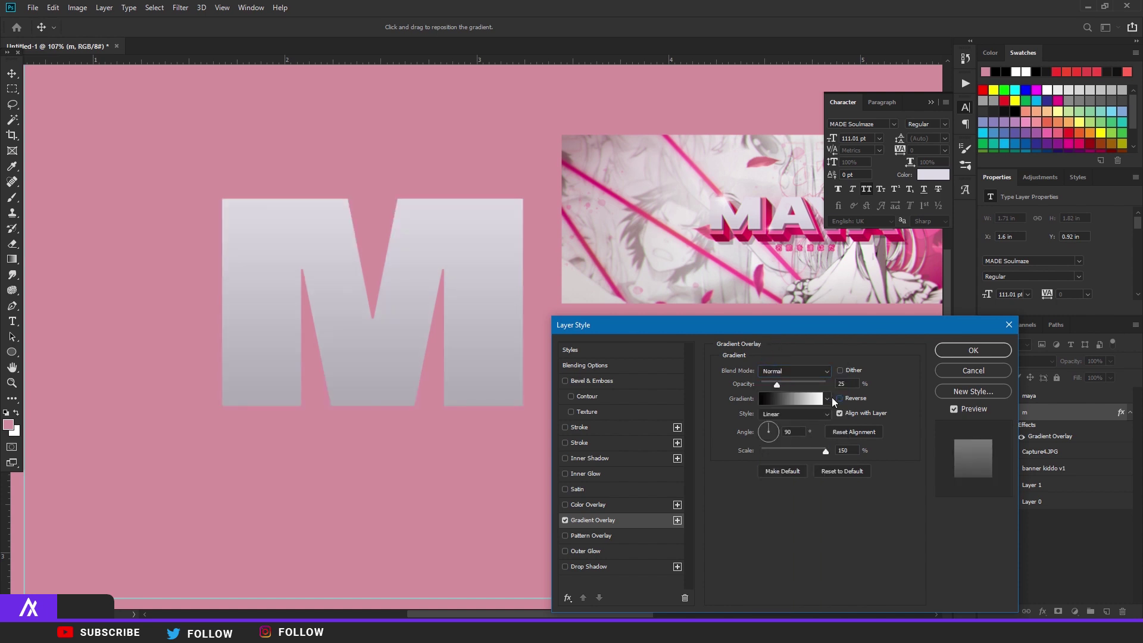
pyautogui.moveTo(772, 385); pyautogui.dragTo(771, 386)
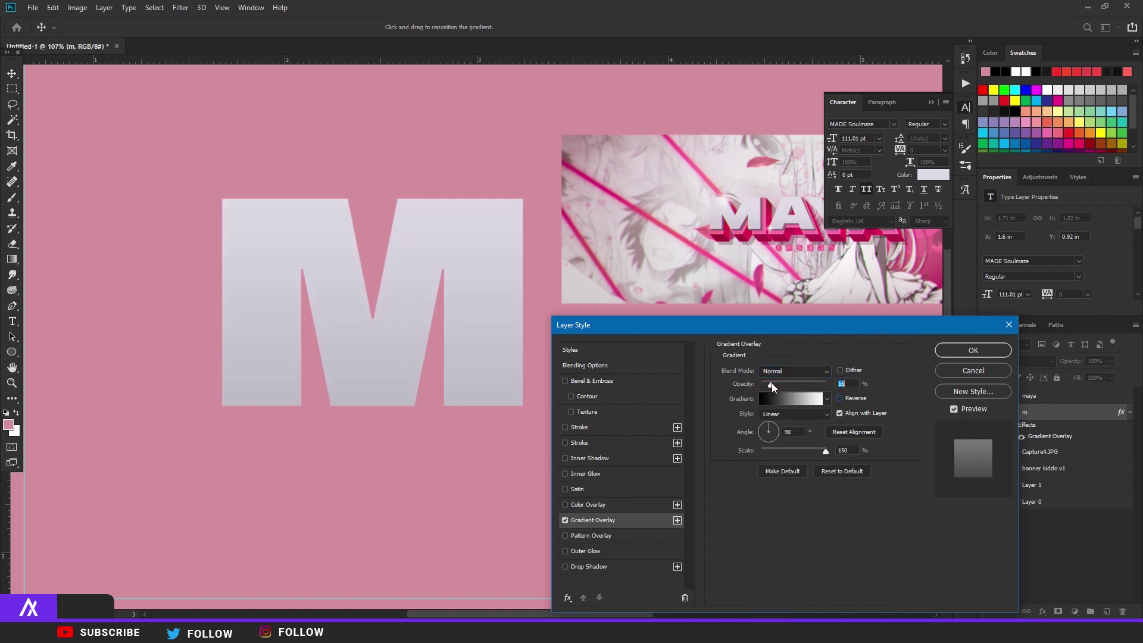
# Move the gradient's white colour stop to 71% and apply the layer style
pyautogui.click(786, 398)
pyautogui.moveTo(1059, 372); pyautogui.dragTo(991, 373)
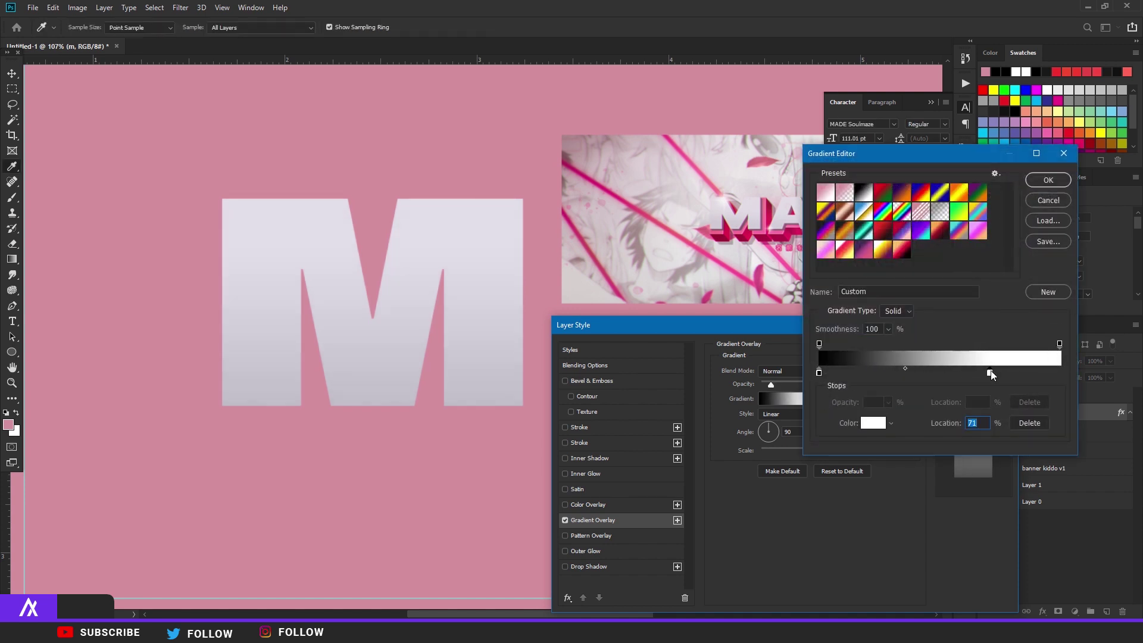
pyautogui.click(1042, 180)
pyautogui.click(965, 352)
# Duplicate the m text layer
pyautogui.scroll(-3, 441, 408)
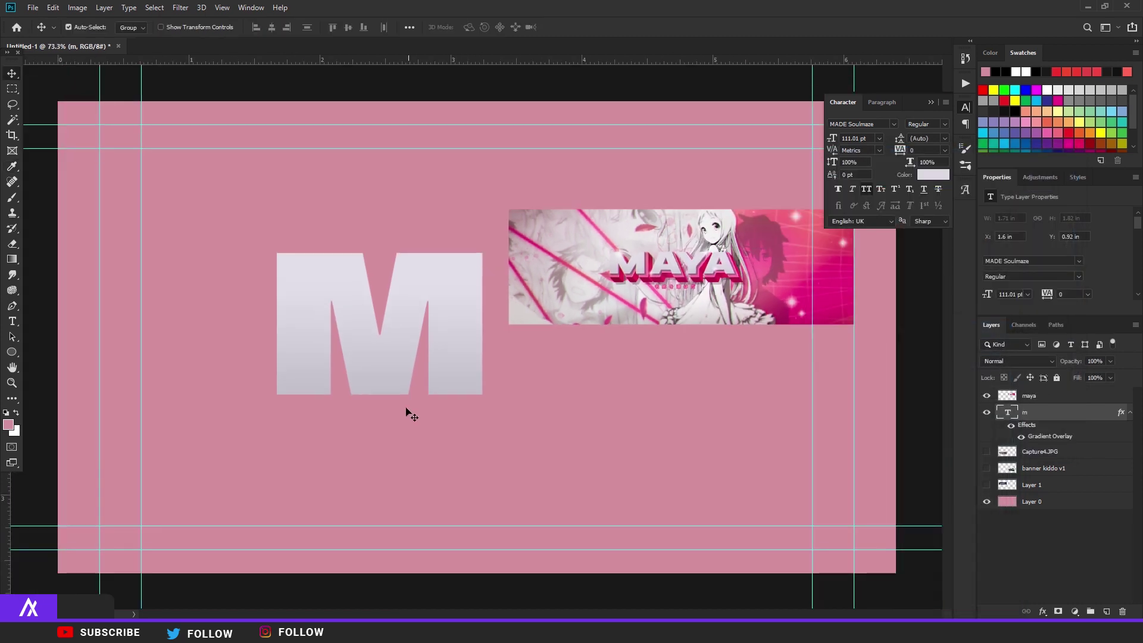
pyautogui.scroll(3, 407, 412)
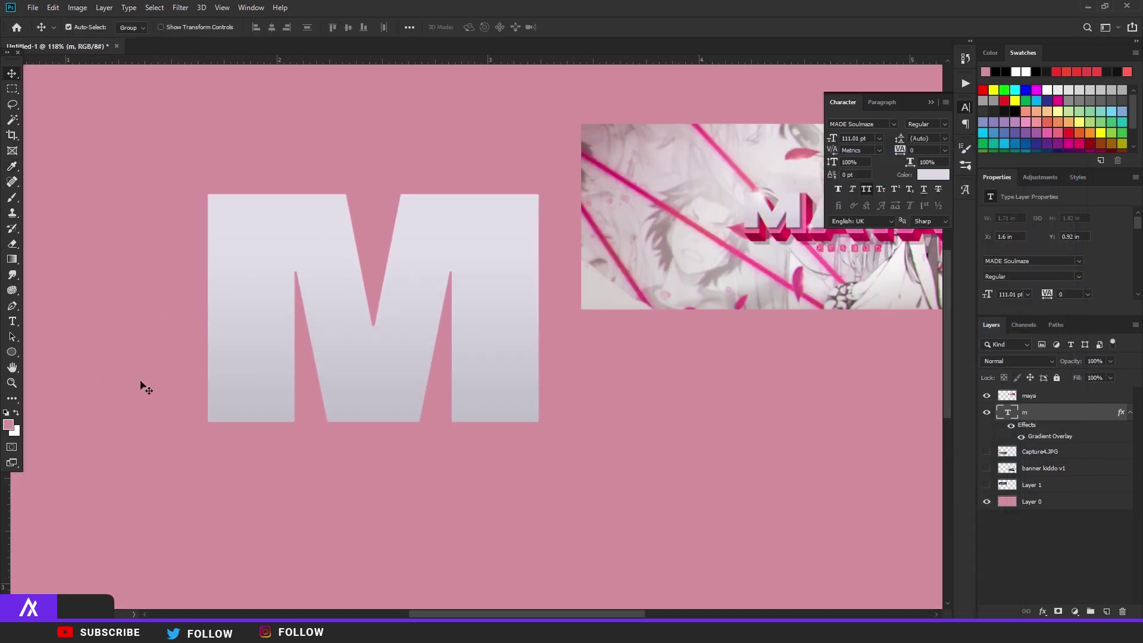
pyautogui.scroll(-1, 265, 396)
pyautogui.scroll(-2, 265, 396)
pyautogui.scroll(2, 276, 357)
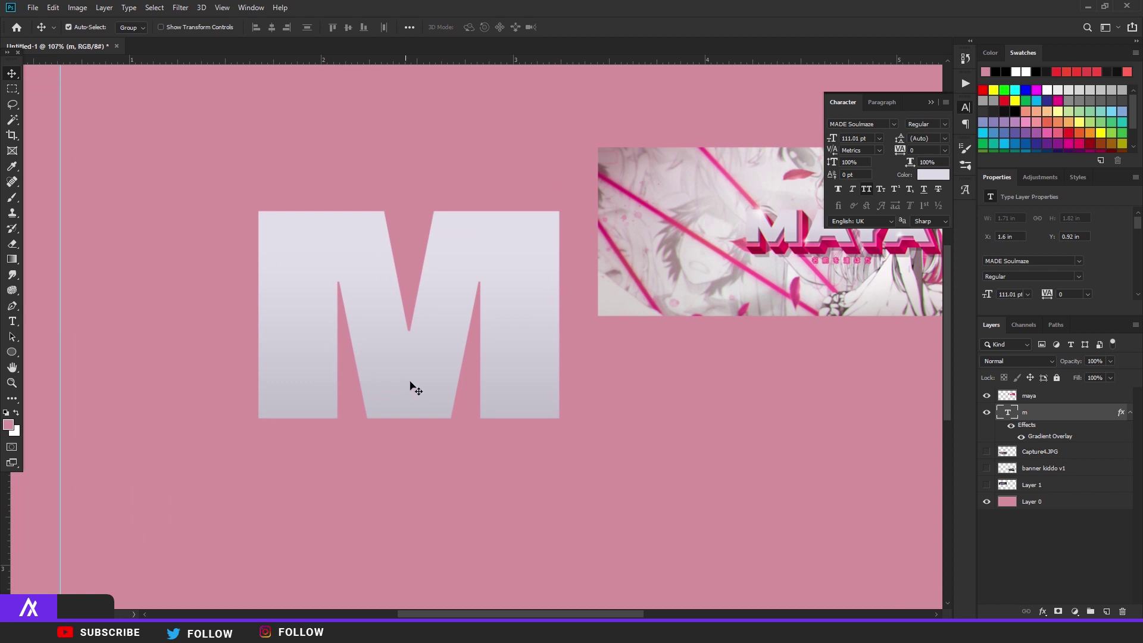
pyautogui.scroll(-2, 439, 337)
pyautogui.hotkey('ctrl', 'j')
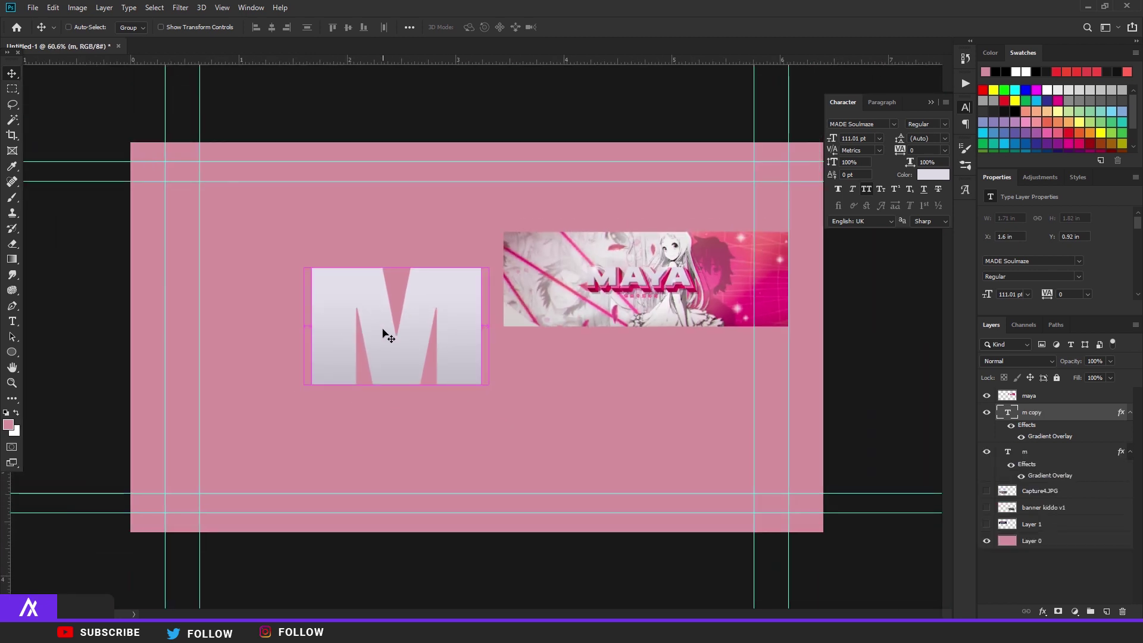
# Move the lower m text layer down to Y 0.96 in, beneath the m copy layer
pyautogui.click(1062, 453)
pyautogui.scroll(2, 437, 349)
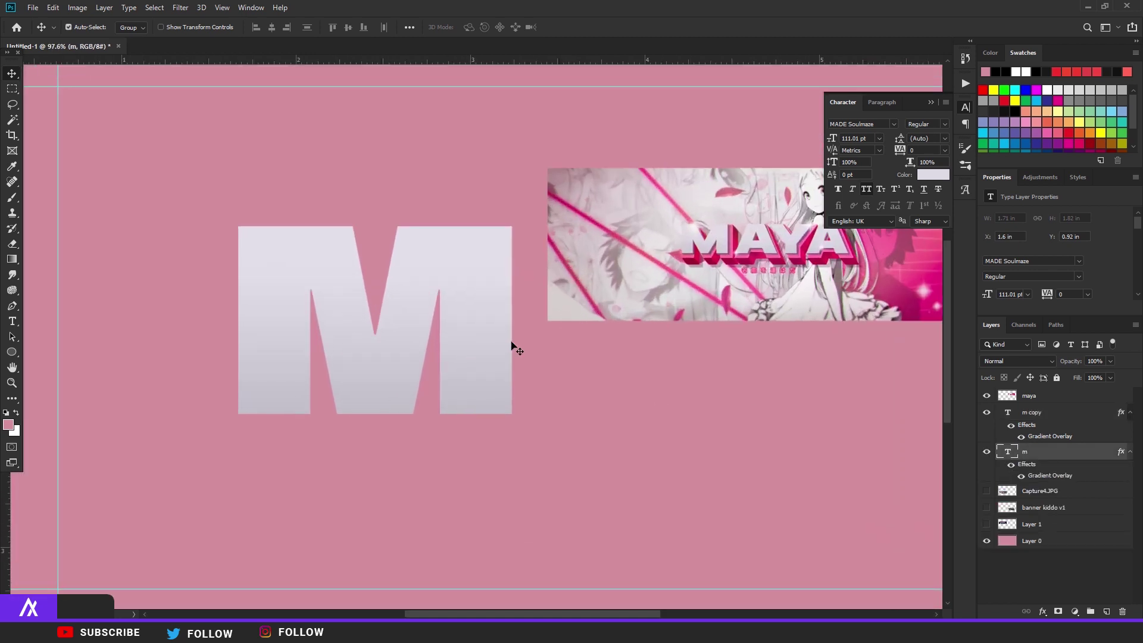
pyautogui.press('Down')
pyautogui.press('Down')
pyautogui.press('Down')
pyautogui.press('Down')
pyautogui.press('Down')
pyautogui.press('Down')
pyautogui.press('Down')
pyautogui.press('Down')
pyautogui.press('Down')
pyautogui.press('Down')
pyautogui.press('Down')
pyautogui.press('Down')
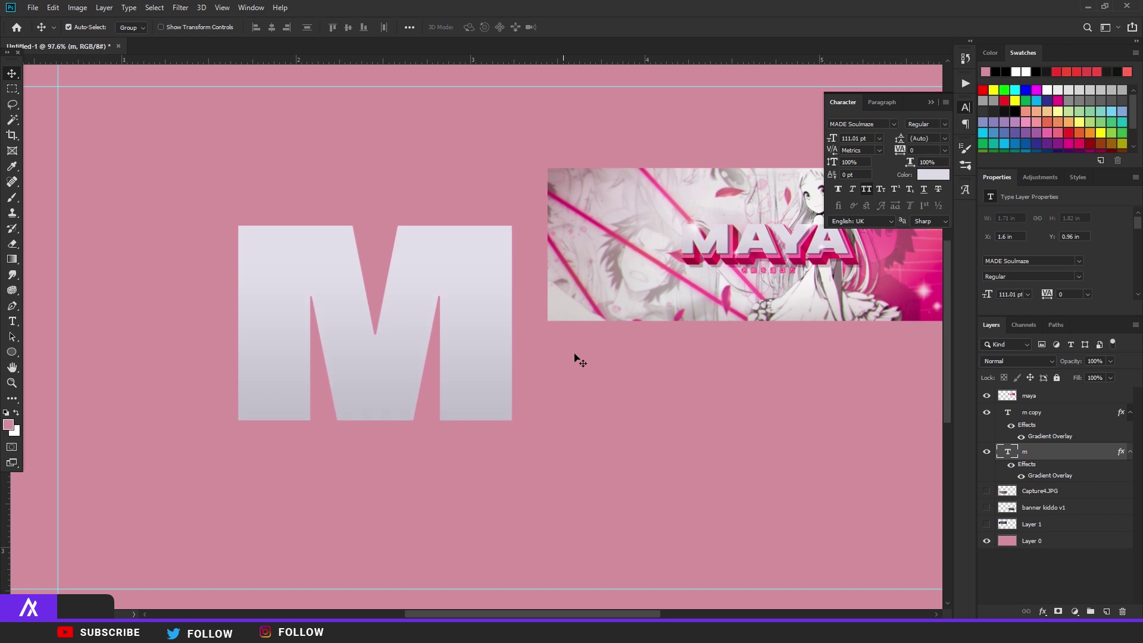
# Replace the lower m layer's gradient overlay with a purple Color Overlay, #b15aa3, sampled from the banner's MAYA lettering
pyautogui.doubleClick(1062, 456)
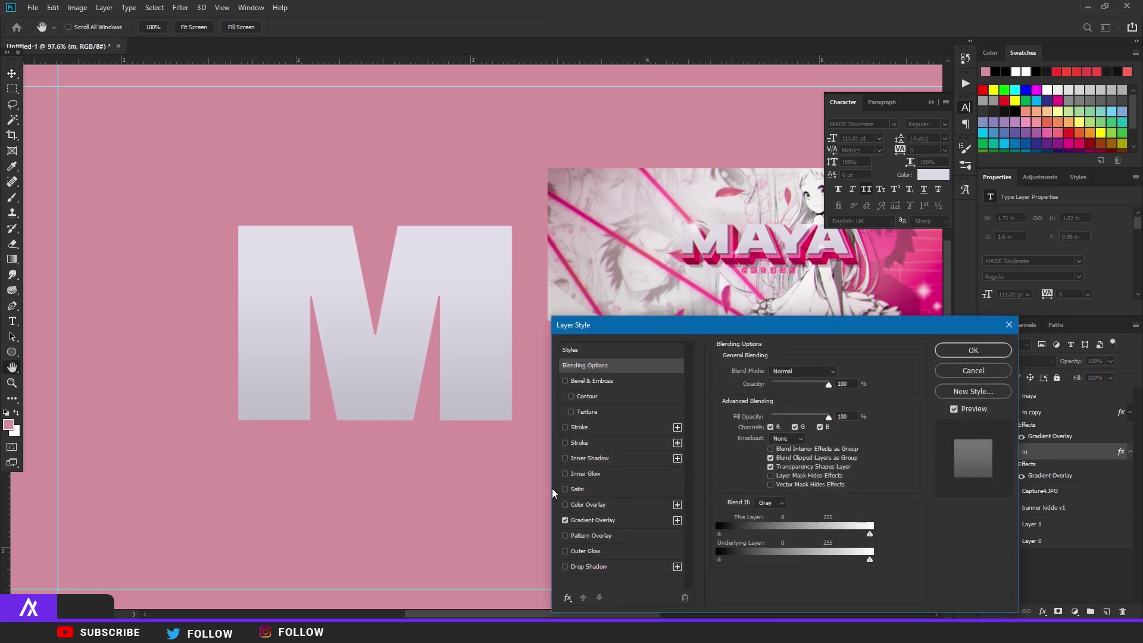
pyautogui.click(566, 505)
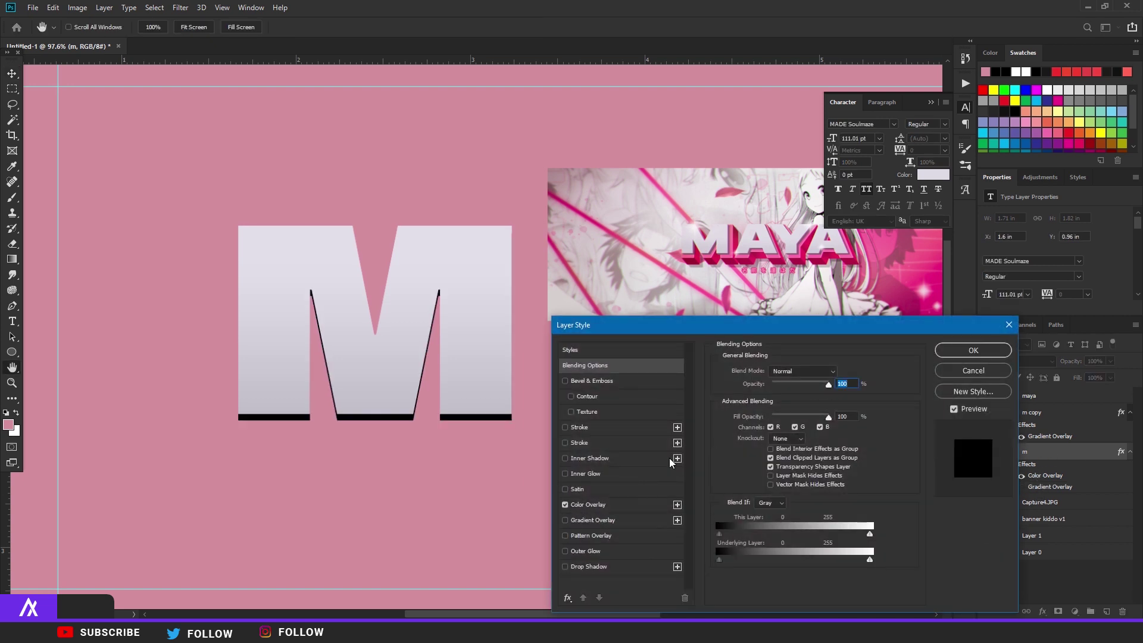
pyautogui.click(587, 505)
pyautogui.click(840, 373)
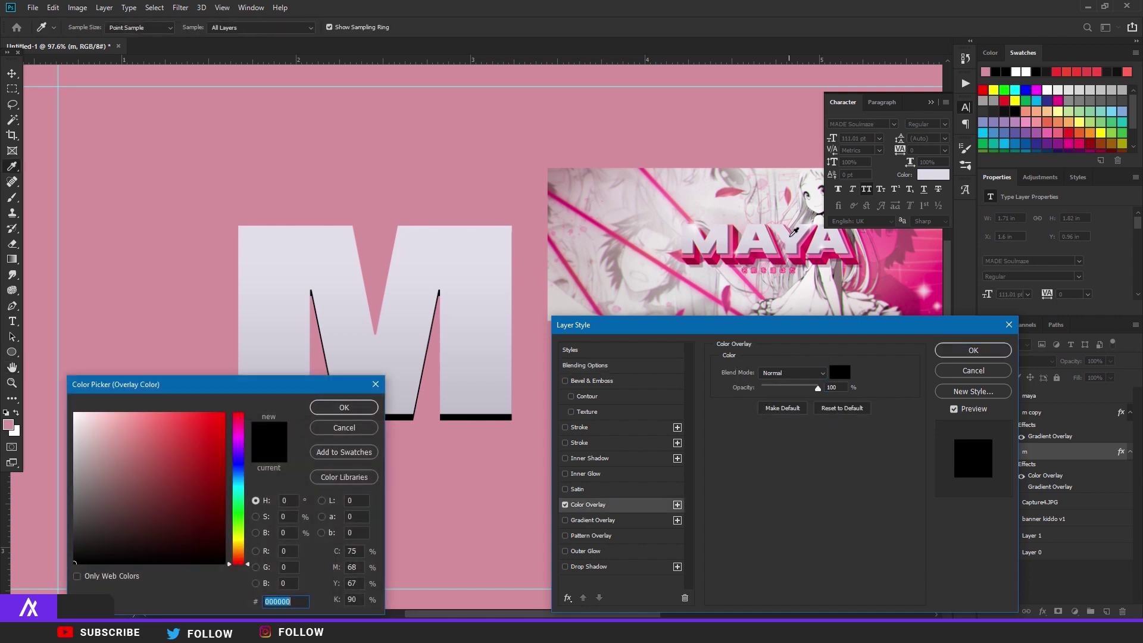
pyautogui.click(800, 241)
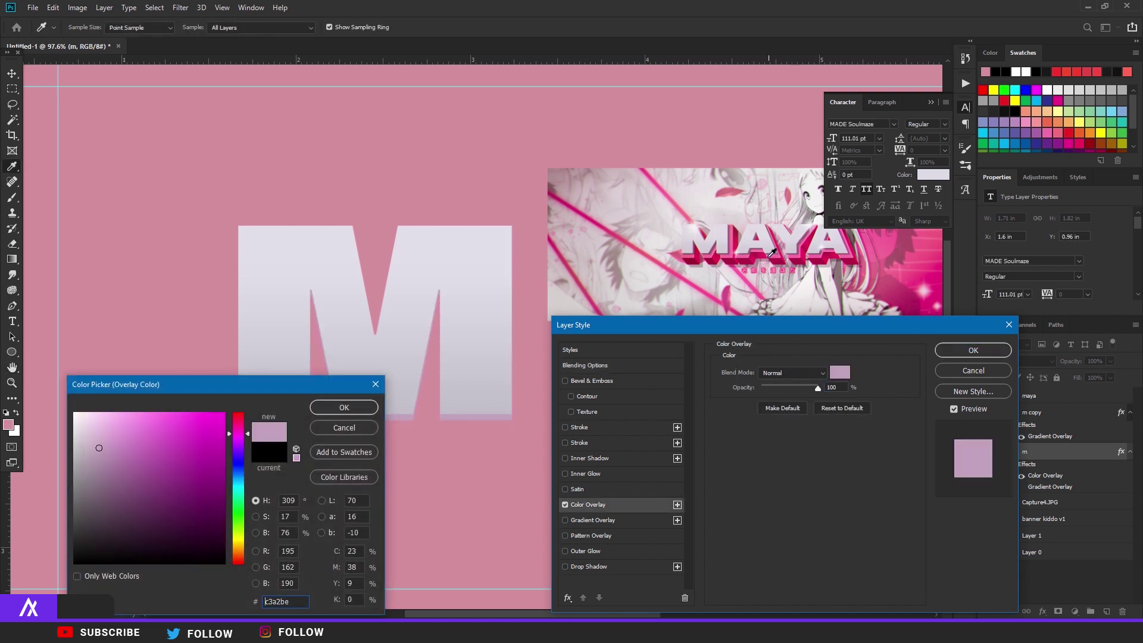
pyautogui.click(731, 240)
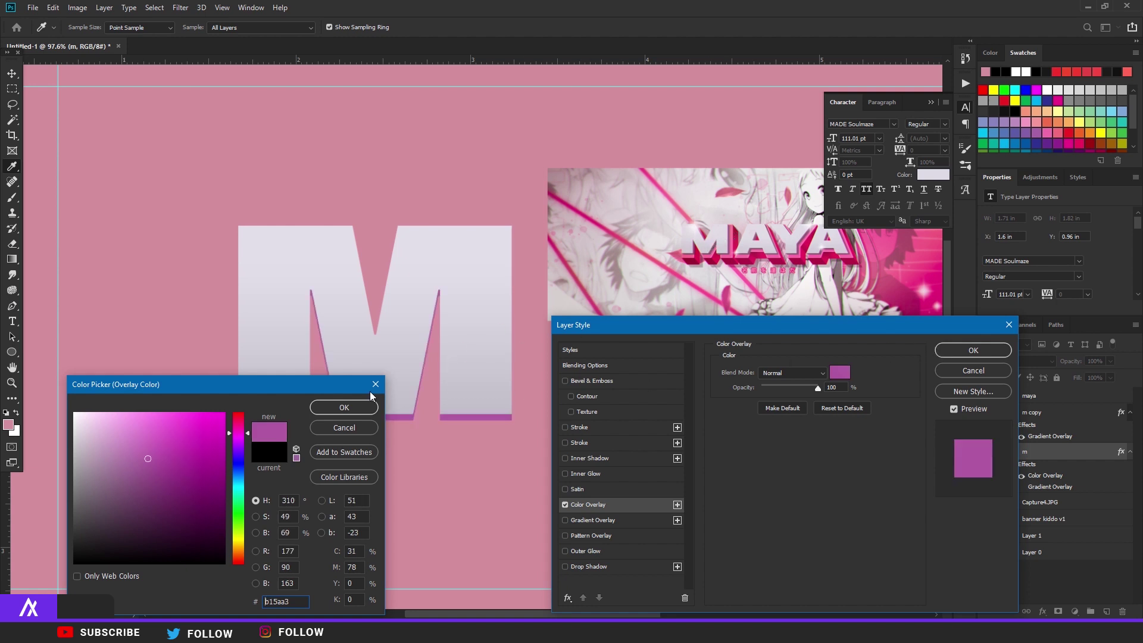
pyautogui.click(353, 406)
pyautogui.click(988, 350)
# Set the foreground colour to #835664 by sampling the dark edge of the banner's MAYA lettering
pyautogui.press('v')
pyautogui.scroll(5, 628, 306)
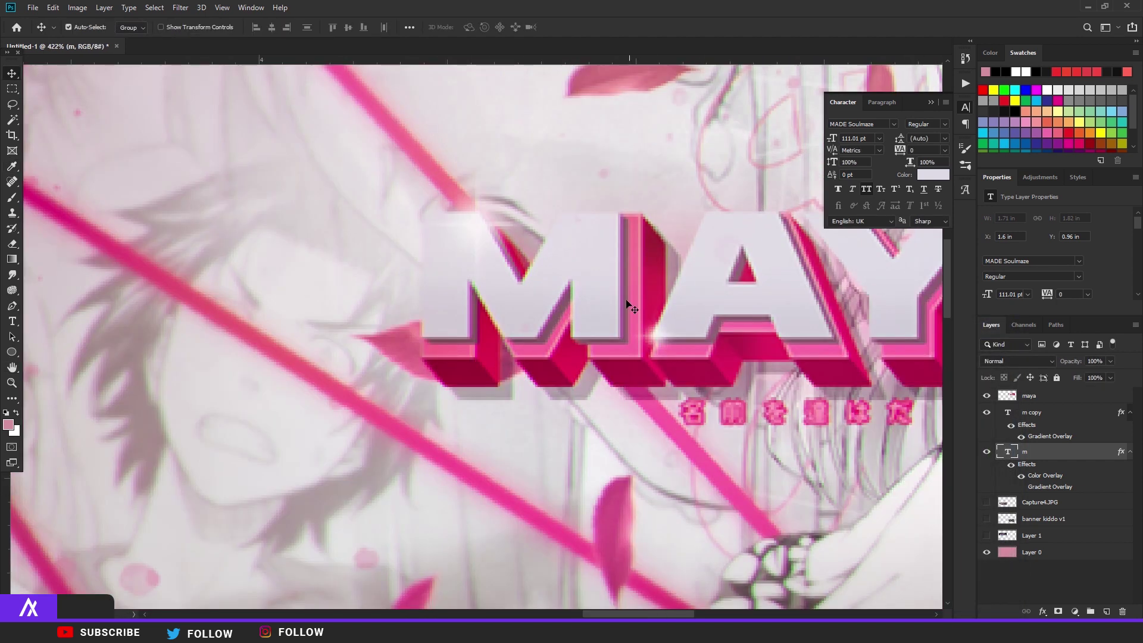
pyautogui.click(9, 425)
pyautogui.click(553, 329)
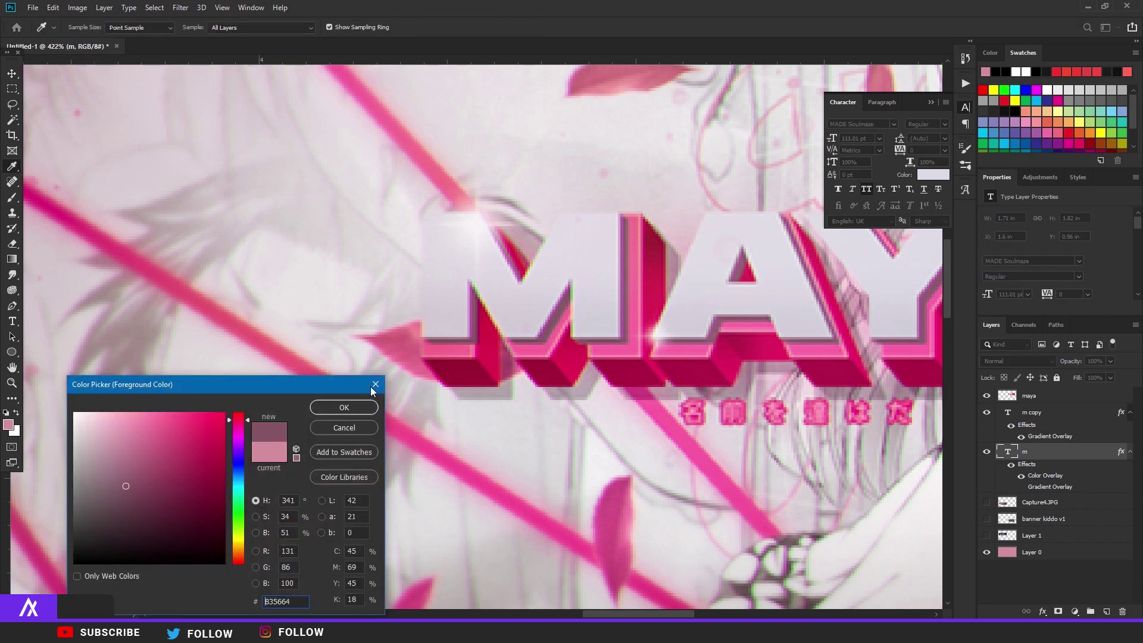
pyautogui.click(343, 408)
pyautogui.scroll(-6, 497, 421)
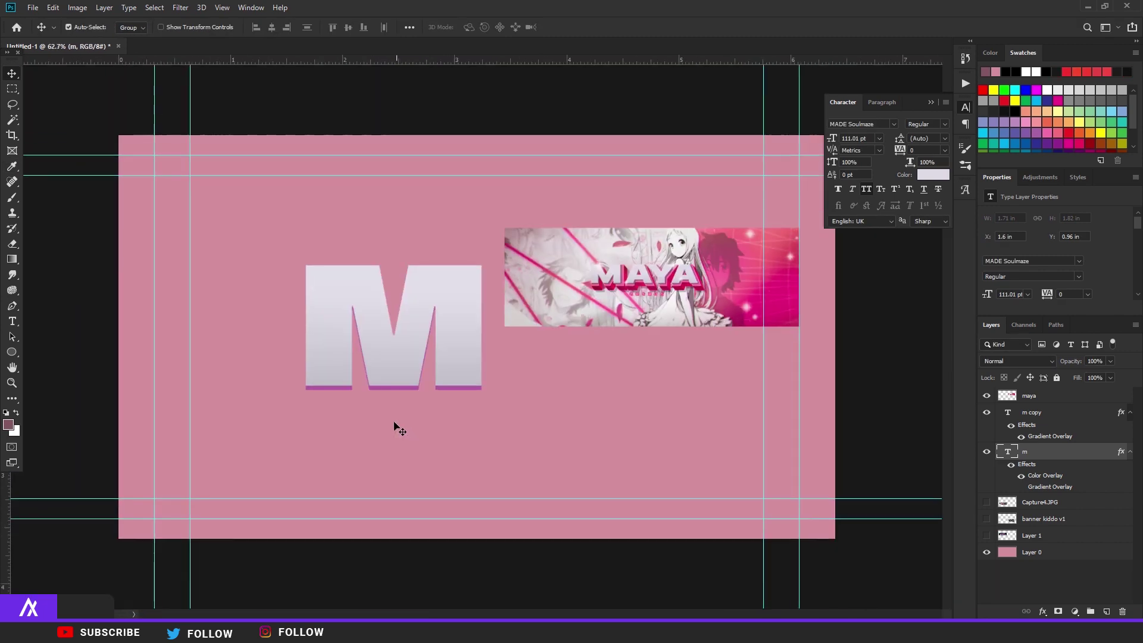
# Change the lower m layer's Color Overlay colour to #835664 and apply the layer style
pyautogui.scroll(2, 405, 427)
pyautogui.doubleClick(1065, 456)
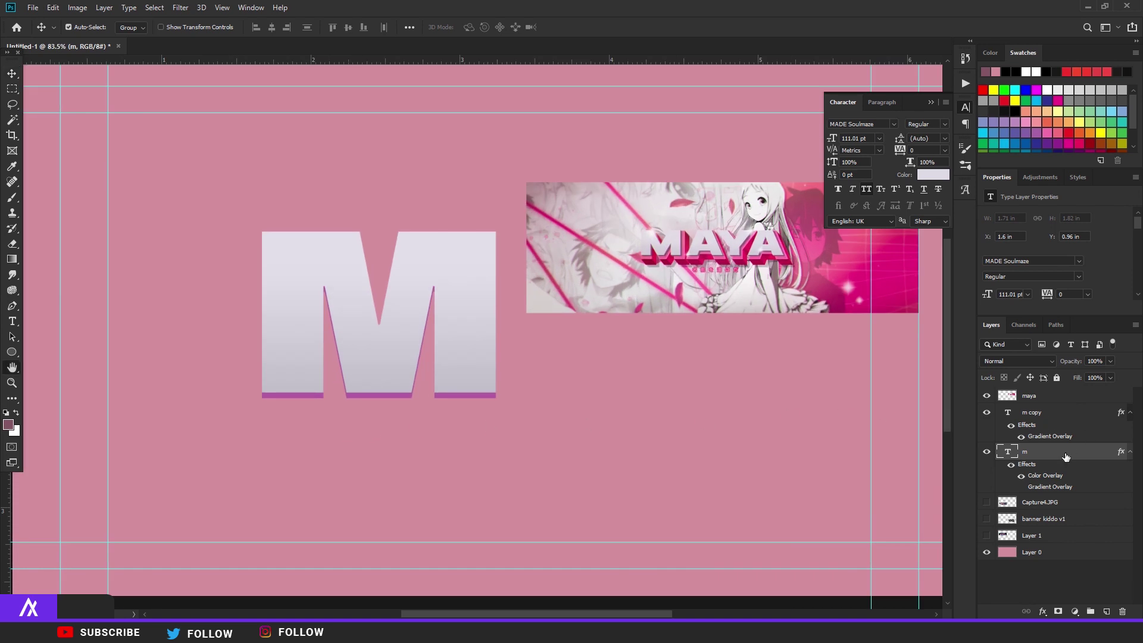
pyautogui.click(600, 504)
pyautogui.click(838, 373)
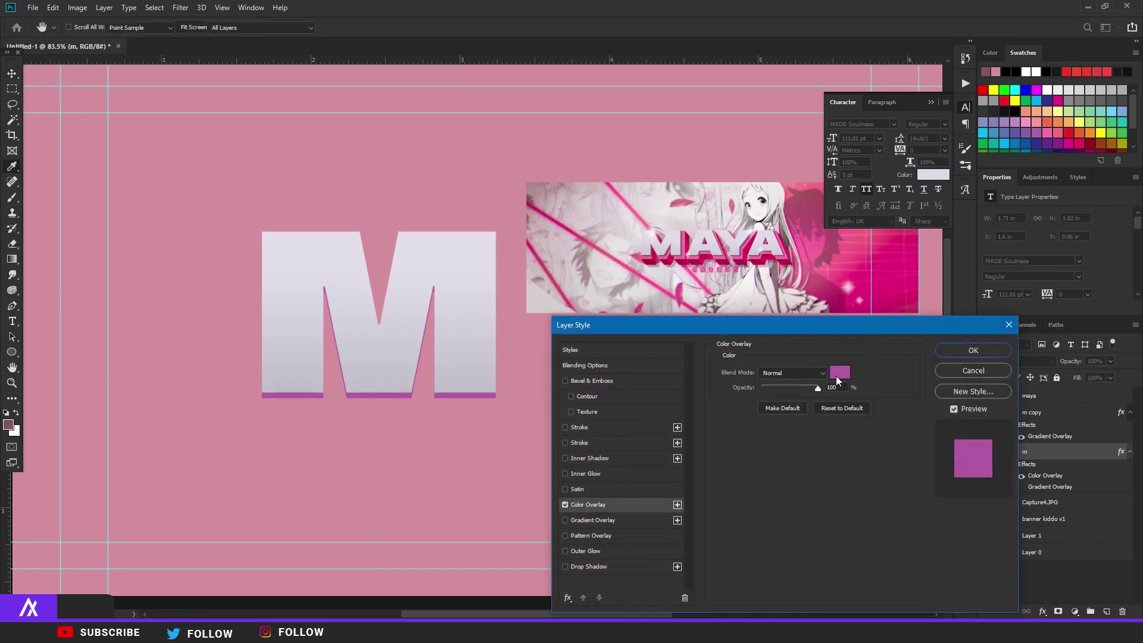
pyautogui.write('835664')
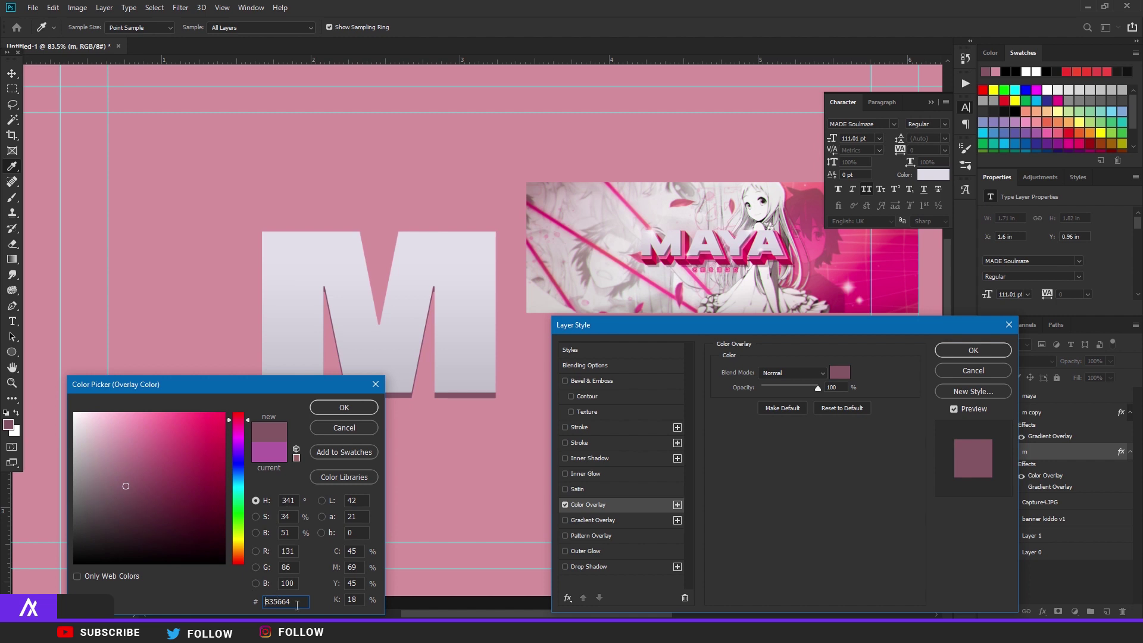
pyautogui.click(344, 408)
pyautogui.click(973, 350)
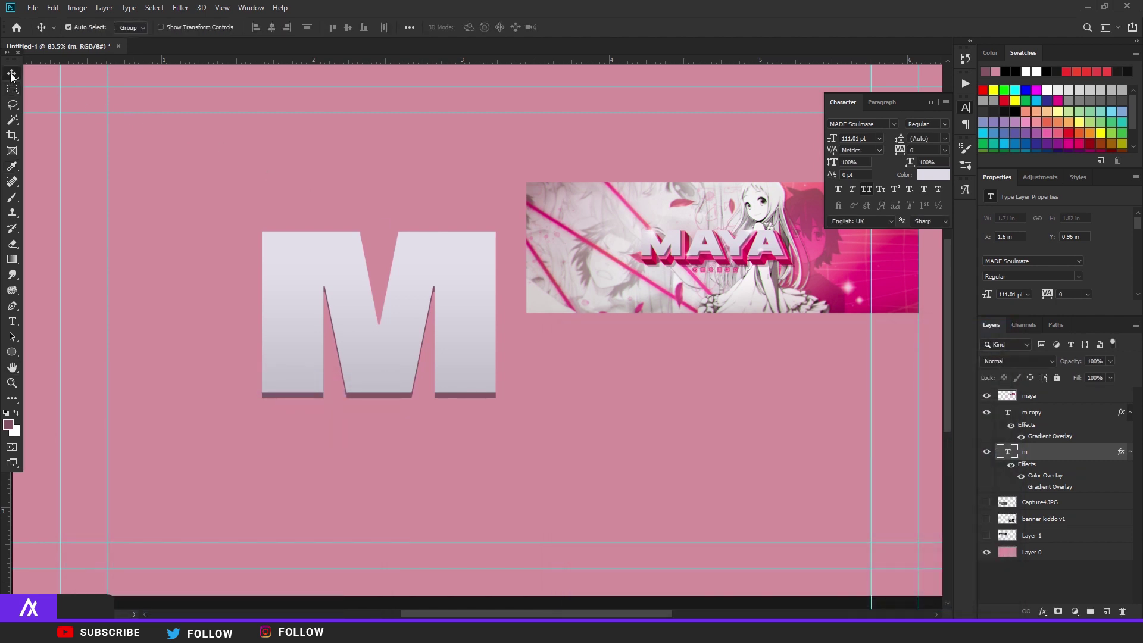
# Move the lower m layer right to X 1.63 in so it forms an offset depth shadow
pyautogui.scroll(3, 432, 264)
pyautogui.press('Right')
pyautogui.press('Right')
pyautogui.press('Right')
pyautogui.press('Right')
pyautogui.press('Right')
pyautogui.press('Right')
pyautogui.press('Right')
pyautogui.press('Right')
pyautogui.press('Right')
pyautogui.press('Right')
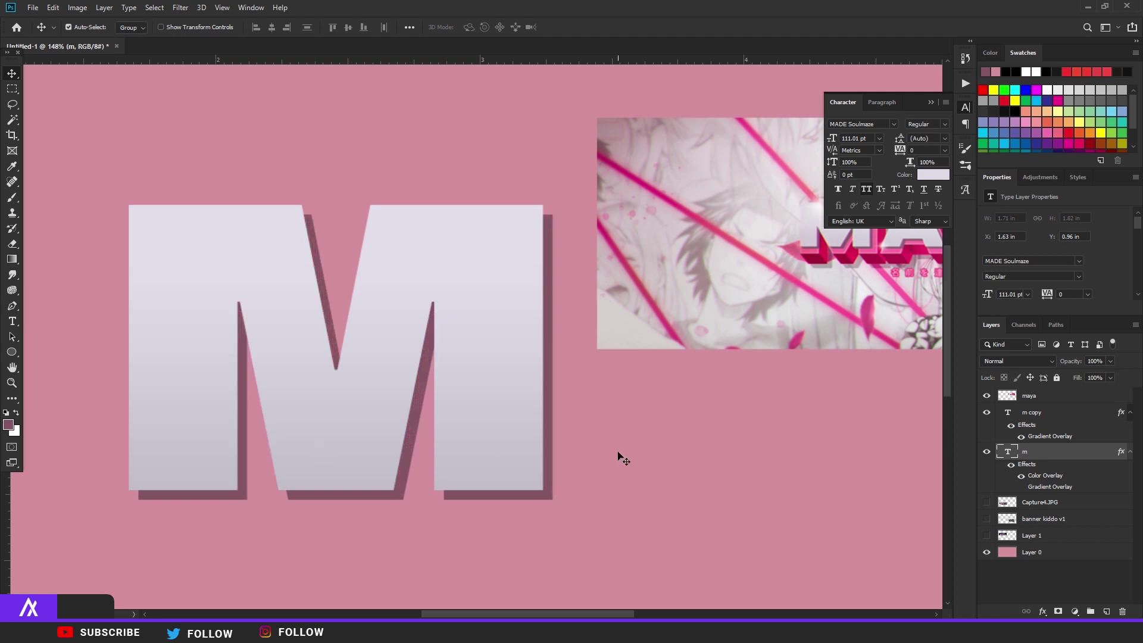
# Create a new empty layer between the m copy and m layers
pyautogui.scroll(-2, 621, 458)
pyautogui.scroll(-2, 512, 454)
pyautogui.scroll(3, 375, 387)
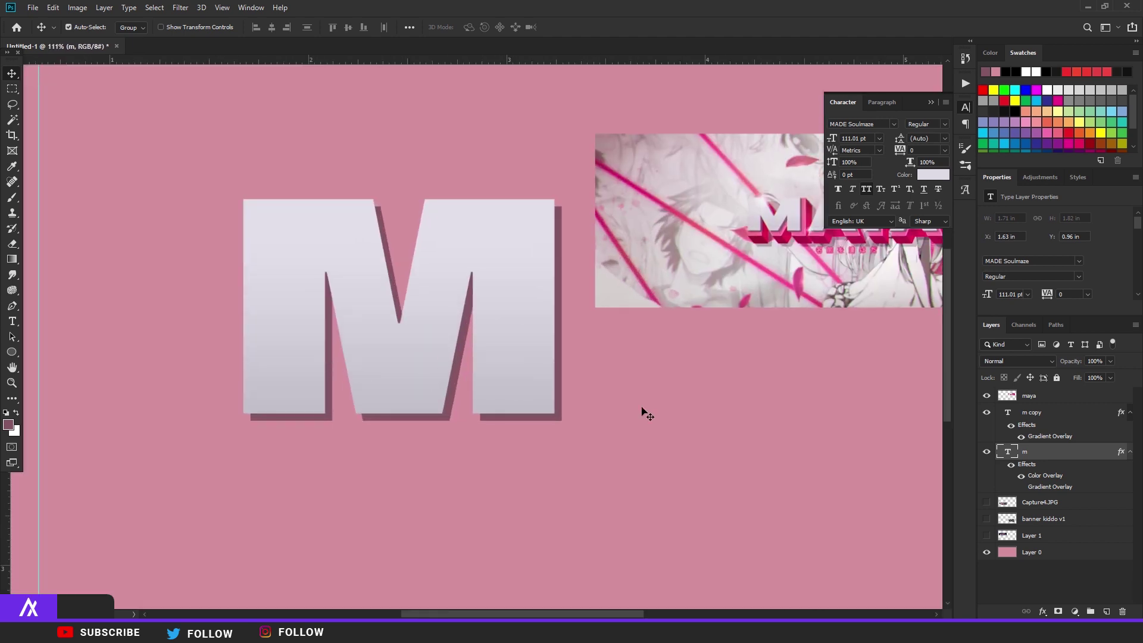
pyautogui.click(1107, 612)
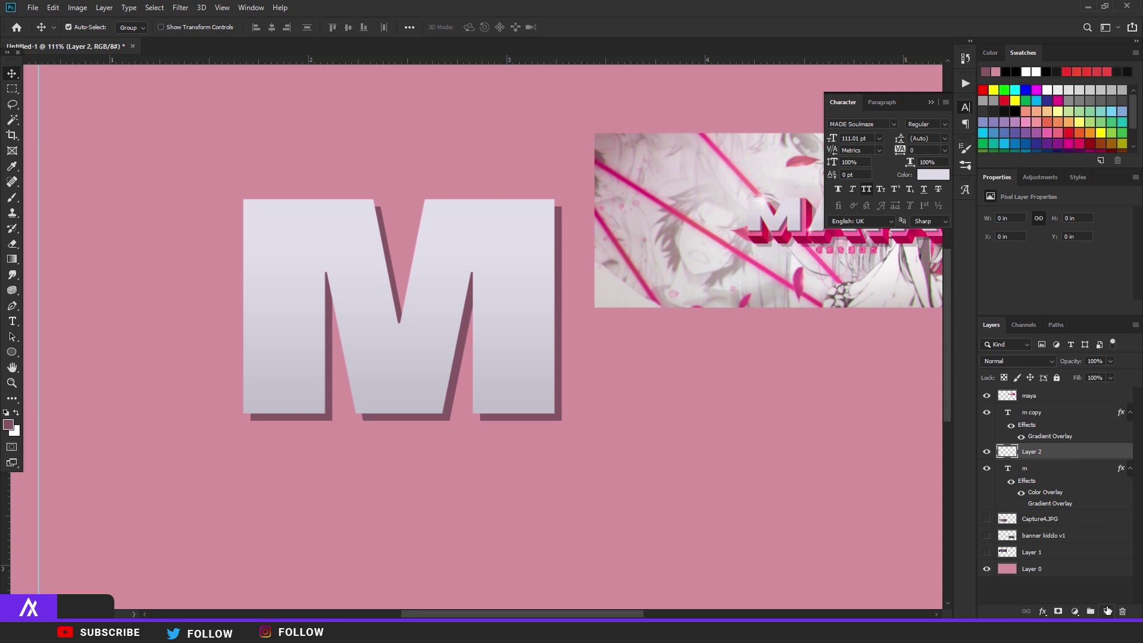
# Fill the shadow gap at the top of the M's central notch using a Polygonal Lasso selection and the foreground colour
pyautogui.click(18, 105)
pyautogui.click(50, 116)
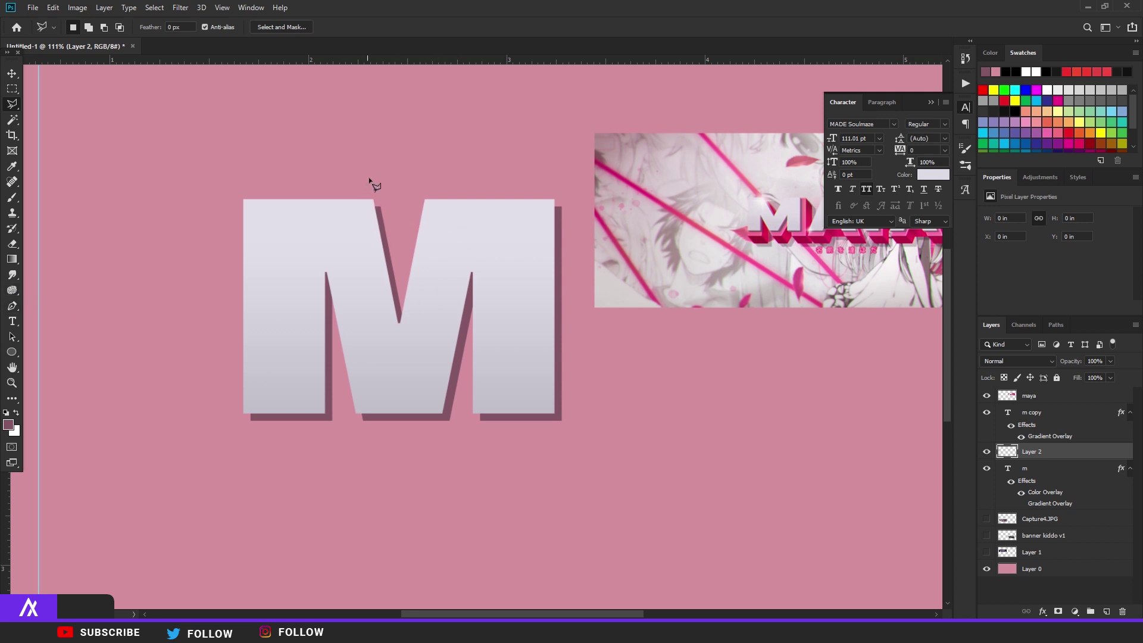
pyautogui.scroll(5, 381, 197)
pyautogui.scroll(1, 364, 208)
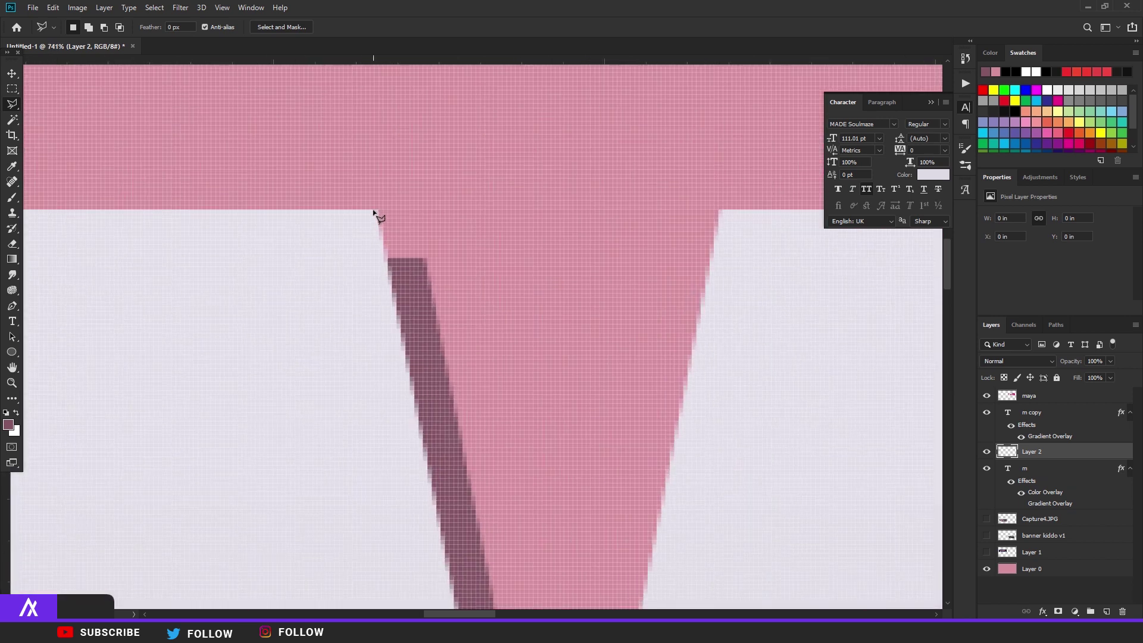
pyautogui.click(375, 210)
pyautogui.click(426, 260)
pyautogui.click(383, 306)
pyautogui.click(374, 210)
pyautogui.hotkey('alt', 'BackSpace')
pyautogui.hotkey('ctrl', 'd')
pyautogui.scroll(-8, 393, 218)
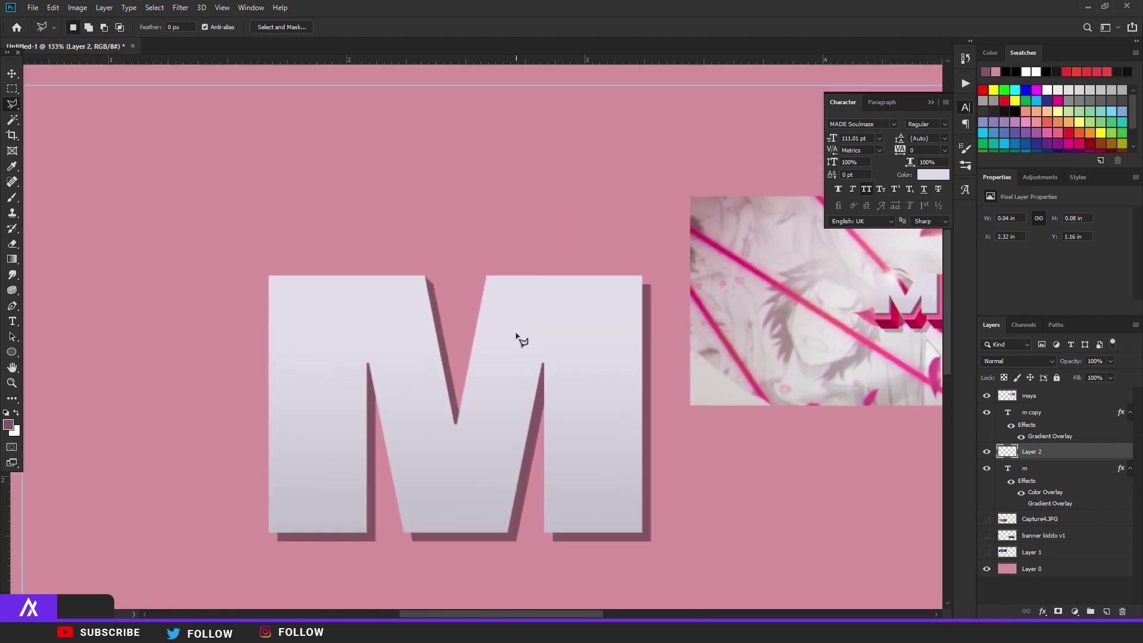
# Lasso the shadow gap at the lower-left corner of the M's left leg and fill it with the foreground colour
pyautogui.scroll(8, 285, 525)
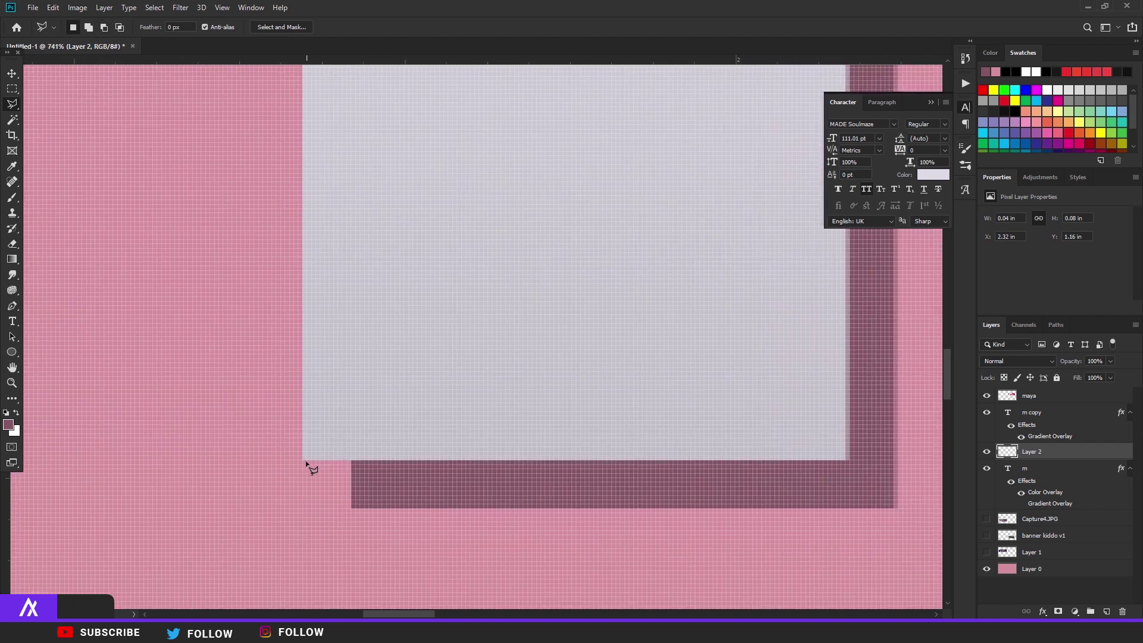
pyautogui.click(304, 460)
pyautogui.click(353, 501)
pyautogui.click(382, 434)
pyautogui.press('Escape')
pyautogui.click(304, 461)
pyautogui.click(384, 434)
pyautogui.click(352, 501)
pyautogui.press('Escape')
pyautogui.scroll(-6, 342, 452)
# Lasso the shadow gap at the lower-left corner of the M's middle section and fill it with the foreground colour
pyautogui.scroll(5, 537, 457)
pyautogui.click(511, 419)
pyautogui.click(547, 456)
pyautogui.click(554, 407)
pyautogui.click(519, 406)
pyautogui.click(511, 420)
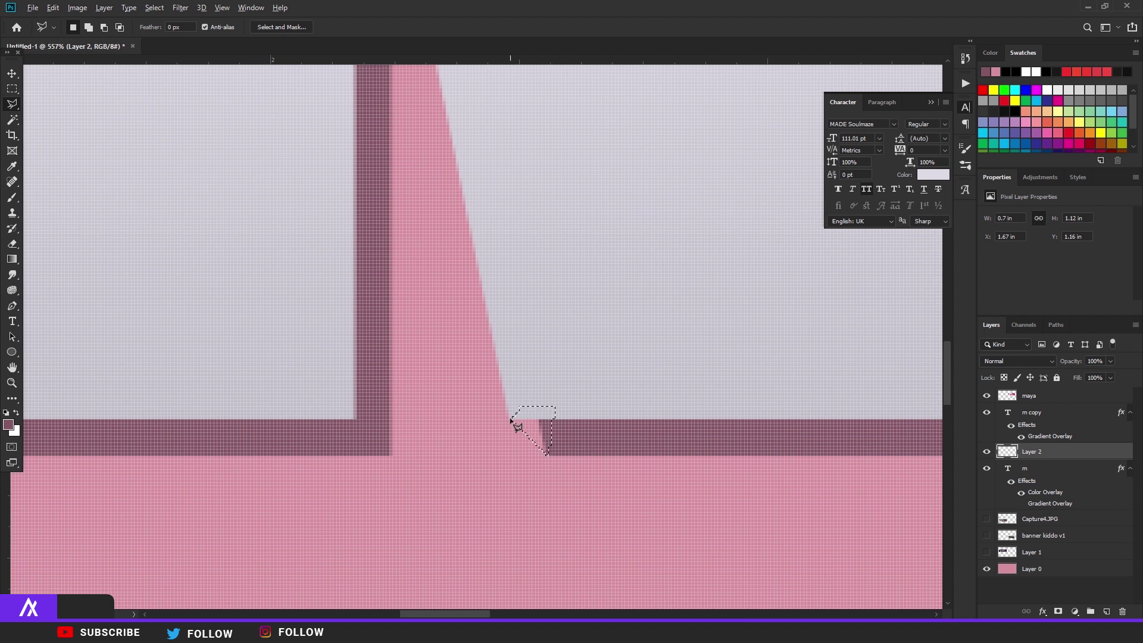
pyautogui.hotkey('alt', 'BackSpace')
pyautogui.hotkey('ctrl', 'd')
pyautogui.scroll(-4, 556, 385)
# Lasso the shadow gap at the lower-left corner of the M's right leg and fill it with the foreground colour
pyautogui.scroll(4, 530, 411)
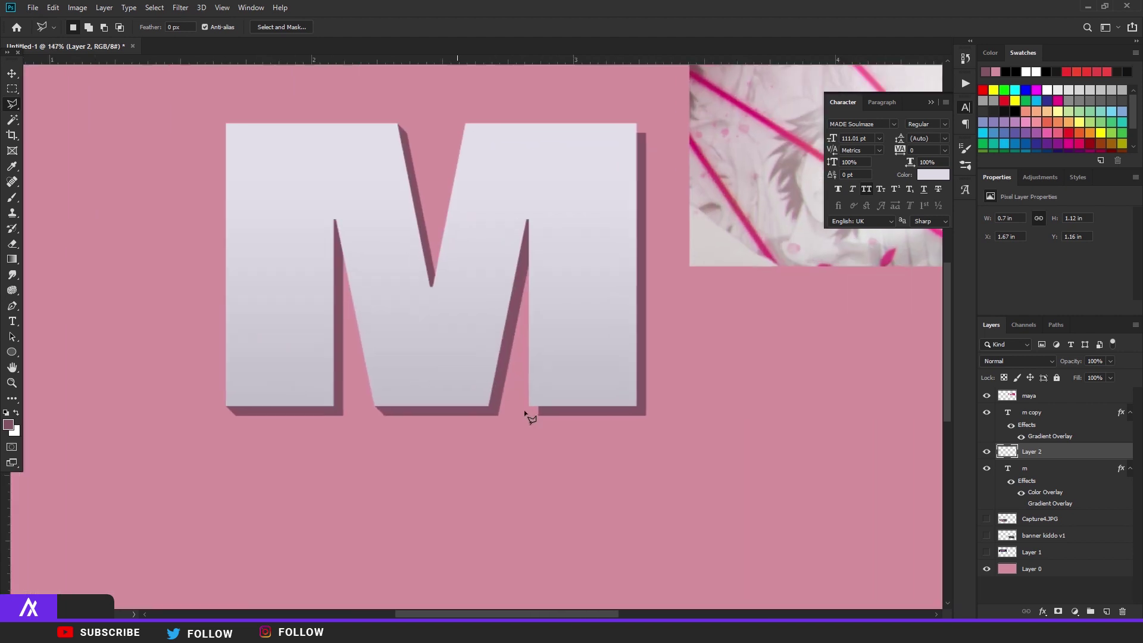
pyautogui.click(530, 401)
pyautogui.click(553, 425)
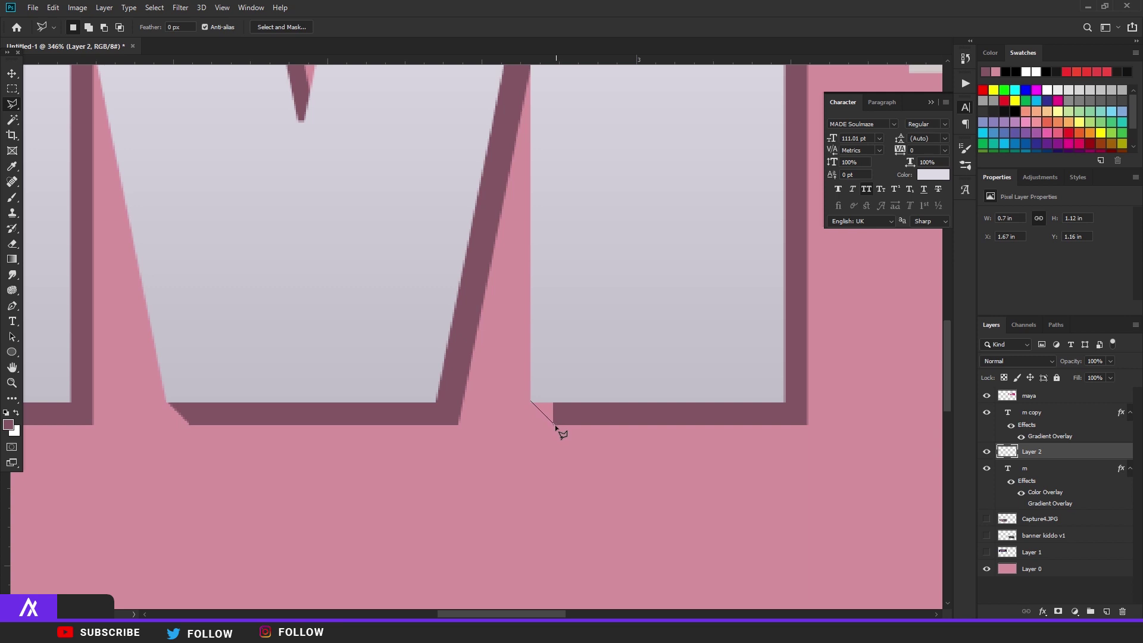
pyautogui.click(573, 407)
pyautogui.click(550, 376)
pyautogui.click(531, 401)
pyautogui.scroll(-3, 597, 420)
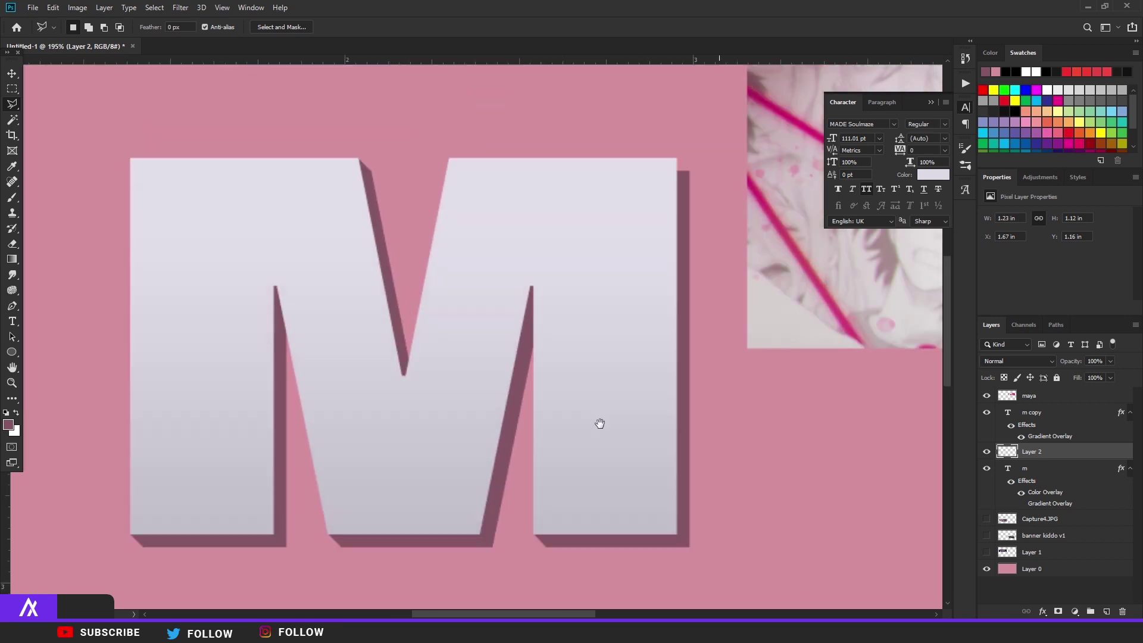
# Lasso the shadow gap at the M's upper-right corner, fill it with the foreground colour and deselect
pyautogui.scroll(2, 625, 298)
pyautogui.scroll(4, 626, 296)
pyautogui.click(668, 172)
pyautogui.click(670, 173)
pyautogui.hotkey('alt', 'BackSpace')
pyautogui.hotkey('ctrl', 'd')
pyautogui.scroll(-5, 618, 329)
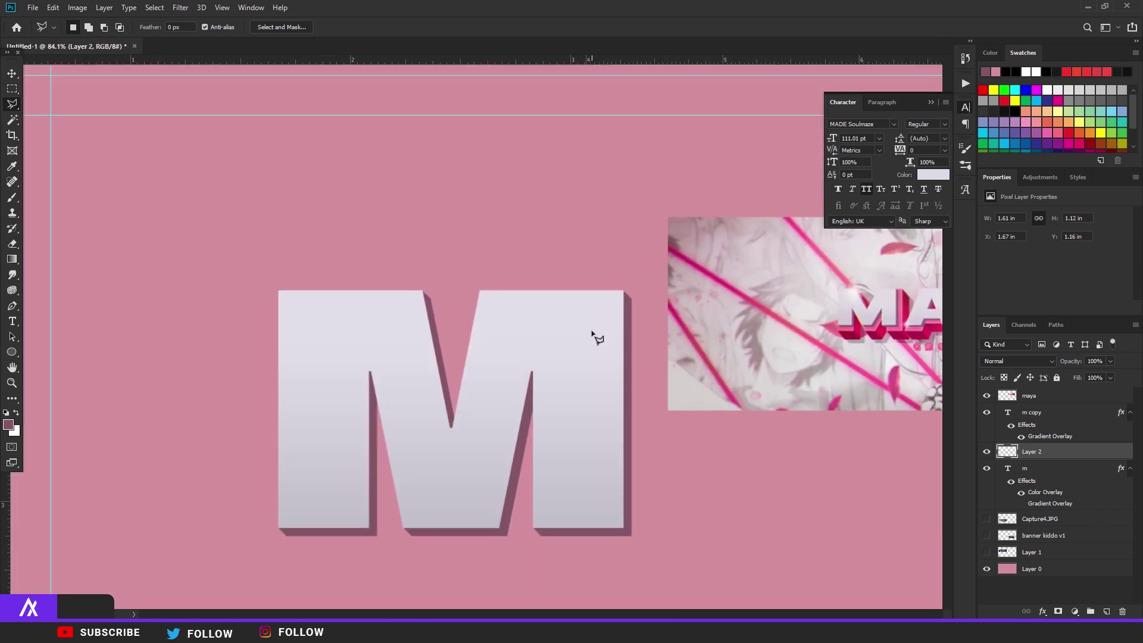
pyautogui.scroll(-2, 596, 337)
pyautogui.scroll(4, 592, 342)
pyautogui.scroll(-2, 589, 347)
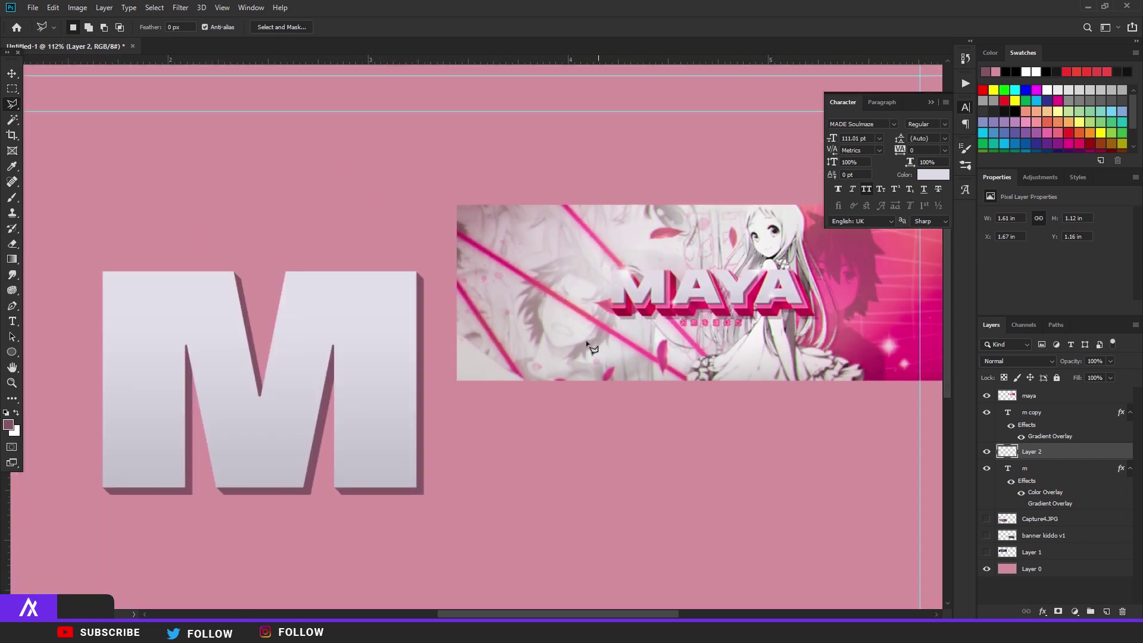
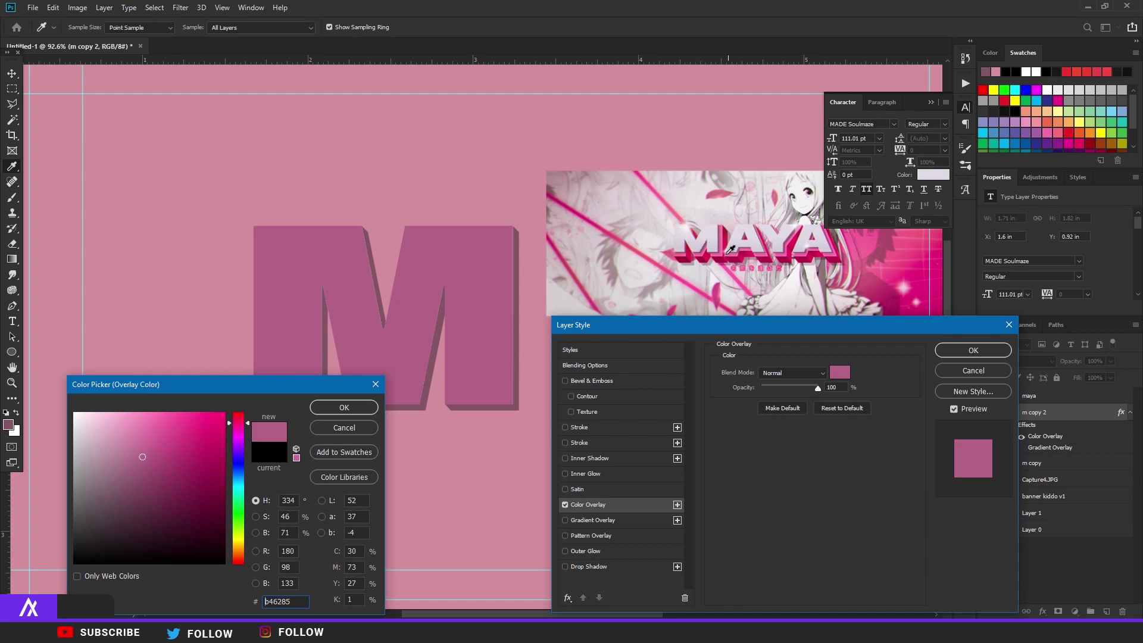
# Give m copy 2 a pink Color Overlay, #fb719b, sampled from the MAYA lettering, and place it below the m copy layer
pyautogui.click(728, 252)
pyautogui.click(724, 235)
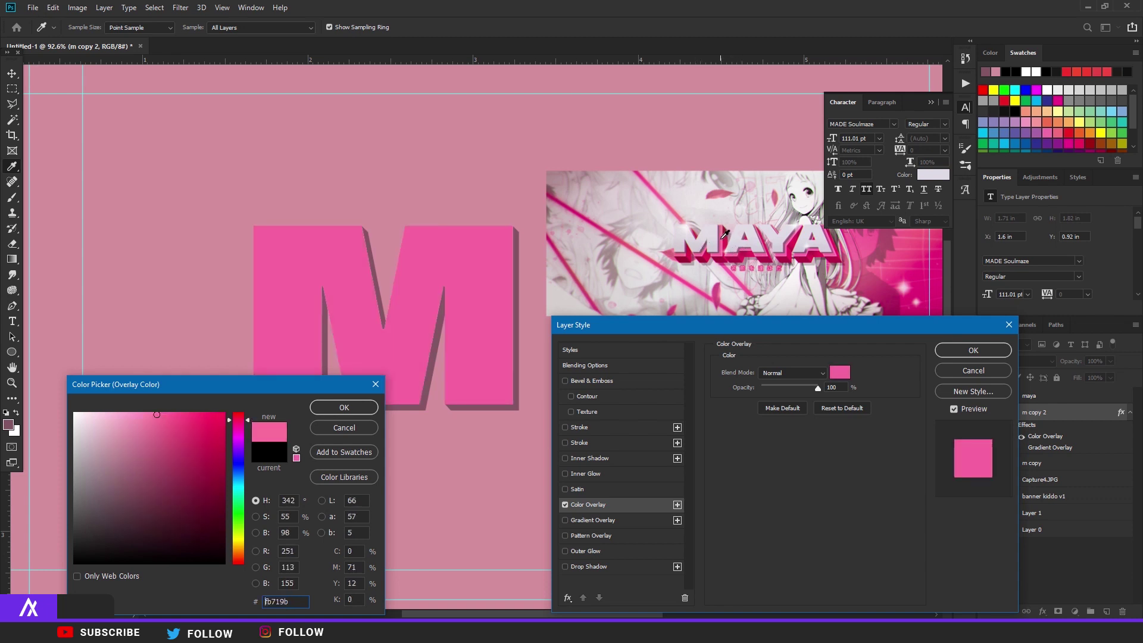
pyautogui.click(344, 407)
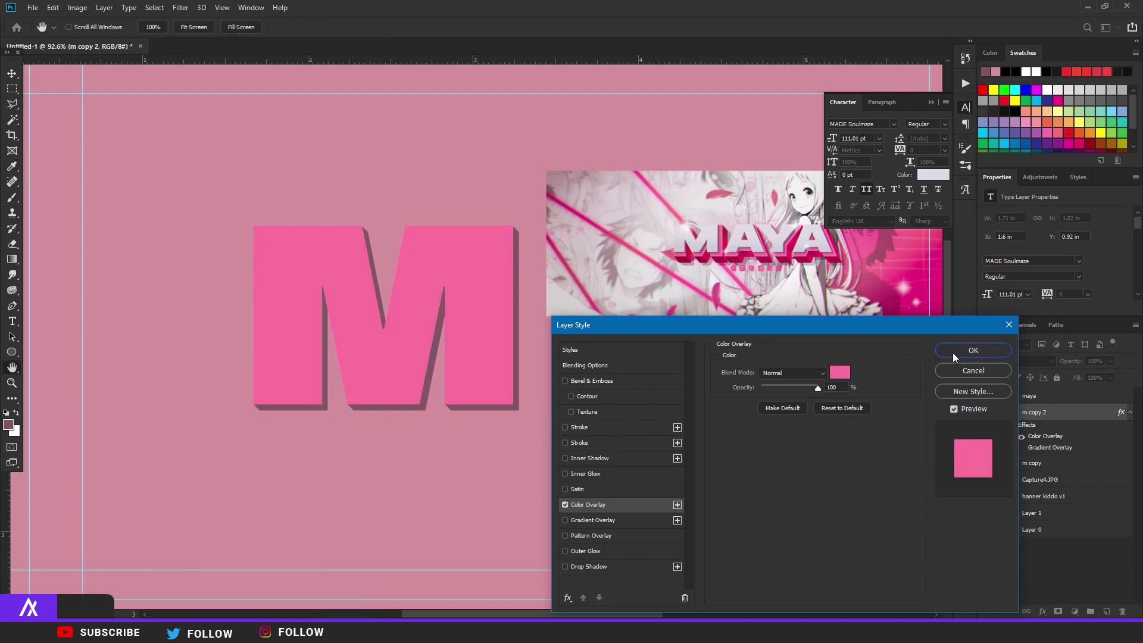
pyautogui.click(952, 353)
pyautogui.moveTo(1074, 417); pyautogui.dragTo(1068, 471)
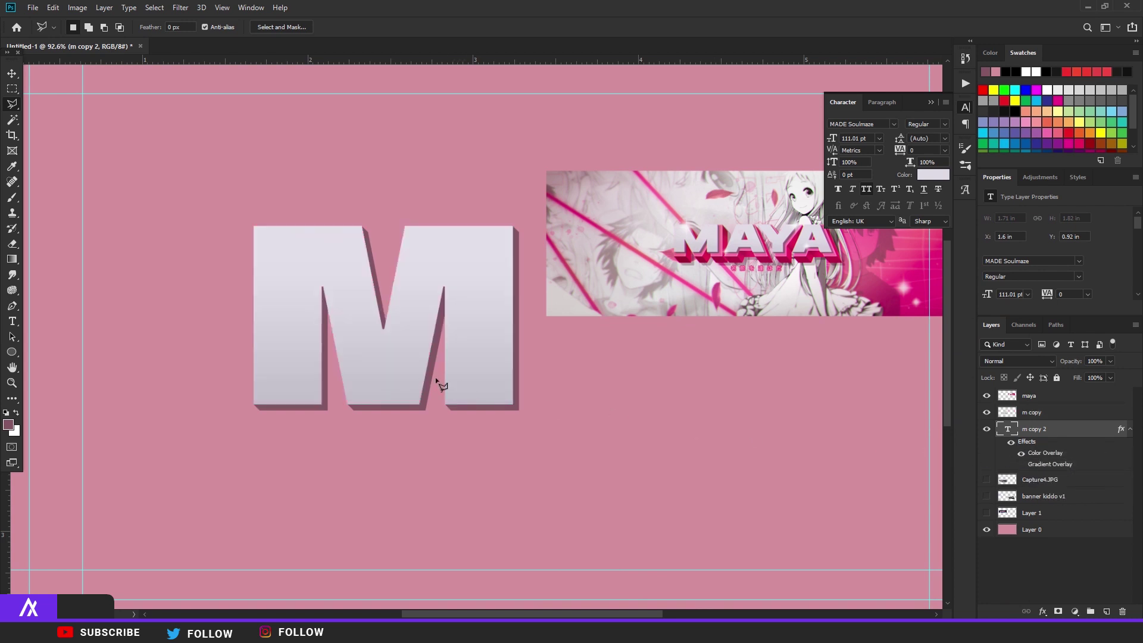
# Hide the m copy layer and enlarge the pink M's text to 133.01 pt
pyautogui.click(983, 414)
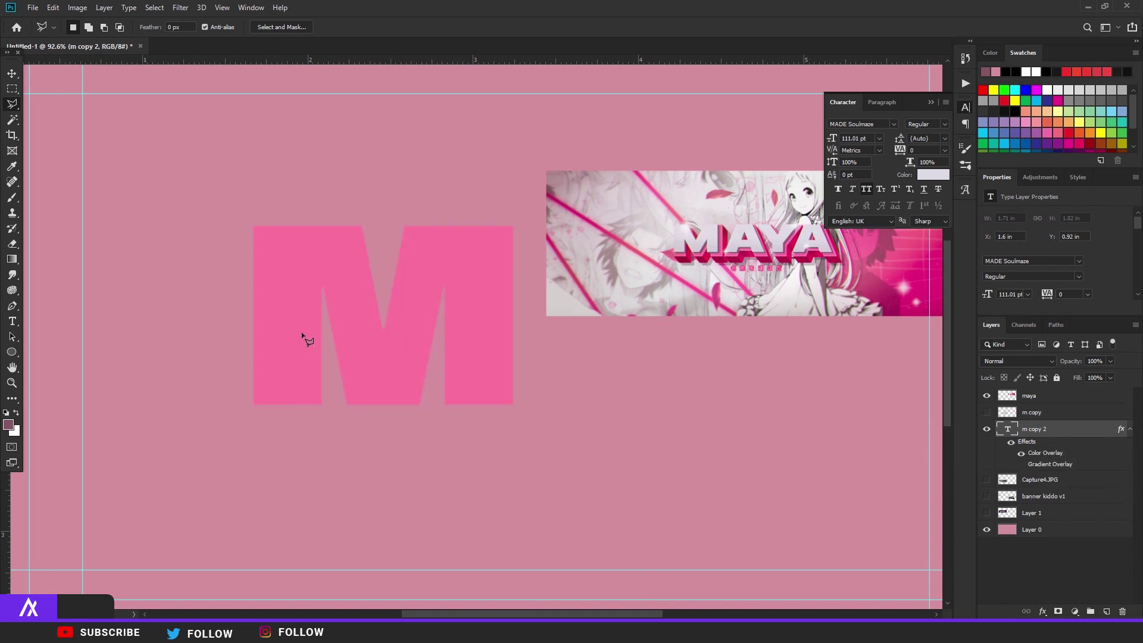
pyautogui.click(12, 320)
pyautogui.click(339, 318)
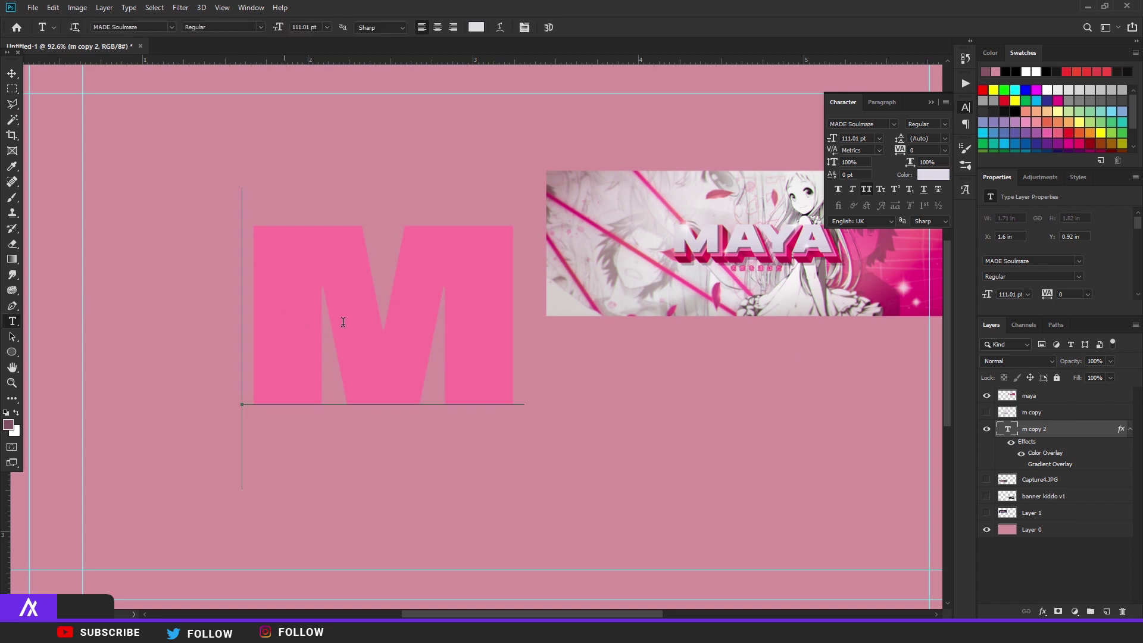
pyautogui.hotkey('ctrl', 'a')
pyautogui.moveTo(836, 138); pyautogui.dragTo(849, 139)
pyautogui.click(12, 73)
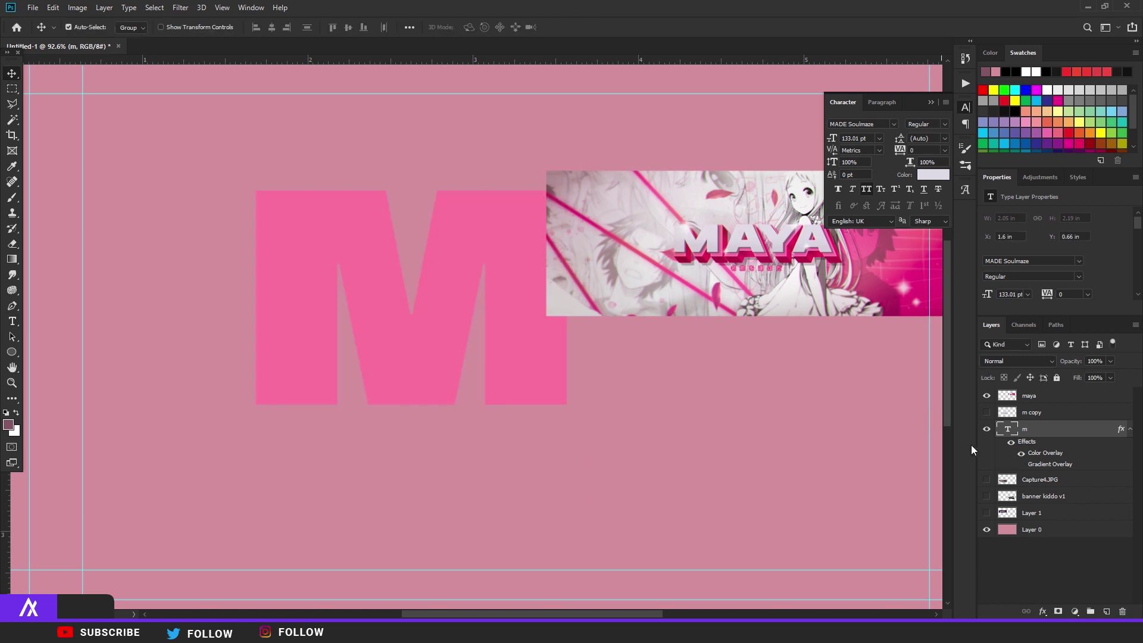
# Show the m copy layer again and select the enlarged pink m text layer beneath it
pyautogui.click(987, 412)
pyautogui.click(1023, 412)
pyautogui.click(1024, 430)
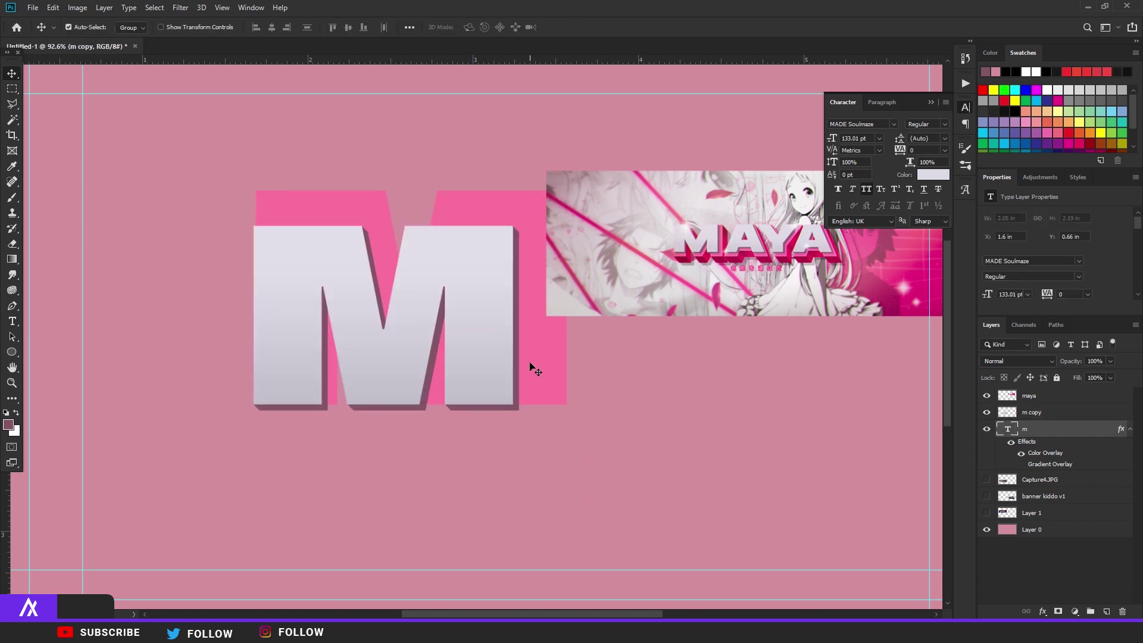
# Turn on the CMYK proof colours and move the enlarged pink M down behind the grey M, to X 1.58 in, Y 0.9 in
pyautogui.hotkey('ctrl', 'y')
pyautogui.moveTo(542, 368); pyautogui.dragTo(536, 397)
pyautogui.scroll(-3, 574, 394)
pyautogui.scroll(3, 477, 396)
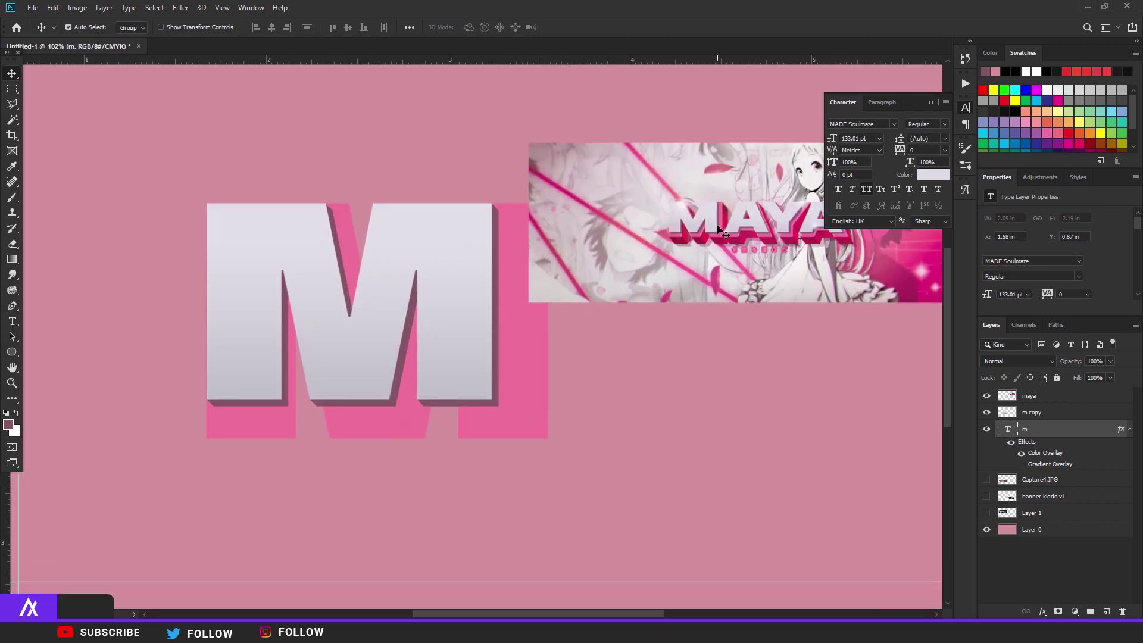
pyautogui.hotkey('shift', 'Down')
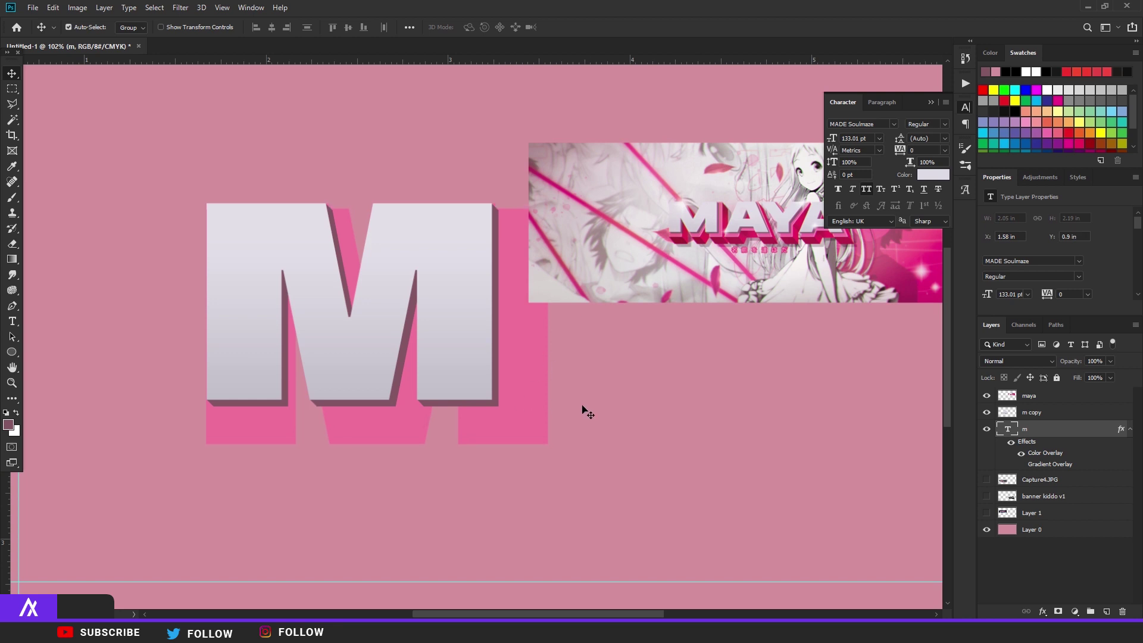
# Hide the m copy layer and examine the extruded lower edges of the banner's MAYA lettering
pyautogui.click(992, 413)
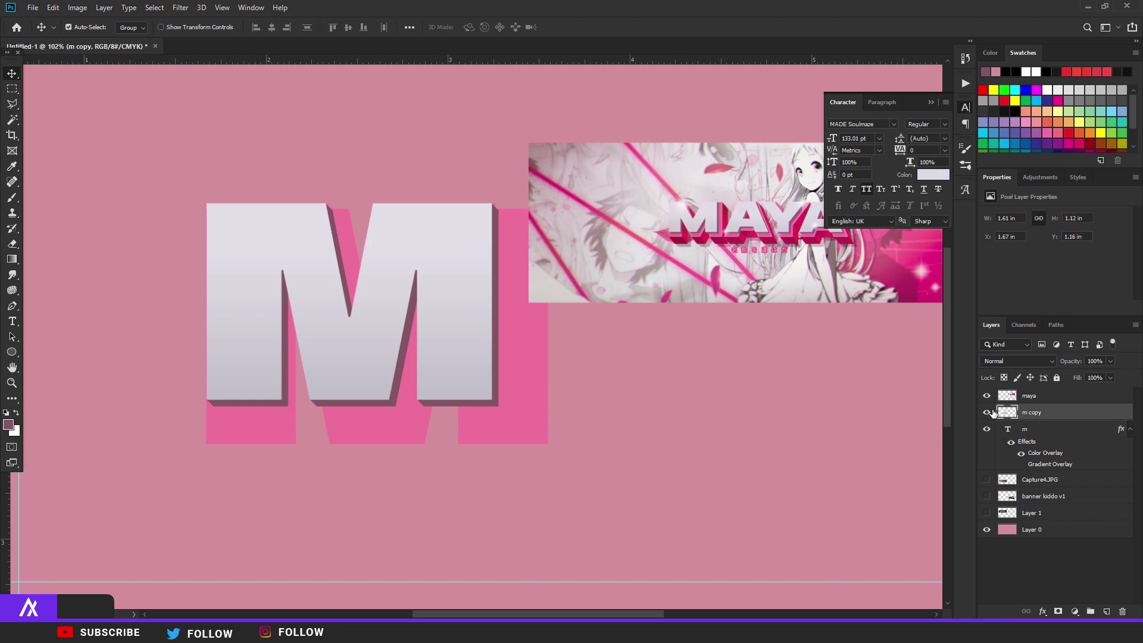
pyautogui.click(987, 413)
pyautogui.click(986, 413)
pyautogui.click(986, 413)
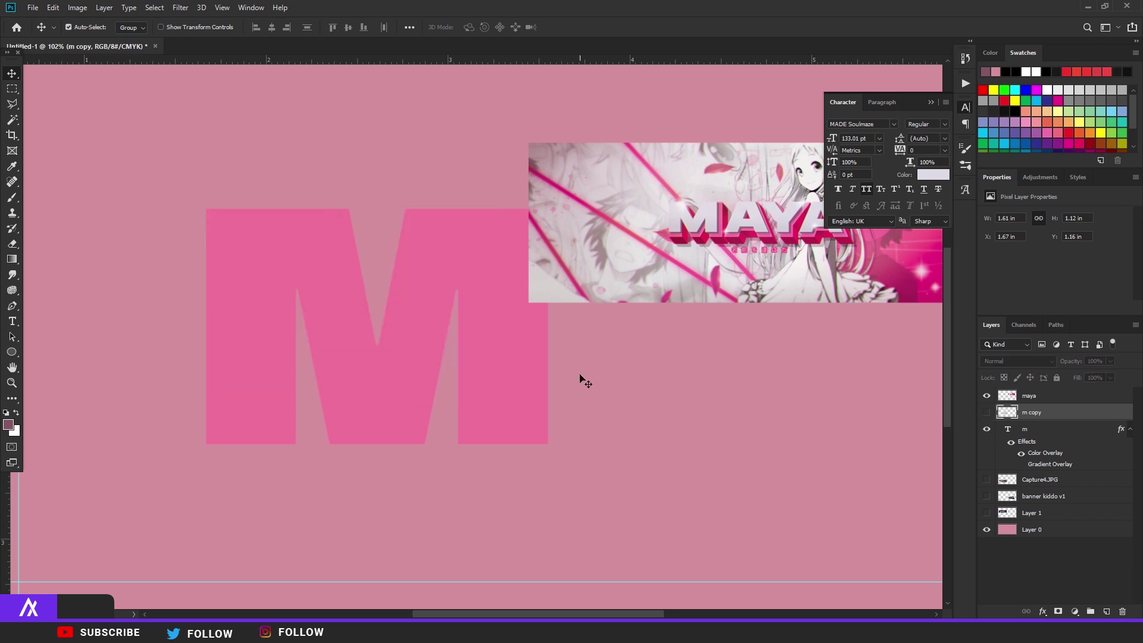
pyautogui.scroll(-3, 581, 376)
pyautogui.scroll(3, 398, 351)
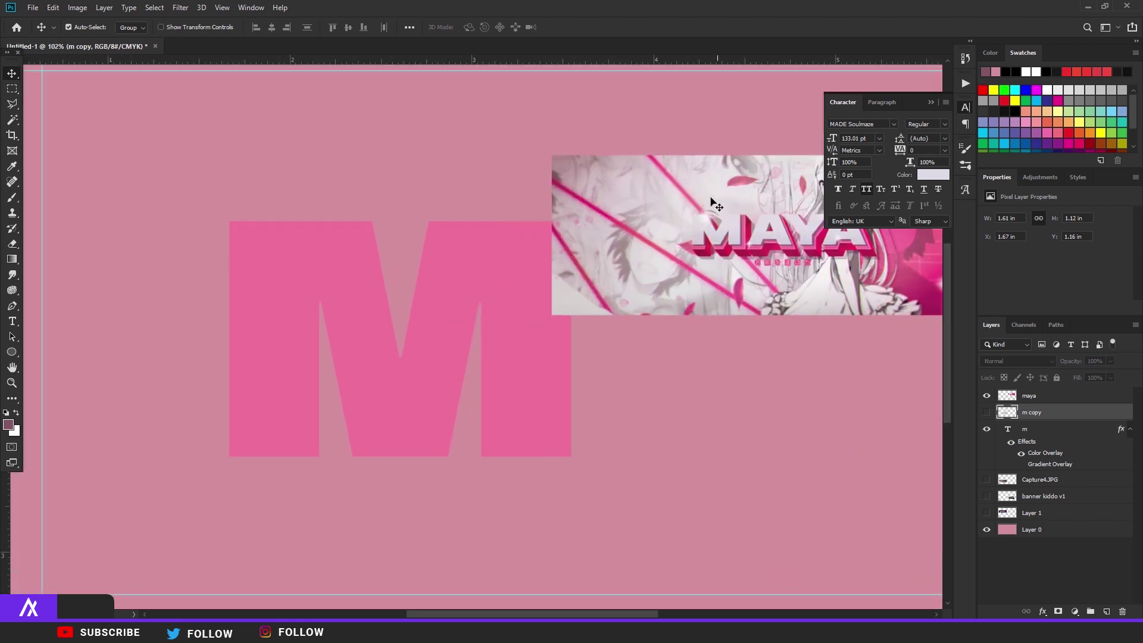
pyautogui.scroll(5, 712, 202)
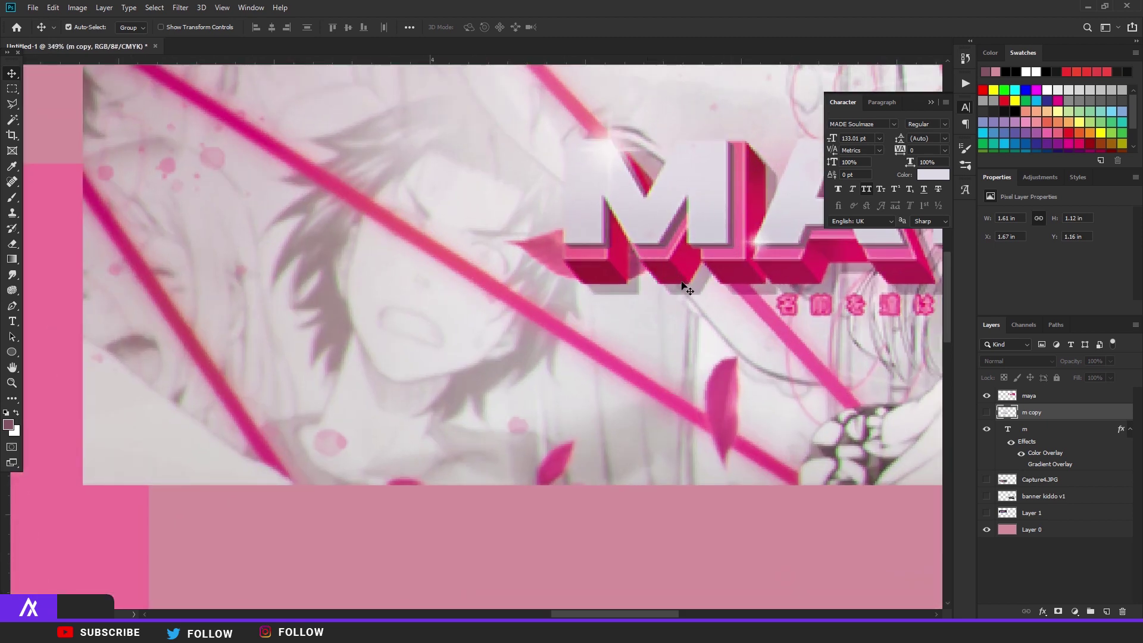
pyautogui.scroll(-5, 587, 259)
pyautogui.moveTo(615, 258); pyautogui.dragTo(663, 222)
pyautogui.scroll(-2, 666, 303)
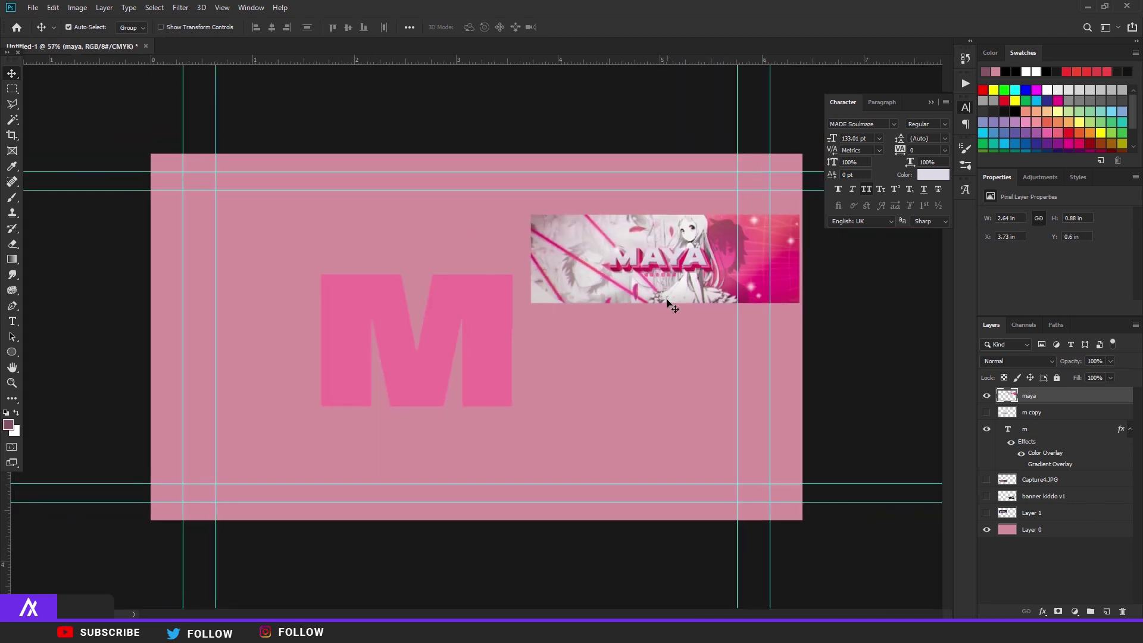
# Duplicate the pink m text layer and set the lower m's Color Overlay to #dd114f, sampled from the MAYA lettering's dark edge
pyautogui.click(1033, 433)
pyautogui.hotkey('ctrl', 'j')
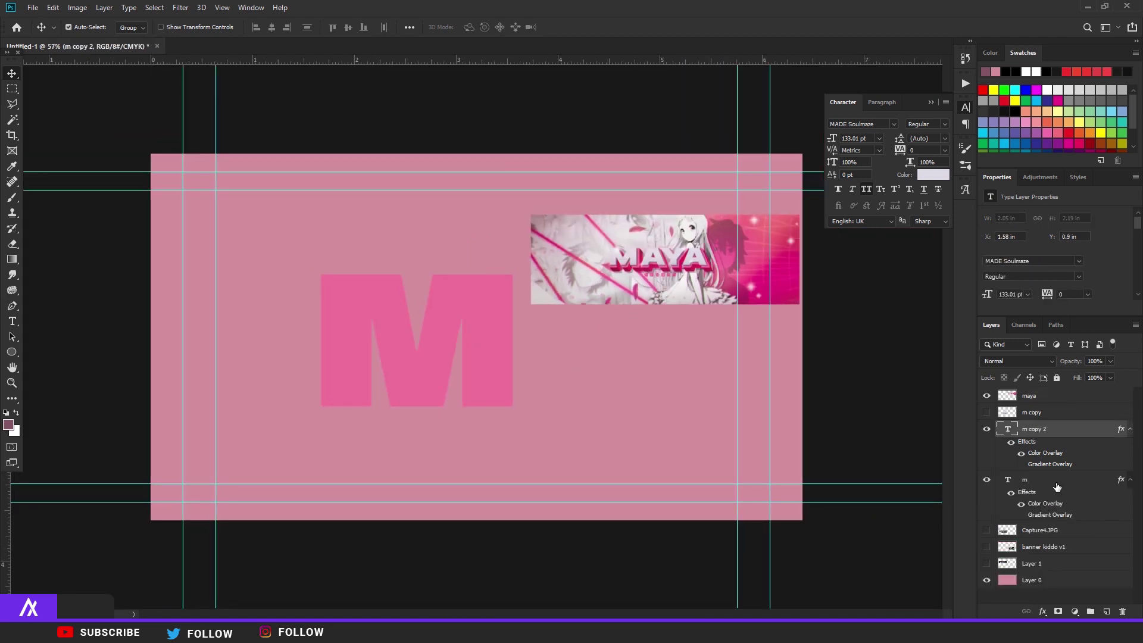
pyautogui.doubleClick(1057, 487)
pyautogui.scroll(5, 609, 287)
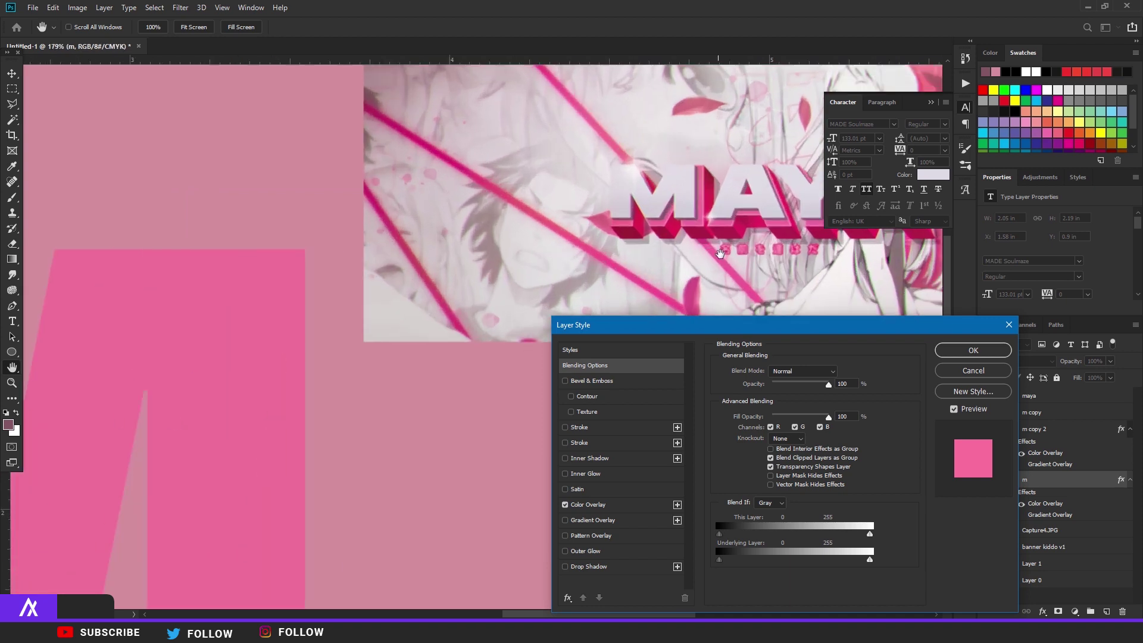
pyautogui.click(592, 505)
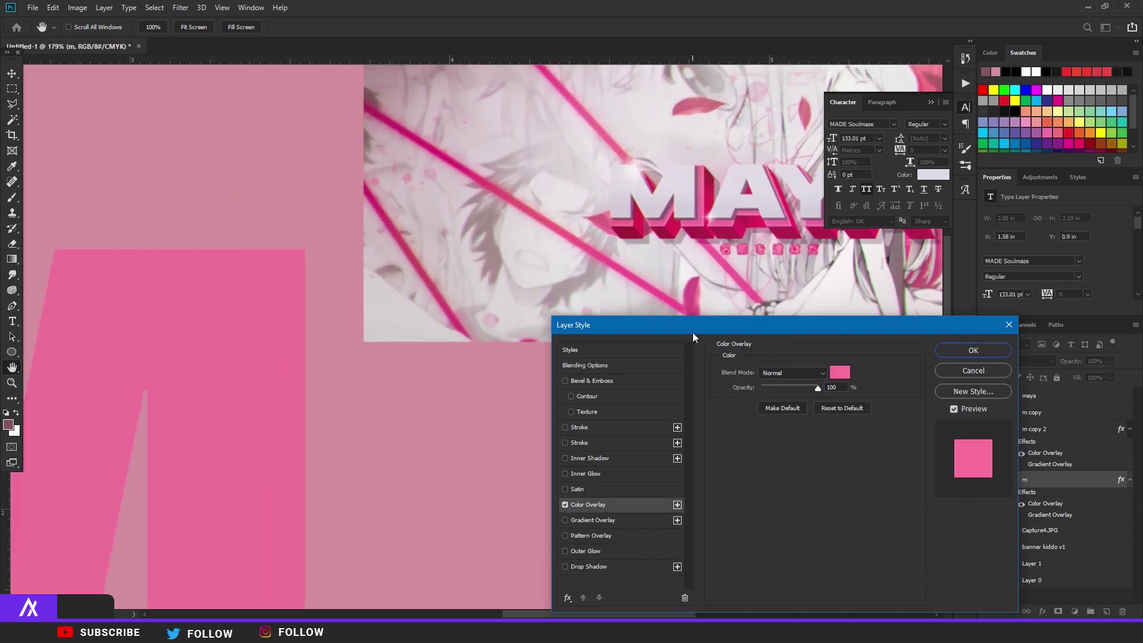
pyautogui.click(844, 369)
pyautogui.click(675, 227)
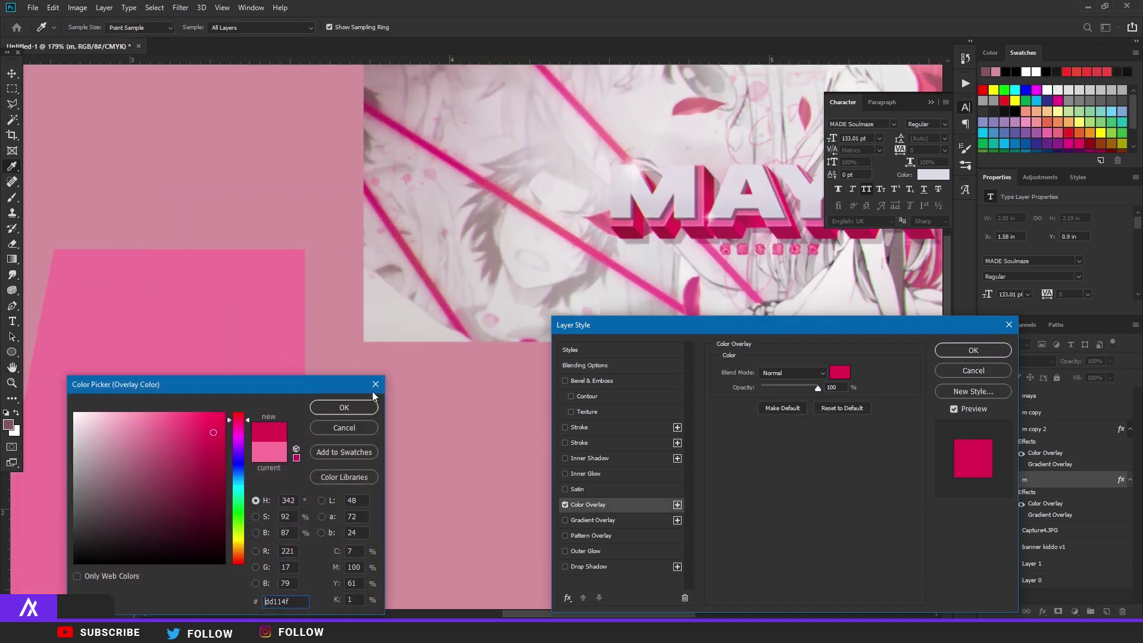
pyautogui.doubleClick(282, 600)
pyautogui.click(304, 601)
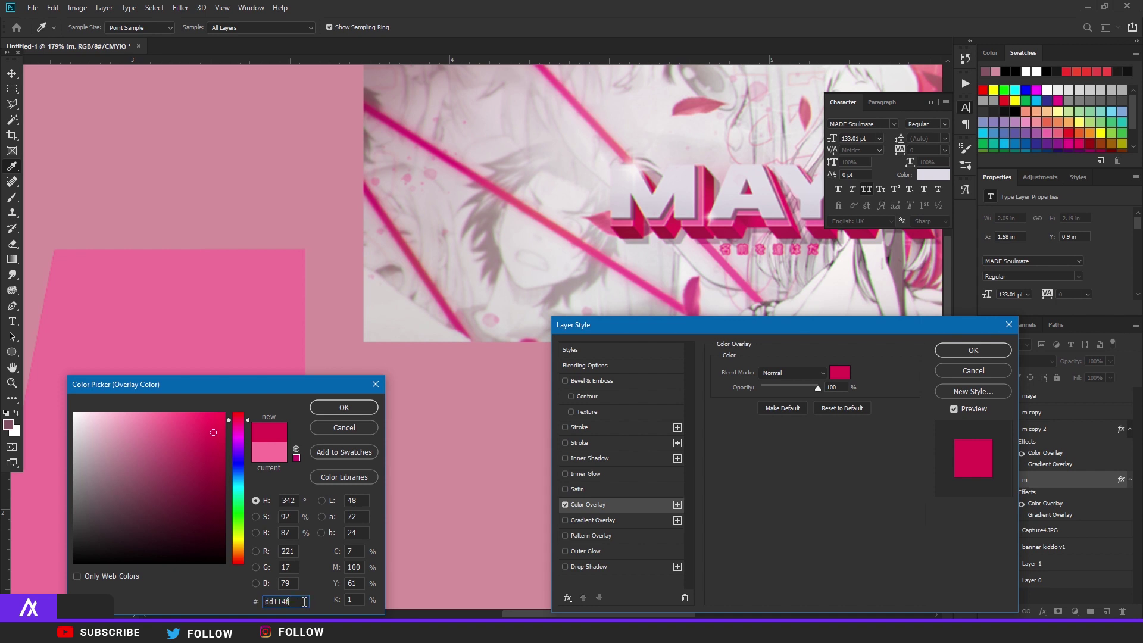
pyautogui.click(344, 407)
pyautogui.click(958, 350)
# Nudge the crimson m layer down and to the right behind the pink M, to X 1.74 in, Y 1.11 in
pyautogui.hotkey('ctrl', '0')
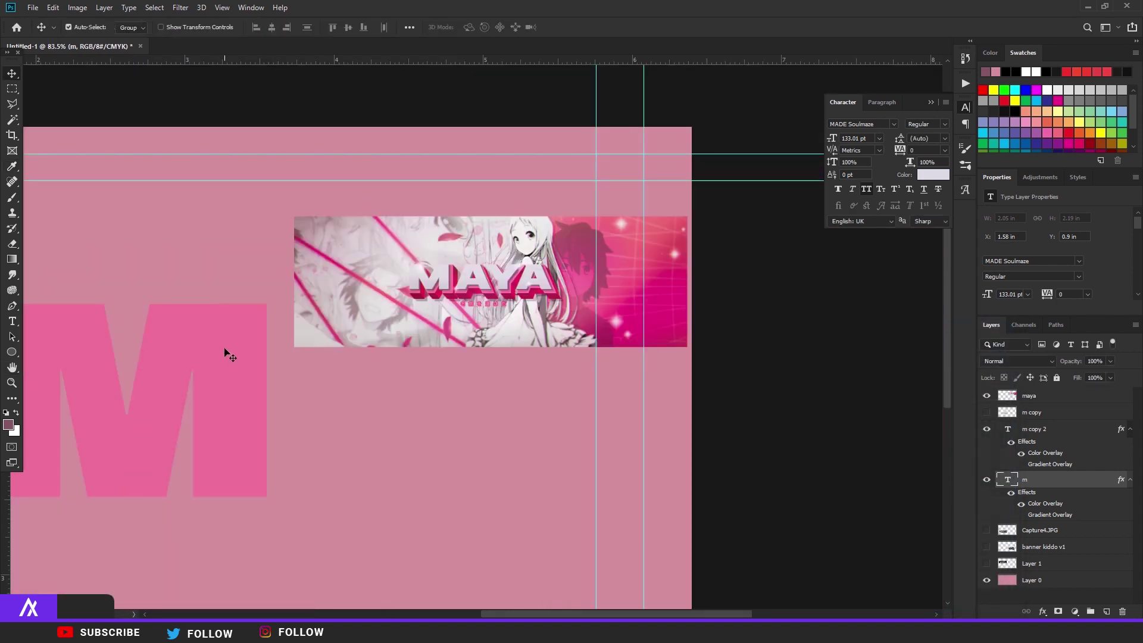
pyautogui.press('Down')
pyautogui.press('Down')
pyautogui.press('Down')
pyautogui.press('Down')
pyautogui.press('Down')
pyautogui.press('Down')
pyautogui.press('Down')
pyautogui.press('Down')
pyautogui.press('Down')
pyautogui.press('Down')
pyautogui.press('Down')
pyautogui.press('Down')
pyautogui.press('Down')
pyautogui.press('Down')
pyautogui.press('Down')
pyautogui.press('Down')
pyautogui.press('Down')
pyautogui.press('Down')
pyautogui.press('Down')
pyautogui.press('Down')
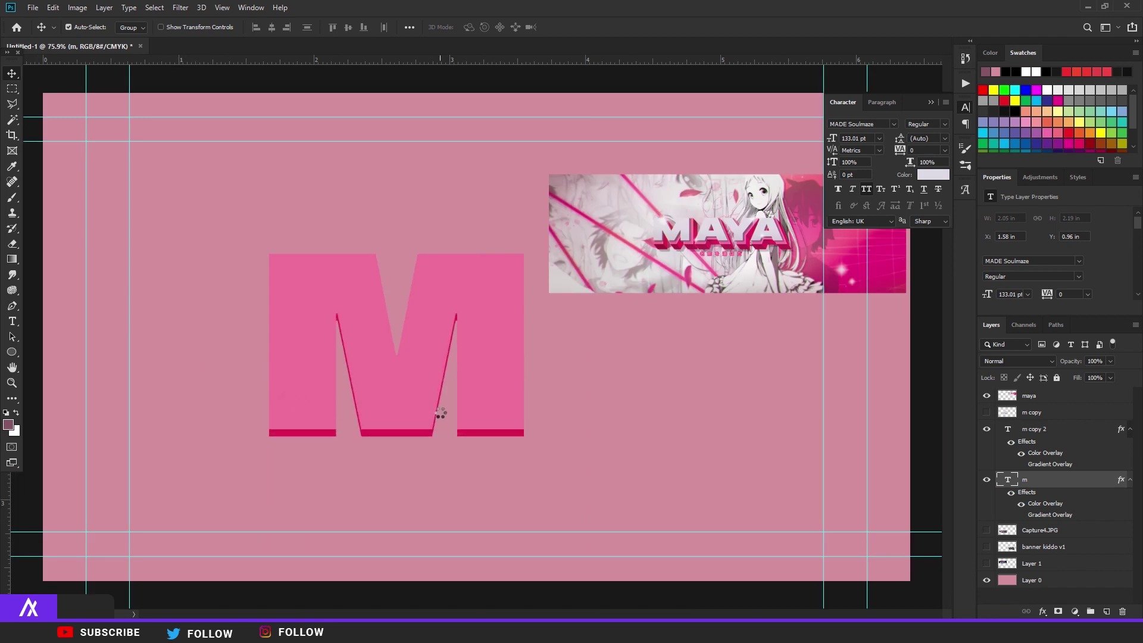
pyautogui.press('Down')
pyautogui.press('Down')
pyautogui.press('Down')
pyautogui.press('Right')
pyautogui.press('Right')
pyautogui.press('Right')
pyautogui.press('Right')
pyautogui.press('Right')
pyautogui.press('Right')
pyautogui.press('Right')
pyautogui.press('Right')
pyautogui.press('Right')
pyautogui.press('Right')
pyautogui.press('Right')
pyautogui.press('Right')
pyautogui.press('Right')
pyautogui.press('Right')
pyautogui.press('Right')
pyautogui.press('Right')
pyautogui.press('Right')
pyautogui.press('Right')
pyautogui.press('Right')
pyautogui.press('Right')
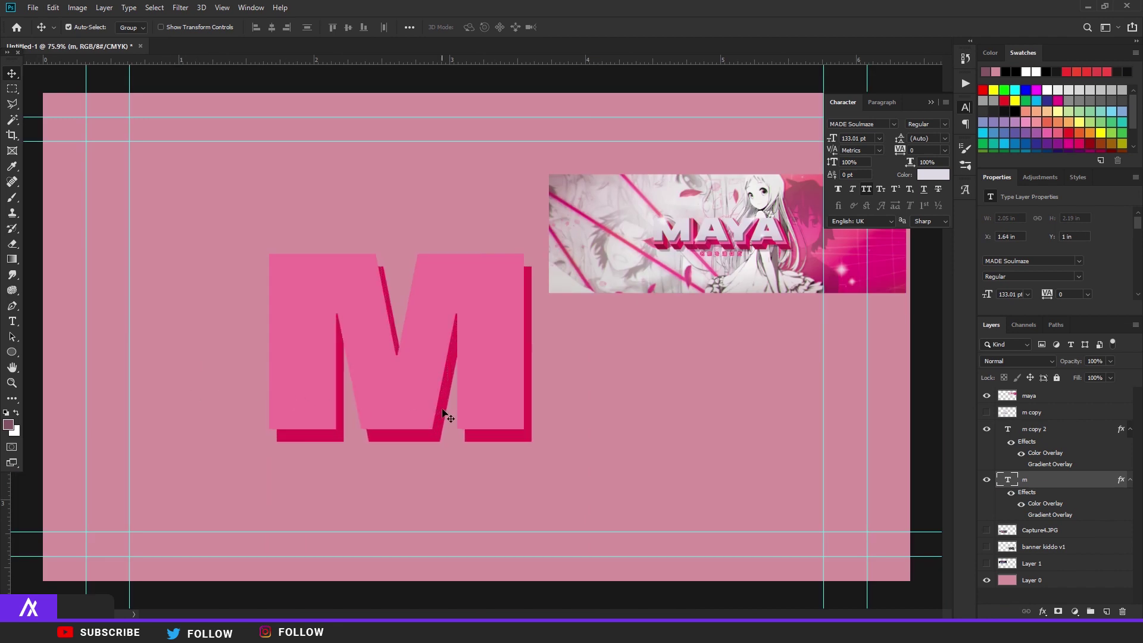
pyautogui.press('Right')
pyautogui.press('Right')
pyautogui.press('Right')
pyautogui.press('Right')
pyautogui.press('Right')
pyautogui.press('Right')
pyautogui.press('Right')
pyautogui.press('Right')
pyautogui.press('Right')
pyautogui.press('Right')
pyautogui.press('Right')
pyautogui.press('Right')
pyautogui.press('Right')
pyautogui.press('Right')
pyautogui.press('Right')
pyautogui.press('Right')
pyautogui.press('Right')
pyautogui.press('Right')
pyautogui.press('Right')
pyautogui.press('Right')
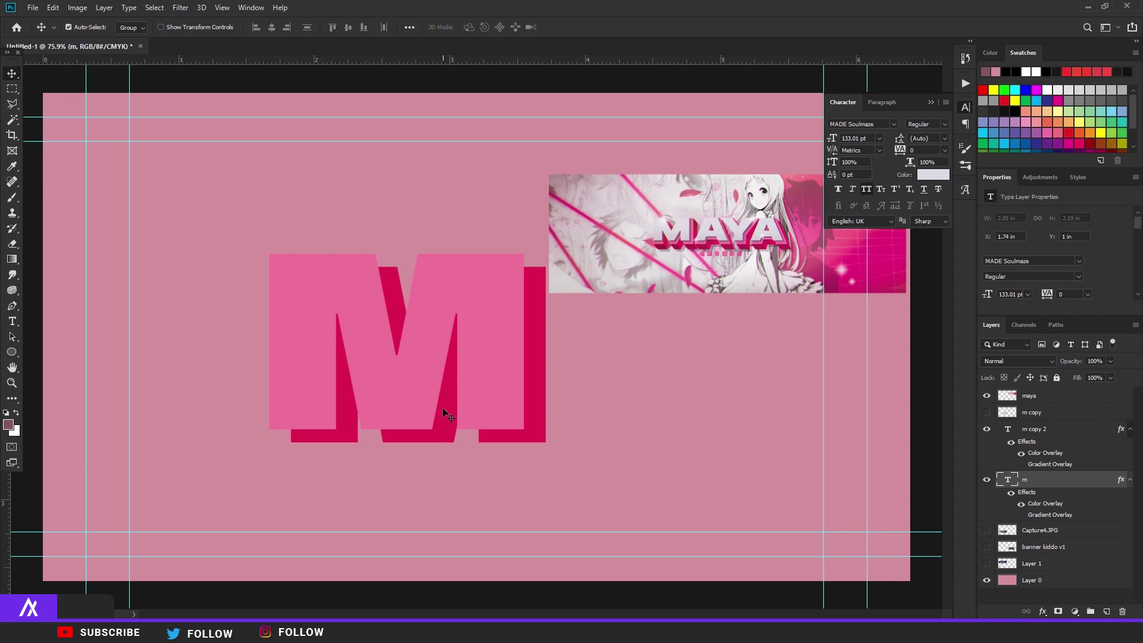
pyautogui.press('Down')
pyautogui.press('Down')
pyautogui.press('Down')
pyautogui.press('Right')
pyautogui.press('Right')
pyautogui.press('Right')
pyautogui.press('Right')
pyautogui.press('Right')
pyautogui.press('Right')
pyautogui.press('Right')
pyautogui.press('Right')
pyautogui.press('Right')
pyautogui.press('Right')
pyautogui.press('Right')
pyautogui.press('Right')
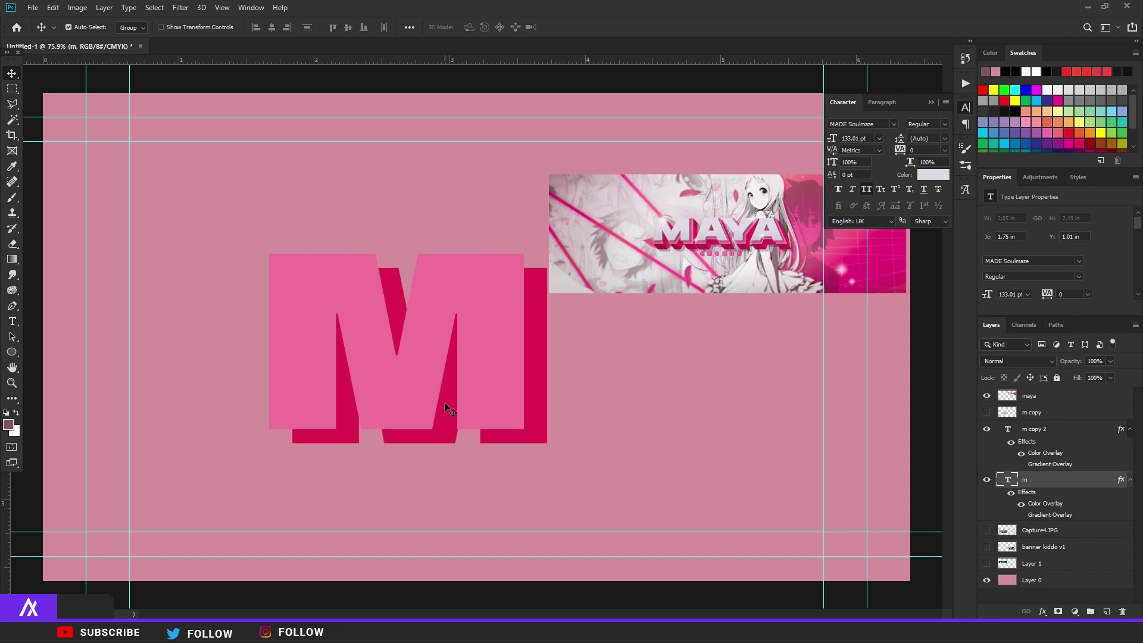
pyautogui.press('Down')
pyautogui.press('Down')
pyautogui.press('Down')
pyautogui.press('Down')
pyautogui.press('Down')
pyautogui.press('Down')
pyautogui.press('Down')
pyautogui.press('Down')
pyautogui.press('Down')
pyautogui.press('Down')
pyautogui.press('Down')
pyautogui.press('Down')
pyautogui.press('Down')
pyautogui.press('Down')
pyautogui.press('Down')
pyautogui.press('Down')
pyautogui.press('Down')
pyautogui.press('Down')
pyautogui.press('Down')
pyautogui.press('Down')
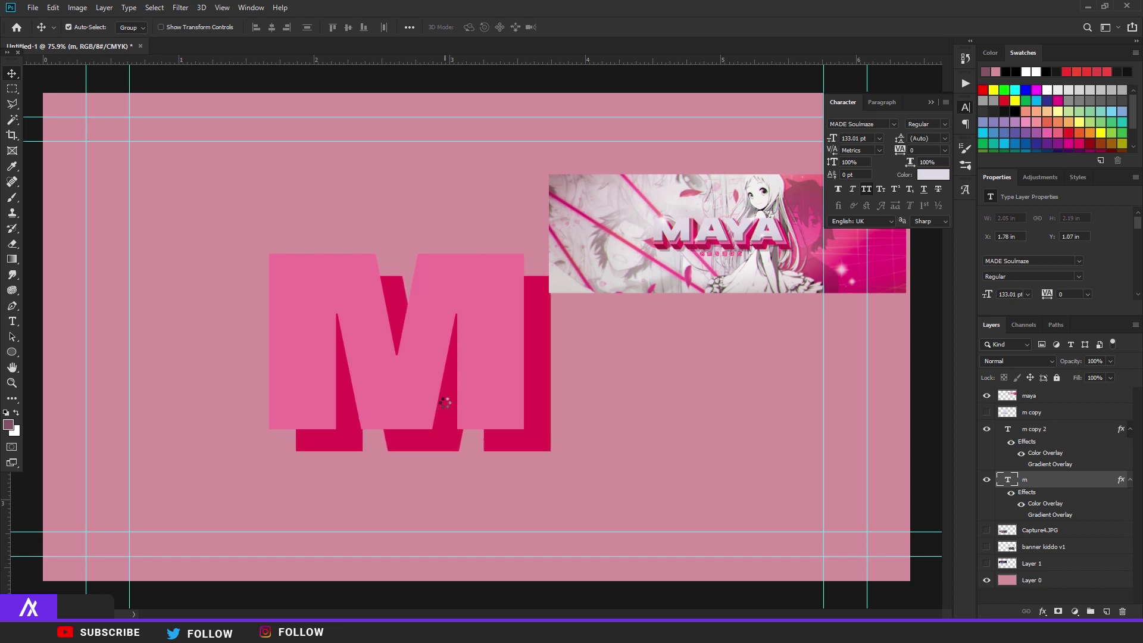
pyautogui.press('Down')
pyautogui.press('Down')
pyautogui.press('Down')
pyautogui.press('Left')
pyautogui.press('Left')
pyautogui.press('Left')
pyautogui.press('Left')
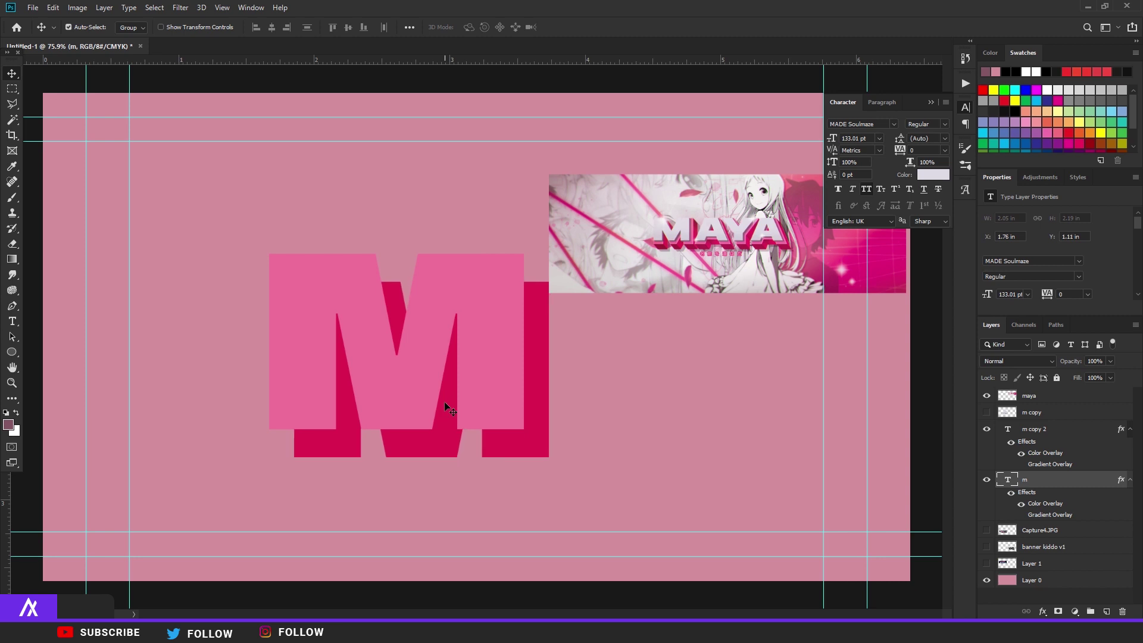
pyautogui.press('Left')
pyautogui.press('Left')
pyautogui.press('Left')
pyautogui.press('Left')
pyautogui.press('Left')
pyautogui.press('Left')
pyautogui.press('Left')
pyautogui.press('Left')
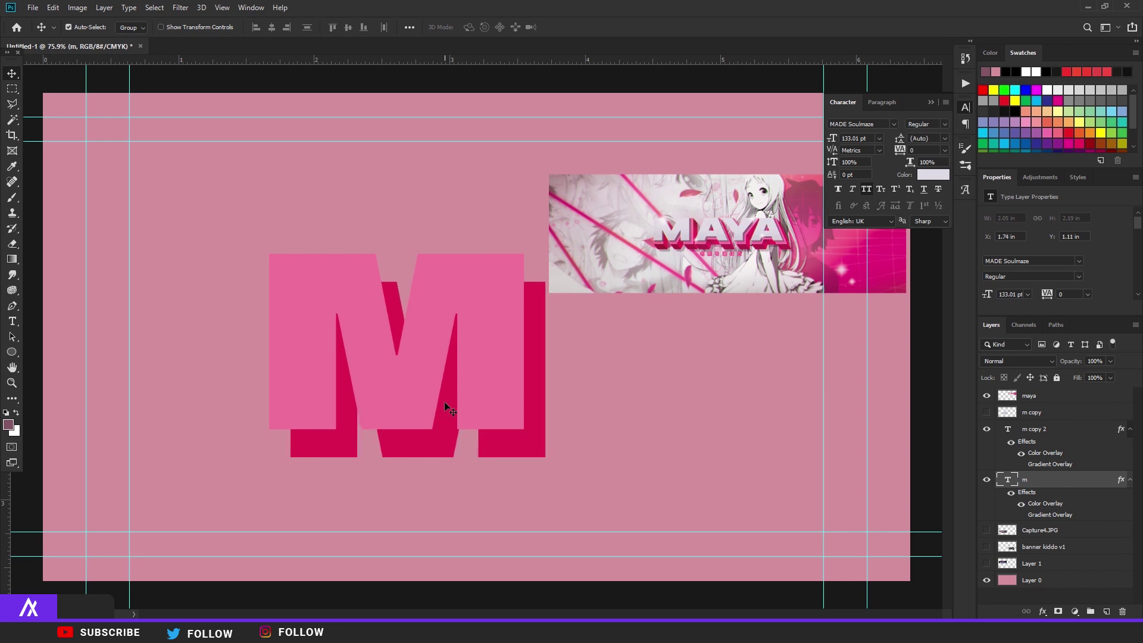
# Add a new layer between the pink and crimson M layers and sample the crimson as the foreground colour
pyautogui.scroll(-1, 444, 402)
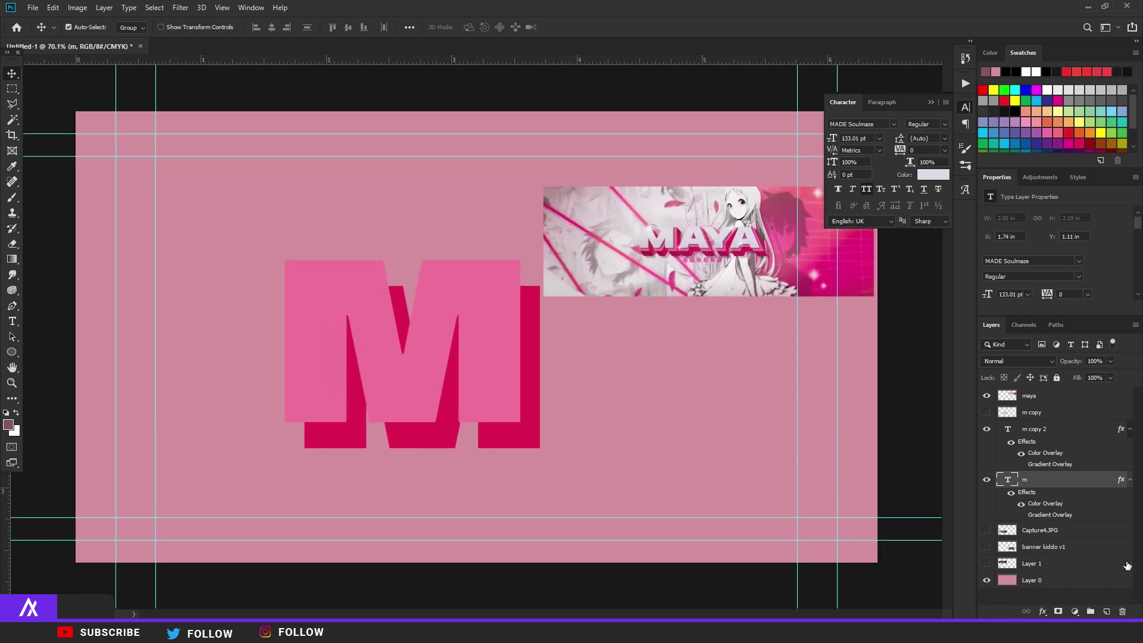
pyautogui.click(1105, 612)
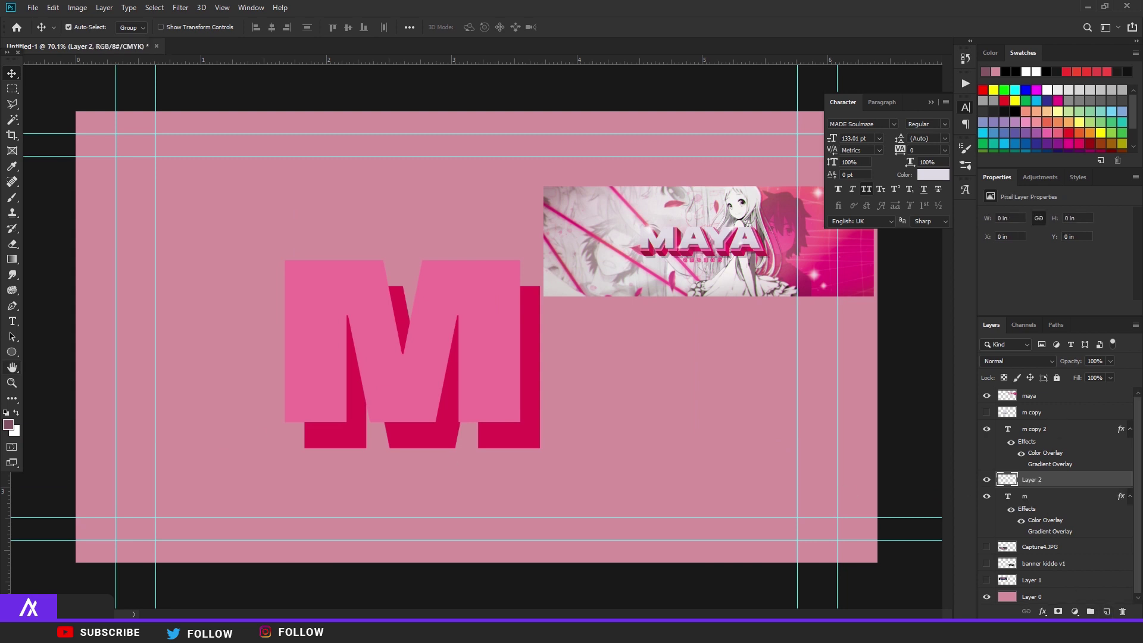
pyautogui.click(12, 166)
pyautogui.click(9, 424)
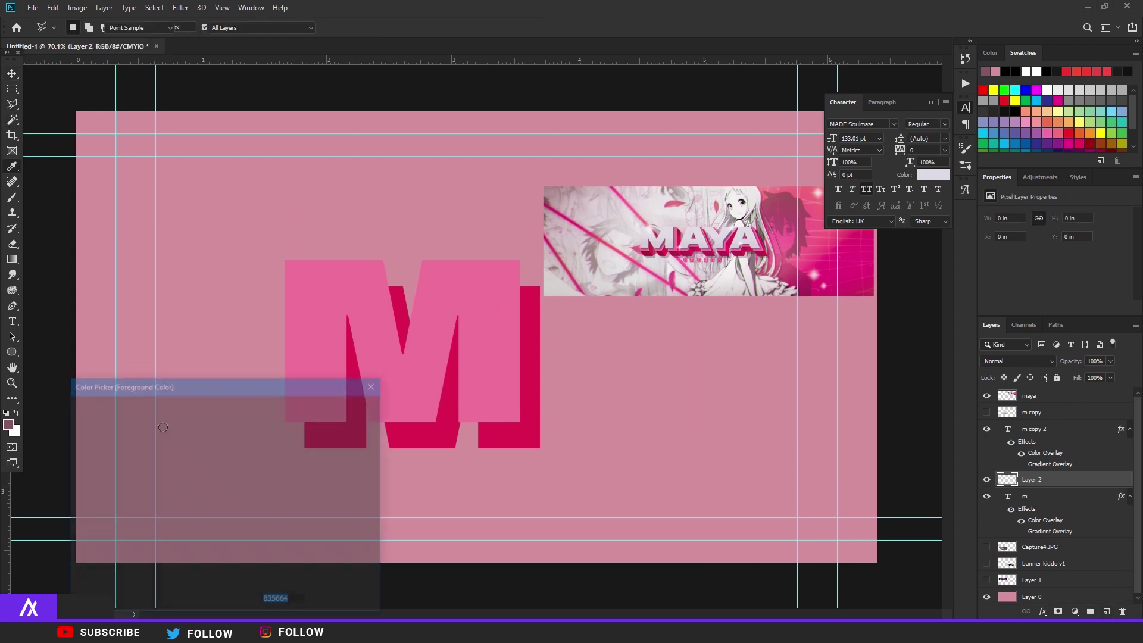
pyautogui.click(449, 417)
pyautogui.click(344, 407)
# Lasso the gap below the M's lower-left corner to the crimson M's corner, fill it with the foreground colour and deselect
pyautogui.press('l')
pyautogui.scroll(8, 232, 440)
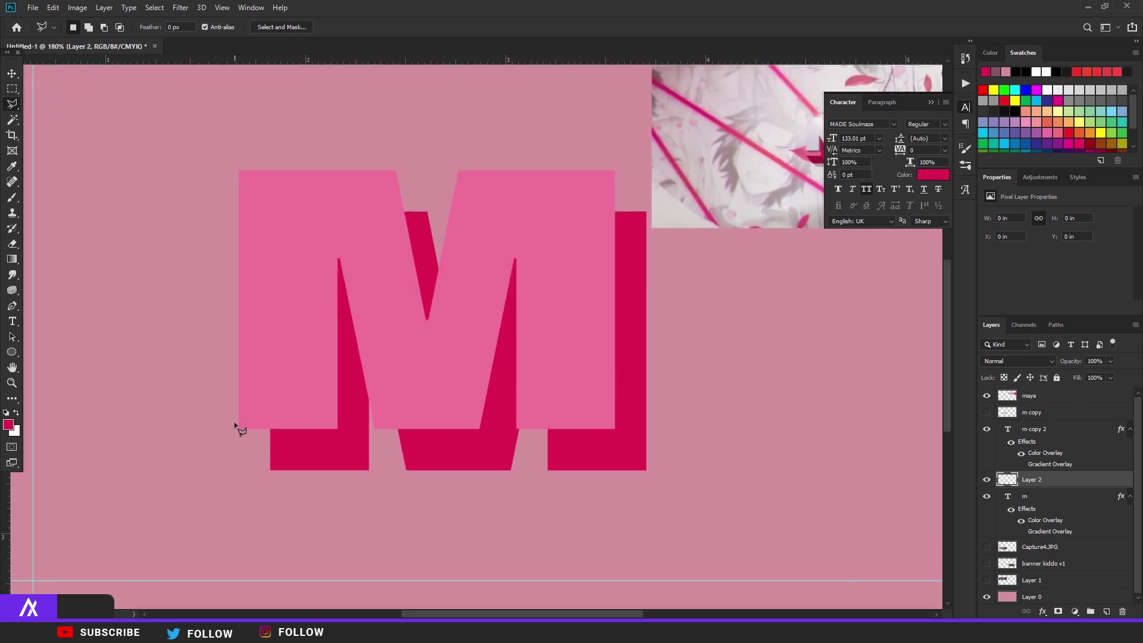
pyautogui.click(253, 436)
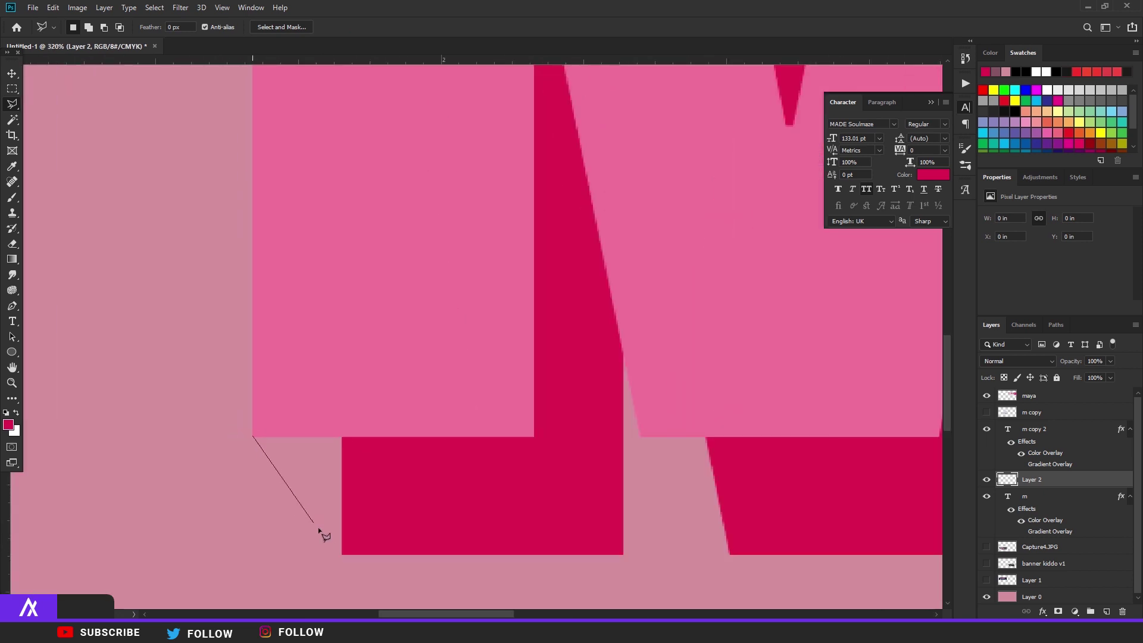
pyautogui.click(343, 553)
pyautogui.click(358, 408)
pyautogui.click(253, 438)
pyautogui.hotkey('alt', 'BackSpace')
pyautogui.hotkey('ctrl', 'd')
# Lasso the gap below the lower-left corner of the M's middle section to the crimson M's corner, fill it with crimson and deselect
pyautogui.scroll(-5, 449, 503)
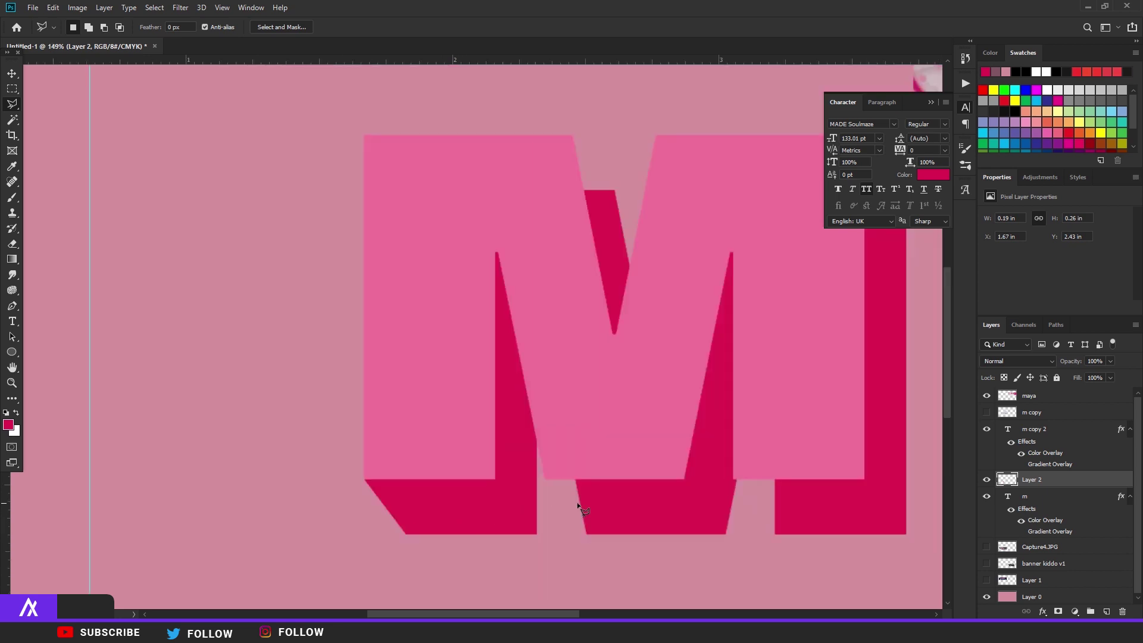
pyautogui.moveTo(581, 503); pyautogui.dragTo(513, 479)
pyautogui.scroll(5, 497, 458)
pyautogui.click(443, 422)
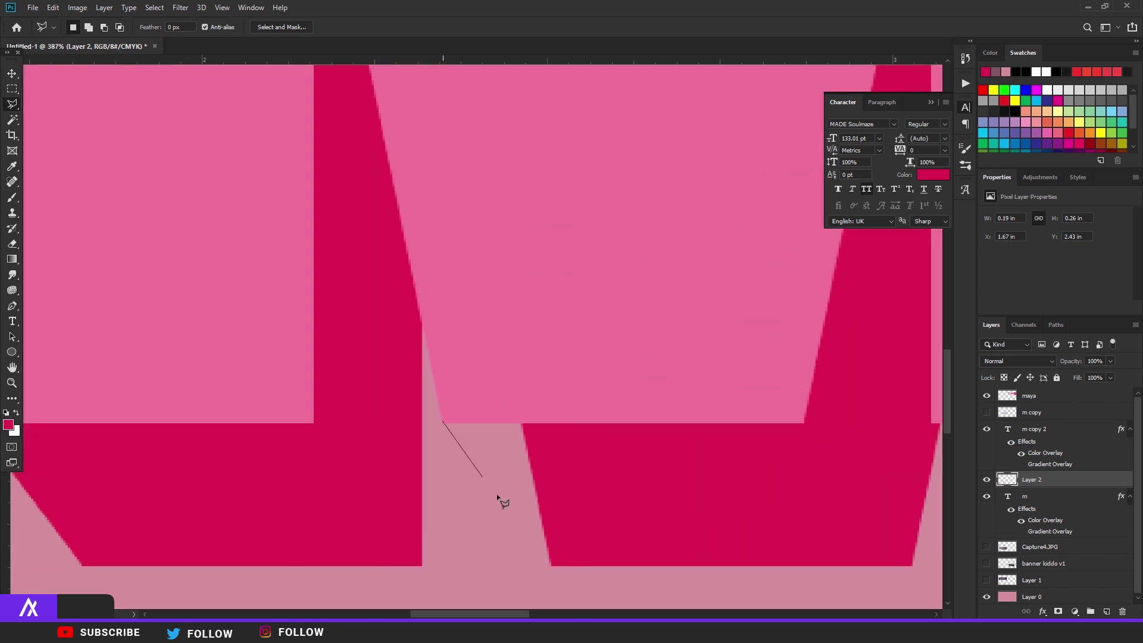
pyautogui.click(551, 564)
pyautogui.click(573, 511)
pyautogui.click(522, 400)
pyautogui.click(470, 406)
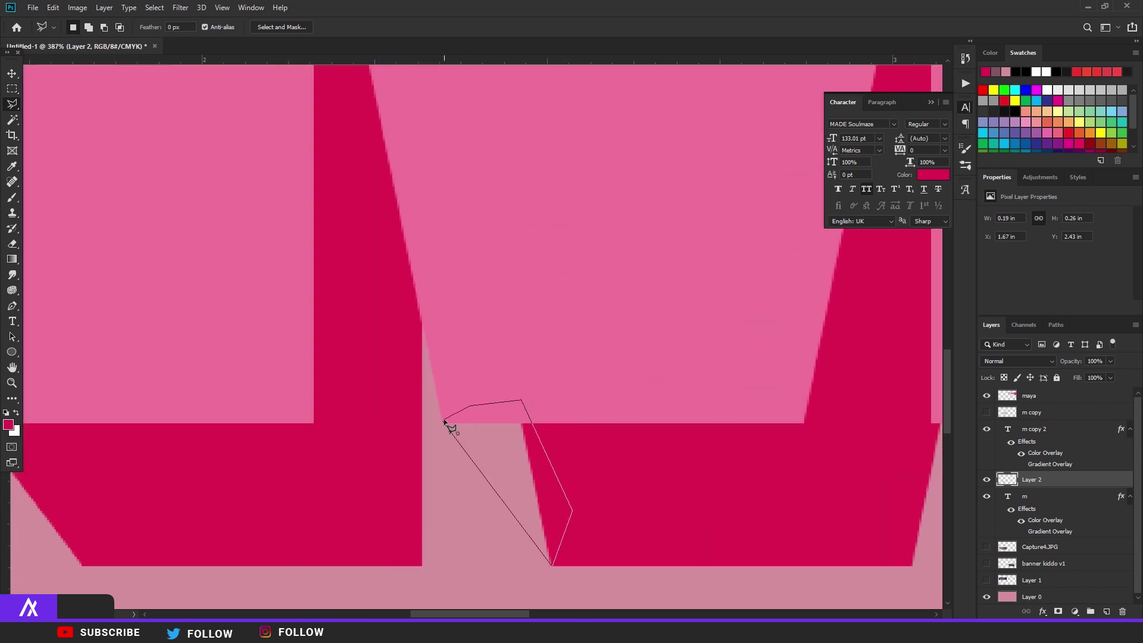
pyautogui.click(444, 422)
pyautogui.hotkey('alt', 'BackSpace')
pyautogui.hotkey('ctrl', 'd')
pyautogui.scroll(-4, 445, 412)
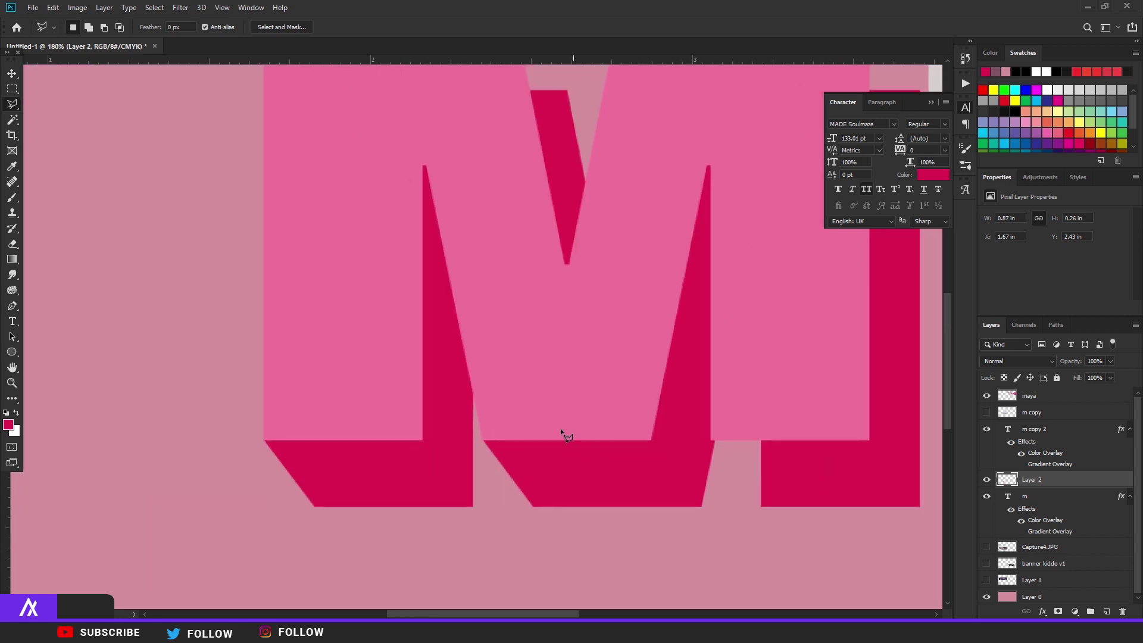
# Lasso the gap below the lower-left corner of the M's right stem, fill it with the crimson foreground colour and deselect
pyautogui.scroll(-2, 492, 500)
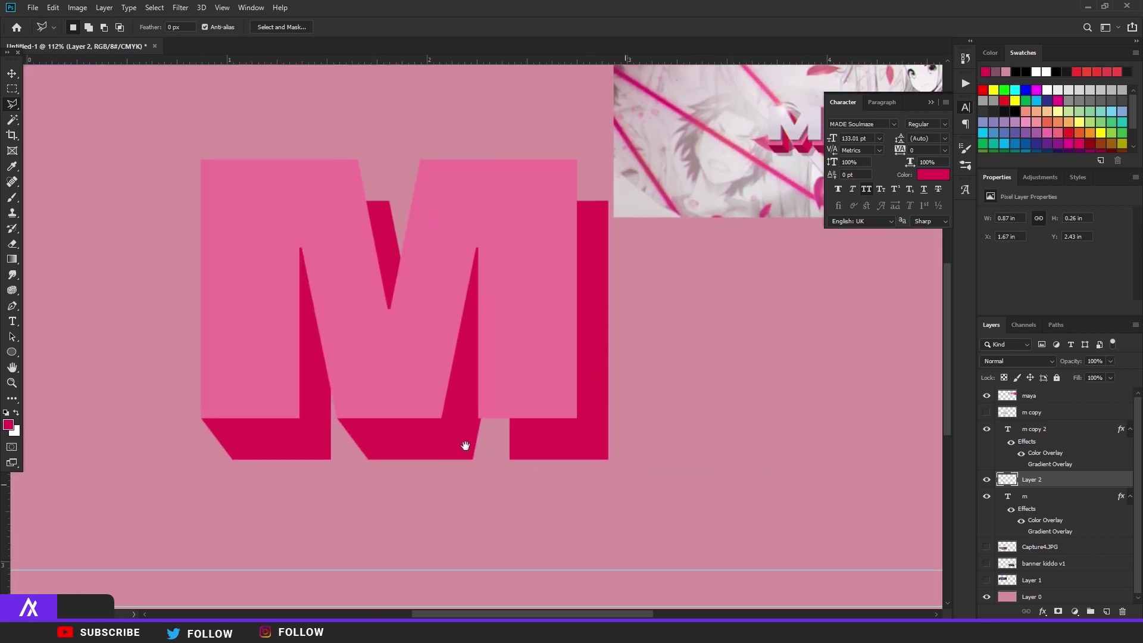
pyautogui.scroll(5, 464, 444)
pyautogui.click(431, 414)
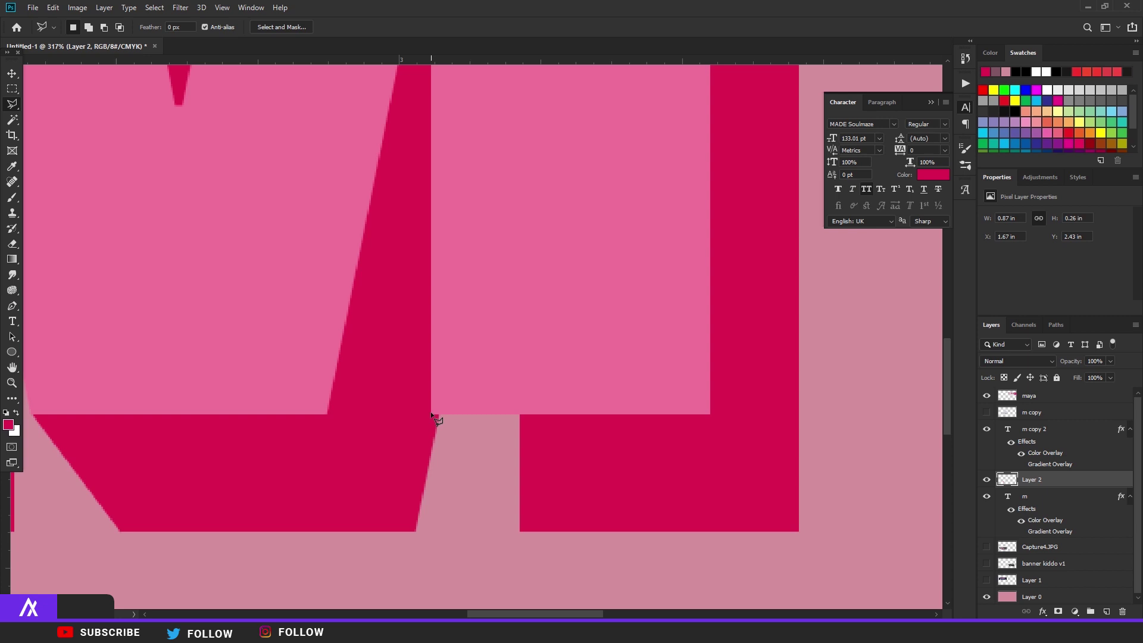
pyautogui.click(520, 529)
pyautogui.click(554, 455)
pyautogui.click(489, 388)
pyautogui.click(431, 414)
pyautogui.hotkey('alt', 'BackSpace')
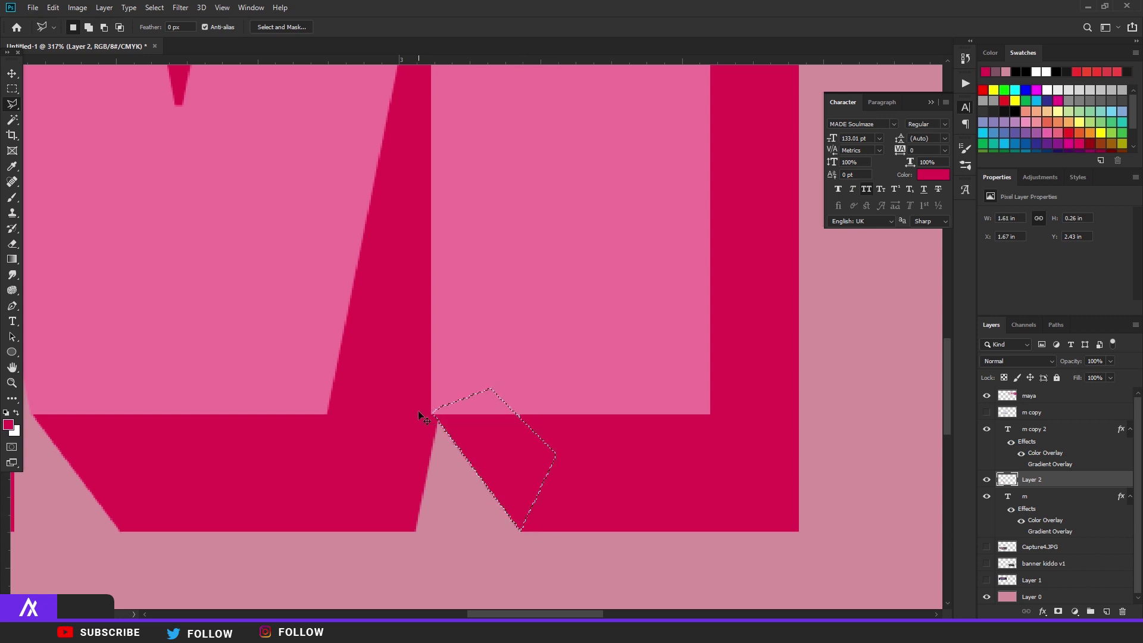
pyautogui.scroll(-3, 418, 409)
pyautogui.moveTo(420, 363)
pyautogui.mouseDown()
pyautogui.moveTo(501, 557)
pyautogui.moveTo(444, 323)
pyautogui.mouseUp()
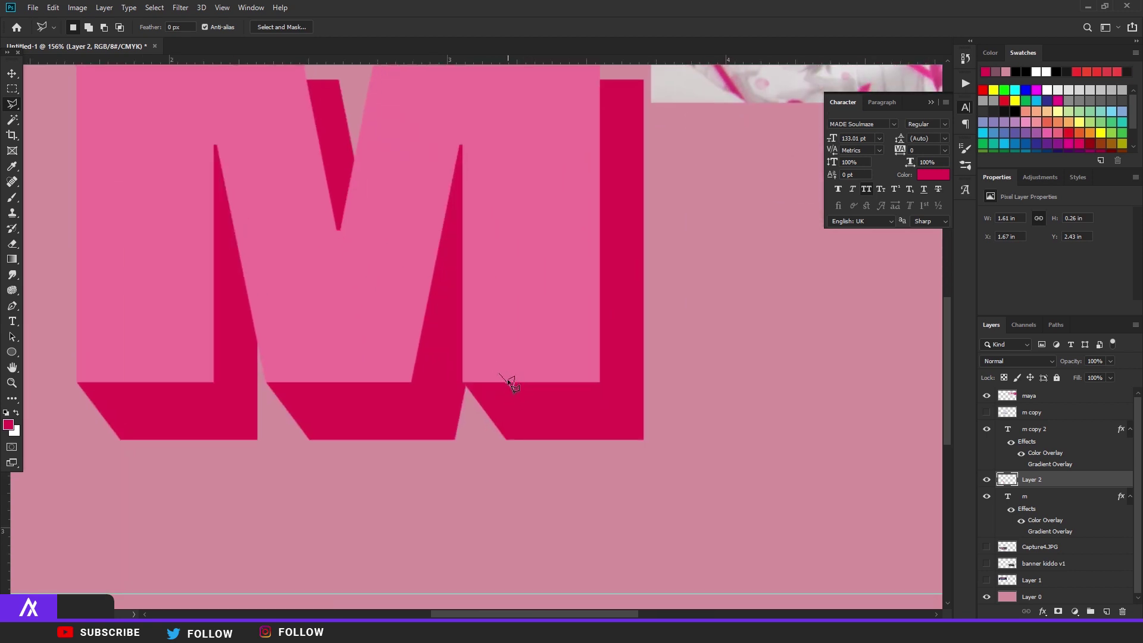
pyautogui.scroll(4, 508, 382)
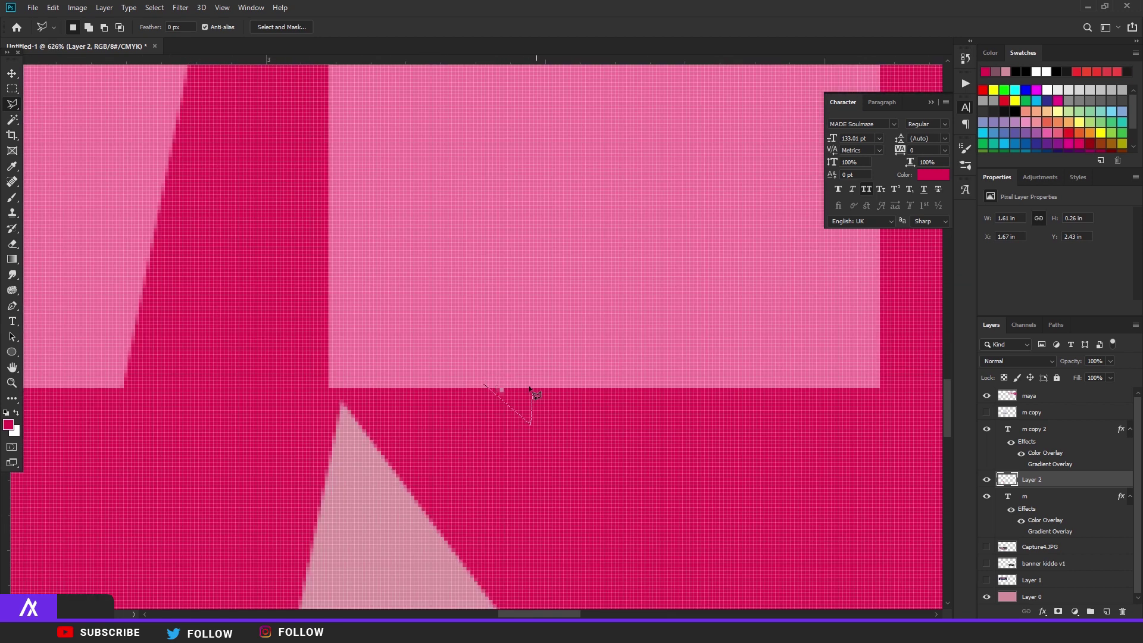
pyautogui.press('Escape')
# Lasso from the upper-left corner of the M's V notch to the crimson M behind it, fill the area with crimson and deselect
pyautogui.scroll(-5, 494, 390)
pyautogui.scroll(3, 352, 196)
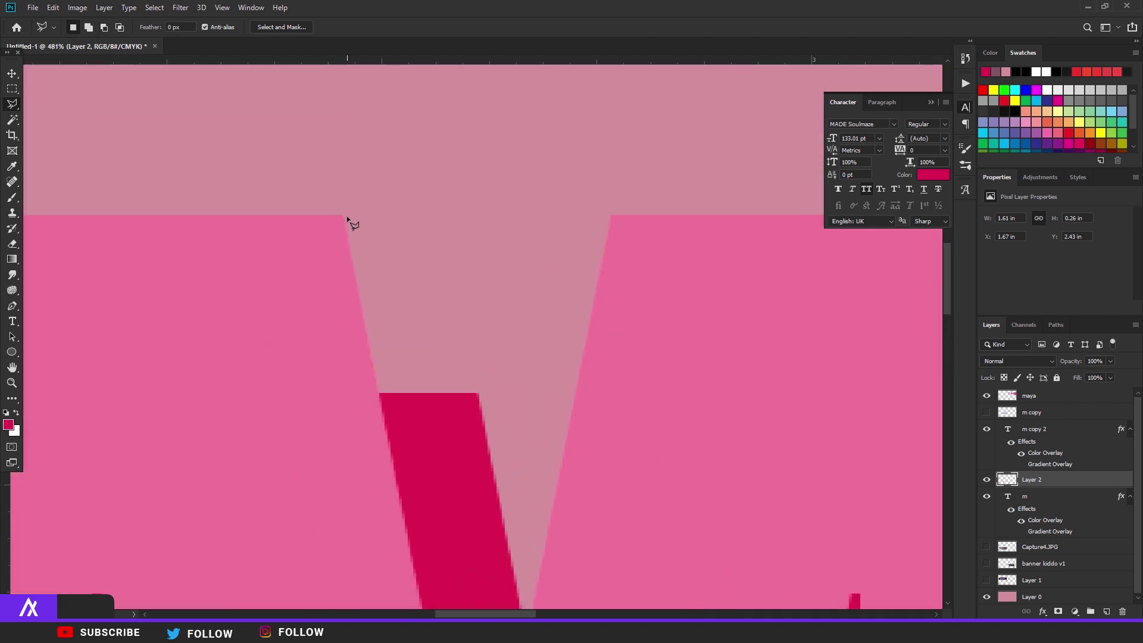
pyautogui.click(344, 215)
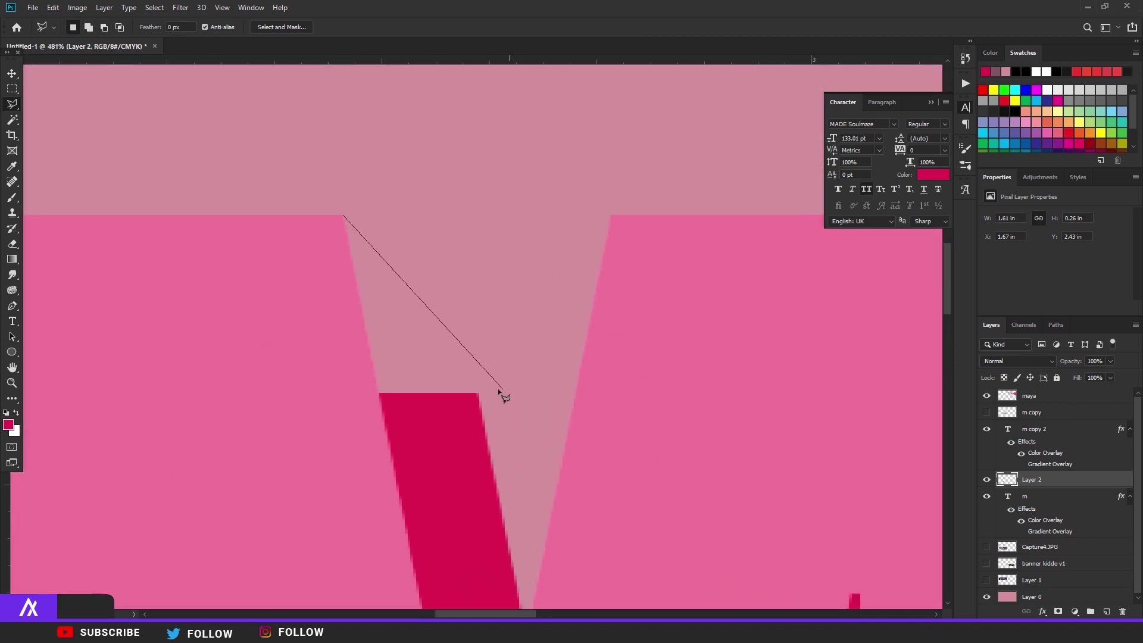
pyautogui.click(442, 424)
pyautogui.click(372, 364)
pyautogui.click(339, 342)
pyautogui.click(342, 297)
pyautogui.click(343, 216)
pyautogui.hotkey('alt', 'BackSpace')
pyautogui.hotkey('ctrl', 'd')
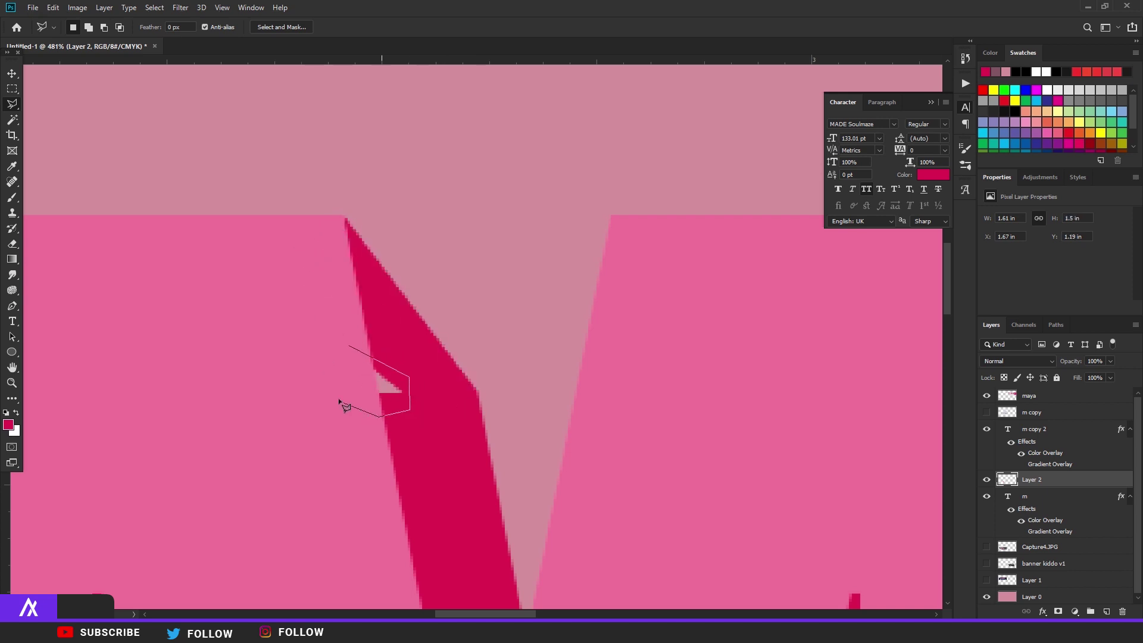
# Lasso the small unfilled wedge along the left edge of the V notch, fill it with crimson and deselect
pyautogui.click(349, 345)
pyautogui.hotkey('alt', 'BackSpace')
pyautogui.hotkey('ctrl', 'd')
pyautogui.scroll(-3, 400, 355)
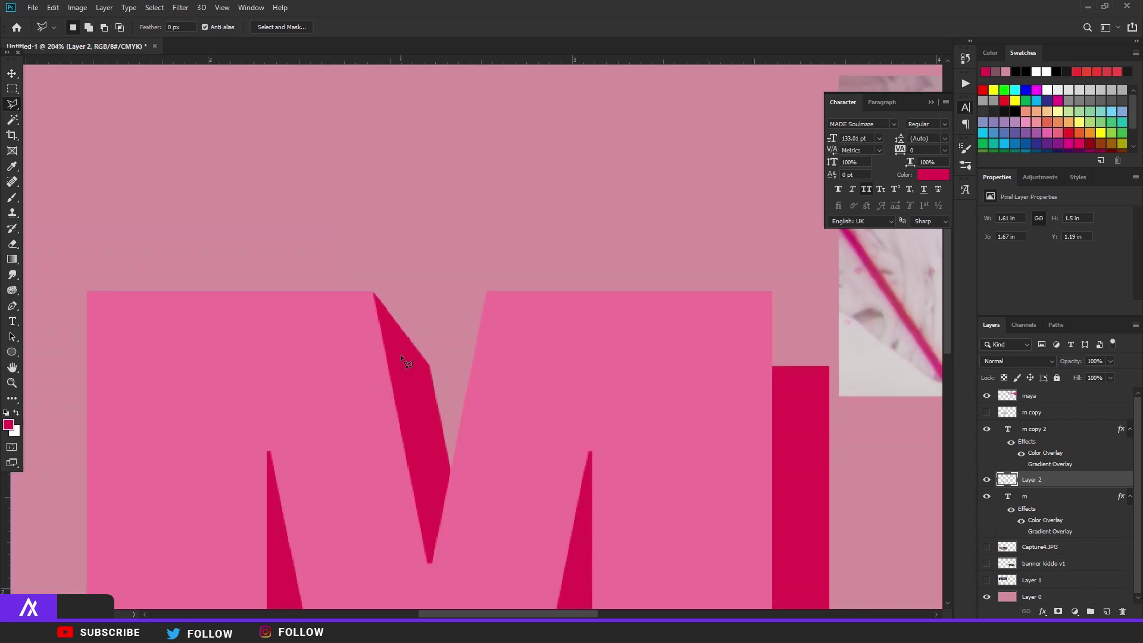
# Lasso the gap between the pink M's upper-right corner and the crimson M's corner, fill it with crimson and deselect
pyautogui.scroll(3, 400, 355)
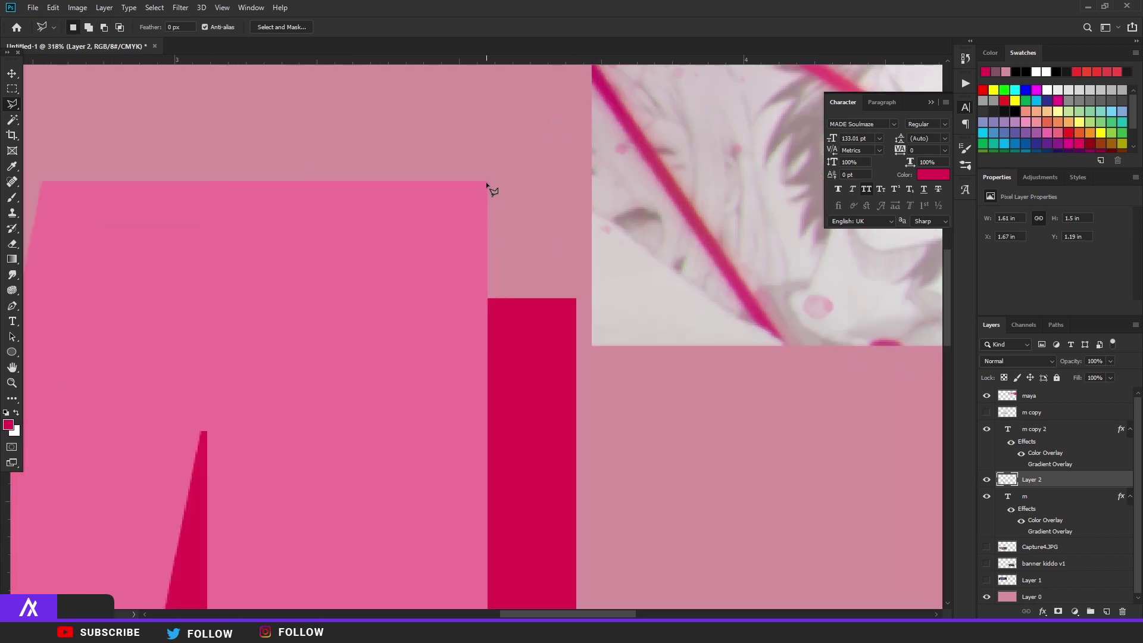
pyautogui.click(487, 184)
pyautogui.click(576, 297)
pyautogui.click(529, 331)
pyautogui.click(438, 296)
pyautogui.click(485, 184)
pyautogui.hotkey('alt', 'BackSpace')
pyautogui.hotkey('ctrl', 'd')
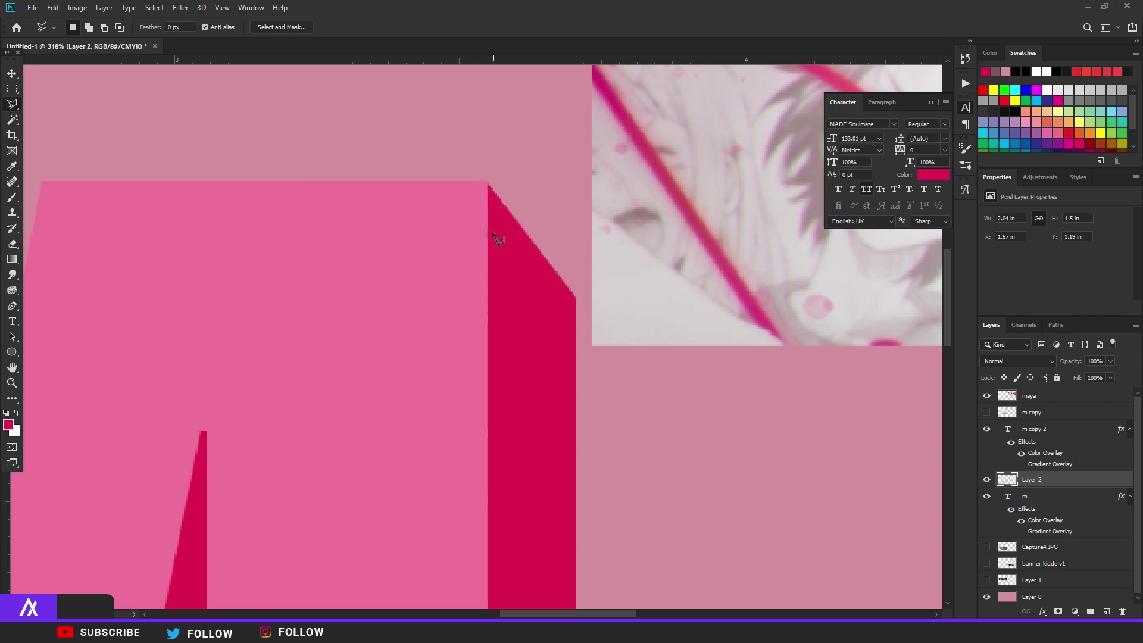
# Add a new layer above the crimson fill layer and set the foreground colour to #9a0b31, sampled from the MAYA lettering's dark underside
pyautogui.scroll(-5, 479, 268)
pyautogui.scroll(1, 458, 319)
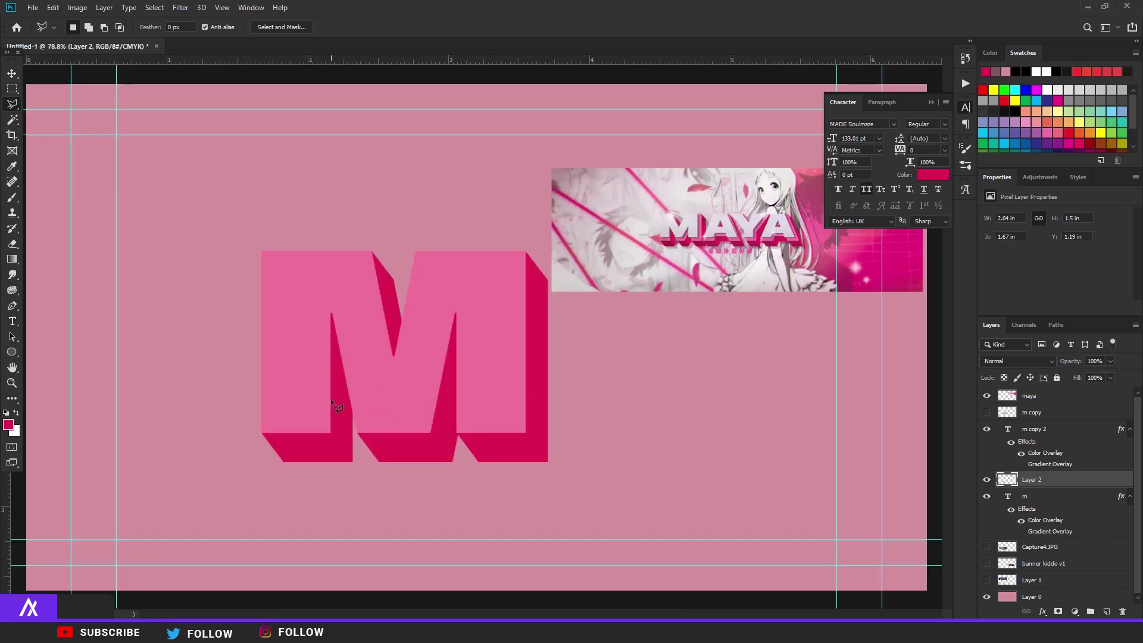
pyautogui.scroll(4, 687, 237)
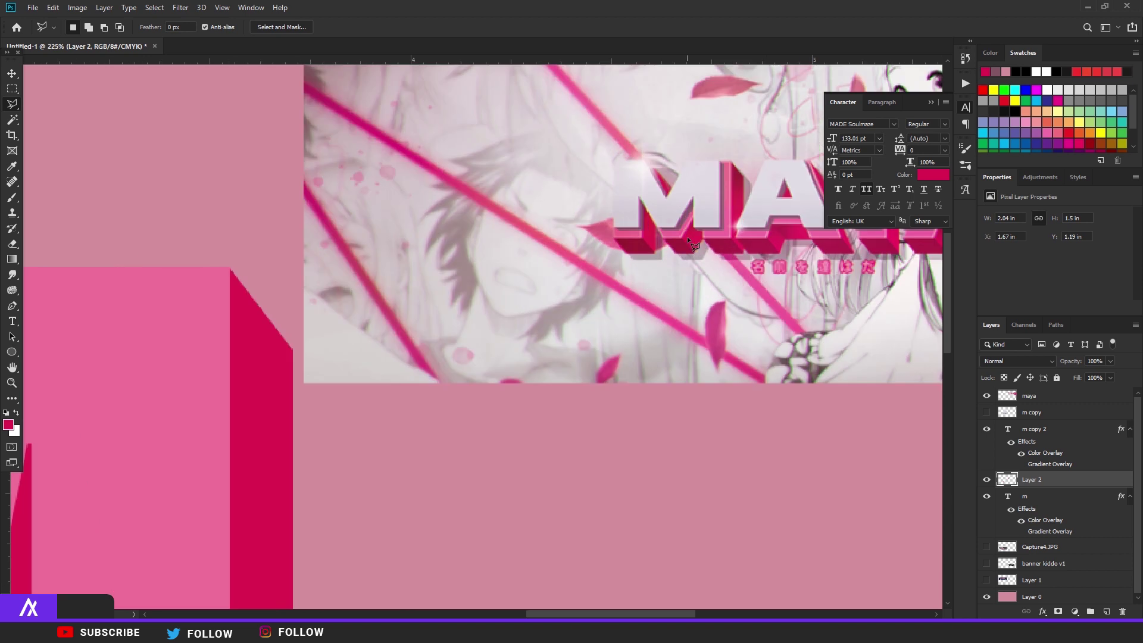
pyautogui.scroll(3, 678, 237)
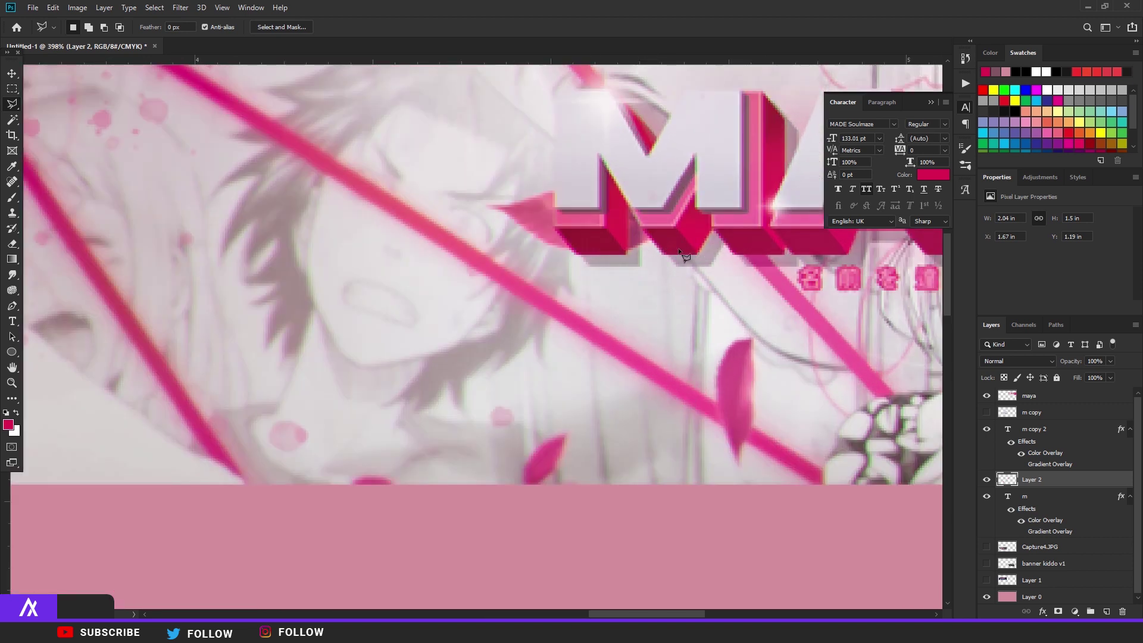
pyautogui.scroll(-5, 739, 316)
pyautogui.moveTo(480, 329); pyautogui.dragTo(629, 115)
pyautogui.click(1106, 611)
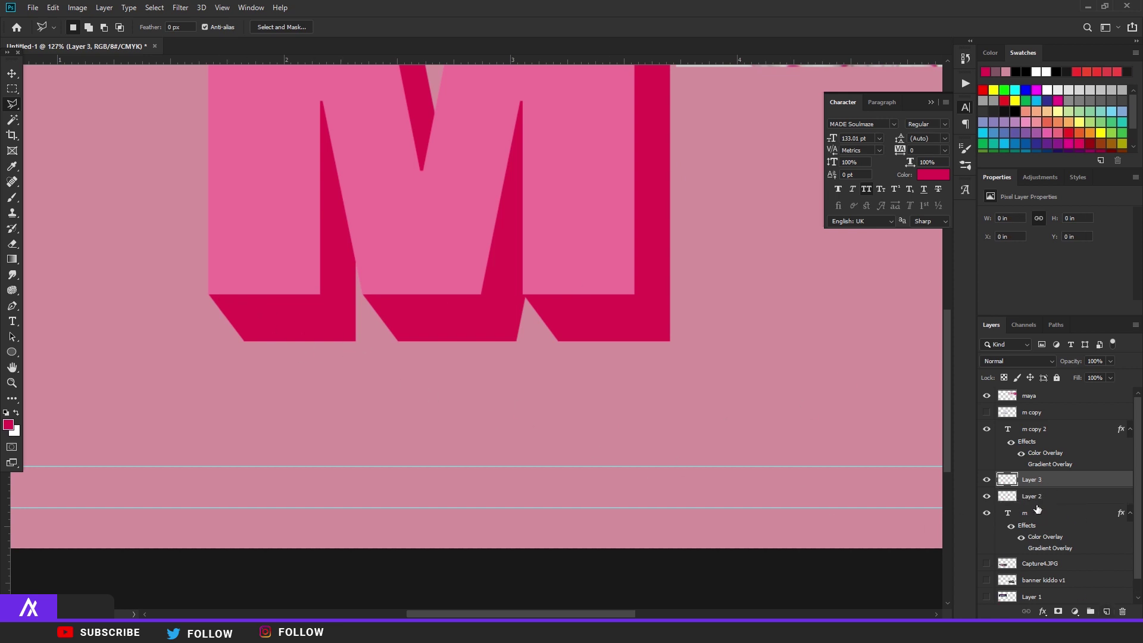
pyautogui.scroll(3, 148, 340)
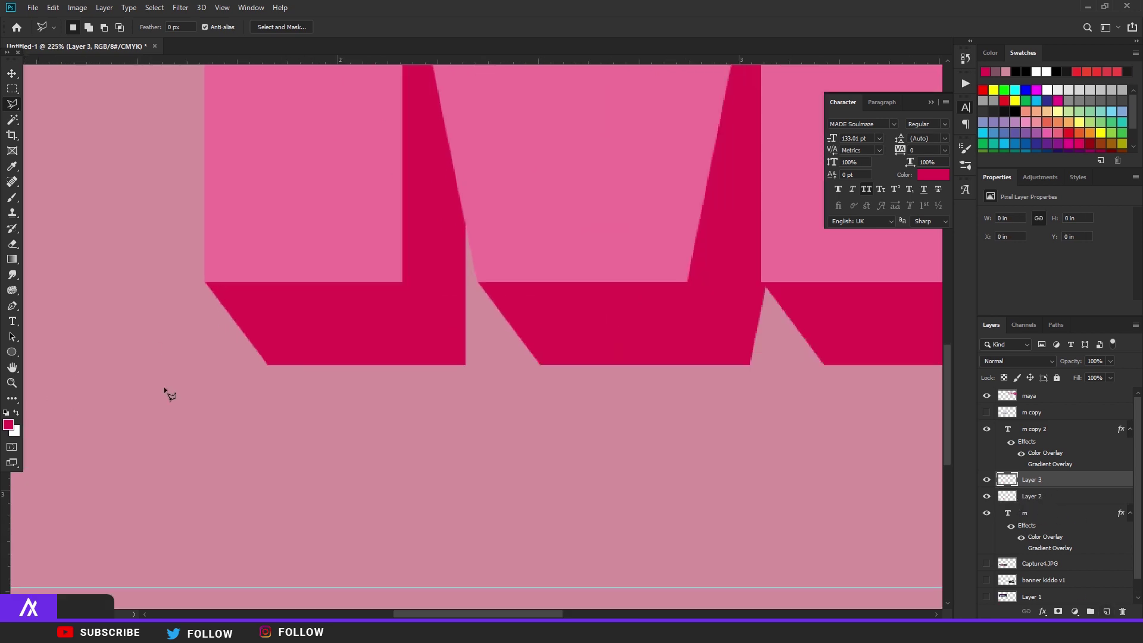
pyautogui.scroll(-5, 623, 209)
pyautogui.moveTo(623, 209); pyautogui.dragTo(382, 358)
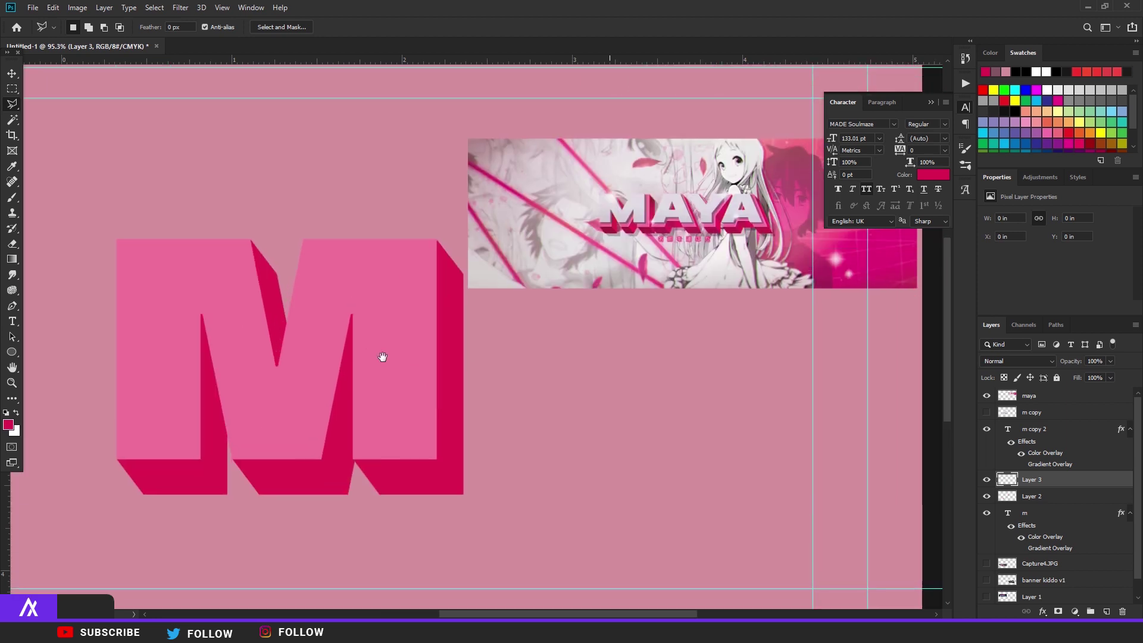
pyautogui.click(9, 424)
pyautogui.click(615, 224)
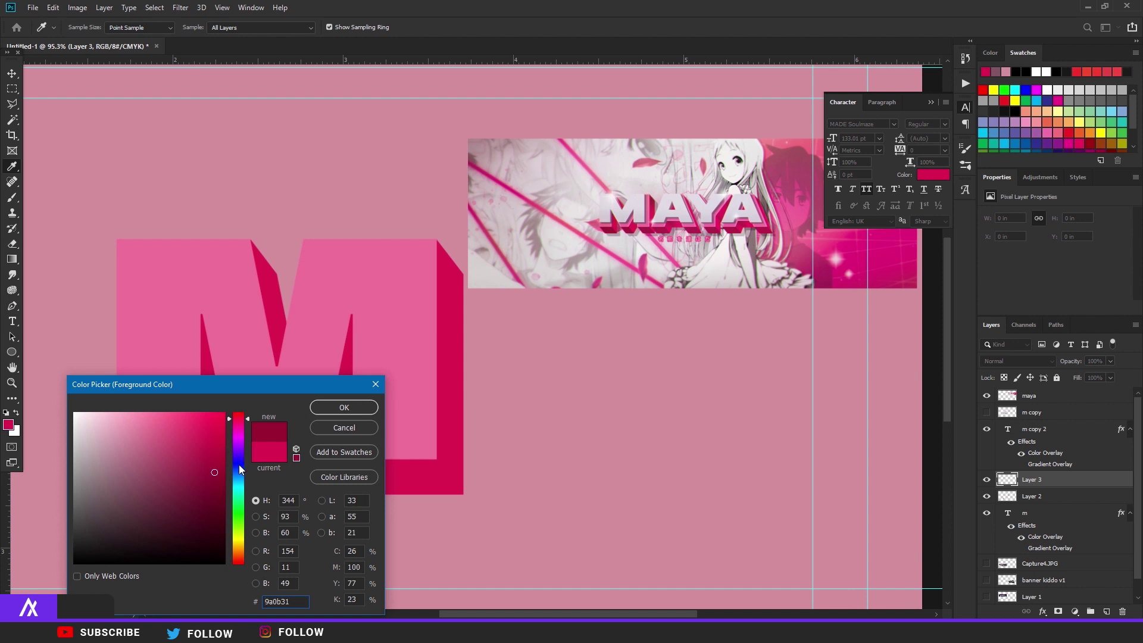
pyautogui.click(327, 409)
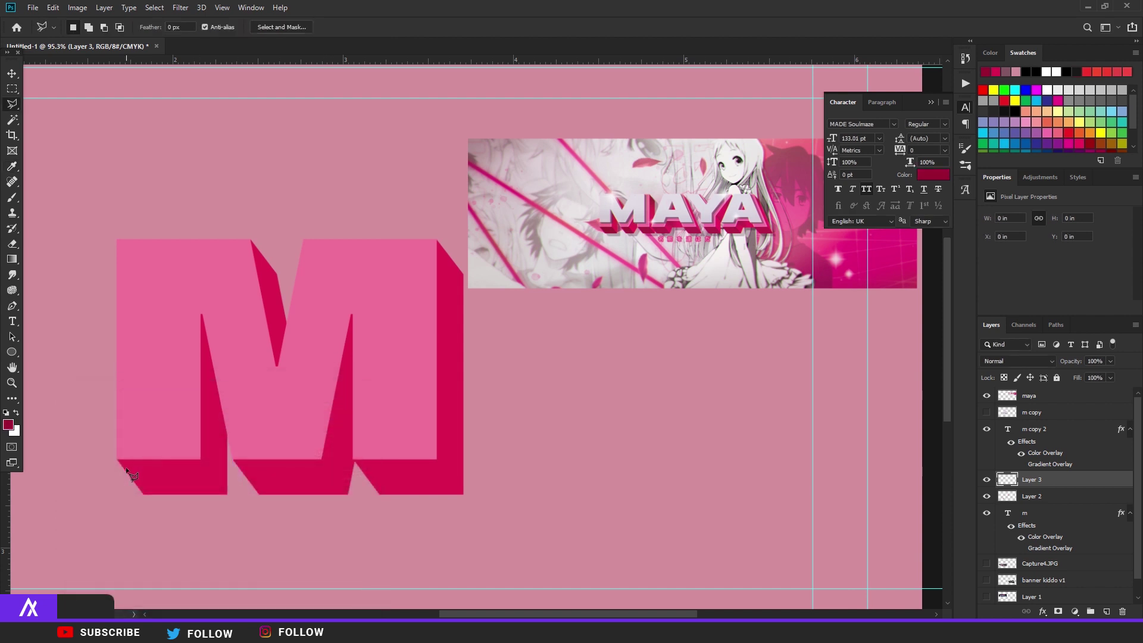
# Lasso the underside face of the M's left stem on the new layer, fill it with the dark red and deselect
pyautogui.scroll(3, 176, 409)
pyautogui.moveTo(176, 408); pyautogui.dragTo(265, 374)
pyautogui.scroll(3, 266, 406)
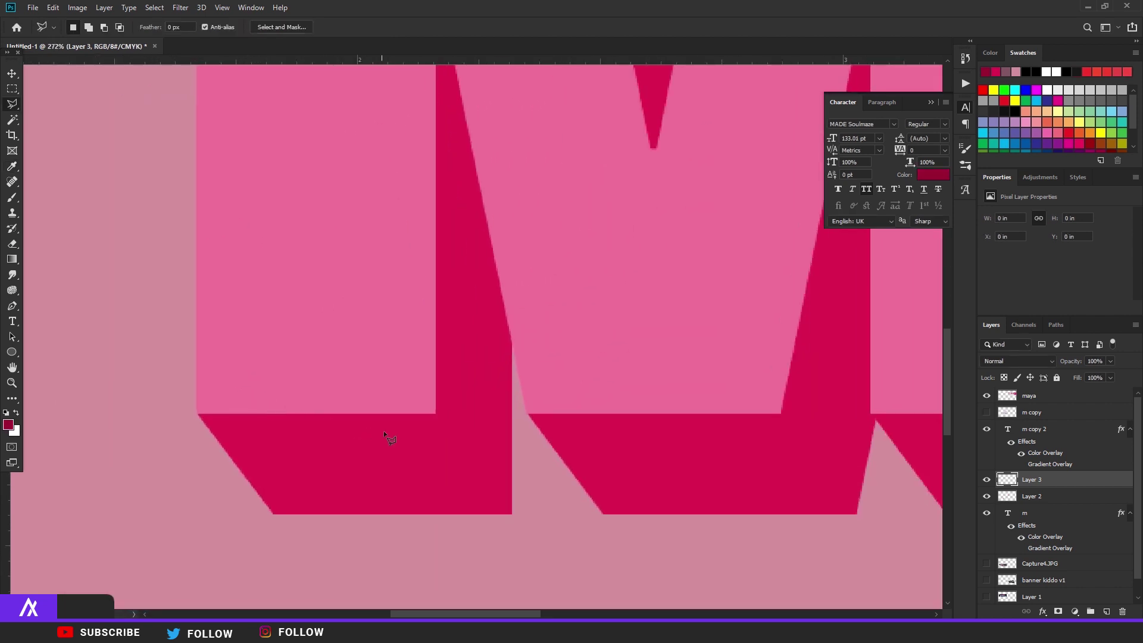
pyautogui.click(435, 413)
pyautogui.click(511, 513)
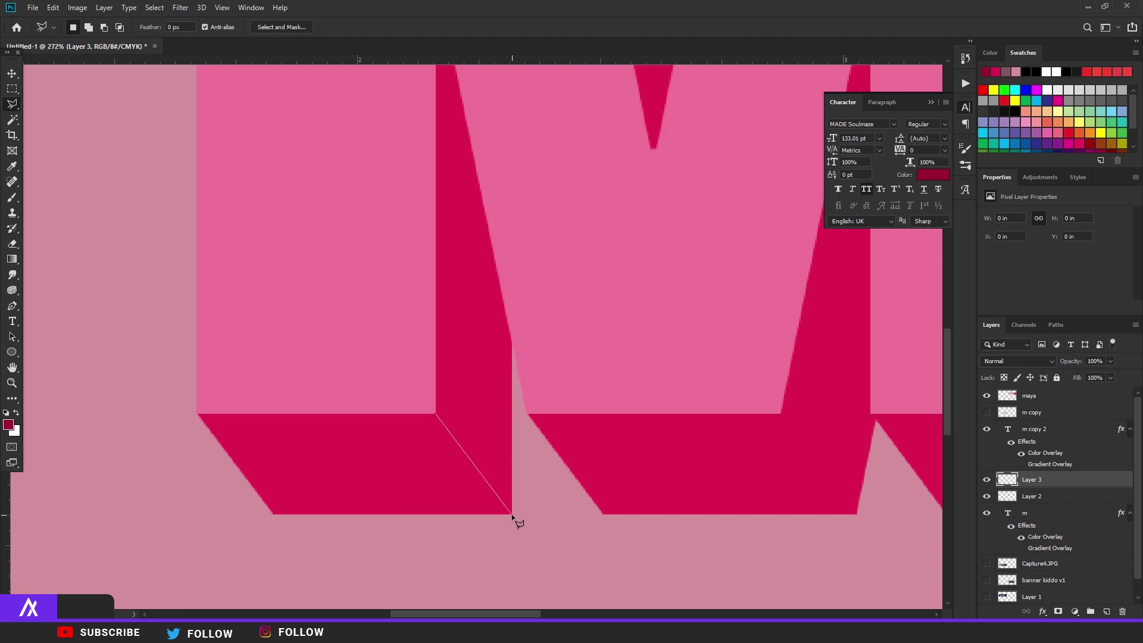
pyautogui.click(272, 515)
pyautogui.click(198, 413)
pyautogui.click(429, 413)
pyautogui.hotkey('alt', 'BackSpace')
pyautogui.hotkey('ctrl', 'd')
# Lasso the underside face of the M's middle section, fill it with the dark red foreground colour and deselect
pyautogui.moveTo(528, 437); pyautogui.dragTo(317, 319)
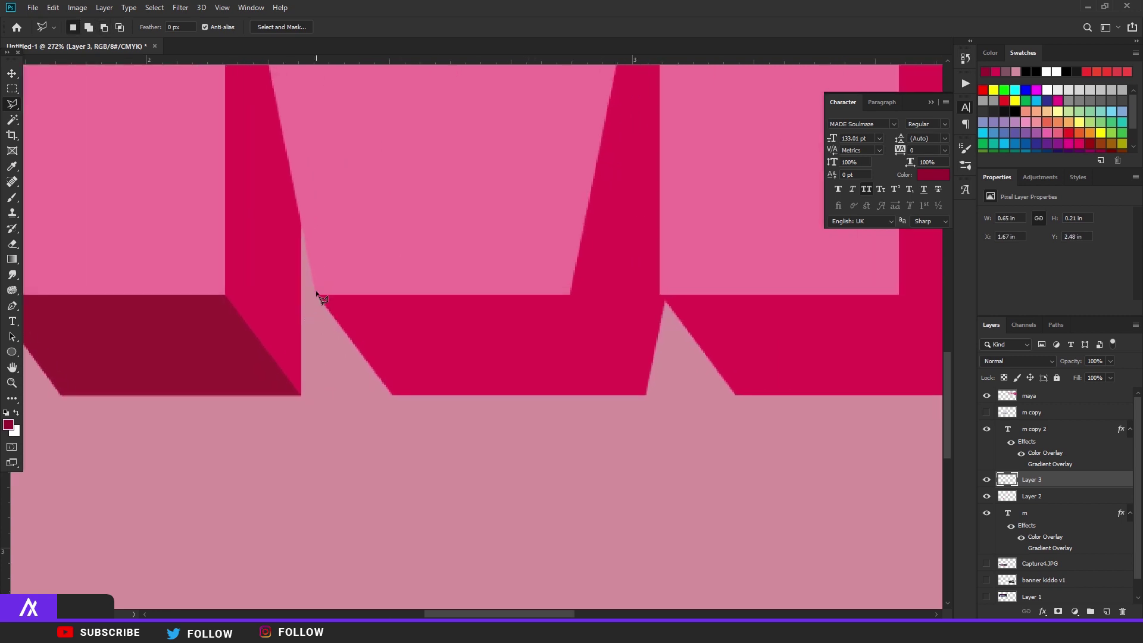
pyautogui.click(316, 293)
pyautogui.click(391, 394)
pyautogui.click(645, 394)
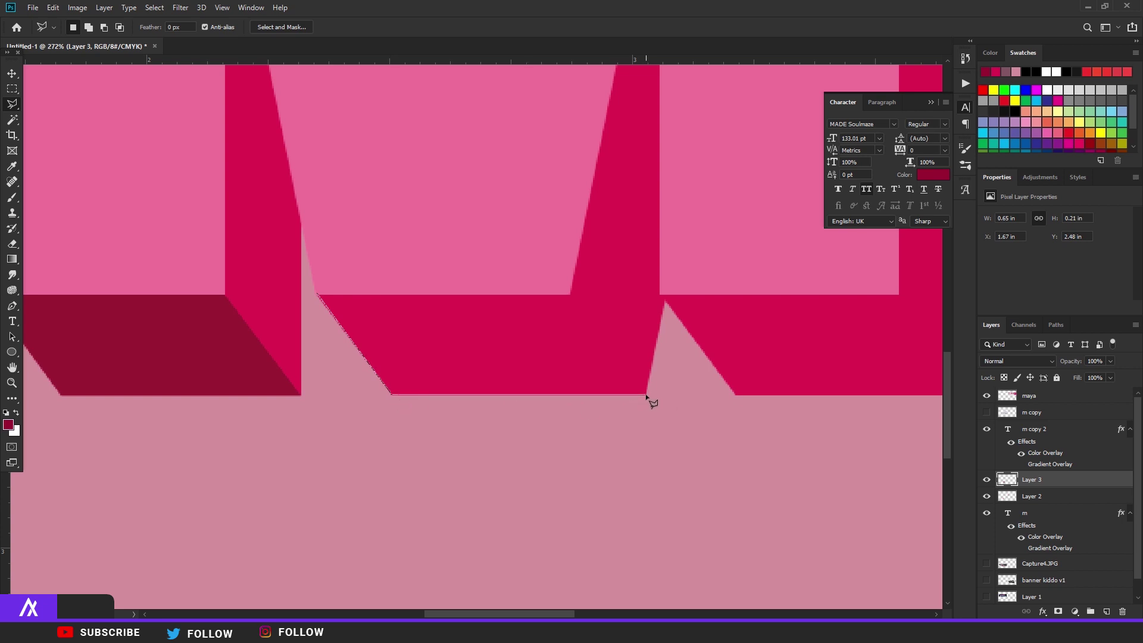
pyautogui.click(569, 293)
pyautogui.click(318, 293)
pyautogui.hotkey('alt', 'BackSpace')
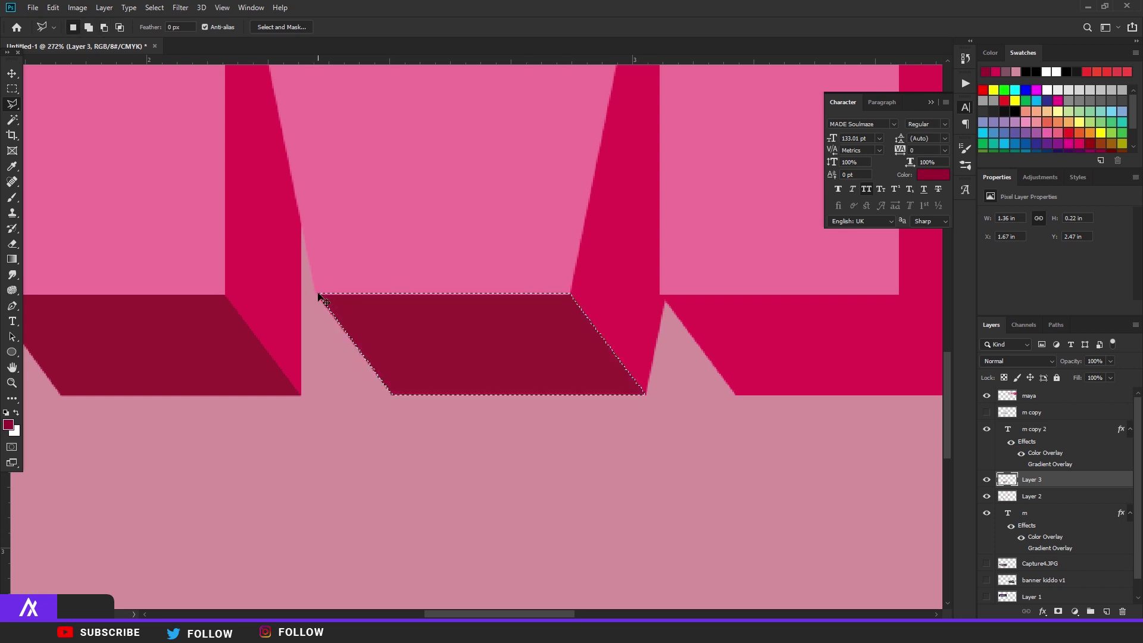
pyautogui.hotkey('ctrl', 'd')
# Lasso the underside face of the M's right stem, fill it with the dark red foreground colour and deselect
pyautogui.scroll(-4, 463, 353)
pyautogui.scroll(6, 472, 364)
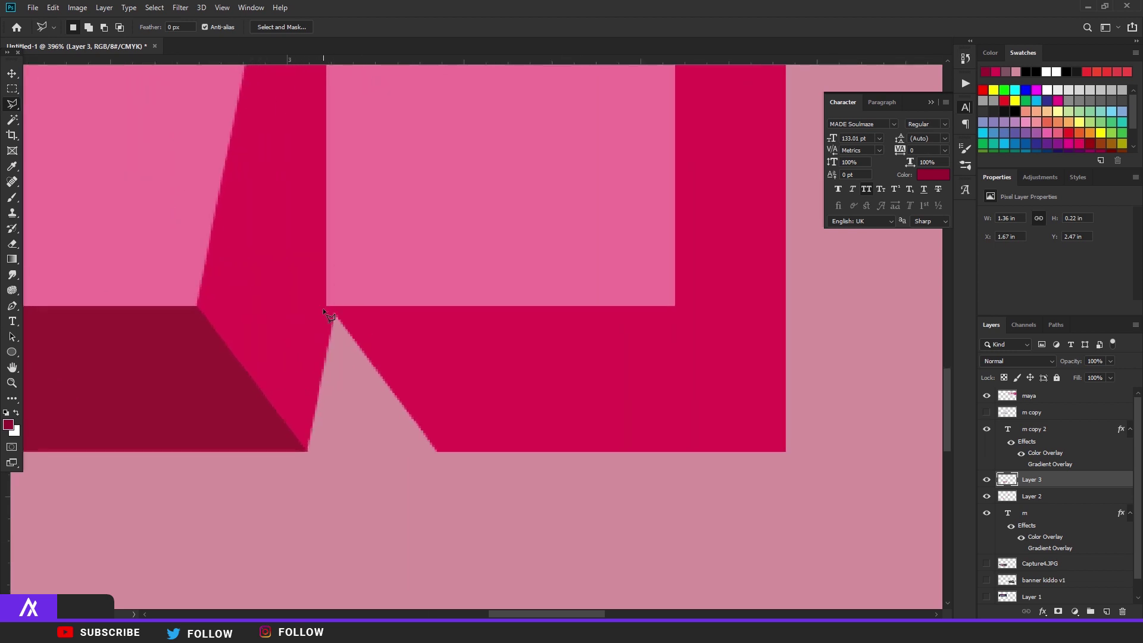
pyautogui.click(327, 305)
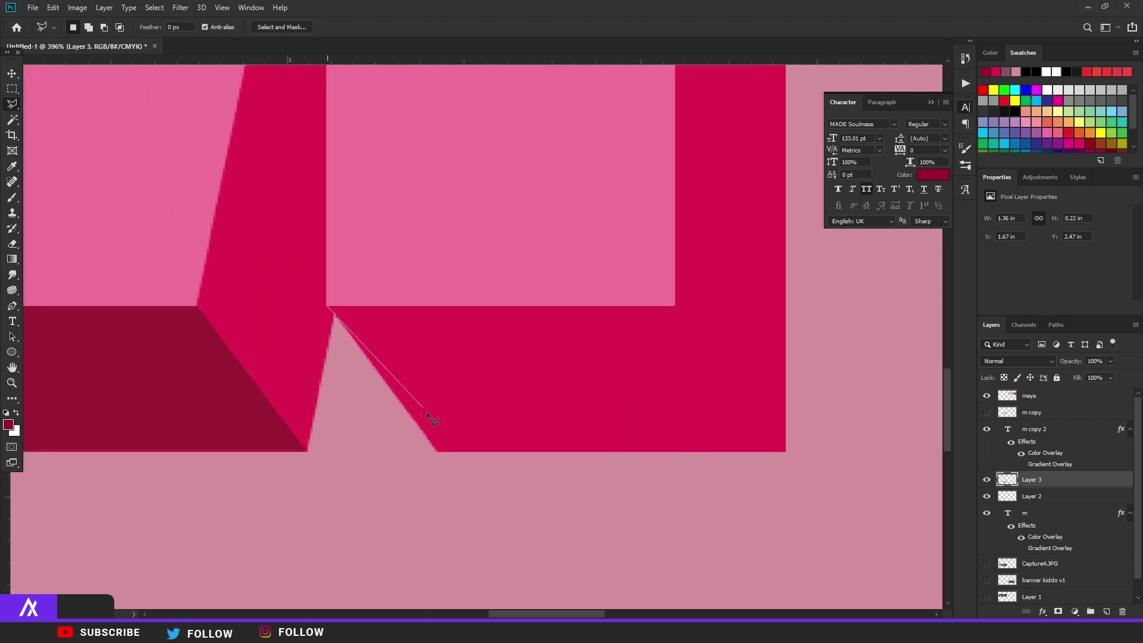
pyautogui.click(437, 451)
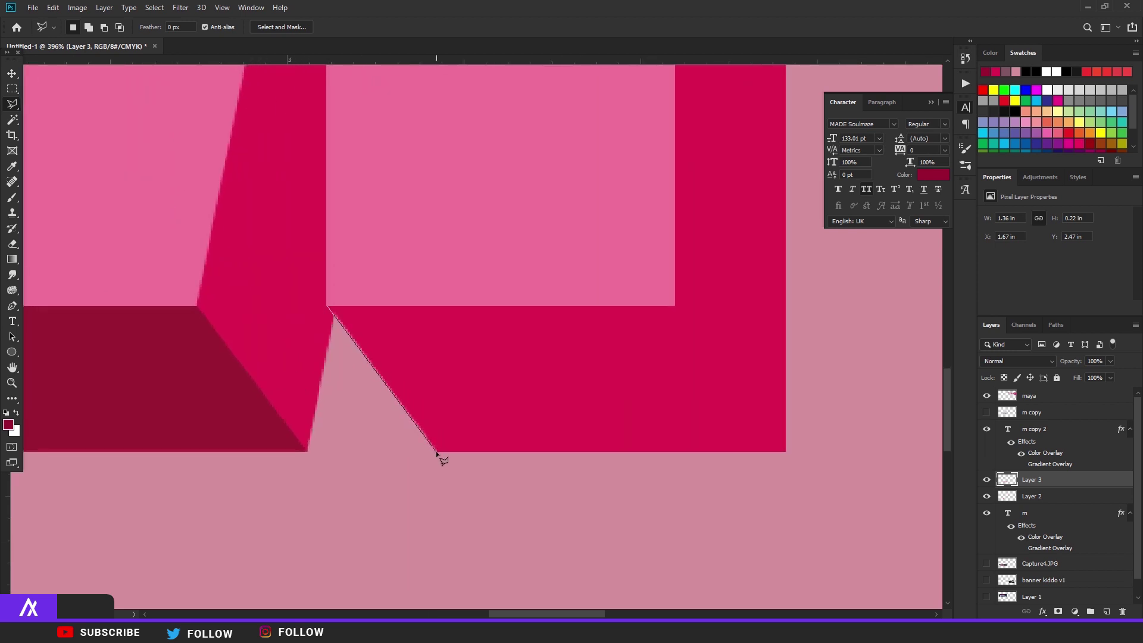
pyautogui.click(785, 452)
pyautogui.click(675, 306)
pyautogui.click(420, 268)
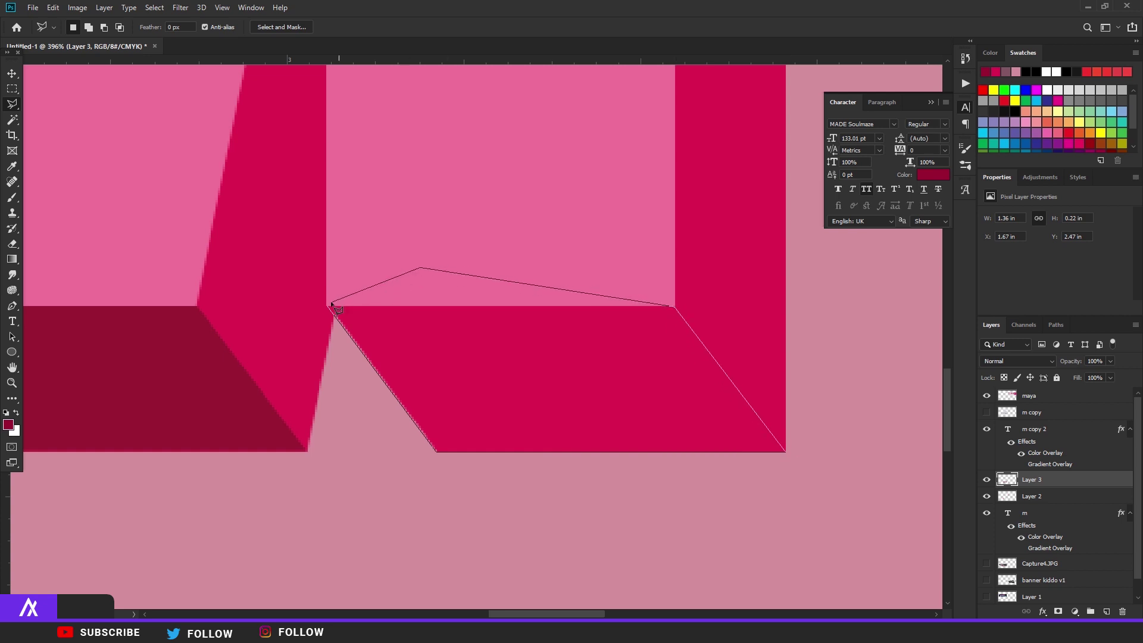
pyautogui.click(328, 306)
pyautogui.hotkey('alt', 'BackSpace')
pyautogui.hotkey('ctrl', 'd')
# Merge Layer 2, which holds the crimson extrusion fill, with the m text layer directly beneath it
pyautogui.scroll(-8, 391, 309)
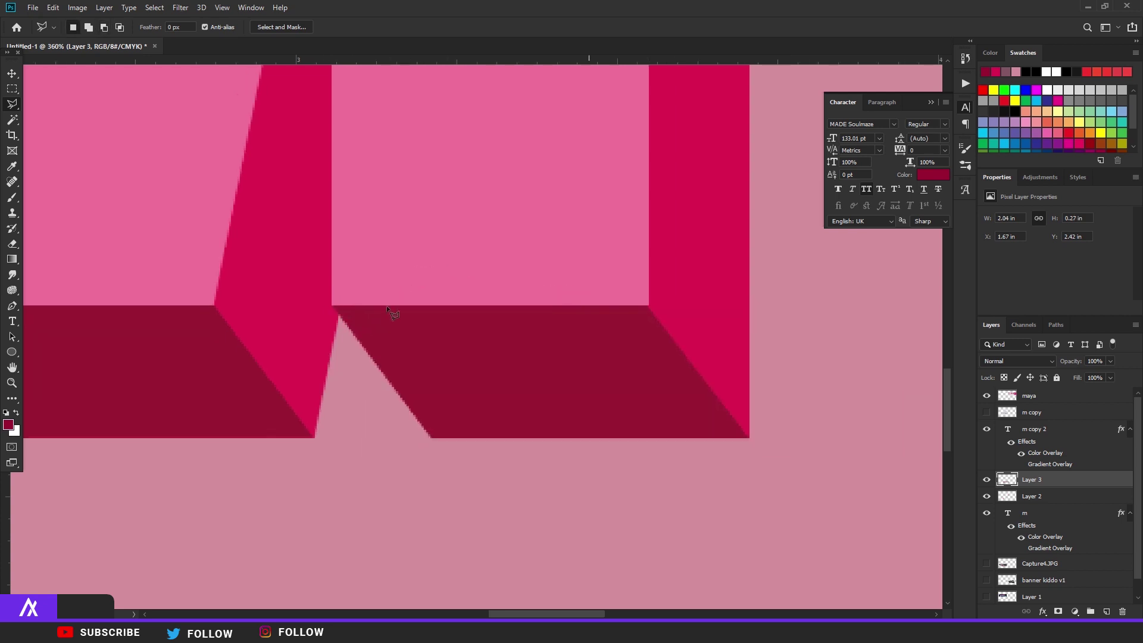
pyautogui.scroll(-2, 392, 303)
pyautogui.scroll(5, 773, 172)
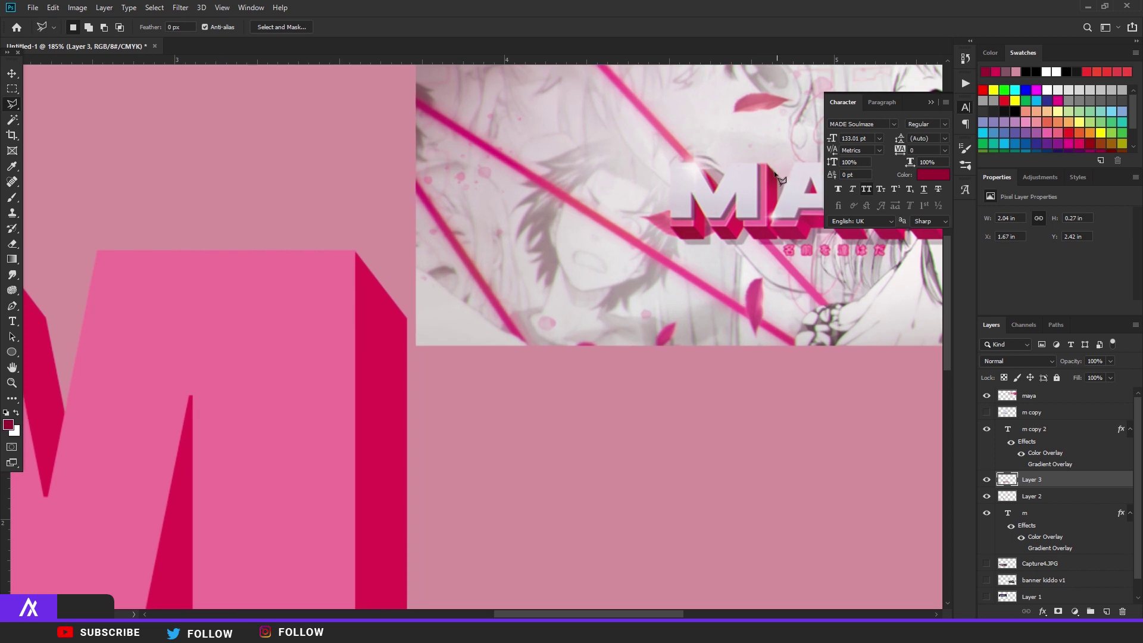
pyautogui.scroll(-2, 404, 312)
pyautogui.click(1043, 499)
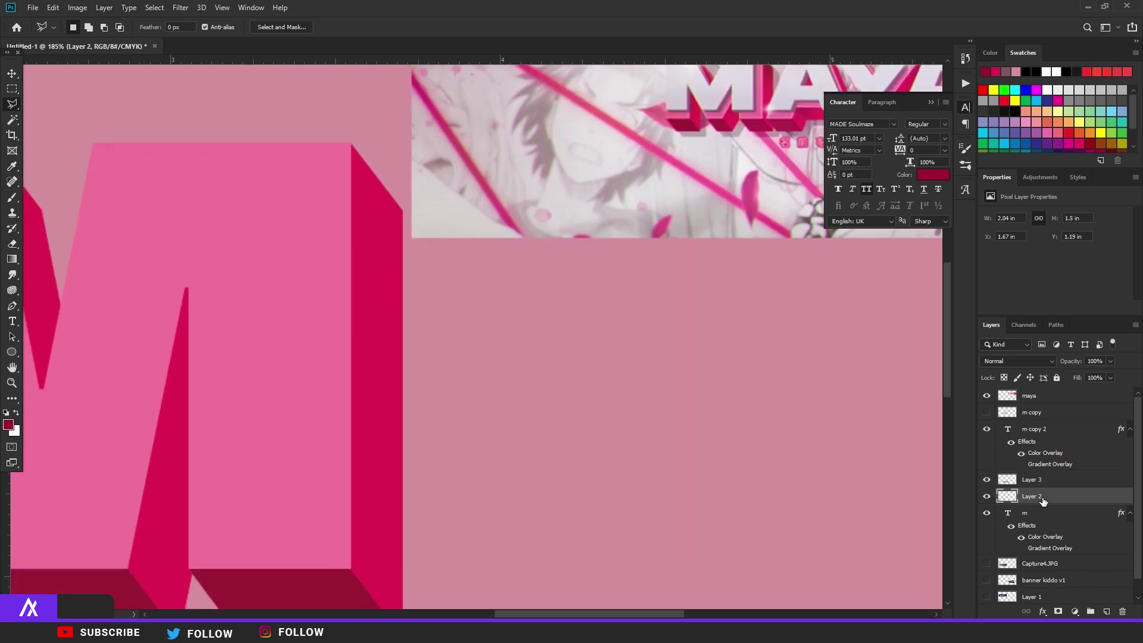
pyautogui.keyDown('shift'); pyautogui.click(1039, 513); pyautogui.keyUp('shift')
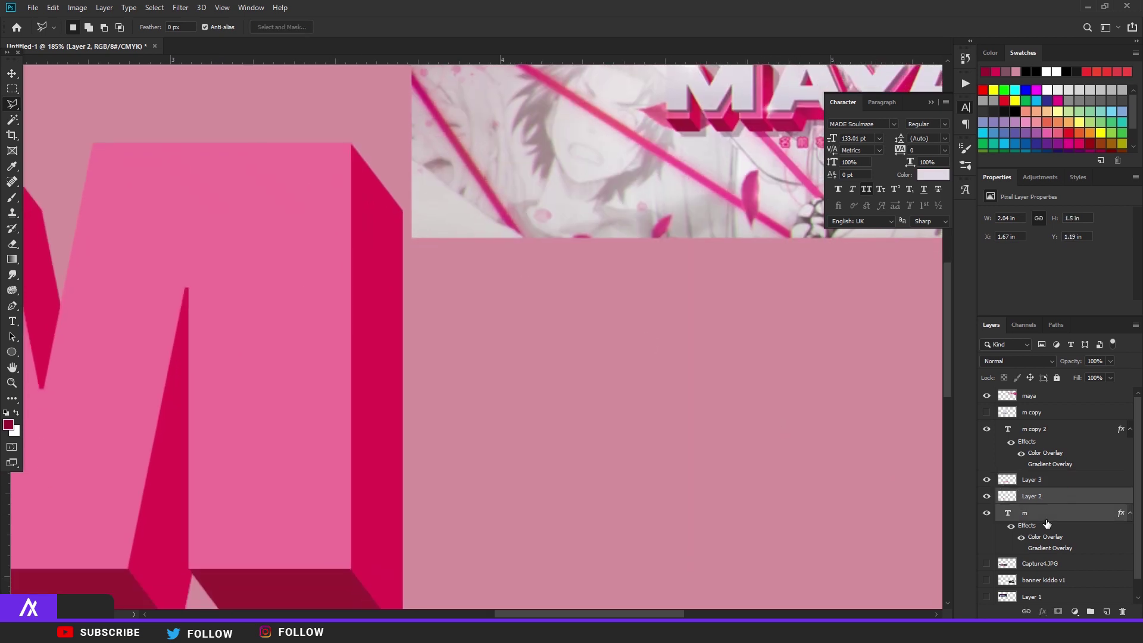
pyautogui.hotkey('ctrl', 'e')
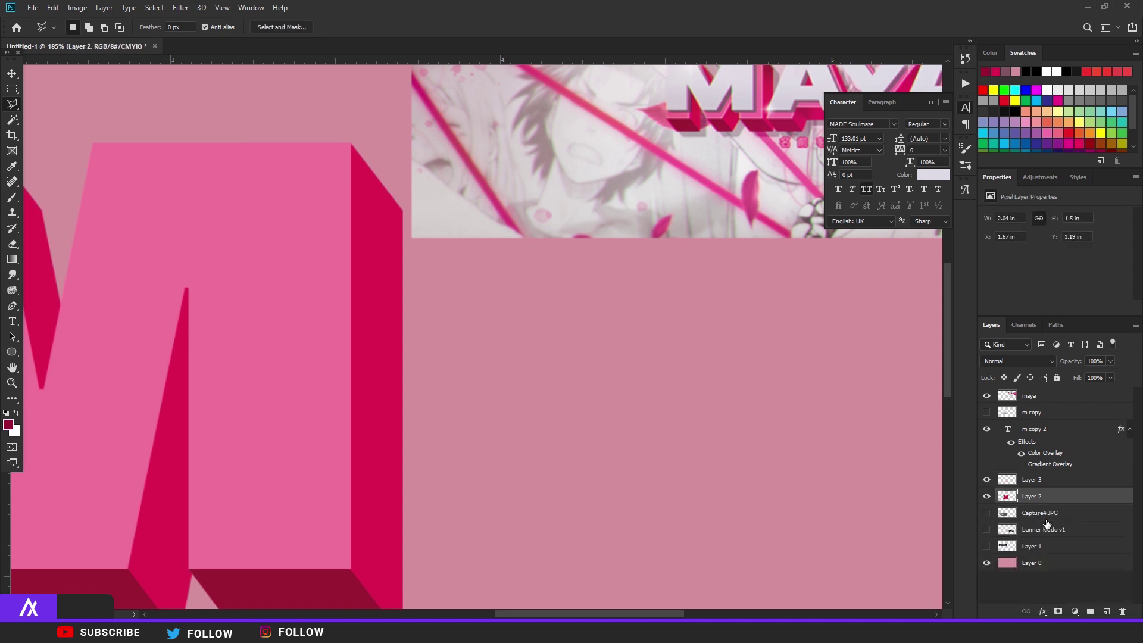
# On Layer 3, lasso the upper side face of the M's right stem, shade its top with the soft dark red brush and deselect
pyautogui.scroll(1, 857, 461)
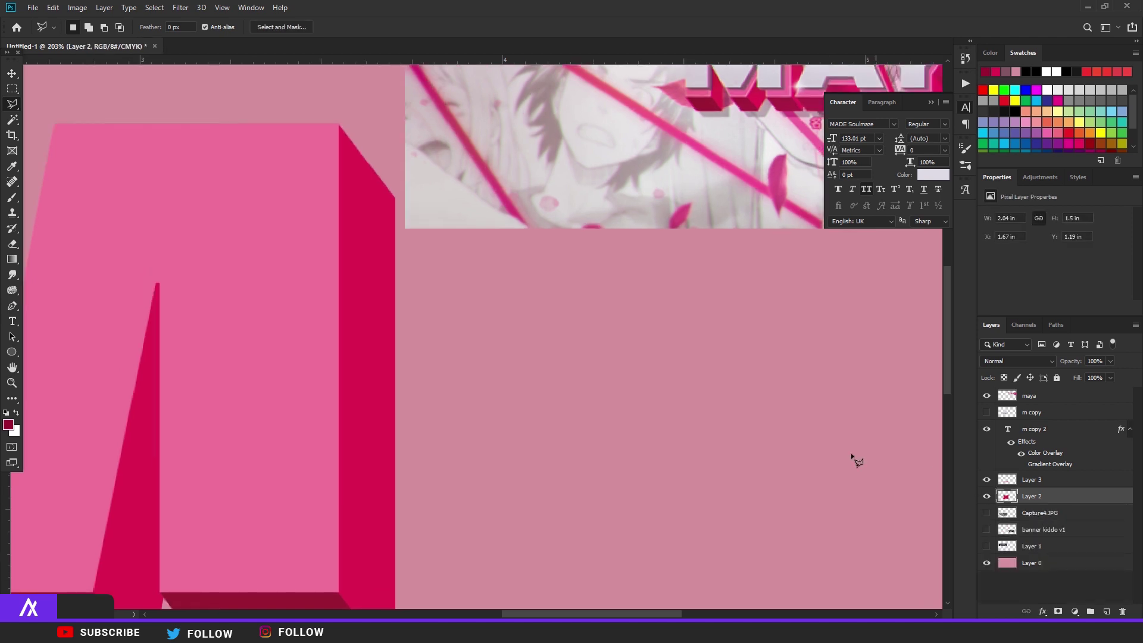
pyautogui.click(1036, 480)
pyautogui.click(339, 125)
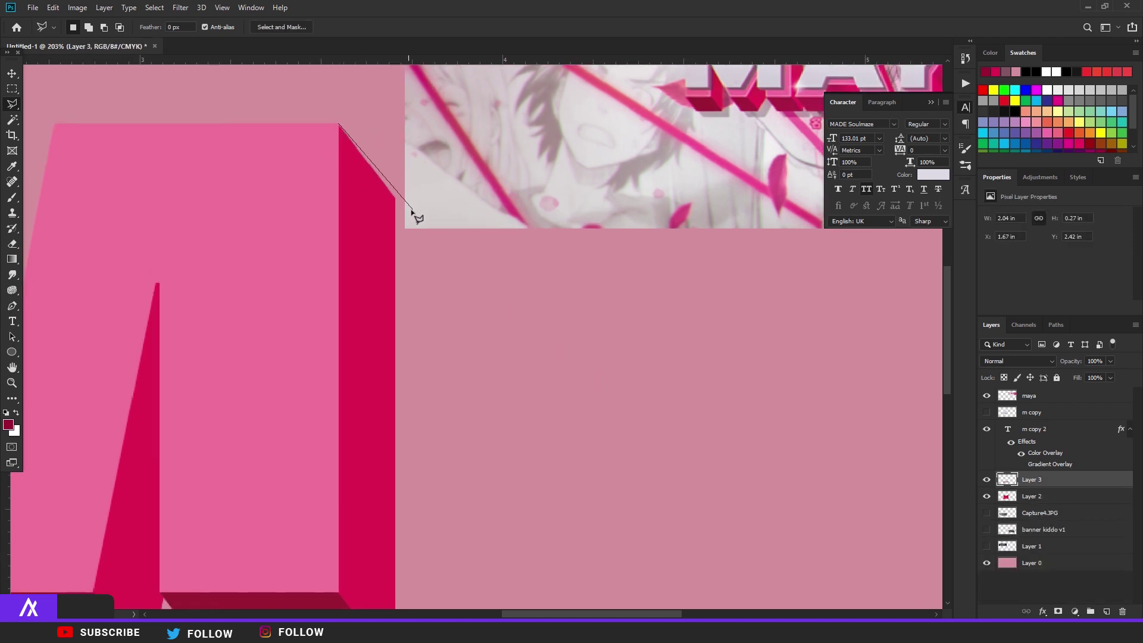
pyautogui.click(394, 197)
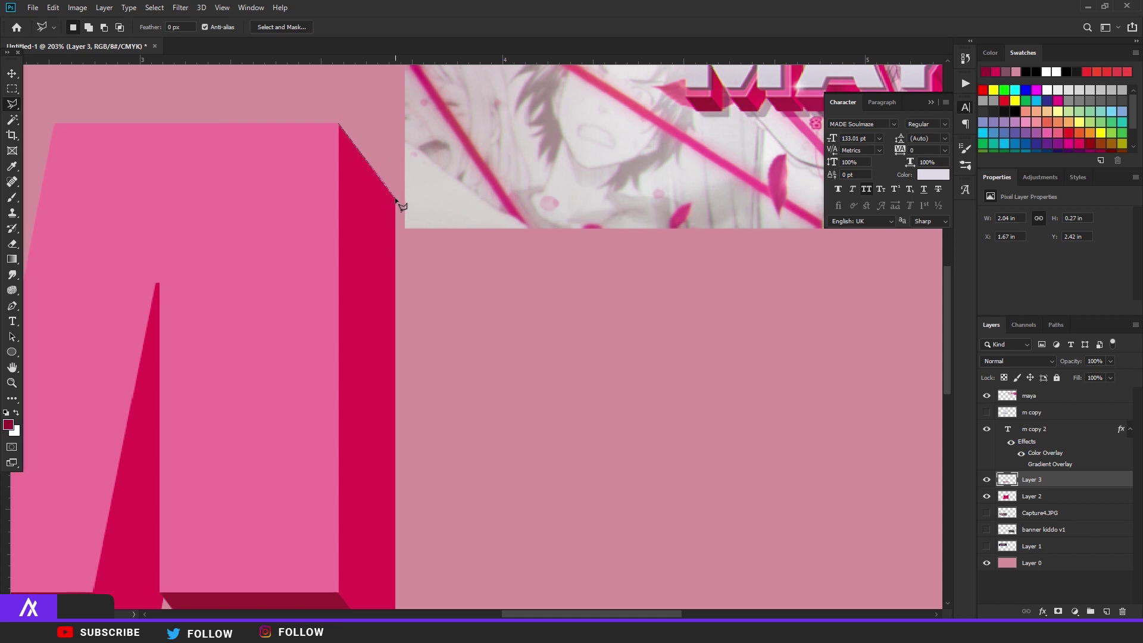
pyautogui.click(394, 460)
pyautogui.click(339, 472)
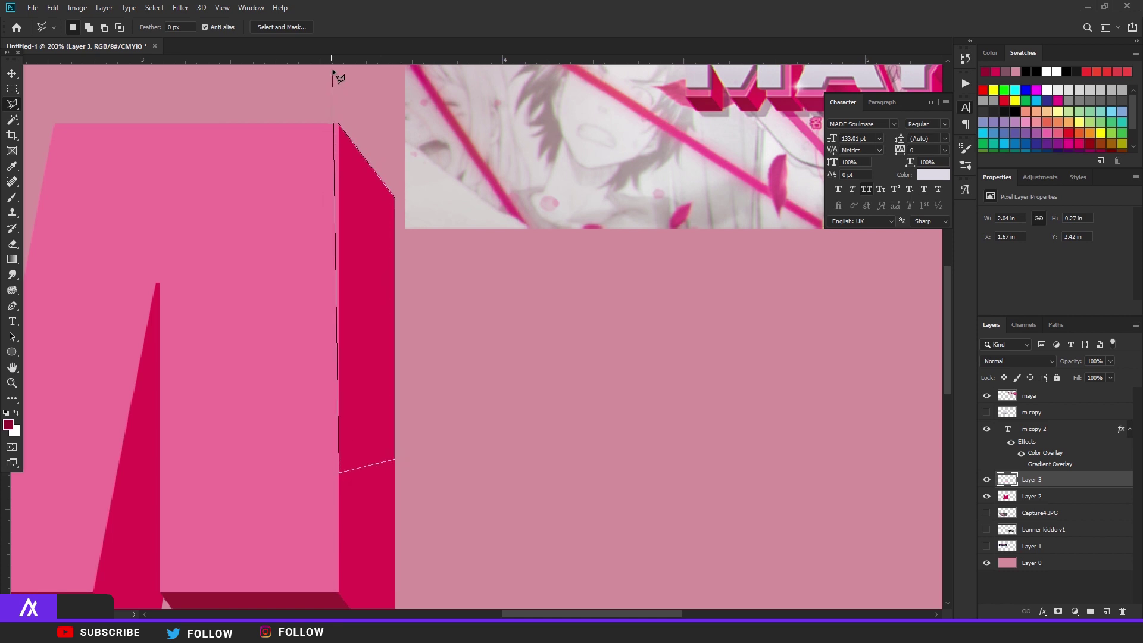
pyautogui.click(339, 124)
pyautogui.scroll(-3, 298, 251)
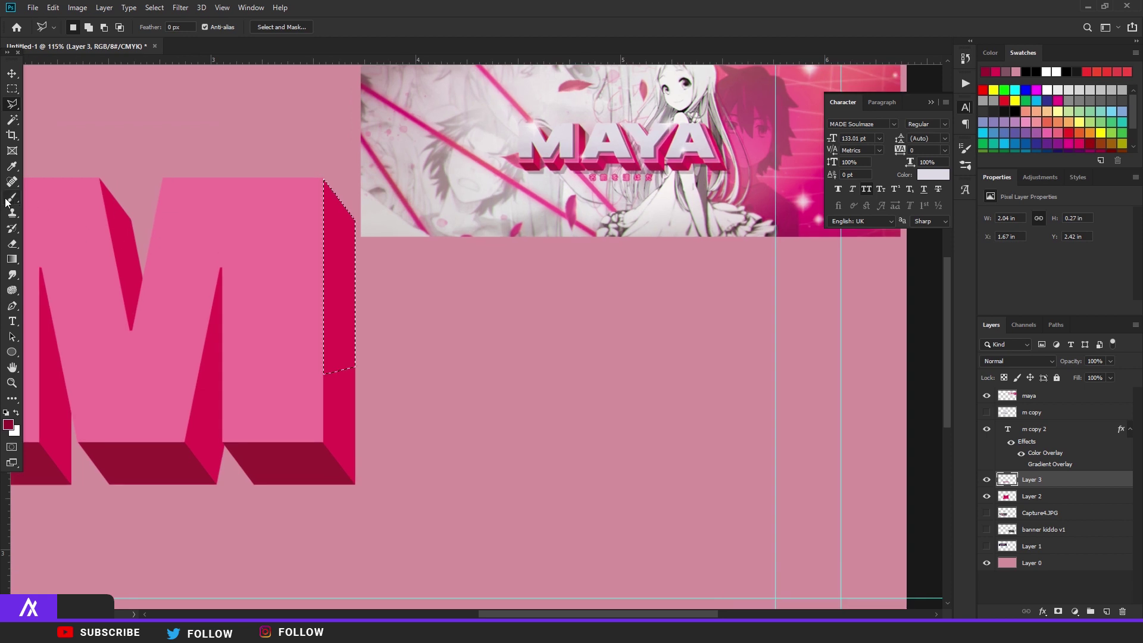
pyautogui.press('b')
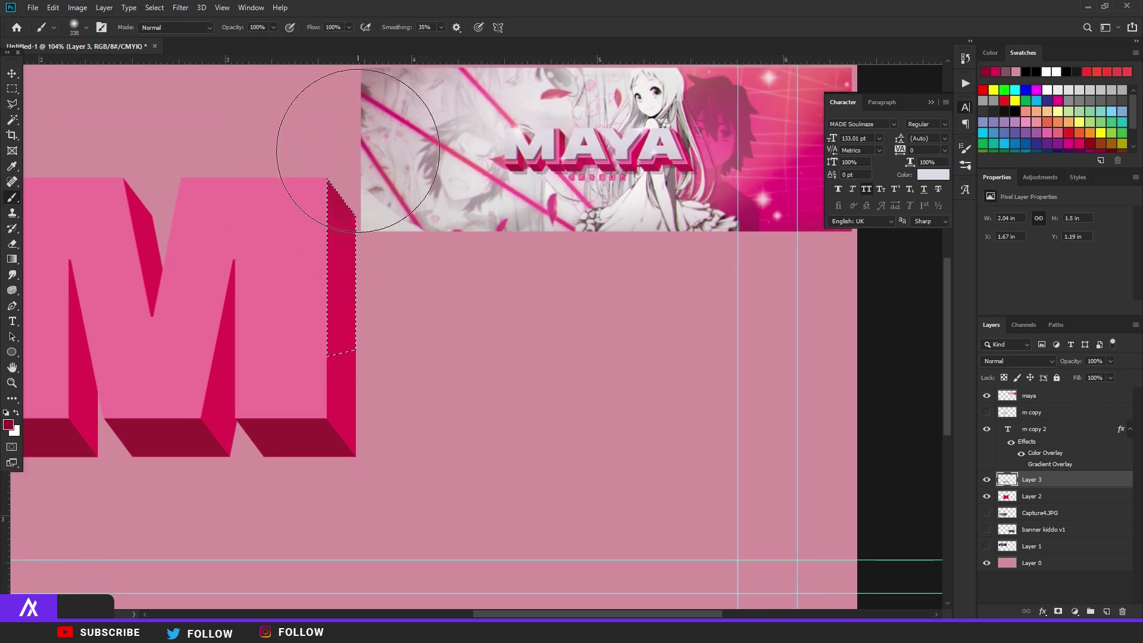
pyautogui.click(336, 128)
pyautogui.hotkey('ctrl', 'd')
pyautogui.scroll(-3, 568, 159)
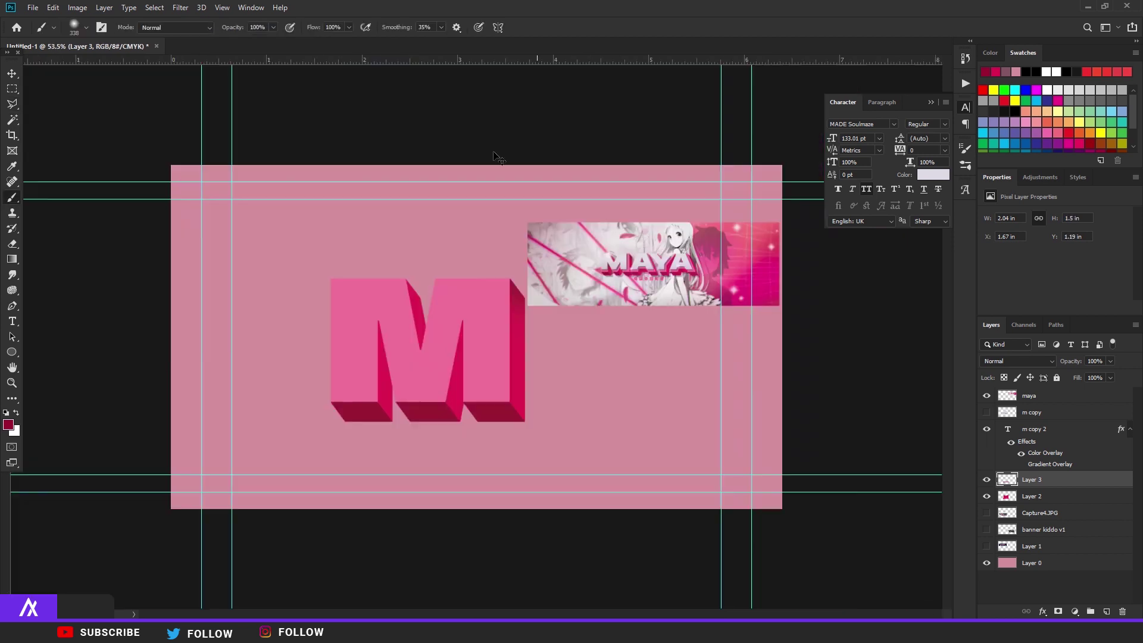
# Lasso the crimson side face in the M's central V notch, shade its top with the soft dark red brush and deselect
pyautogui.scroll(5, 632, 211)
pyautogui.hscroll(-5, 679, 227)
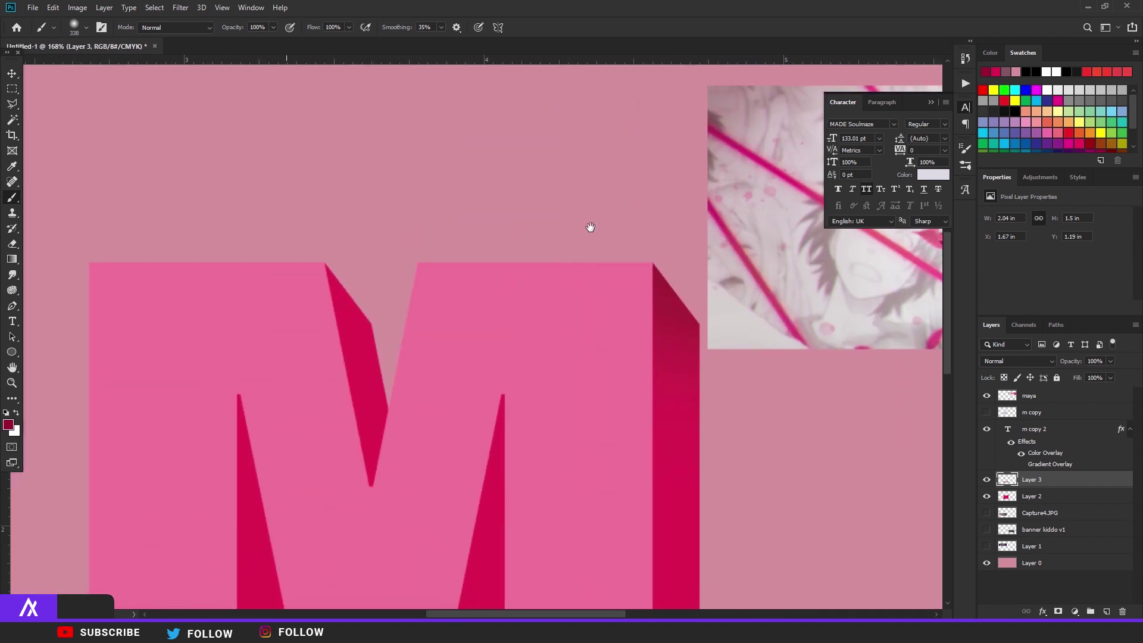
pyautogui.press('l')
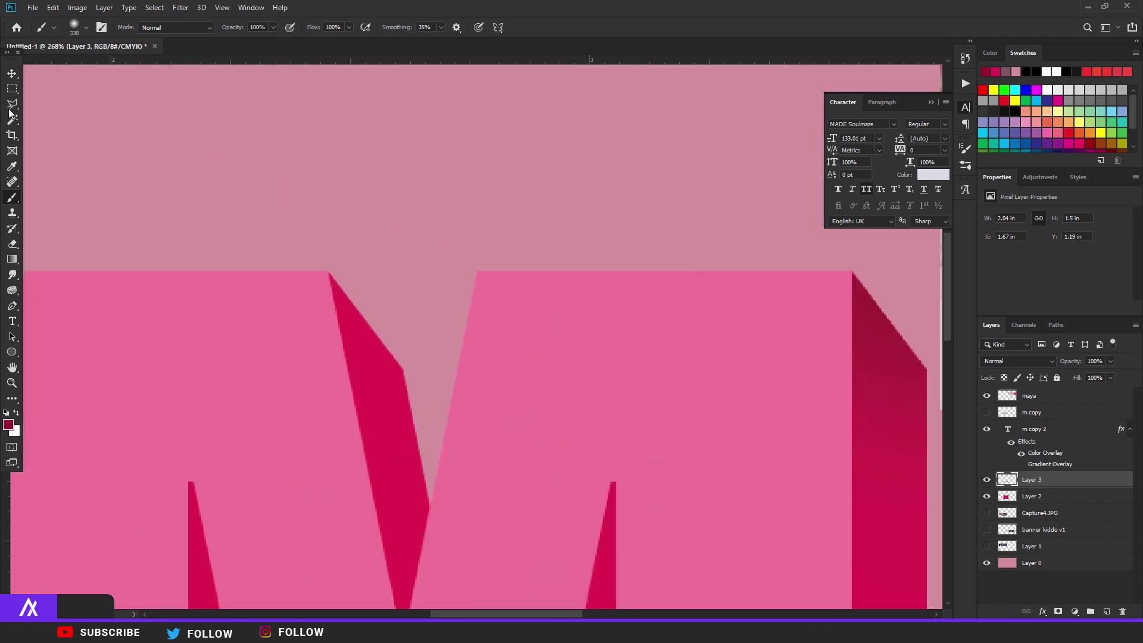
pyautogui.click(329, 274)
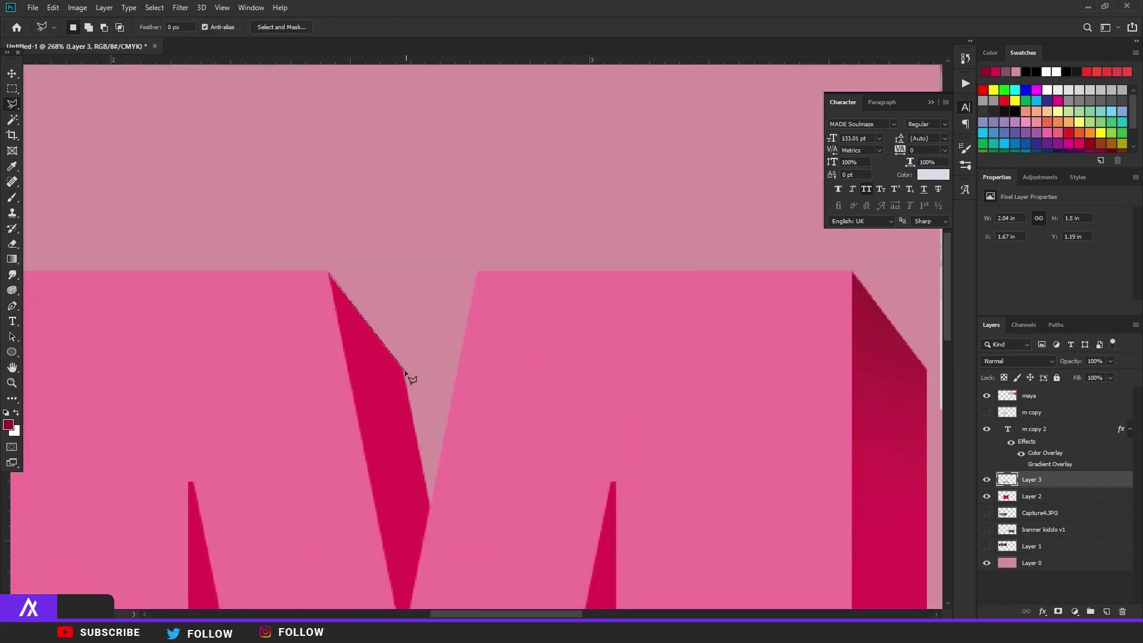
pyautogui.click(404, 369)
pyautogui.click(433, 513)
pyautogui.scroll(-3, 459, 441)
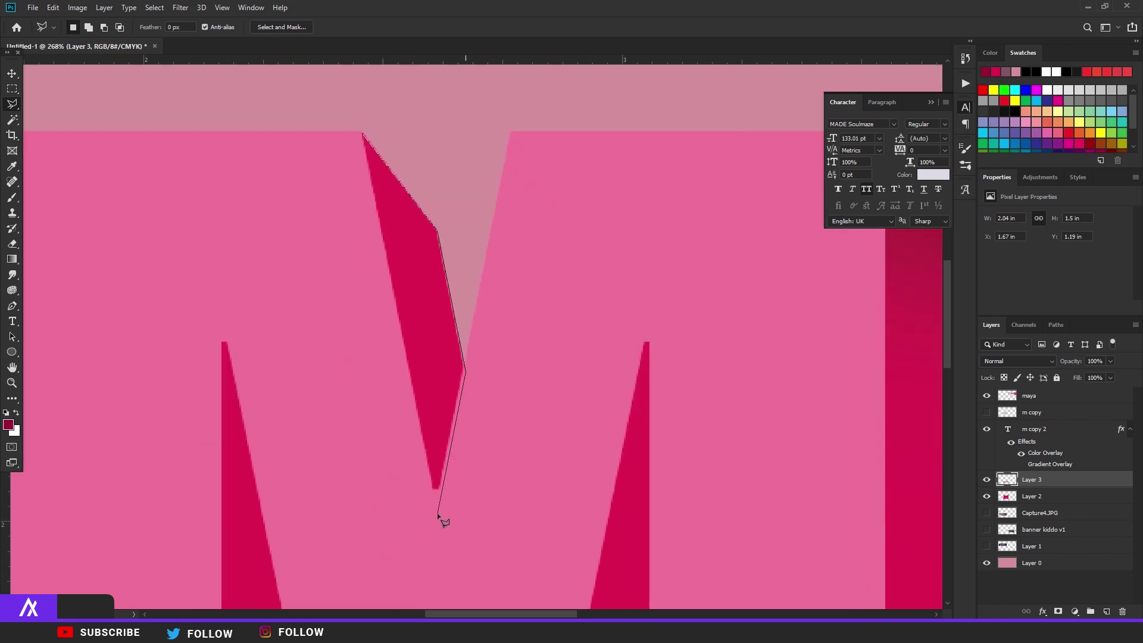
pyautogui.click(362, 135)
pyautogui.press('b')
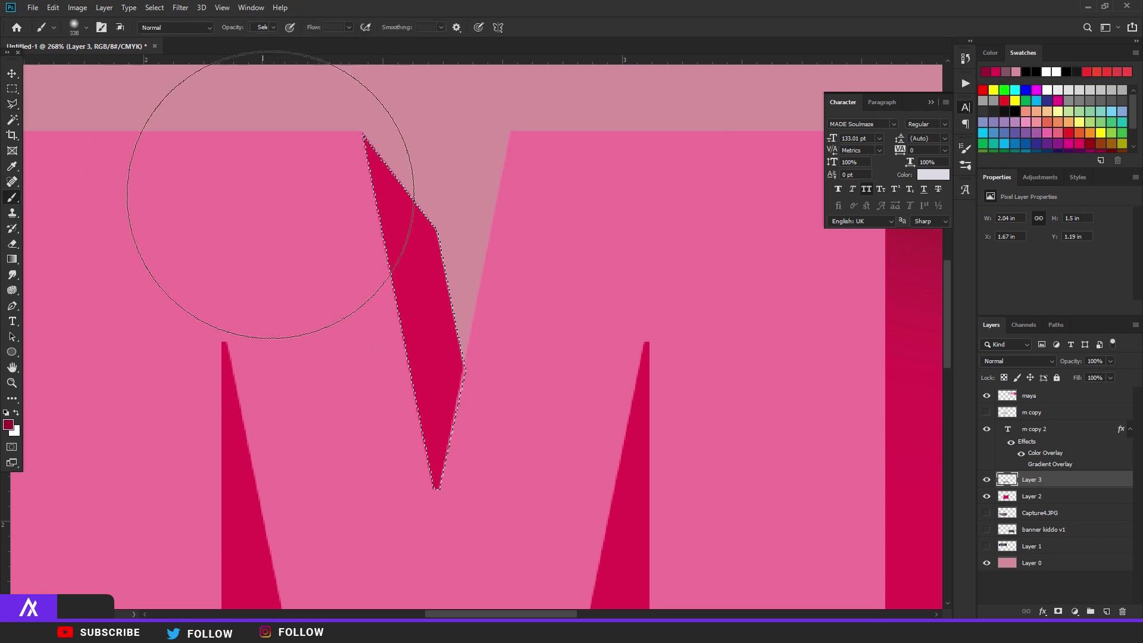
pyautogui.scroll(-3, 247, 191)
pyautogui.hotkey('ctrl', 'd')
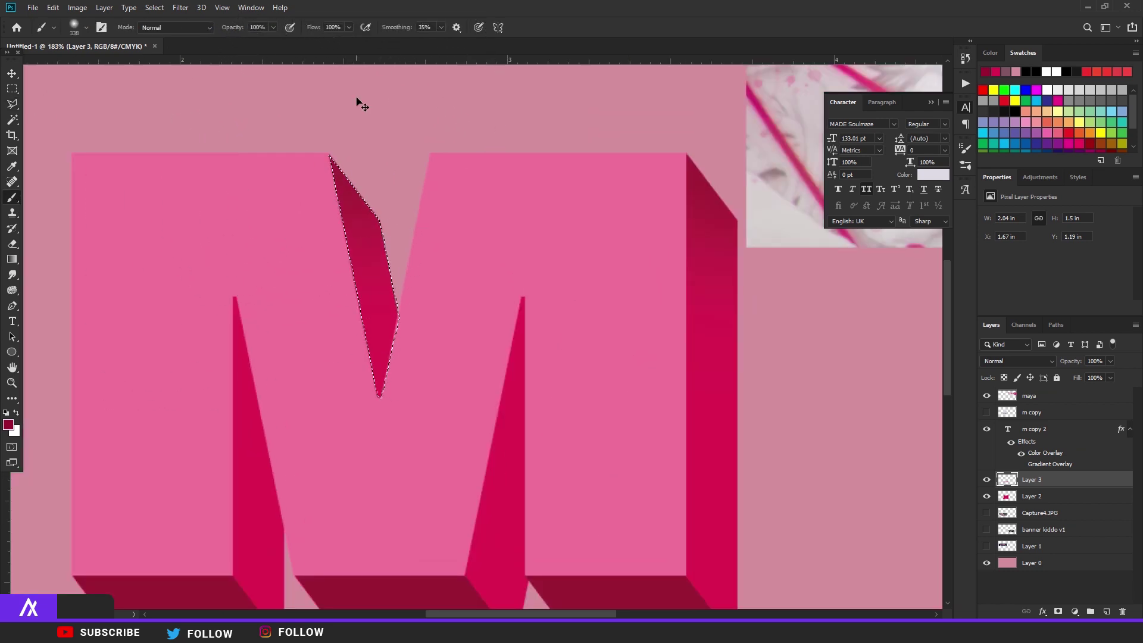
# Examine the shading on the MAYA banner lettering's extruded side faces and compare it with the large M
pyautogui.scroll(-3, 507, 227)
pyautogui.press('v')
pyautogui.scroll(-4, 658, 274)
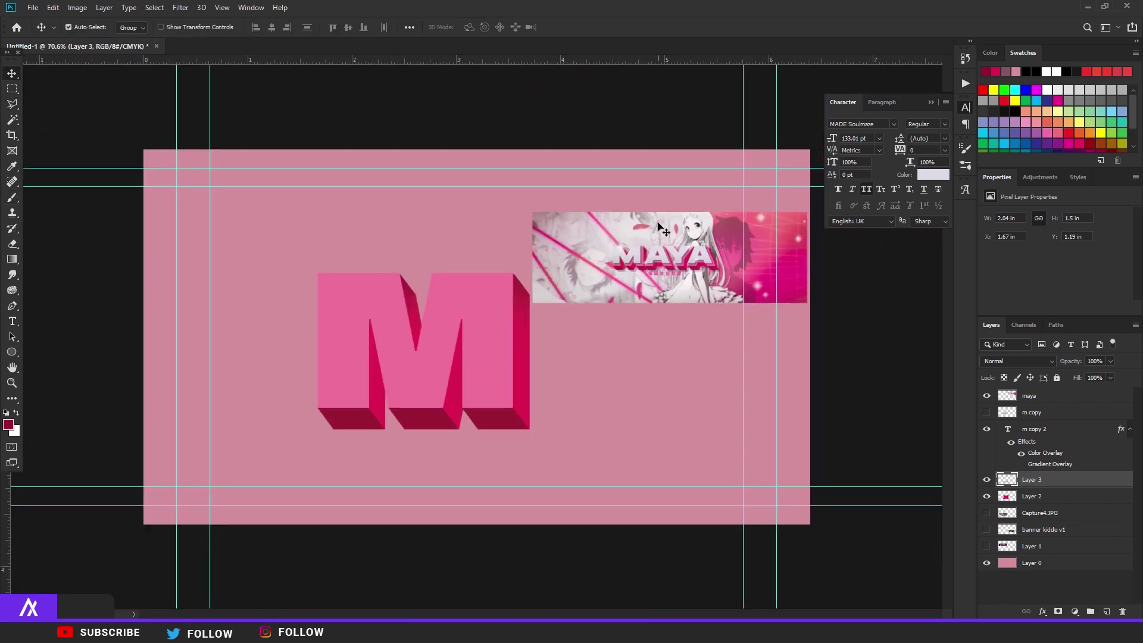
pyautogui.scroll(5, 672, 268)
pyautogui.scroll(4, 691, 271)
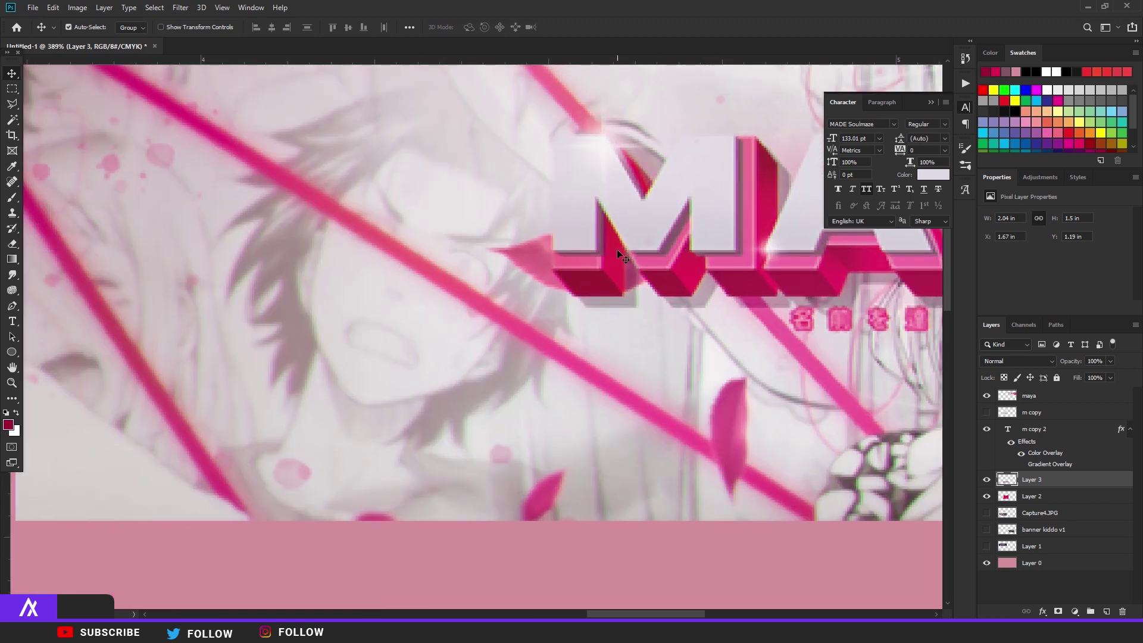
pyautogui.scroll(-4, 616, 257)
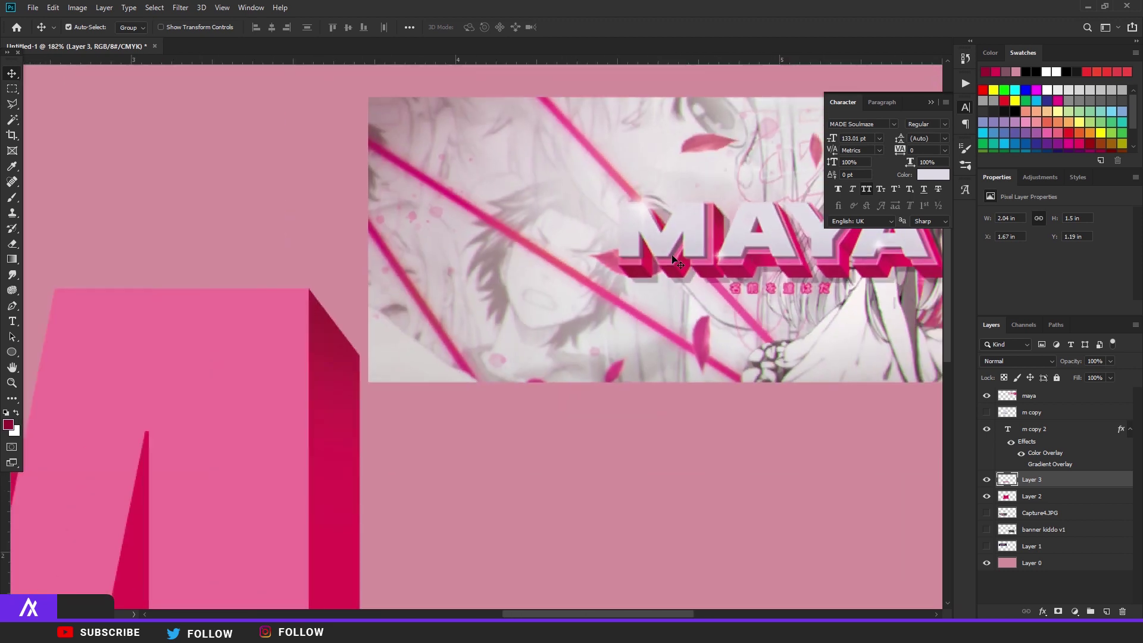
pyautogui.moveTo(196, 143); pyautogui.dragTo(543, 139)
pyautogui.scroll(2, 543, 138)
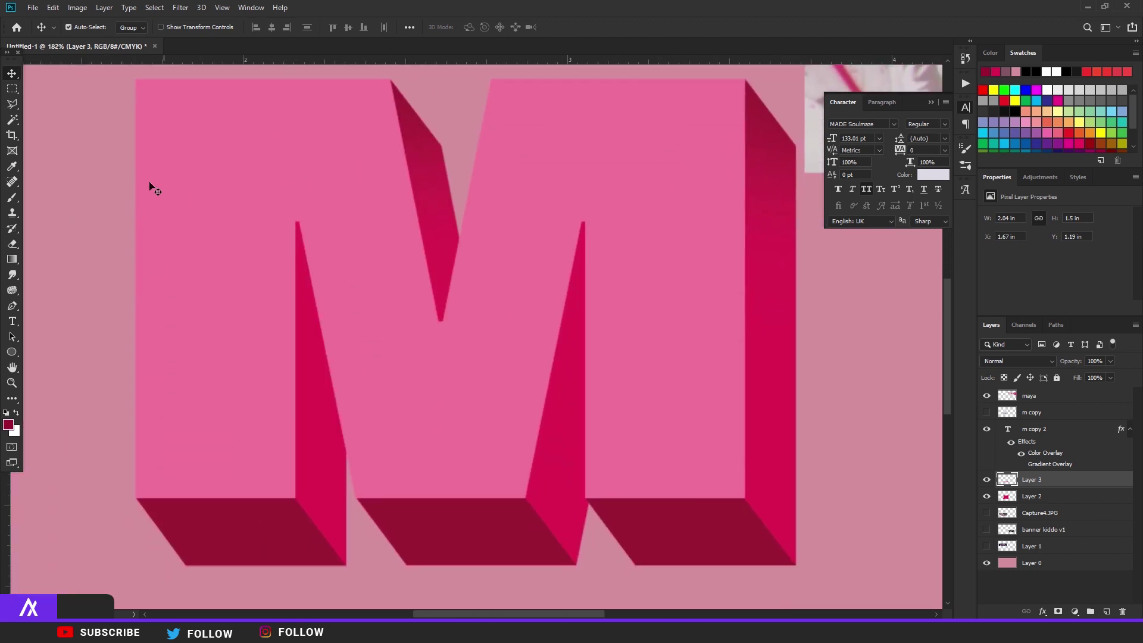
# Lasso the inner side face of the M's left stem, shade its top with the soft dark red brush and deselect
pyautogui.click(12, 106)
pyautogui.scroll(3, 283, 229)
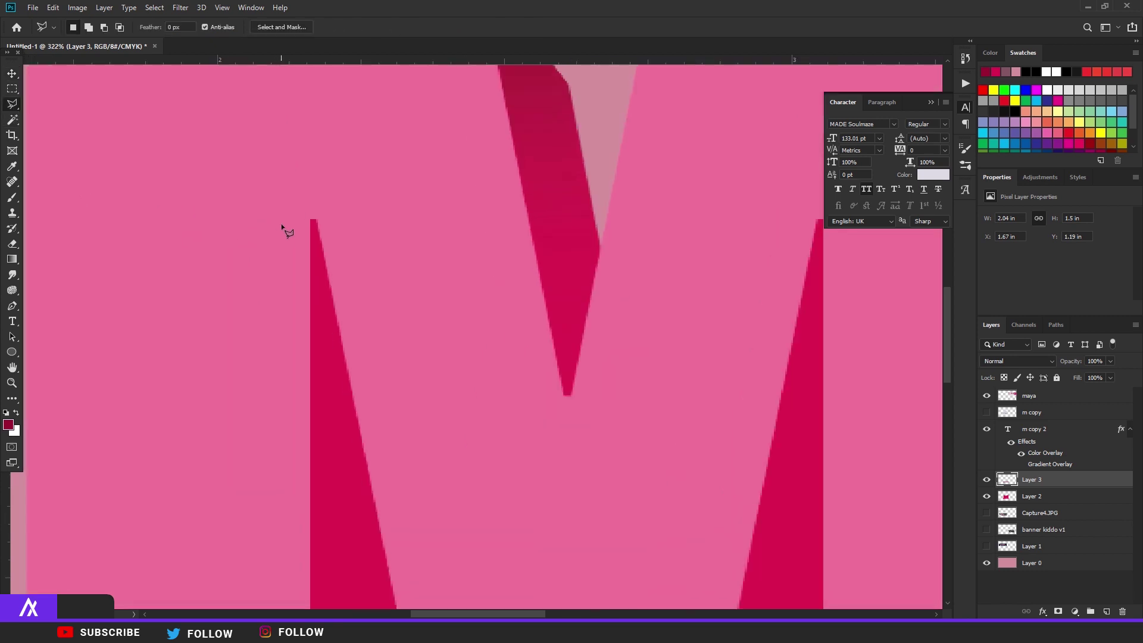
pyautogui.click(315, 219)
pyautogui.moveTo(344, 456); pyautogui.dragTo(403, 146)
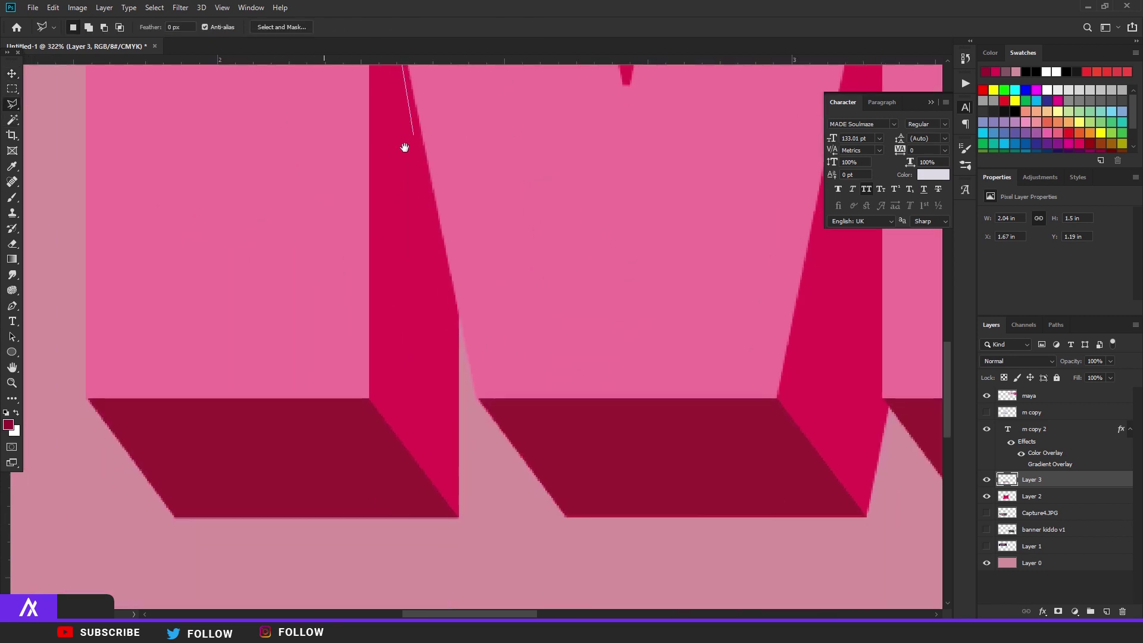
pyautogui.click(459, 317)
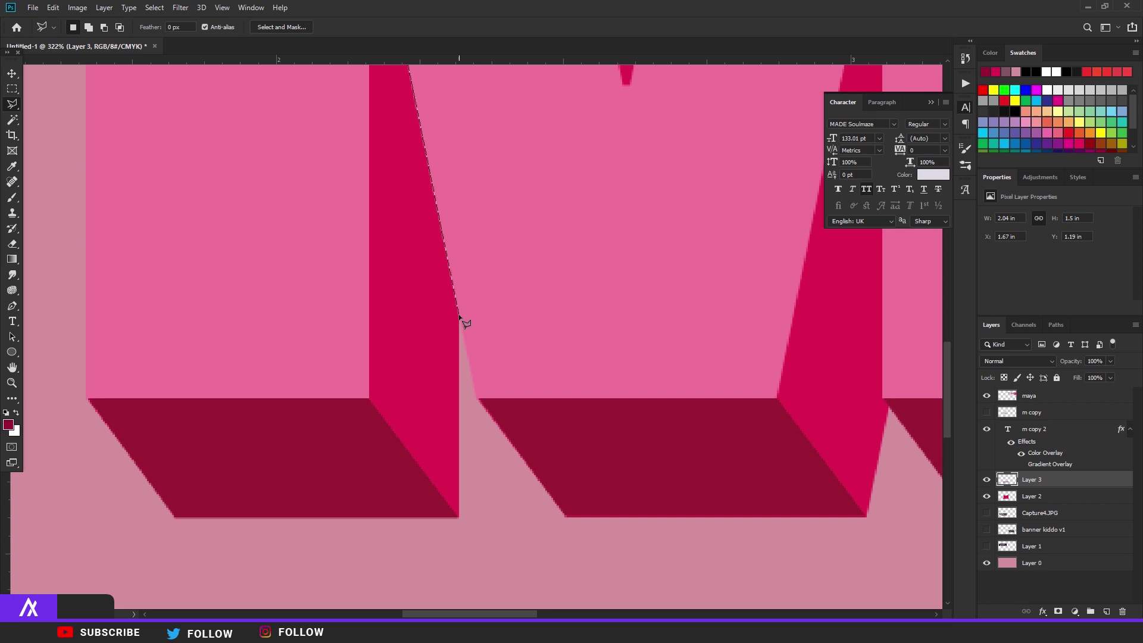
pyautogui.click(460, 424)
pyautogui.click(311, 342)
pyautogui.moveTo(328, 132); pyautogui.dragTo(293, 358)
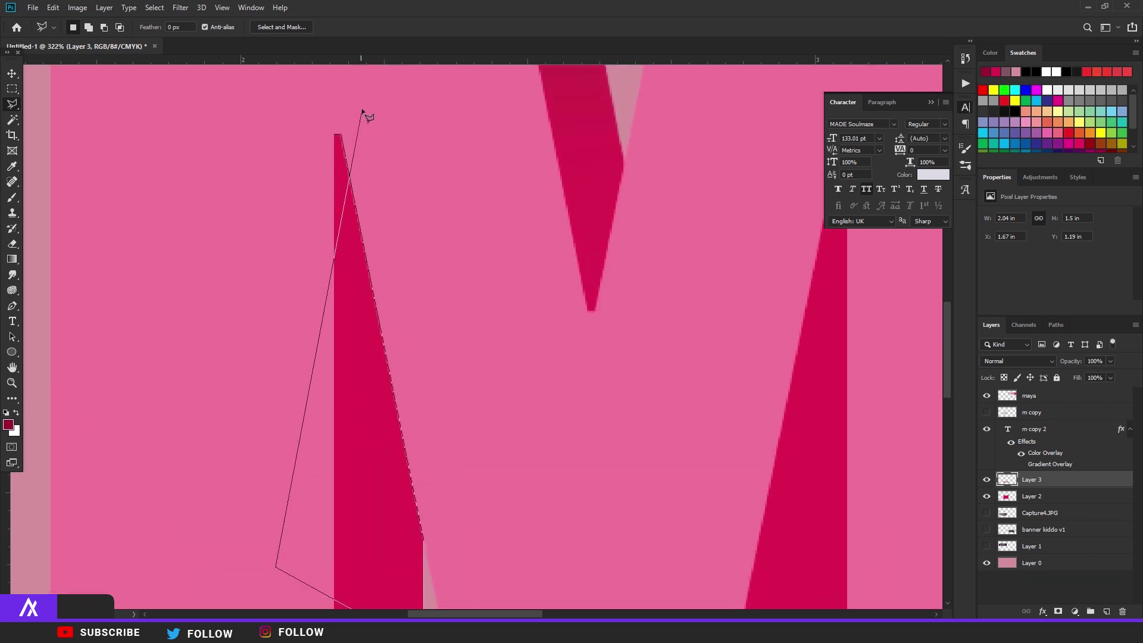
pyautogui.click(337, 134)
pyautogui.scroll(-2, 177, 202)
pyautogui.press('b')
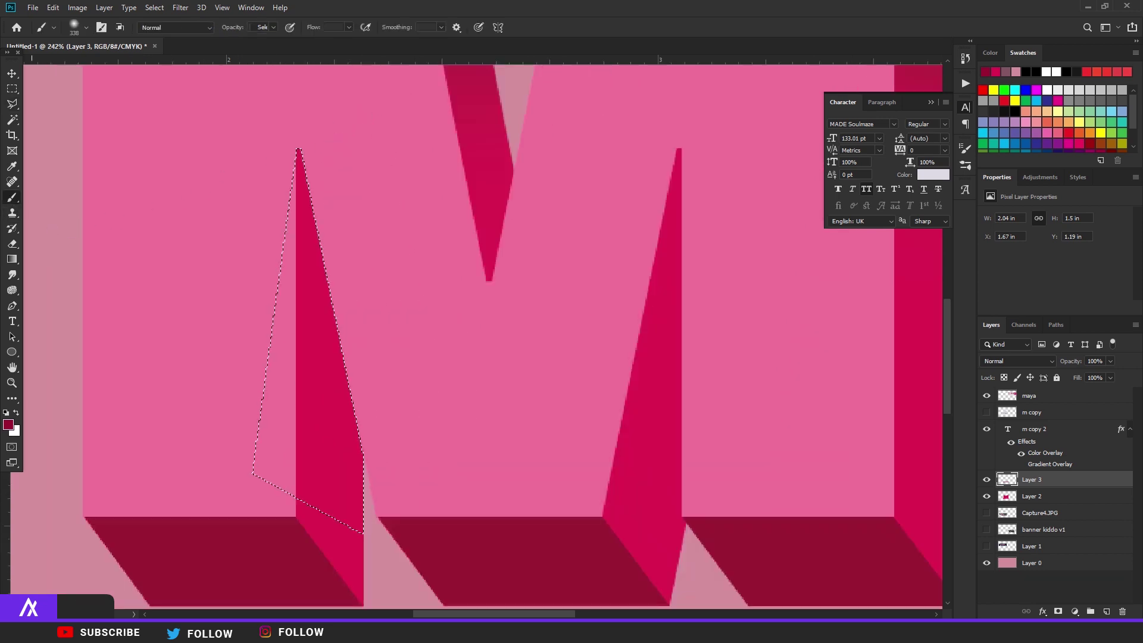
pyautogui.scroll(-3, 556, 326)
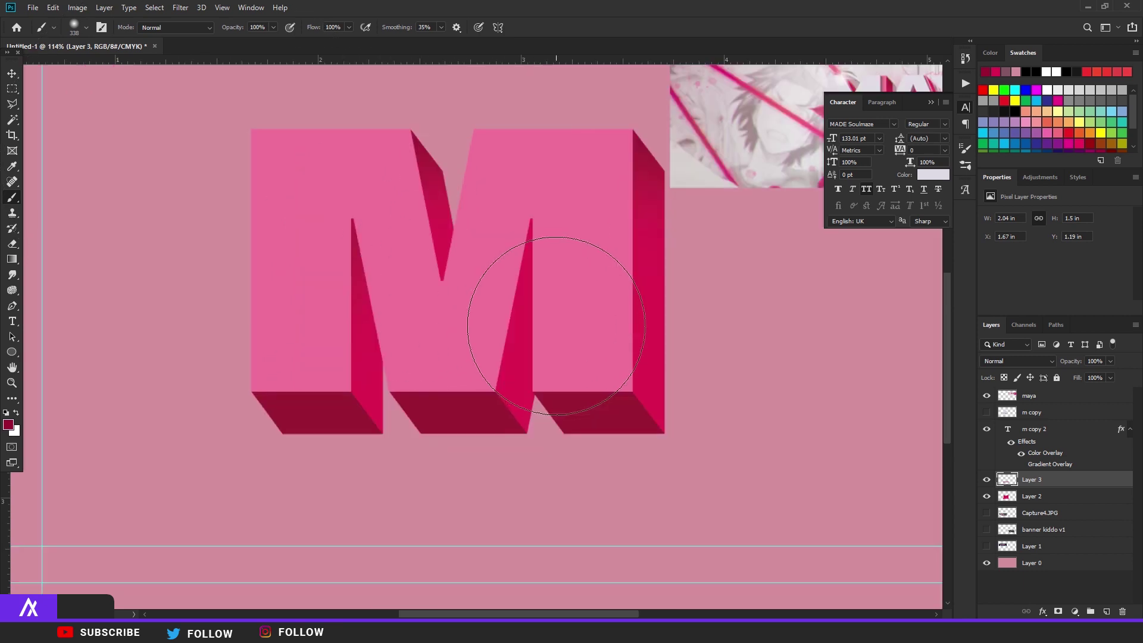
# Lasso the narrow crimson side face beside the M's right stem, shade its top with the soft dark red brush and deselect
pyautogui.hscroll(2, 337, 217)
pyautogui.scroll(3, 369, 268)
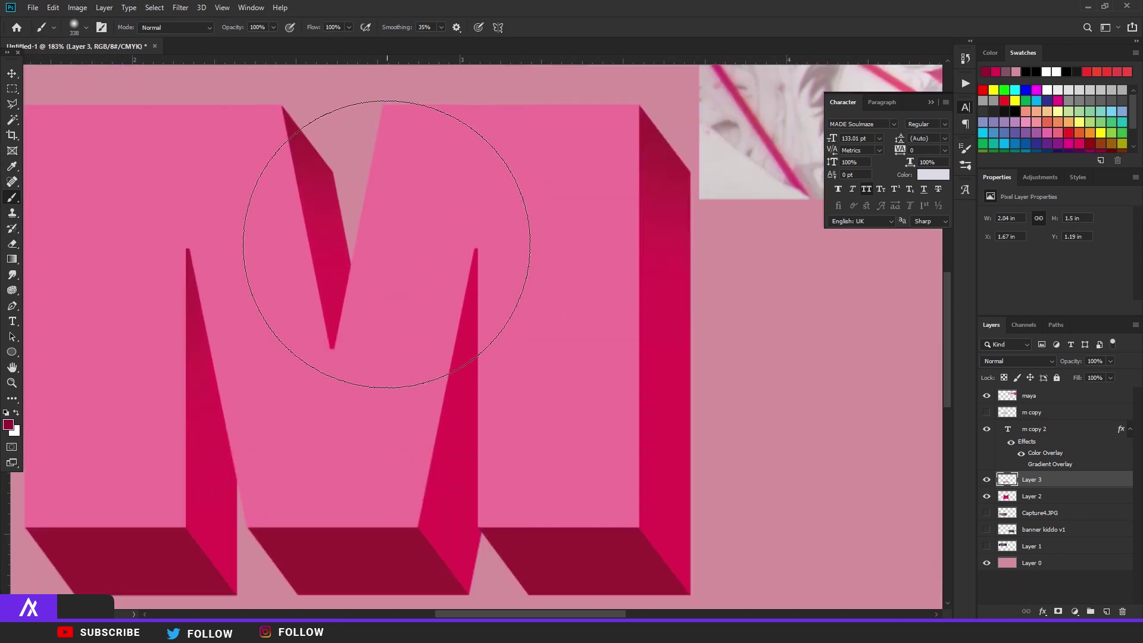
pyautogui.press('l')
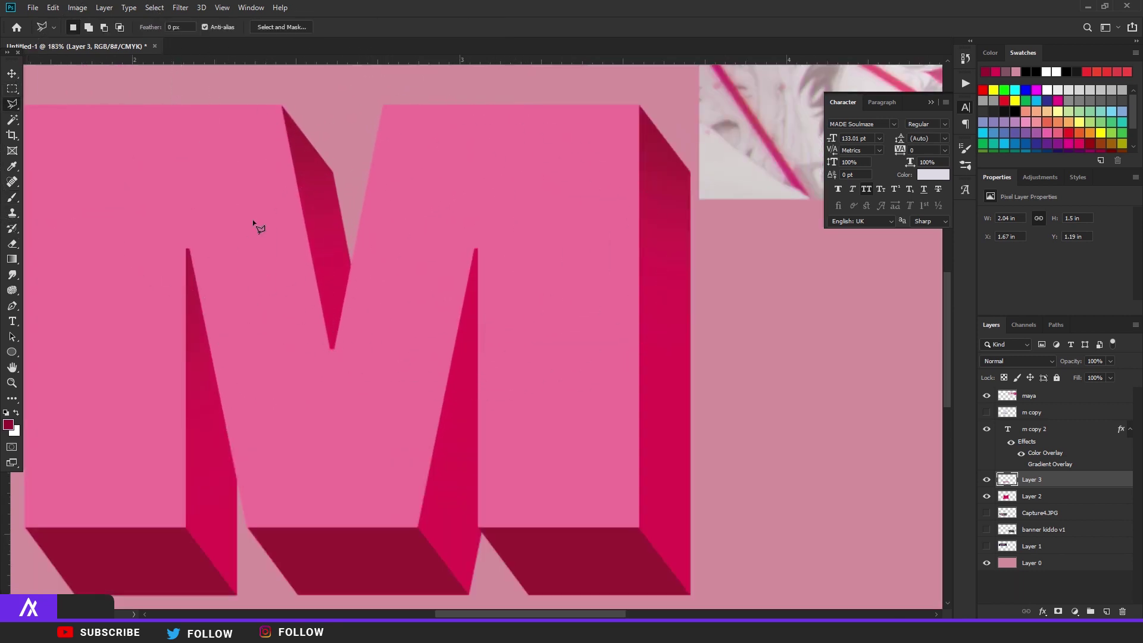
pyautogui.click(451, 363)
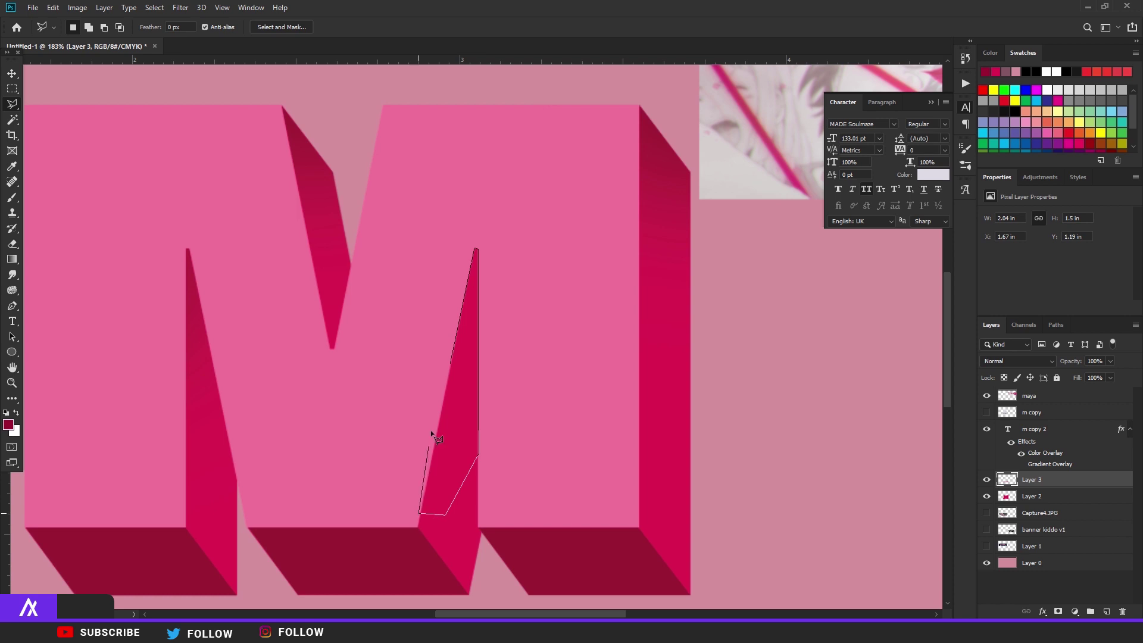
pyautogui.click(447, 366)
pyautogui.click(451, 366)
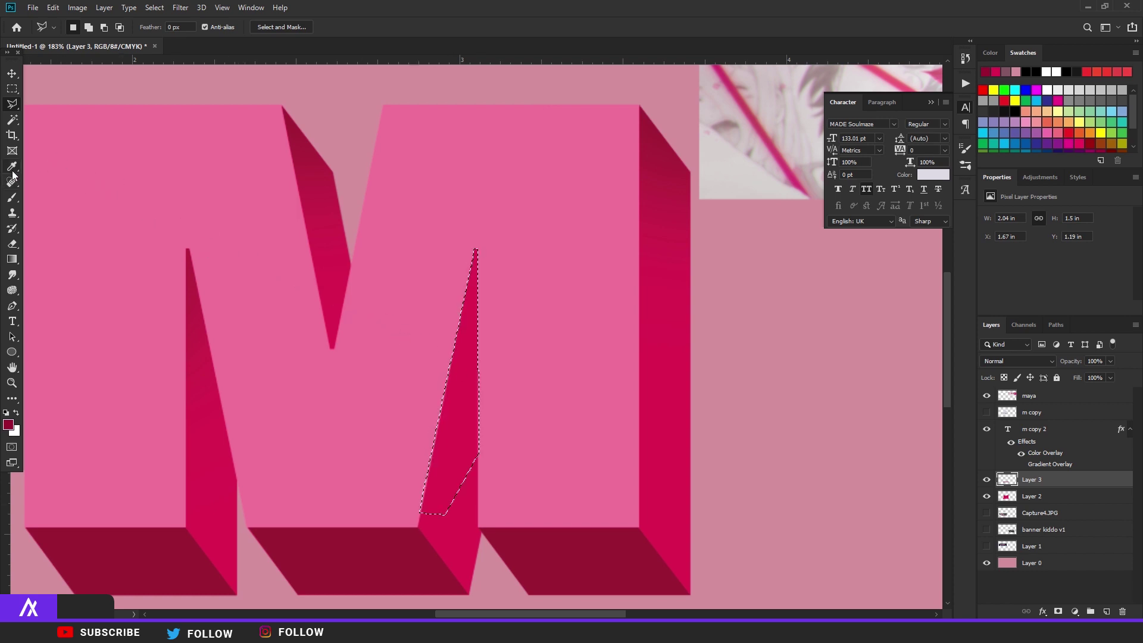
pyautogui.press('b')
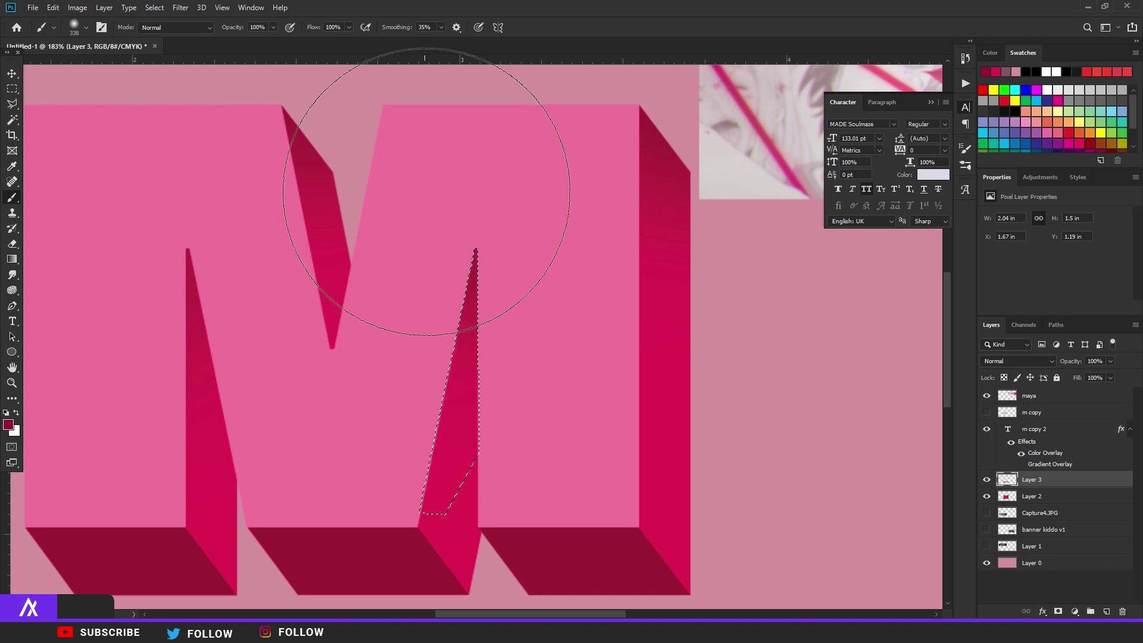
pyautogui.hotkey('ctrl', 'd')
pyautogui.scroll(-10, 569, 206)
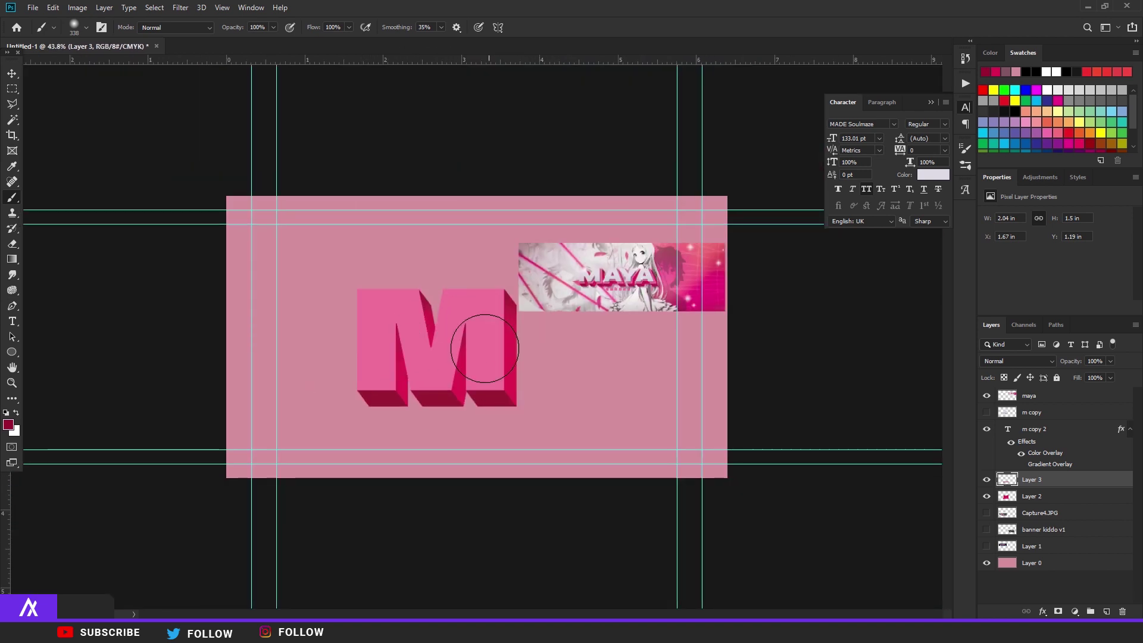
pyautogui.scroll(1, 434, 331)
pyautogui.scroll(1, 654, 350)
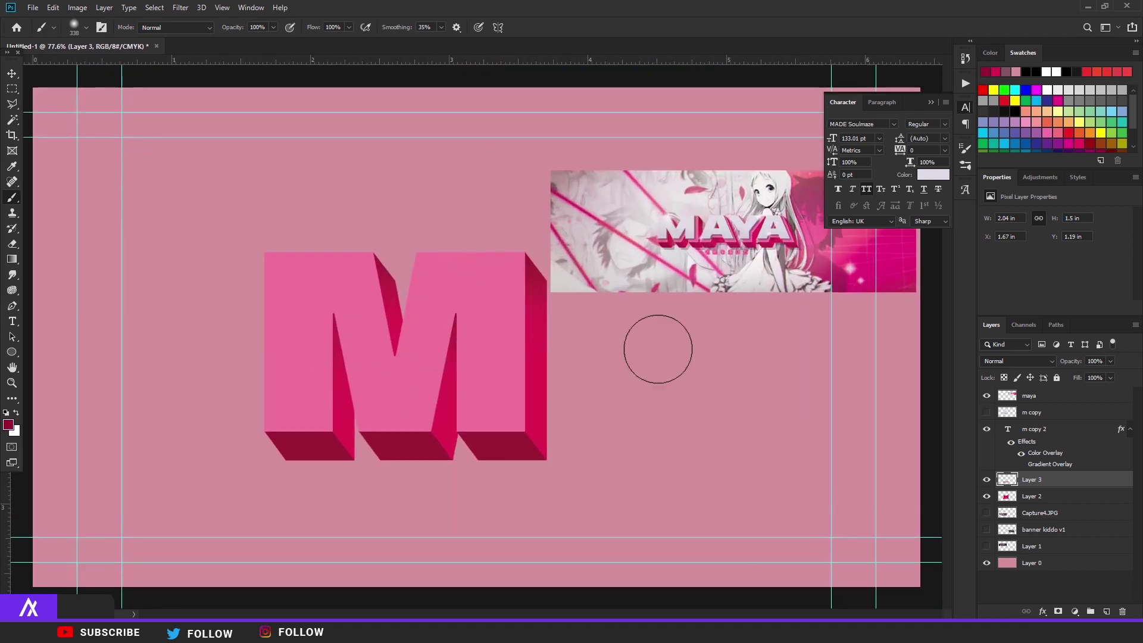
# Enable a Stroke effect on the pink M text layer (m copy 2) and set its opacity to 100%
pyautogui.scroll(1, 683, 224)
pyautogui.scroll(-3, 633, 239)
pyautogui.click(1077, 434)
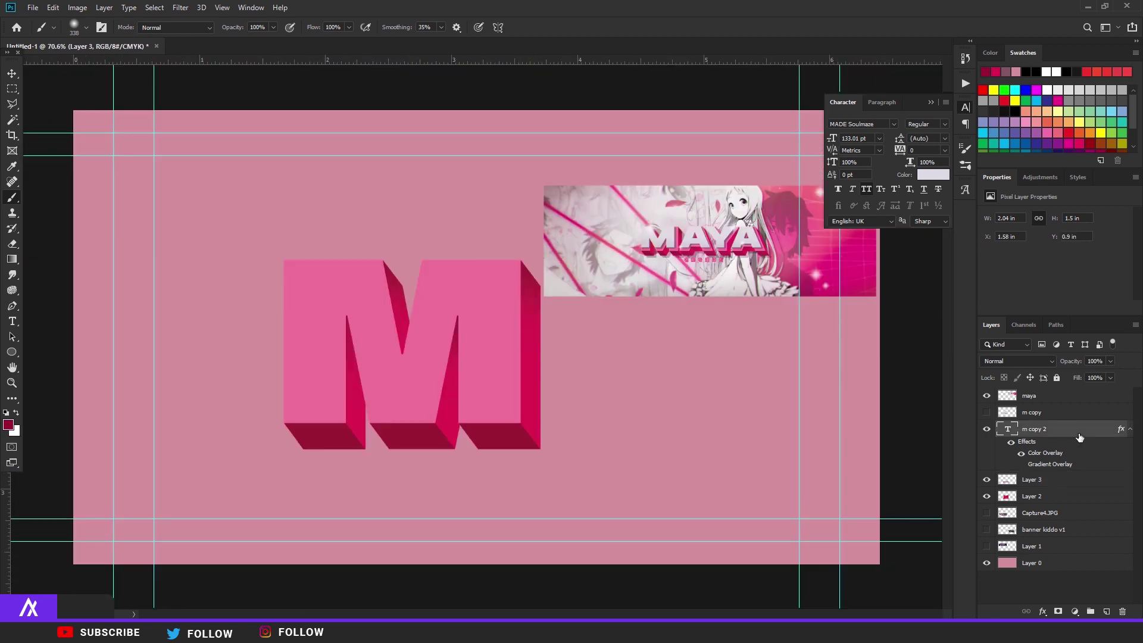
pyautogui.press('space')
pyautogui.doubleClick(1079, 436)
pyautogui.click(620, 428)
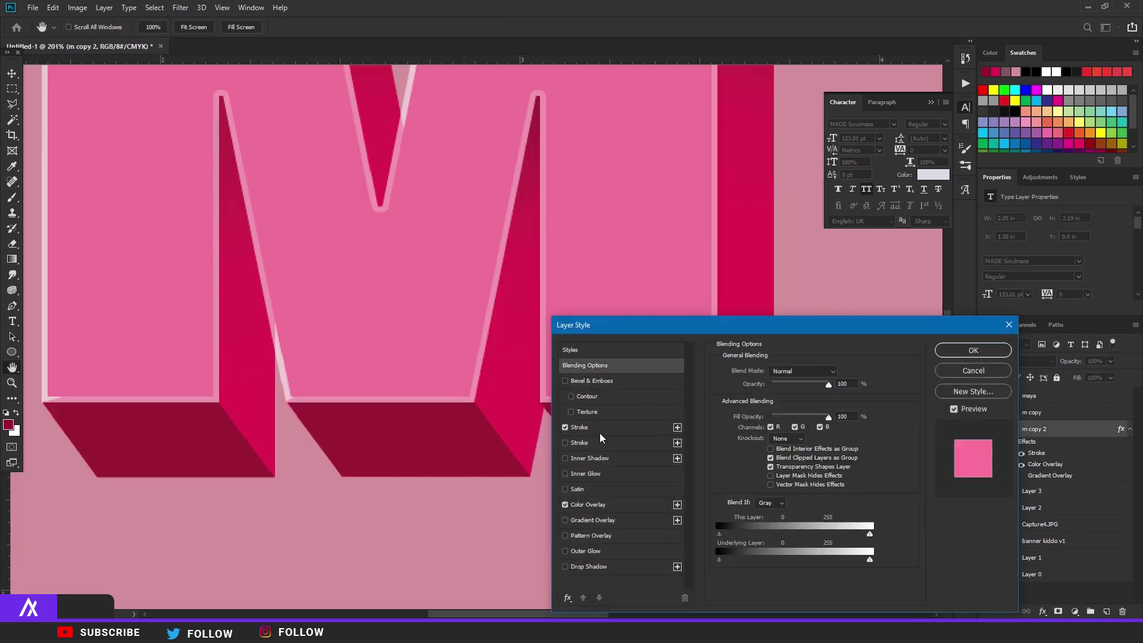
pyautogui.click(579, 427)
pyautogui.moveTo(806, 410); pyautogui.dragTo(819, 408)
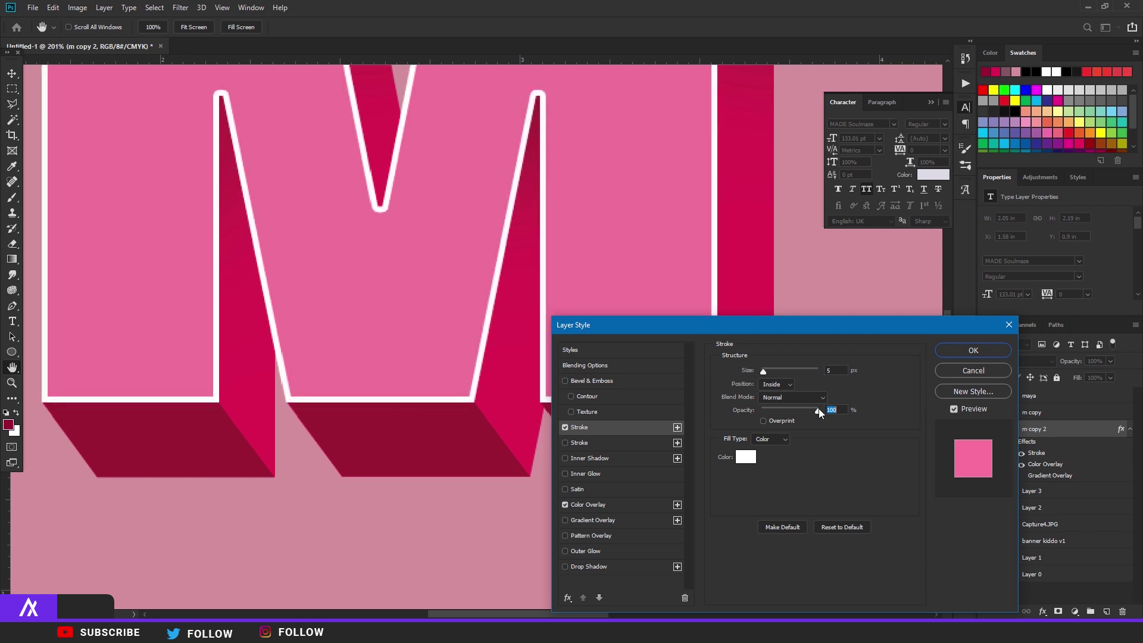
# Set the stroke's color to the light pink fbb6cb, a lighter tint of the M's pink face
pyautogui.click(750, 456)
pyautogui.click(480, 386)
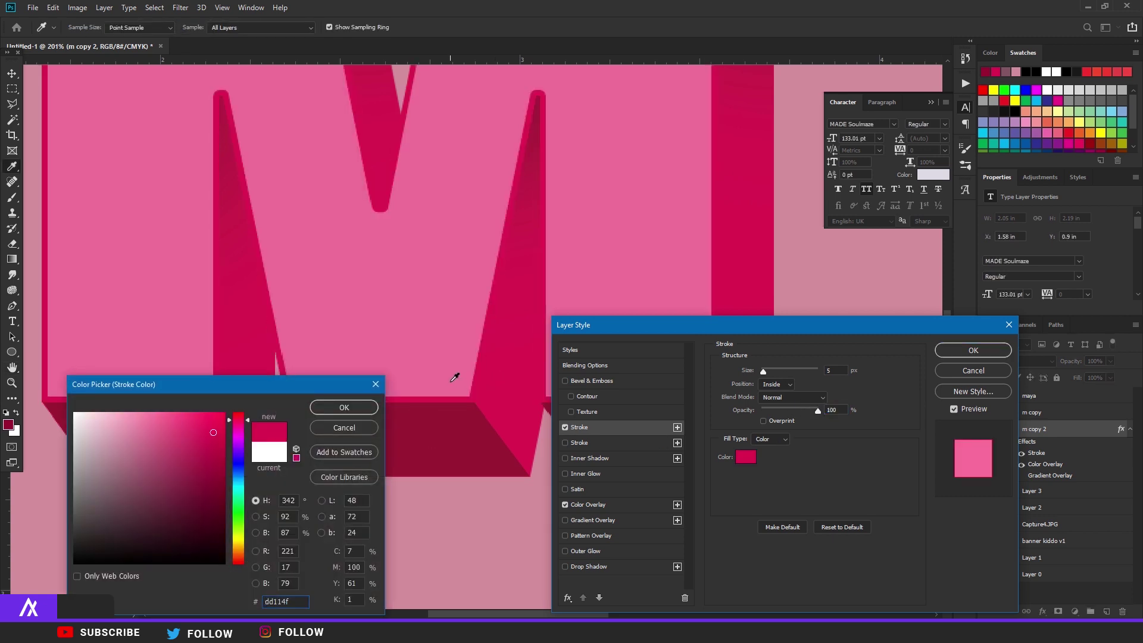
pyautogui.click(454, 377)
pyautogui.click(116, 416)
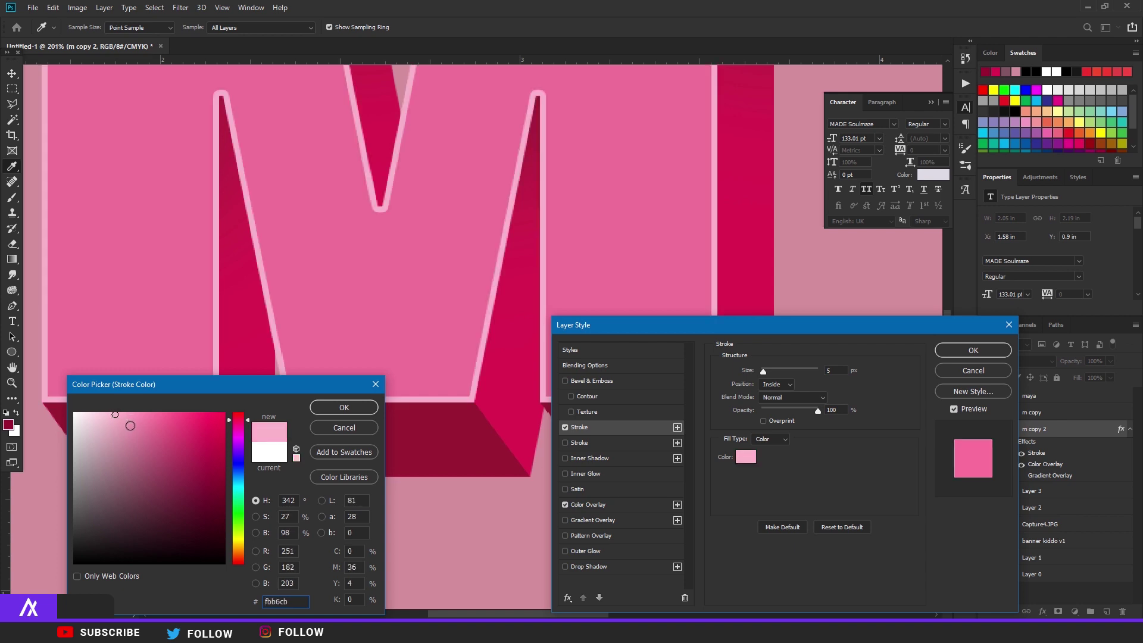
pyautogui.click(340, 410)
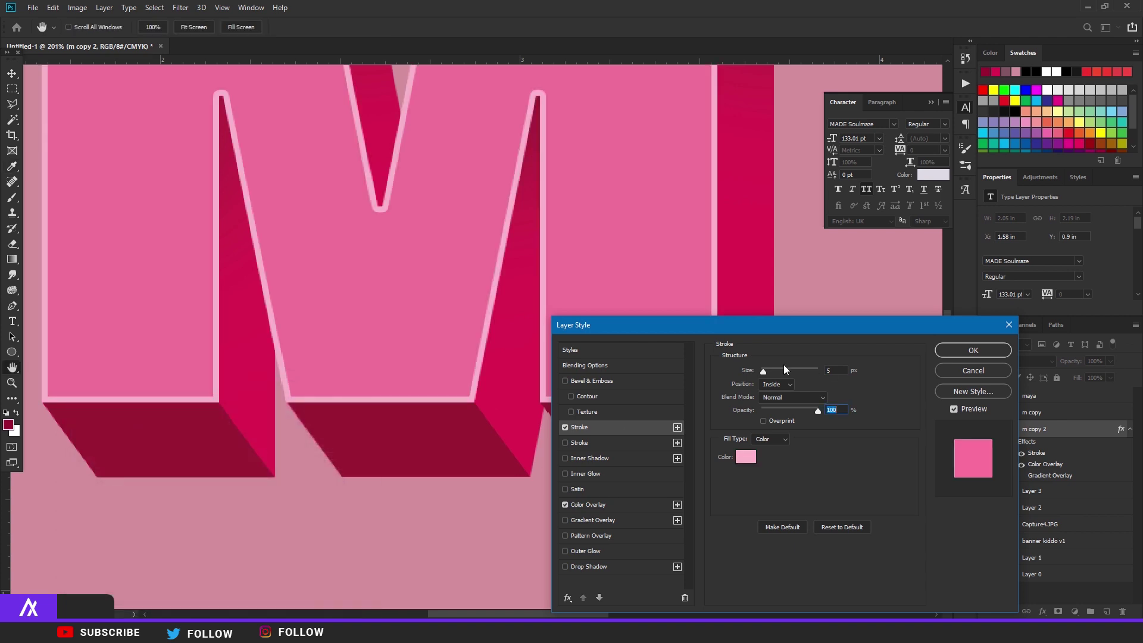
# Set the stroke's size to 2 px and its position to Center, and apply the layer style
pyautogui.write('2')
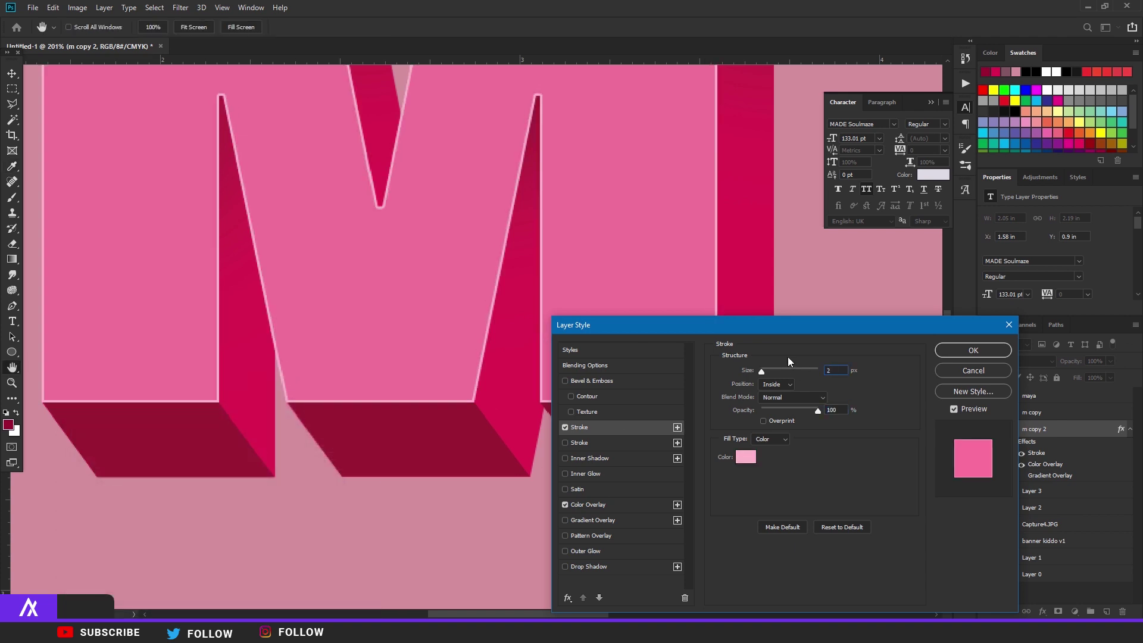
pyautogui.click(769, 386)
pyautogui.click(772, 415)
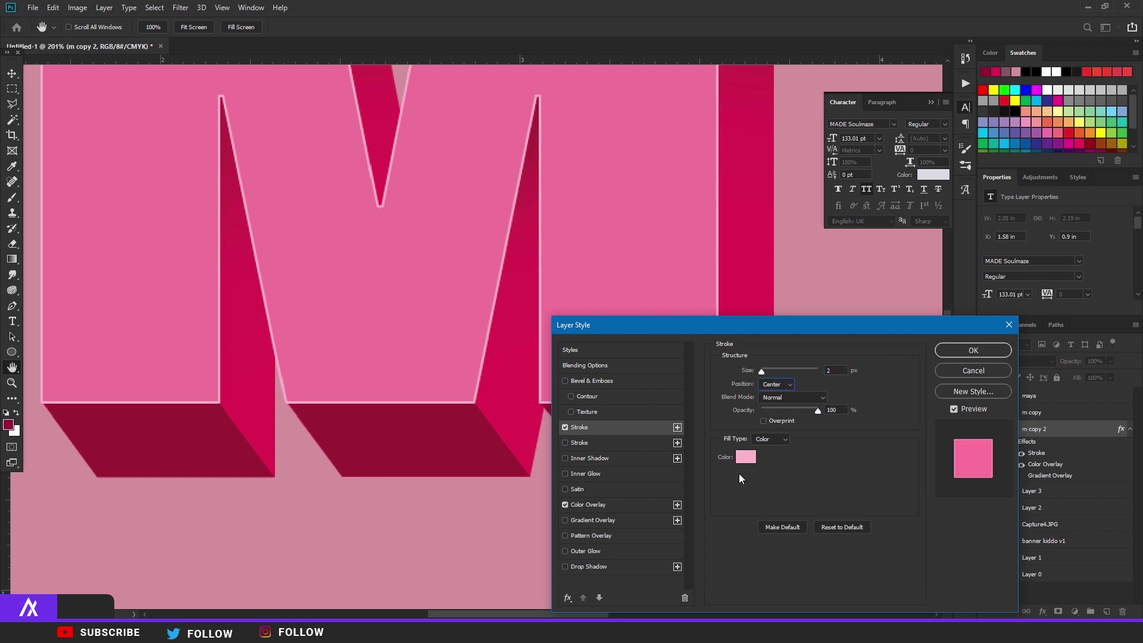
pyautogui.click(973, 351)
pyautogui.scroll(-5, 584, 327)
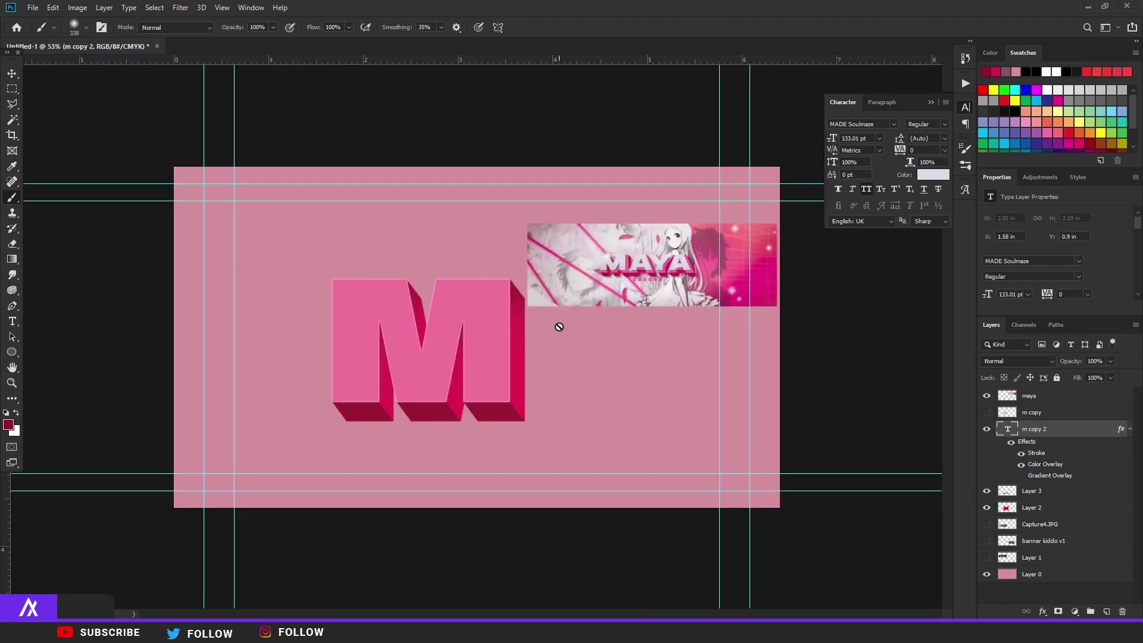
pyautogui.scroll(3, 556, 327)
pyautogui.press('b')
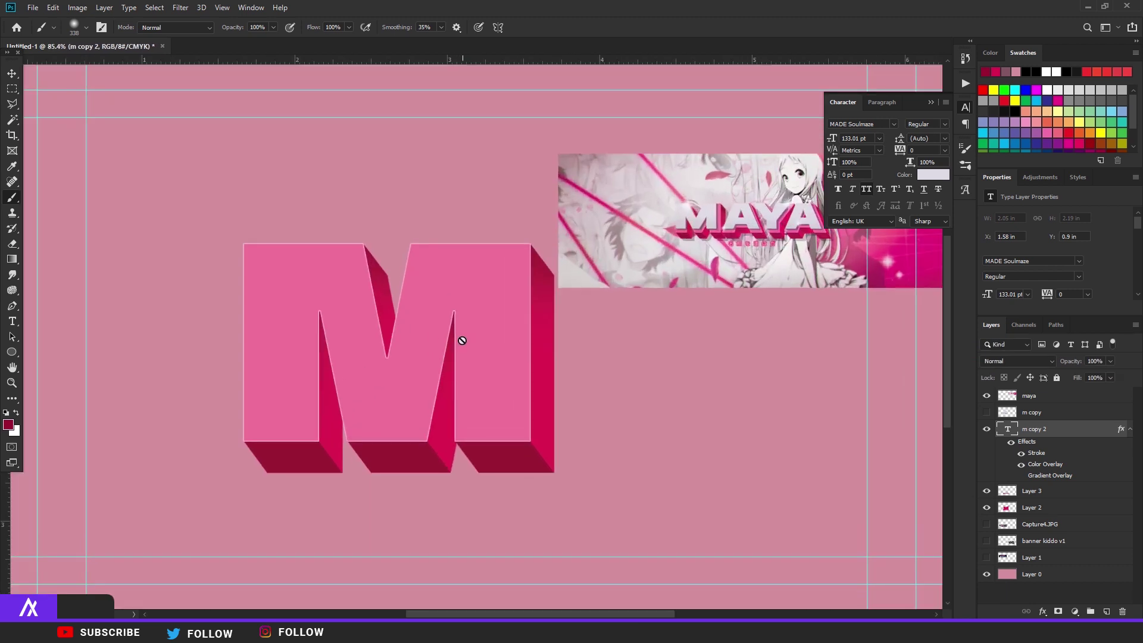
# Show the grey gradient M layer (m copy) and scale it up proportionally to about 107%
pyautogui.click(986, 412)
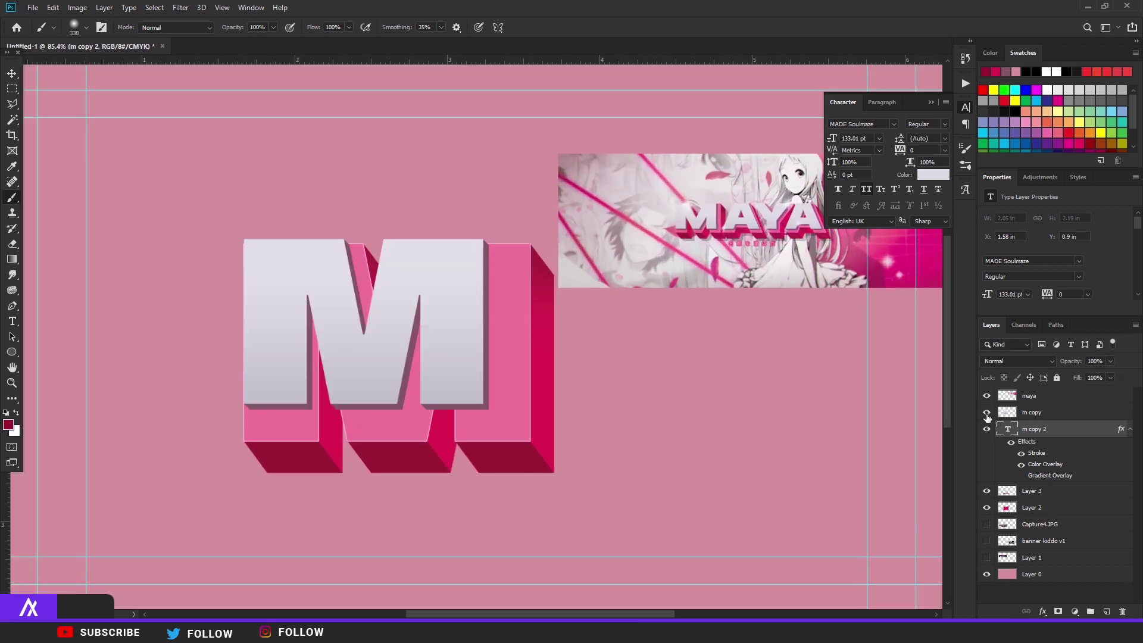
pyautogui.click(1028, 417)
pyautogui.scroll(2, 658, 352)
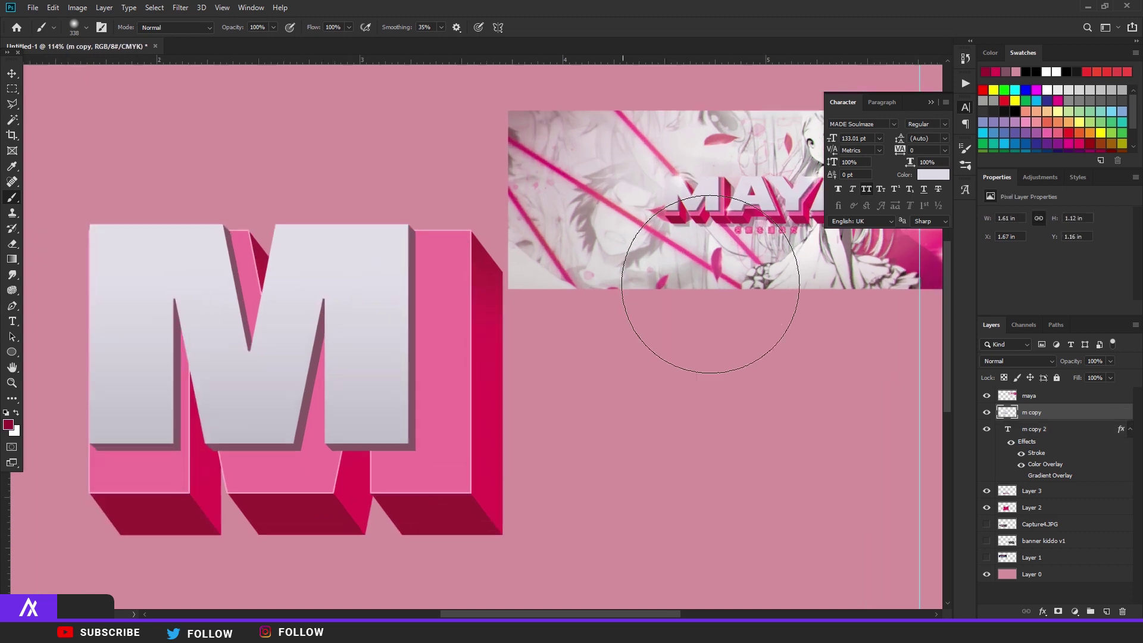
pyautogui.scroll(-3, 500, 297)
pyautogui.press('v')
pyautogui.hotkey('ctrl', 't')
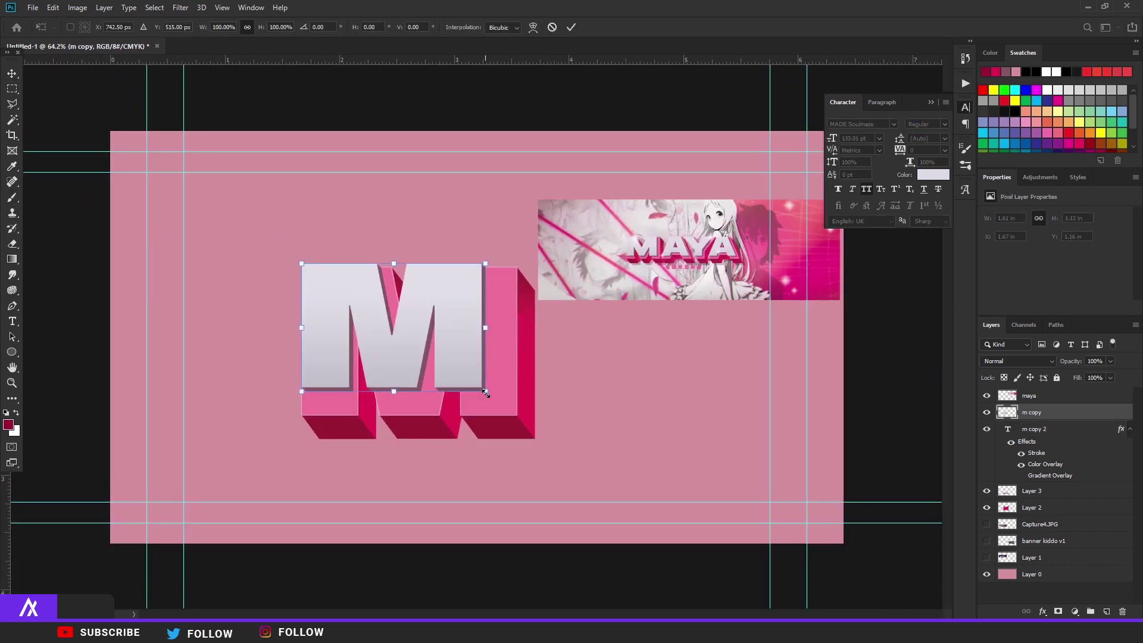
pyautogui.moveTo(485, 393); pyautogui.dragTo(498, 402)
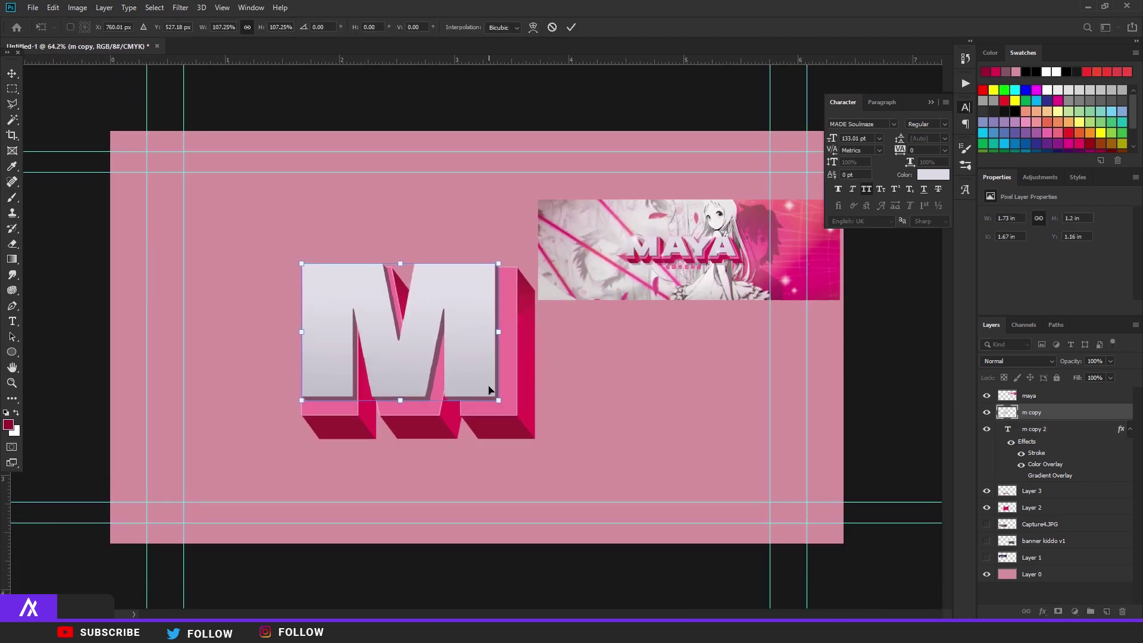
pyautogui.press('Return')
# Nudge the grey gradient M slightly to the right over the pink M
pyautogui.scroll(2, 470, 351)
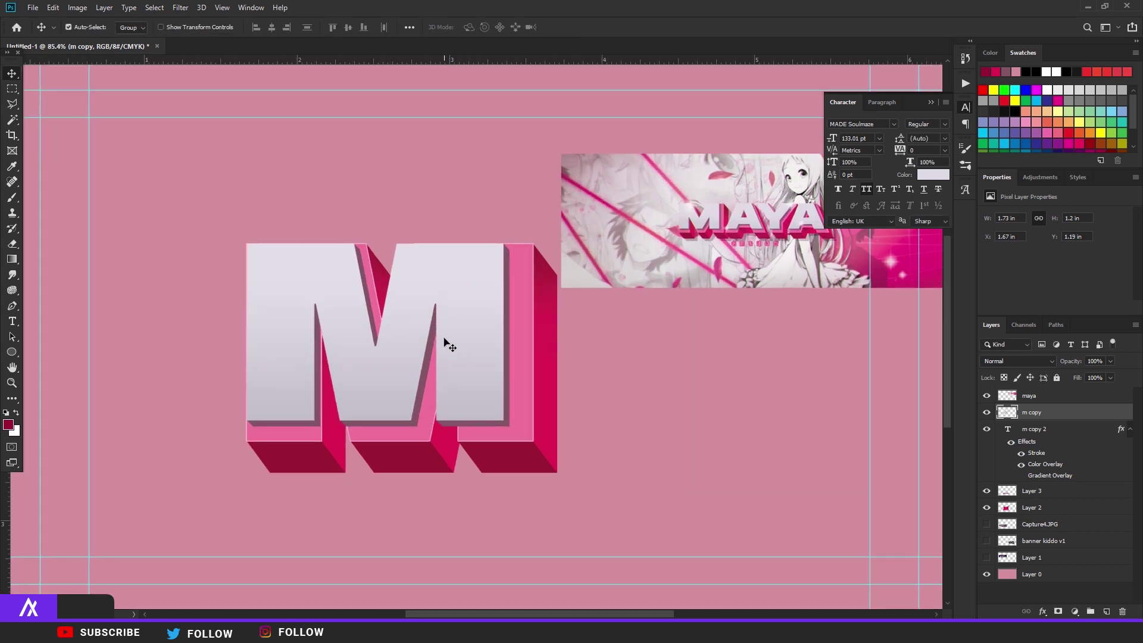
pyautogui.press('Right')
pyautogui.press('Right')
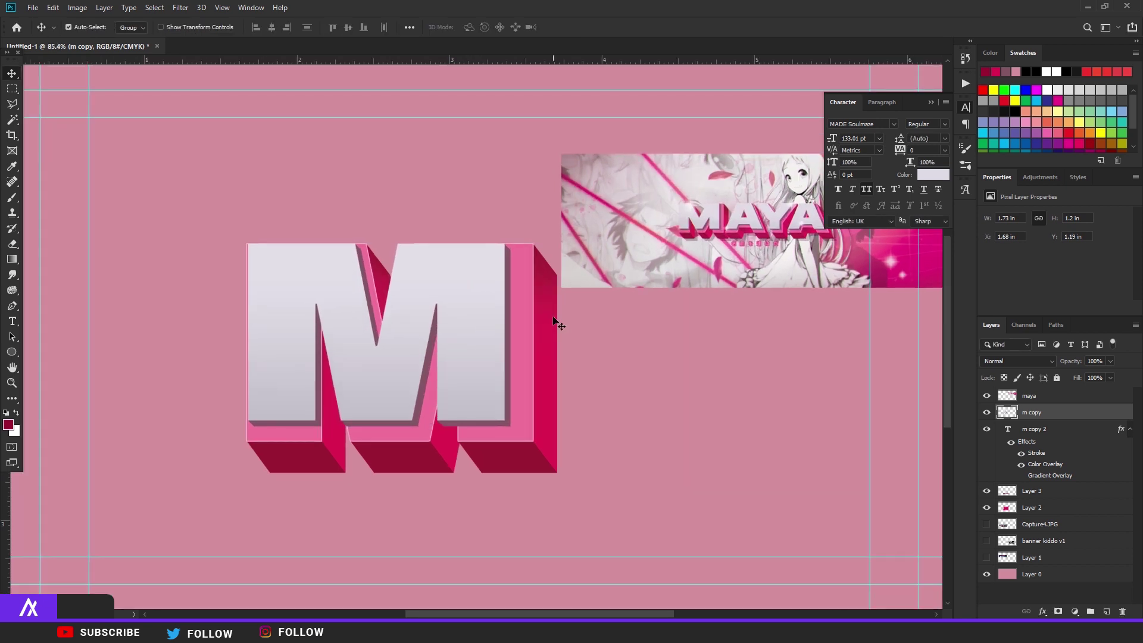
# Examine the finishing light effects on the MAYA banner's lettering and compare them with the large M
pyautogui.scroll(-3, 554, 321)
pyautogui.scroll(3, 533, 329)
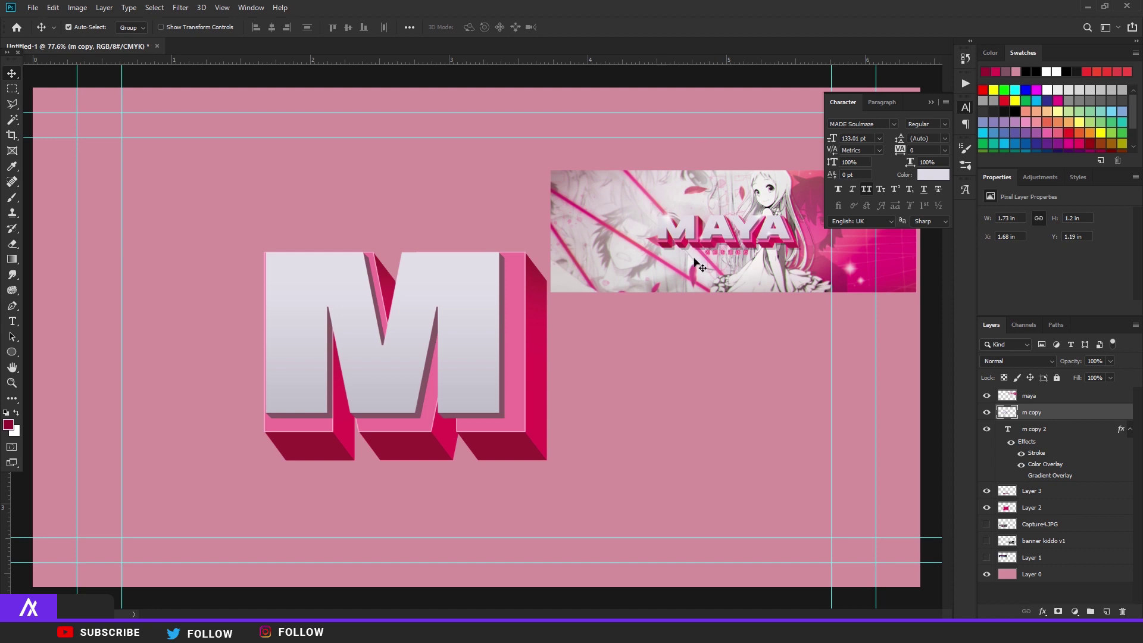
pyautogui.scroll(-2, 485, 357)
pyautogui.scroll(4, 473, 360)
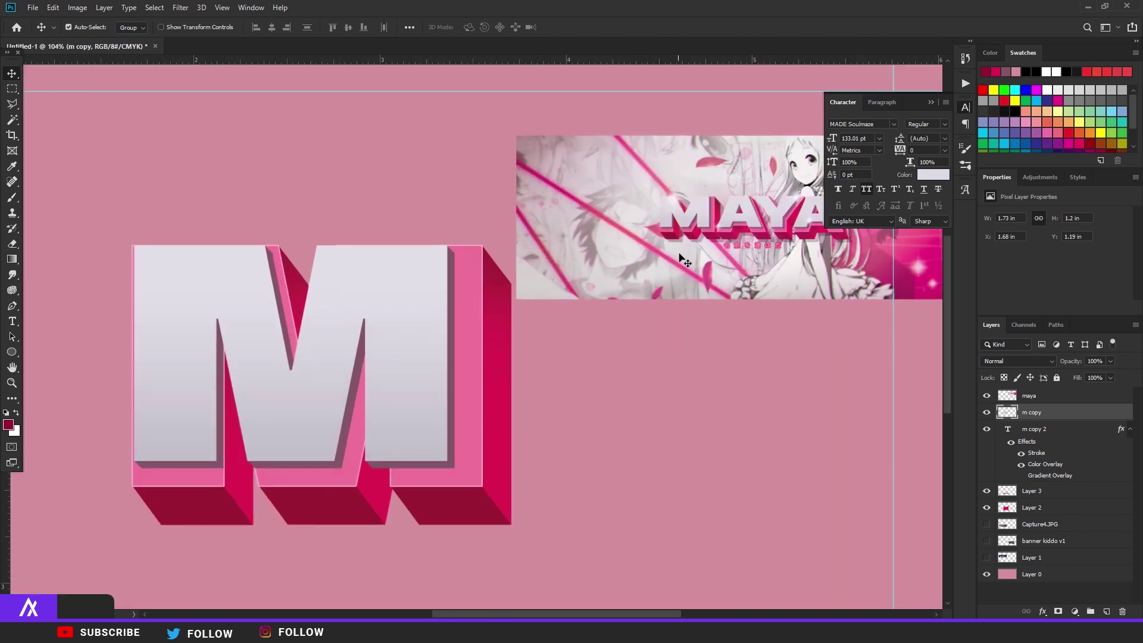
pyautogui.scroll(1, 722, 220)
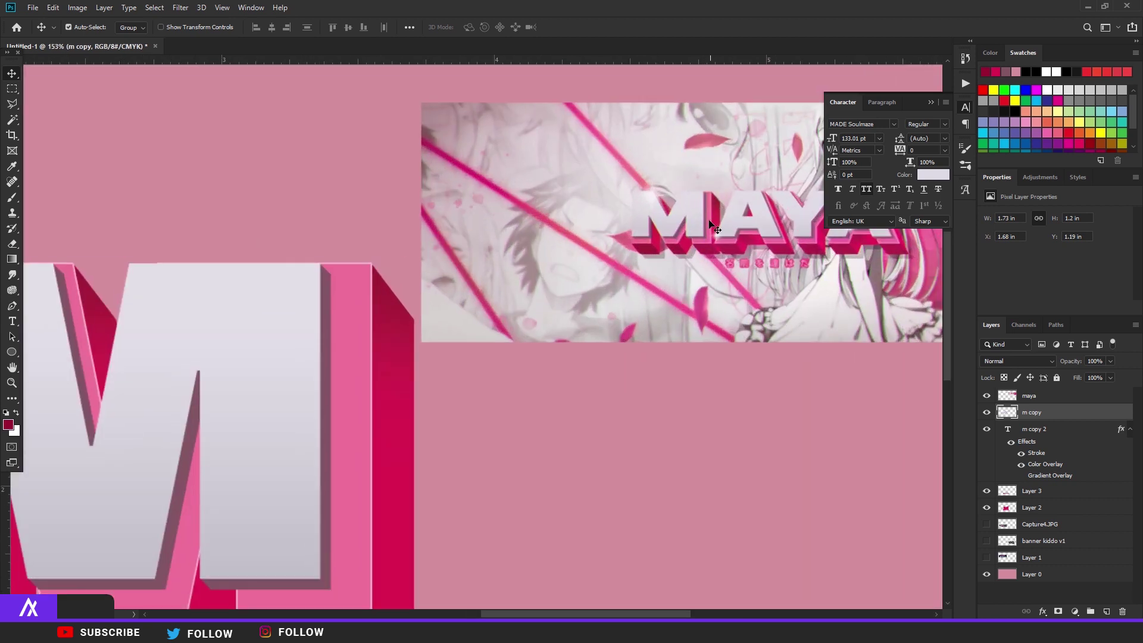
pyautogui.scroll(-3, 655, 256)
pyautogui.scroll(2, 637, 255)
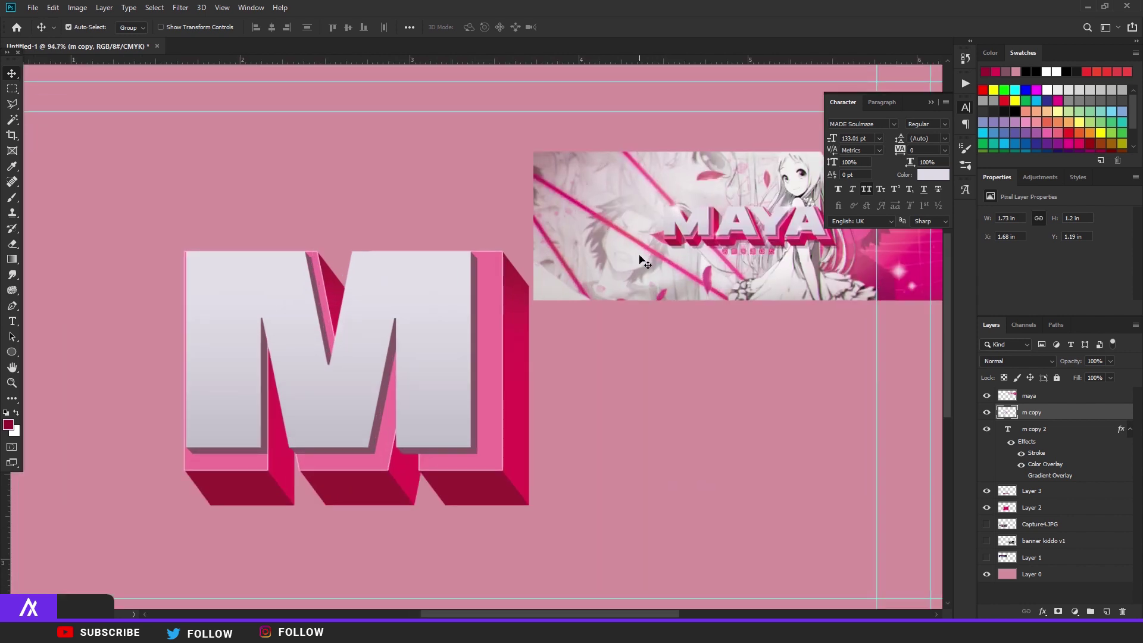
pyautogui.scroll(3, 690, 271)
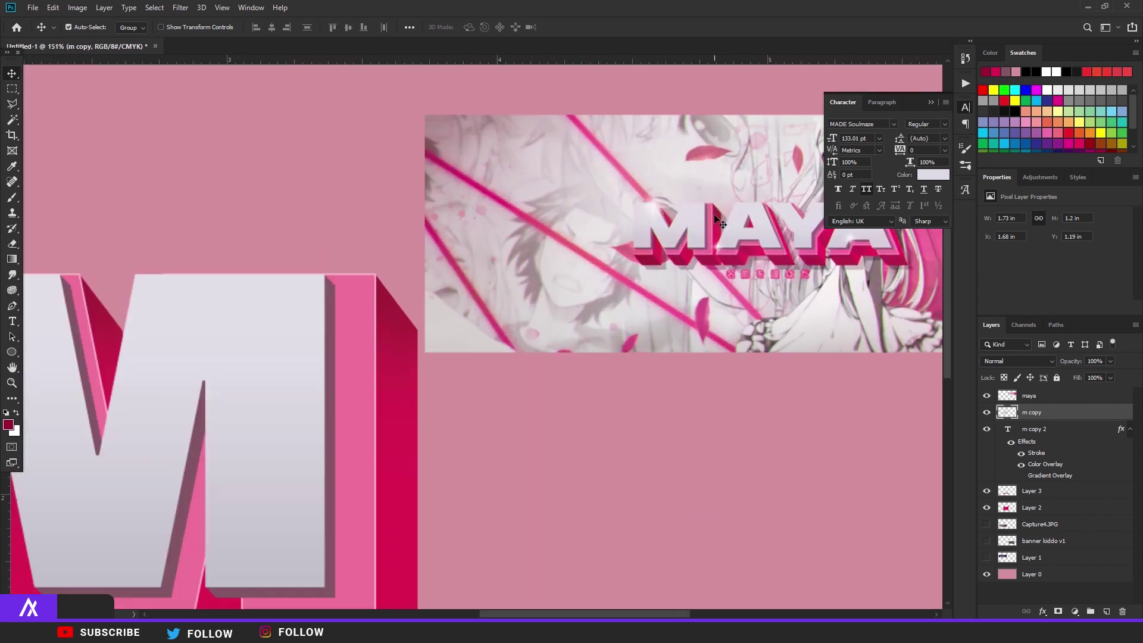
pyautogui.scroll(-4, 628, 305)
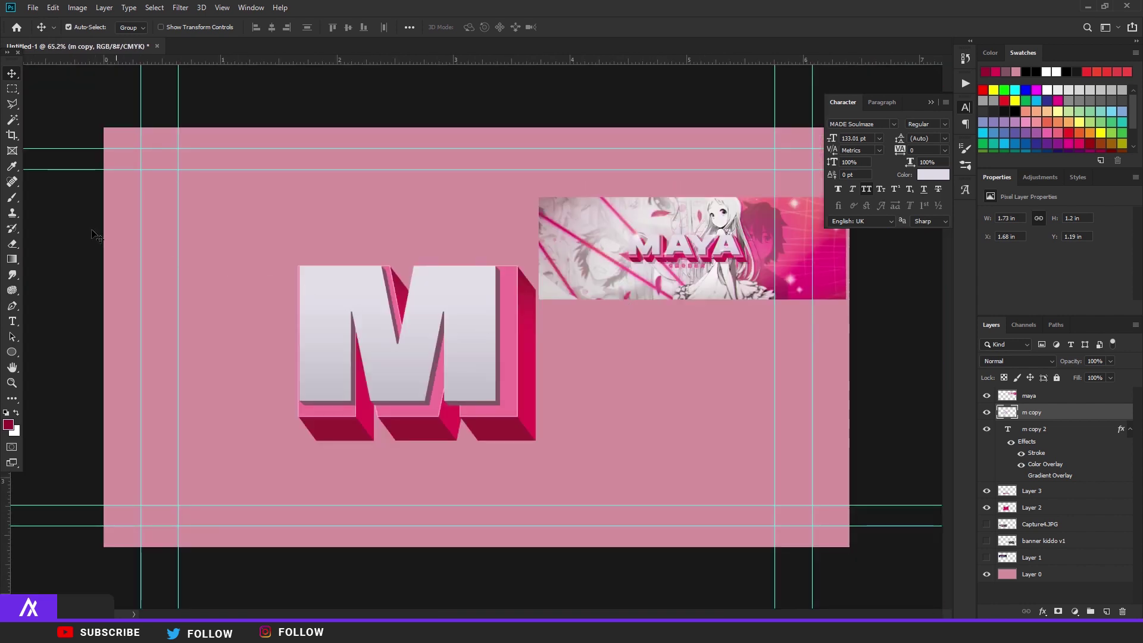
# On a new layer, paint a soft white brush dab beside the M and squash it into a thin horizontal light streak
pyautogui.press('b')
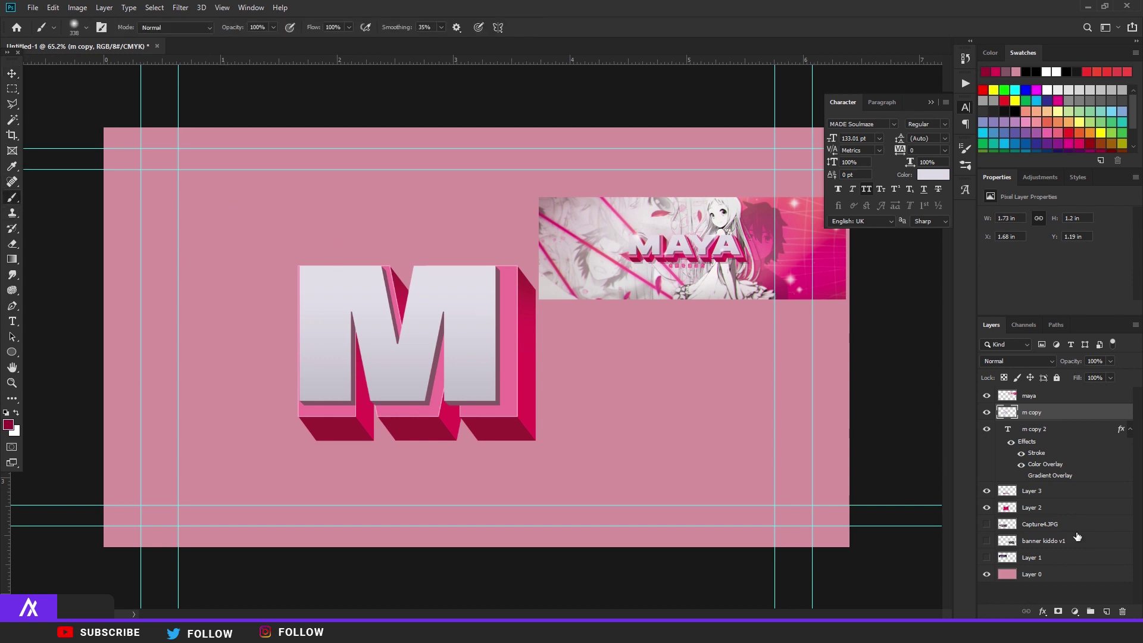
pyautogui.click(1107, 612)
pyautogui.press('x')
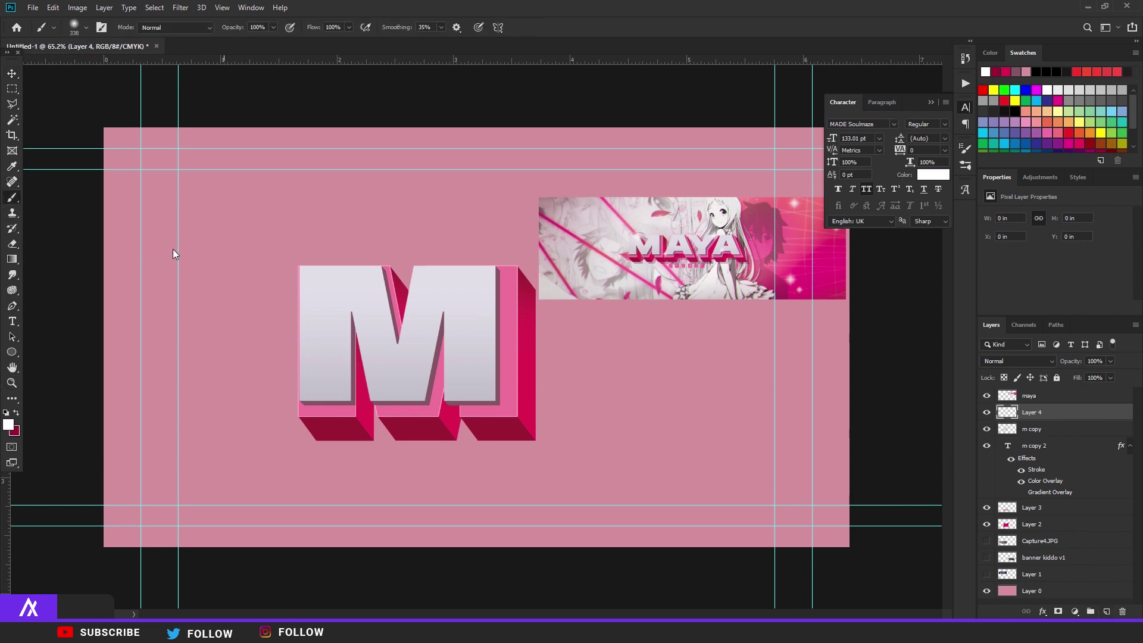
pyautogui.click(220, 297)
pyautogui.hotkey('ctrl', 't')
pyautogui.moveTo(223, 193)
pyautogui.mouseDown()
pyautogui.moveTo(225, 394)
pyautogui.moveTo(265, 413)
pyautogui.mouseUp()
pyautogui.press('Return')
# Duplicate the white light streak and rotate the copy 90° to form a cross
pyautogui.hotkey('ctrl', 'j')
pyautogui.hotkey('ctrl', 't')
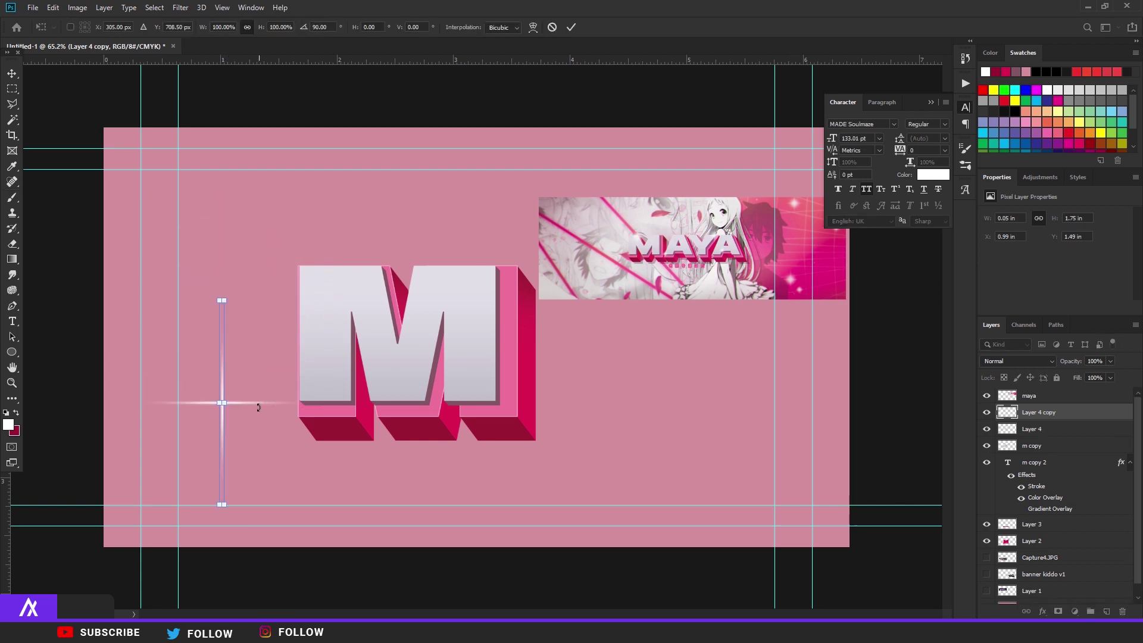
pyautogui.press('Return')
# Paint a soft white glow over the center of the light cross on a new layer
pyautogui.press('b')
pyautogui.click(1111, 611)
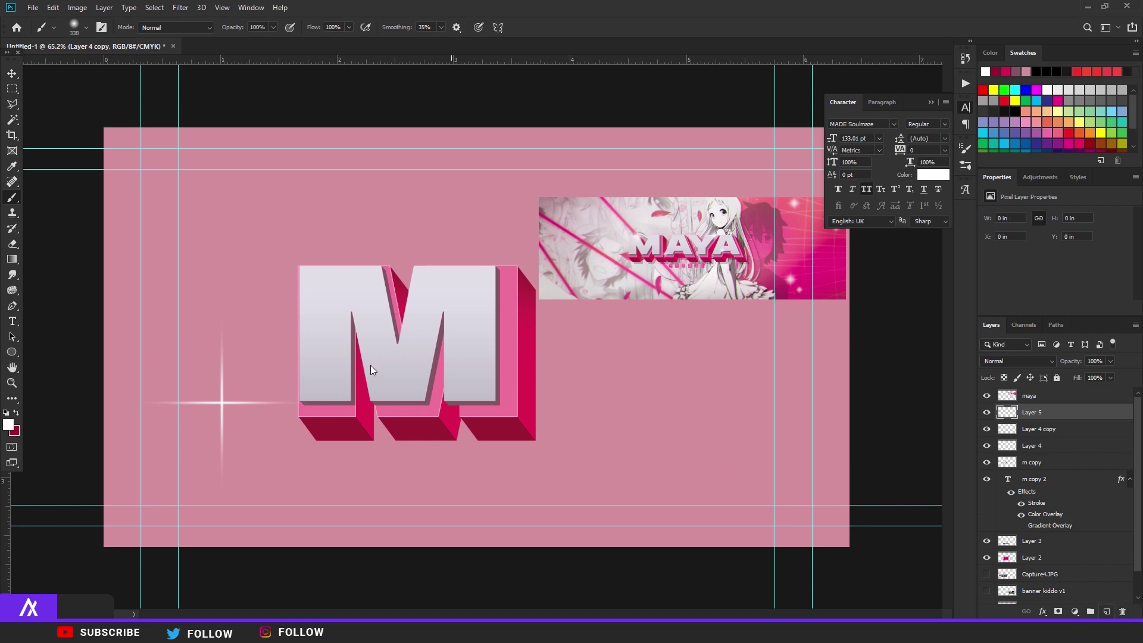
pyautogui.click(222, 404)
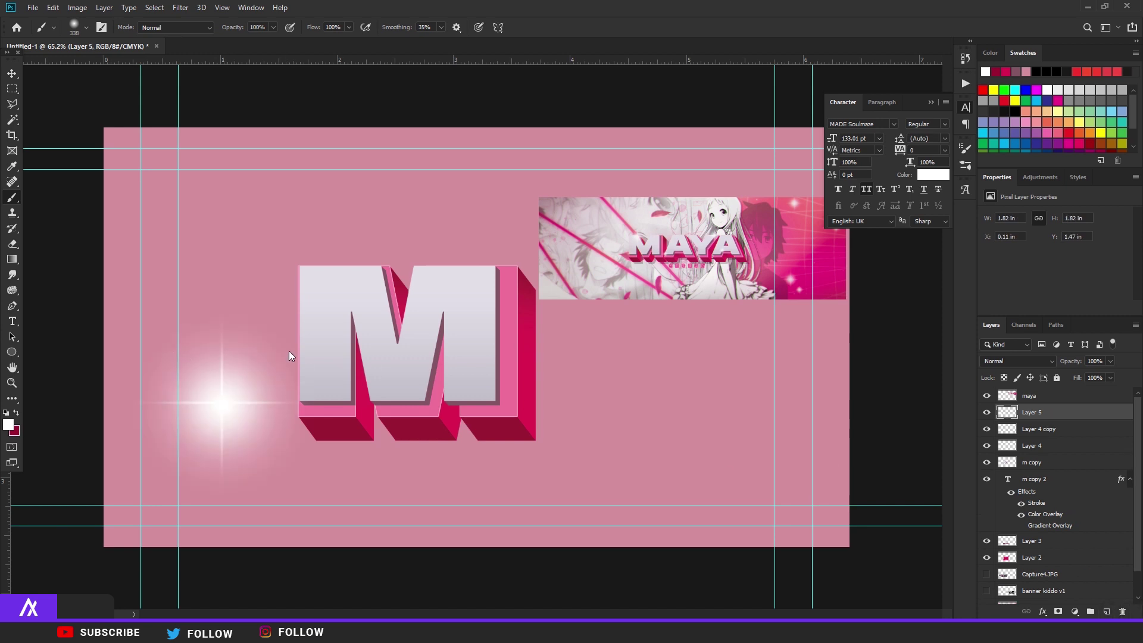
# Merge the three flare layers, then shrink and tilt the flare onto the upper-left corner of the M's grey face
pyautogui.keyDown('shift'); pyautogui.click(1038, 450); pyautogui.keyUp('shift')
pyautogui.hotkey('ctrl', 'e')
pyautogui.hotkey('ctrl', 't')
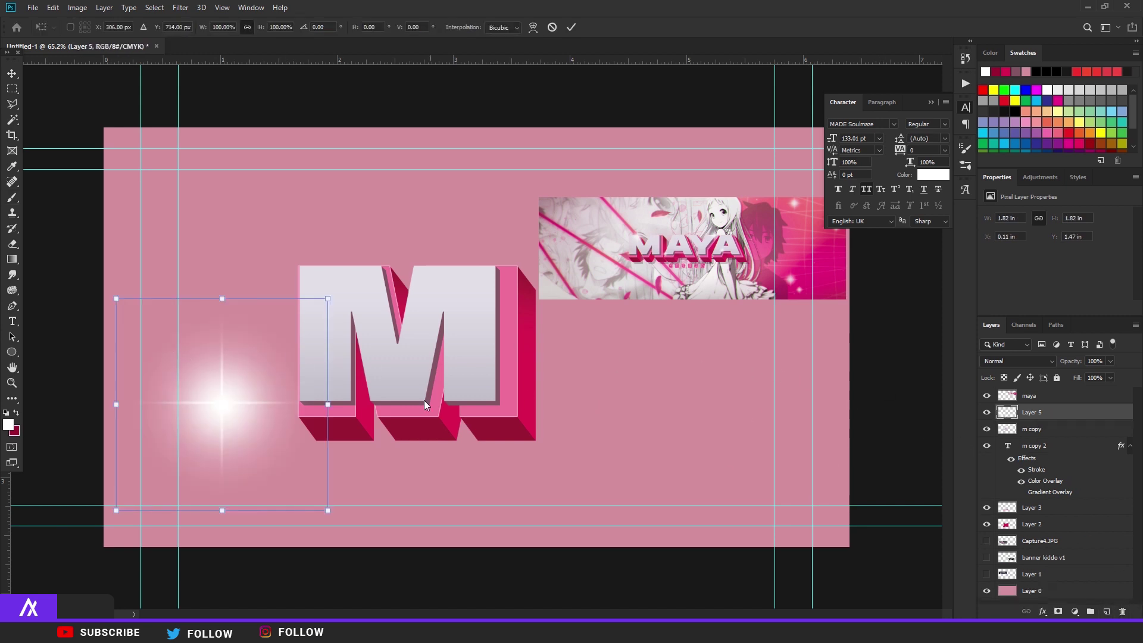
pyautogui.moveTo(244, 391); pyautogui.dragTo(324, 262)
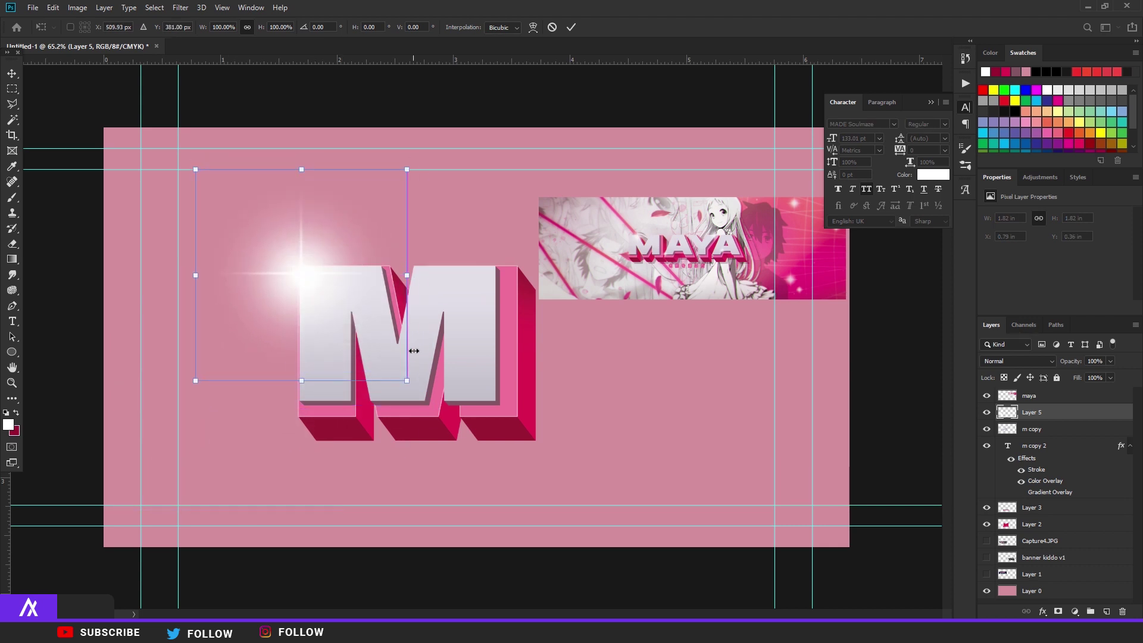
pyautogui.moveTo(407, 383); pyautogui.dragTo(357, 280)
pyautogui.moveTo(280, 256); pyautogui.dragTo(341, 282)
pyautogui.press('Return')
pyautogui.press('b')
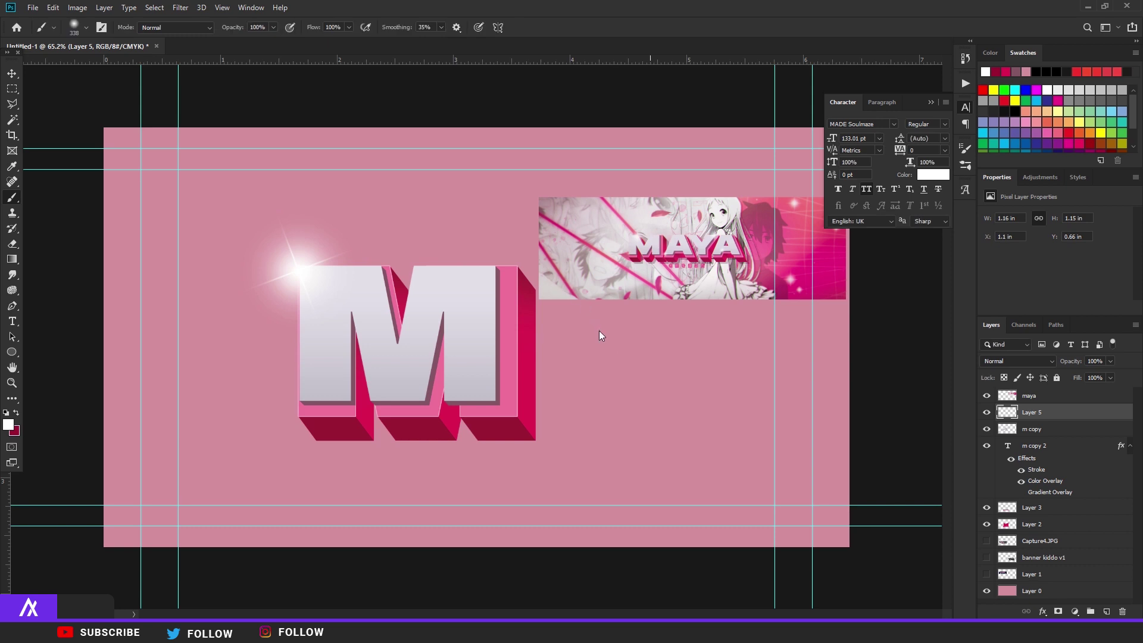
# Merge the M's layers with the flare and shrink the result to about 0.51 in wide beneath the MAYA banner
pyautogui.scroll(3, 488, 288)
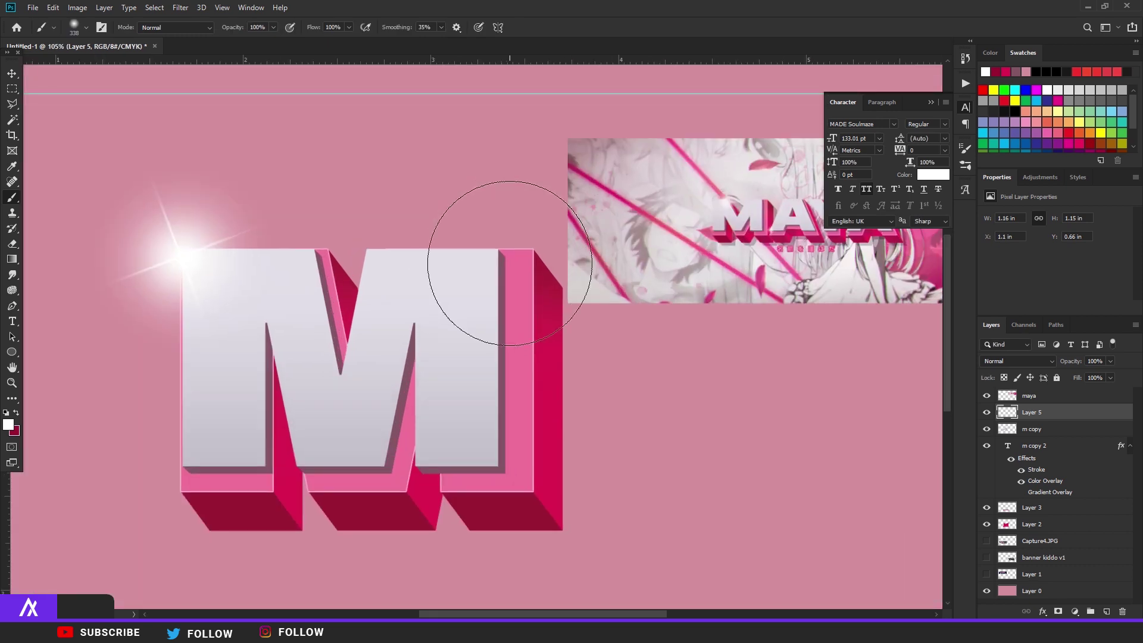
pyautogui.press('v')
pyautogui.scroll(-4, 464, 388)
pyautogui.scroll(3, 488, 353)
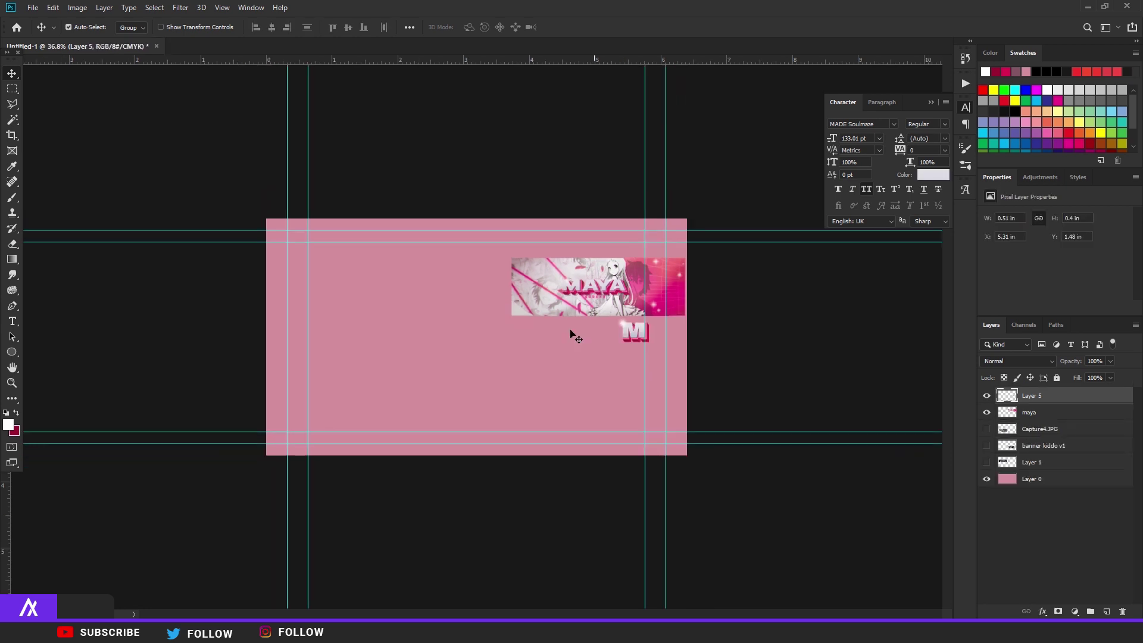
pyautogui.scroll(2, 576, 336)
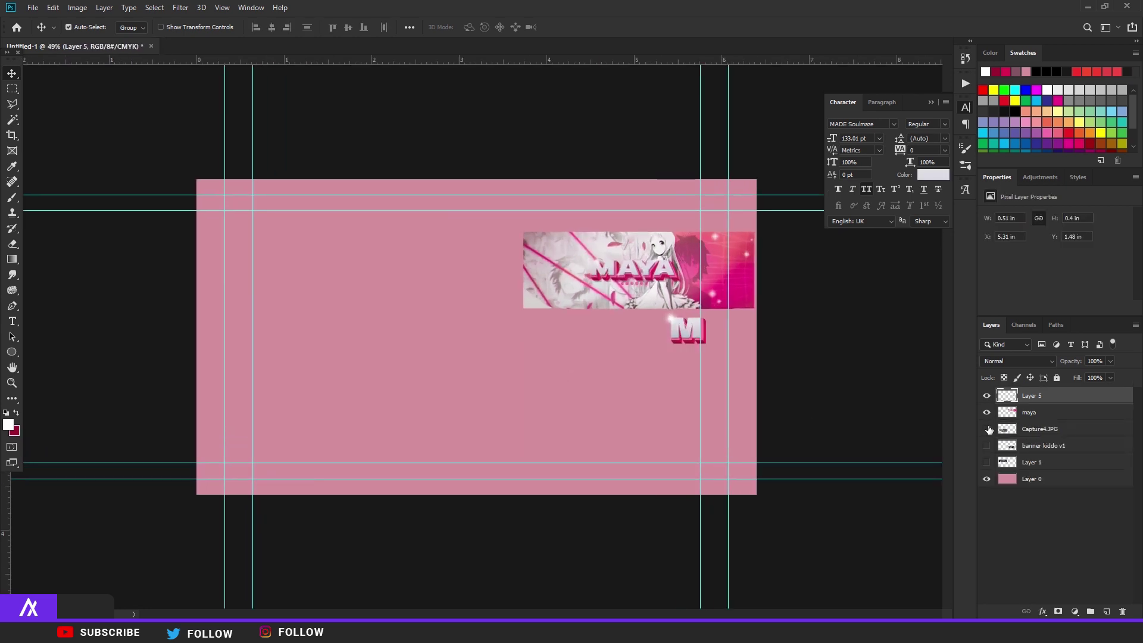
# Show and select the Capture4.JPG layer containing the PSYCO banner as the next reference
pyautogui.click(986, 429)
pyautogui.click(1039, 429)
pyautogui.scroll(3, 434, 393)
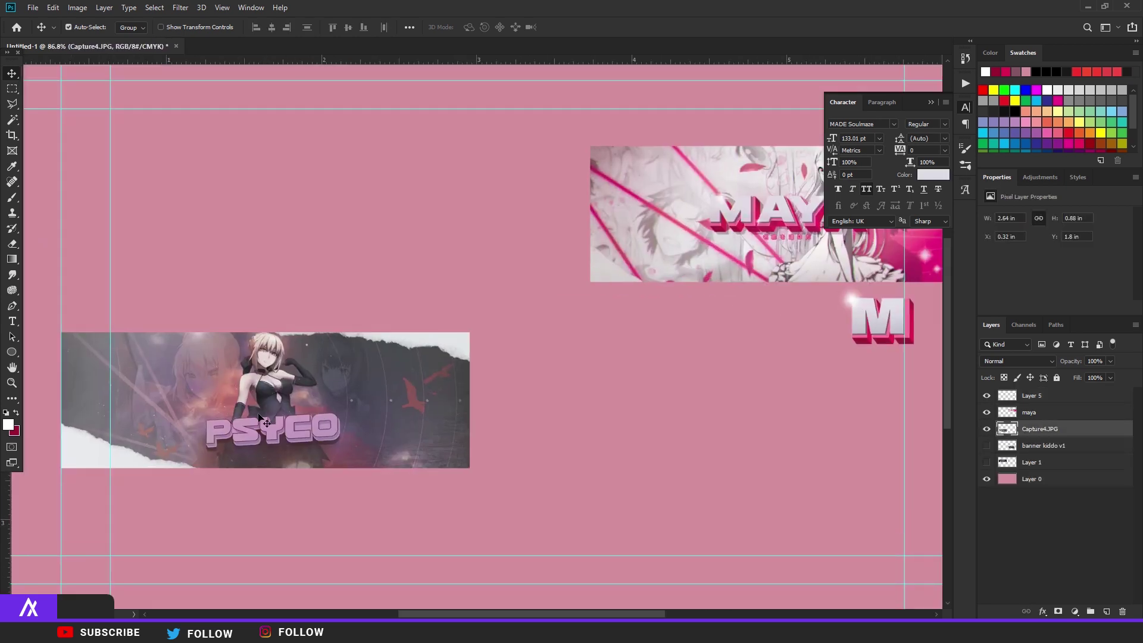
pyautogui.moveTo(274, 400); pyautogui.dragTo(448, 254)
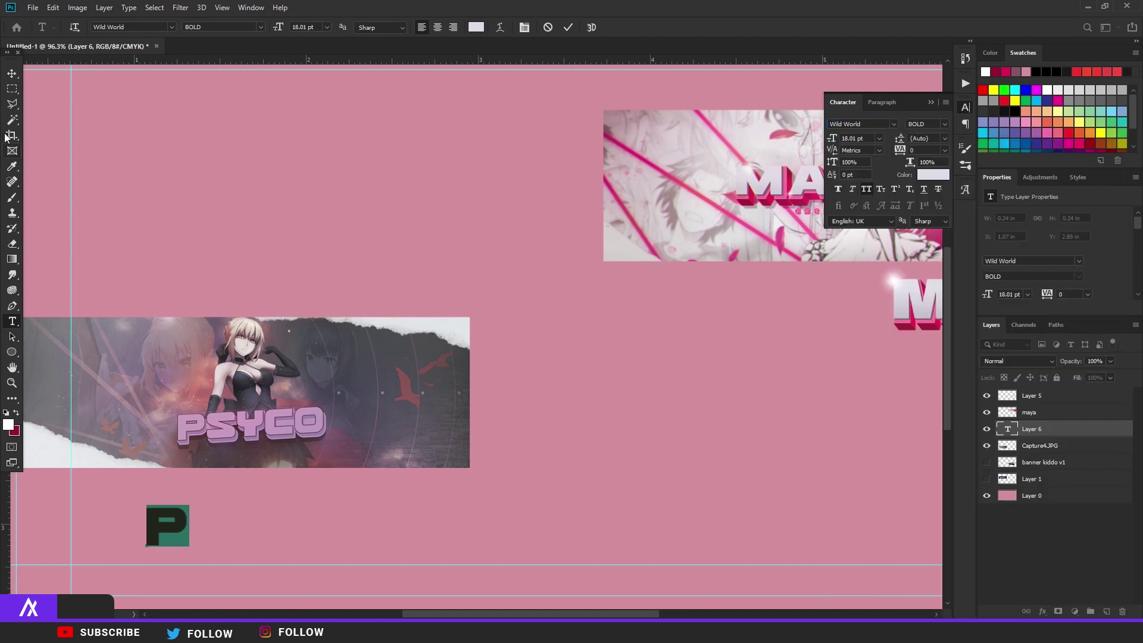
# Commit the letter P text and place it just below the PSYCO lettering, at about X 1.2 in, Y 2.78 in
pyautogui.click(12, 73)
pyautogui.scroll(3, 197, 512)
pyautogui.moveTo(196, 512); pyautogui.dragTo(391, 401)
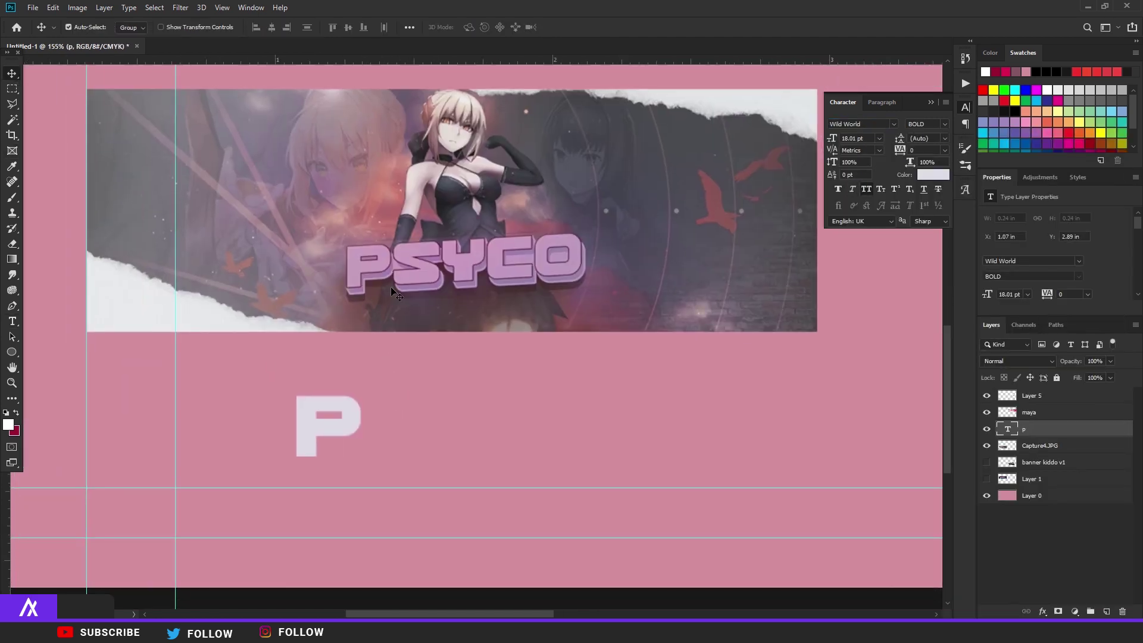
pyautogui.scroll(2, 390, 287)
pyautogui.scroll(-4, 359, 317)
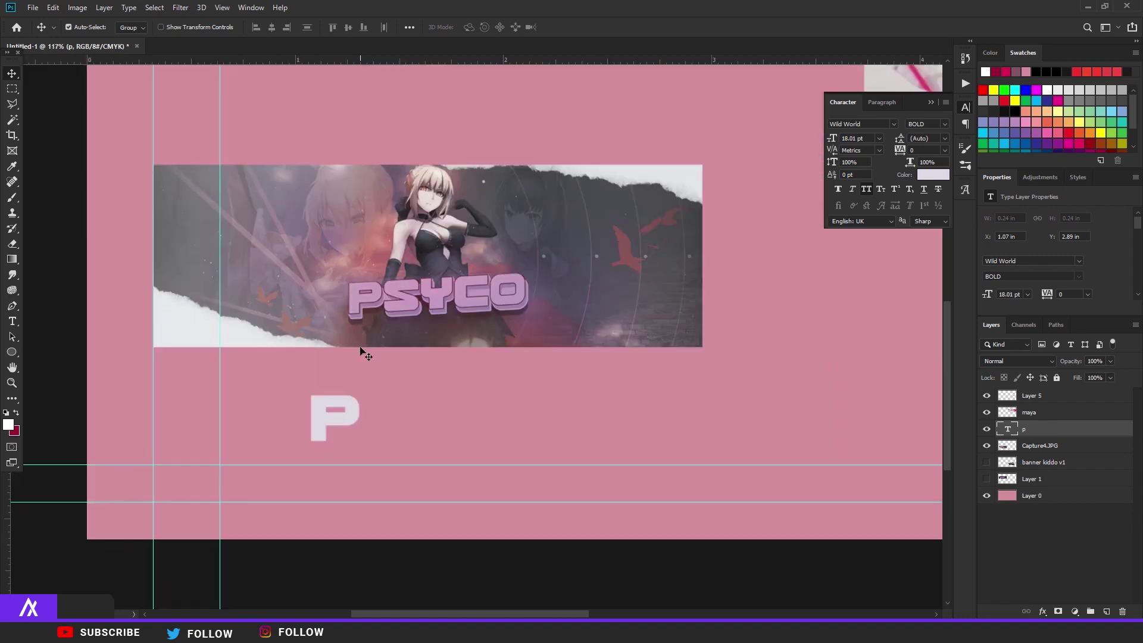
pyautogui.moveTo(350, 403); pyautogui.dragTo(378, 383)
pyautogui.scroll(-3, 380, 373)
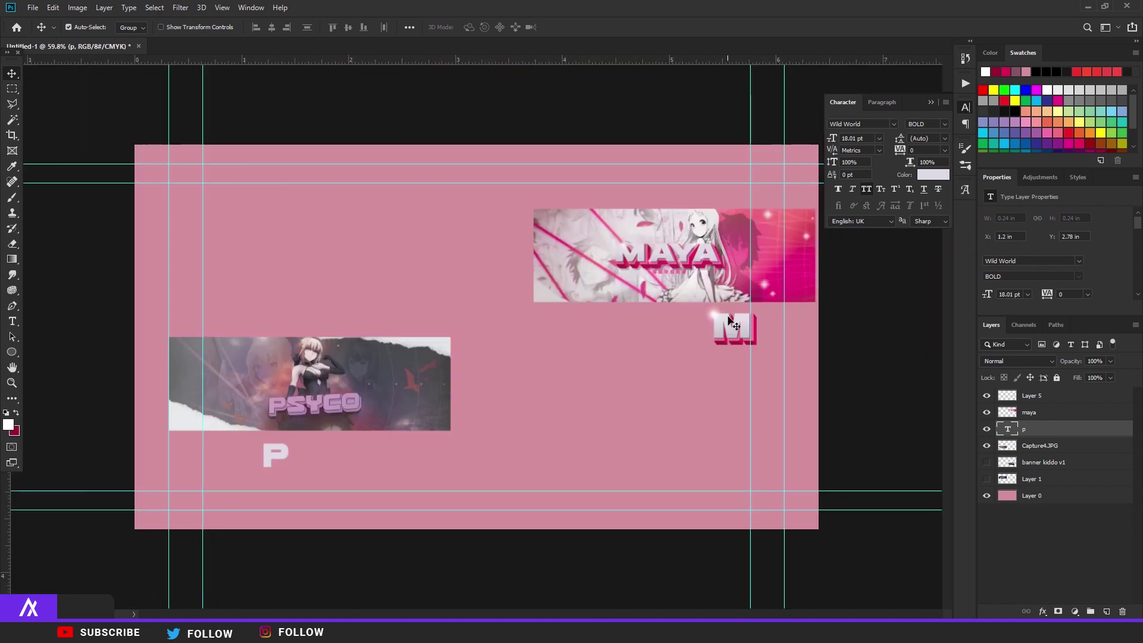
pyautogui.scroll(2, 731, 323)
pyautogui.hscroll(-3, 607, 273)
pyautogui.scroll(2, 231, 426)
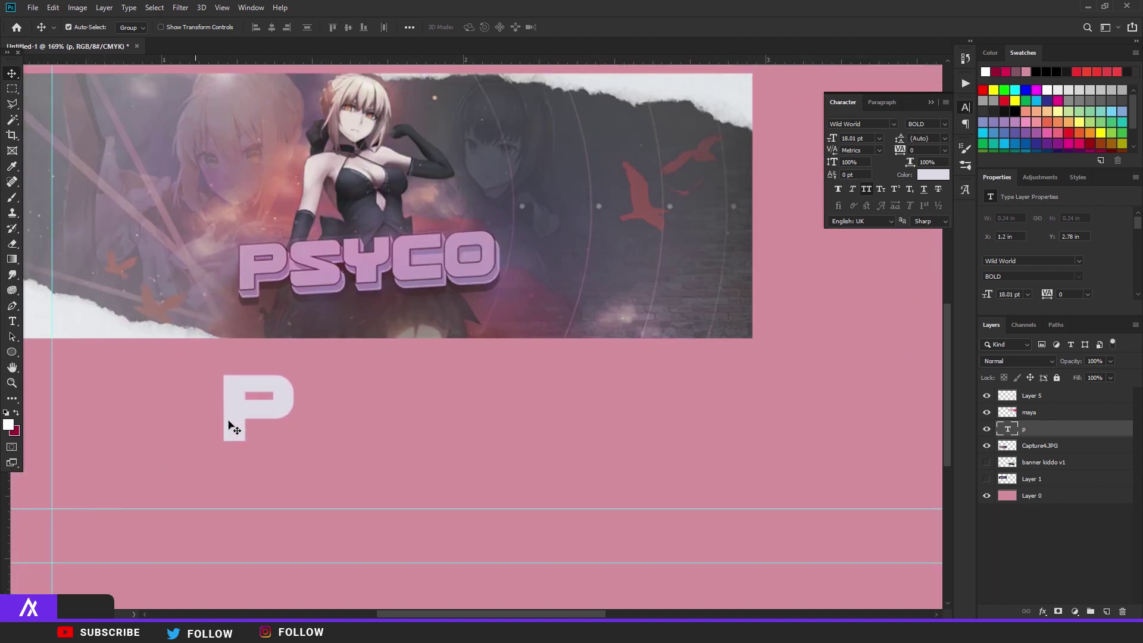
pyautogui.scroll(2, 231, 426)
pyautogui.moveTo(232, 398); pyautogui.dragTo(343, 412)
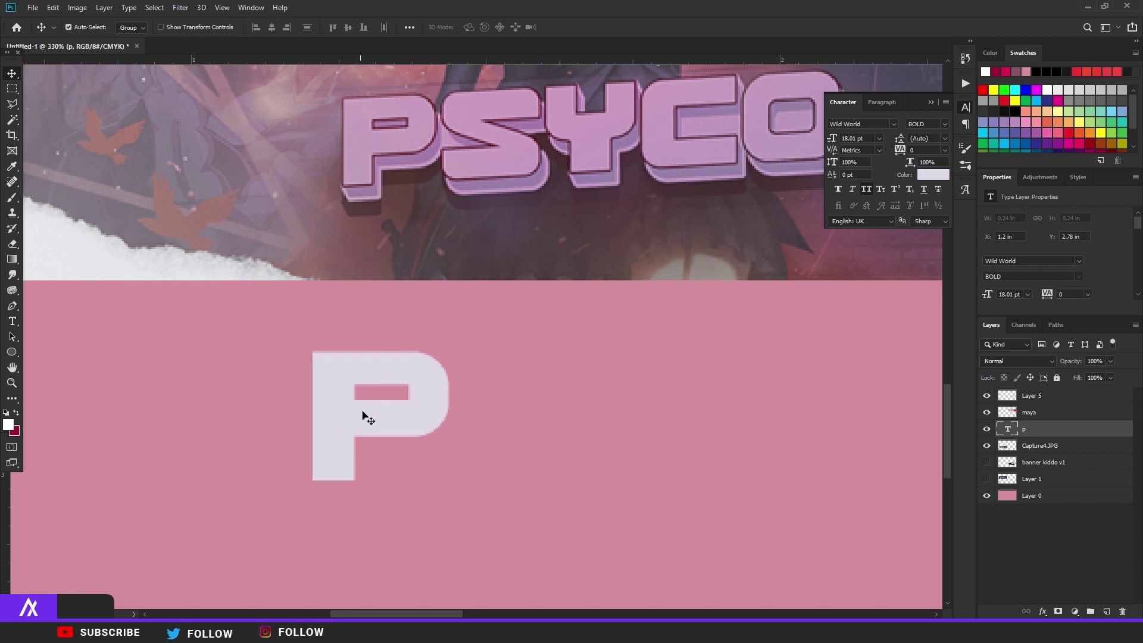
# Add a Color Overlay to the P in the light purple of the PSYCO letter faces
pyautogui.doubleClick(1071, 430)
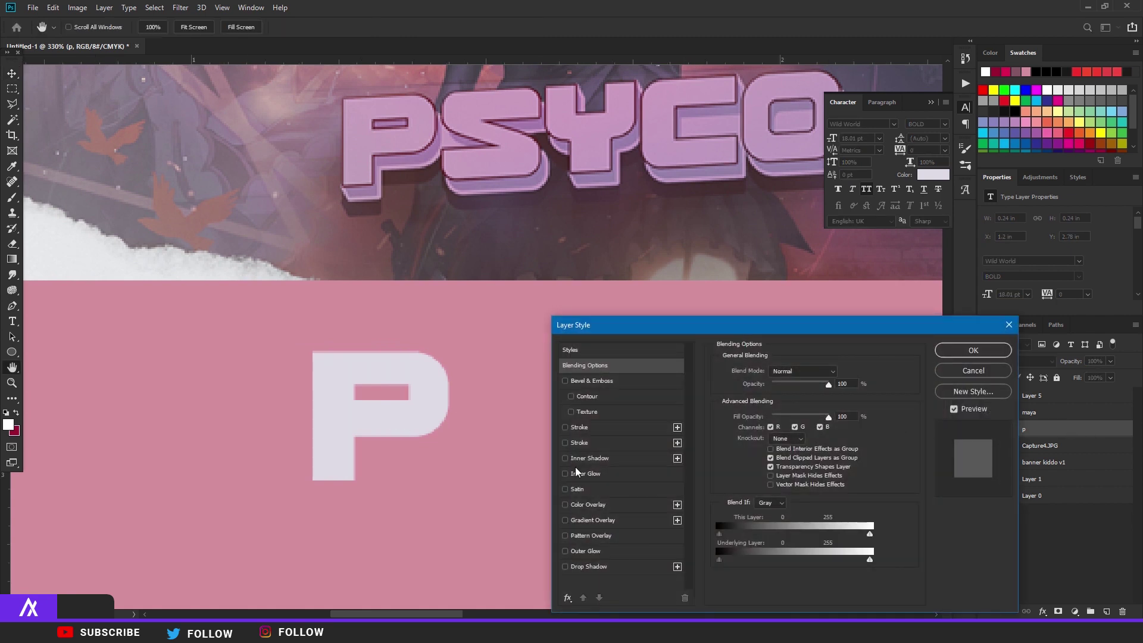
pyautogui.click(588, 504)
pyautogui.click(839, 372)
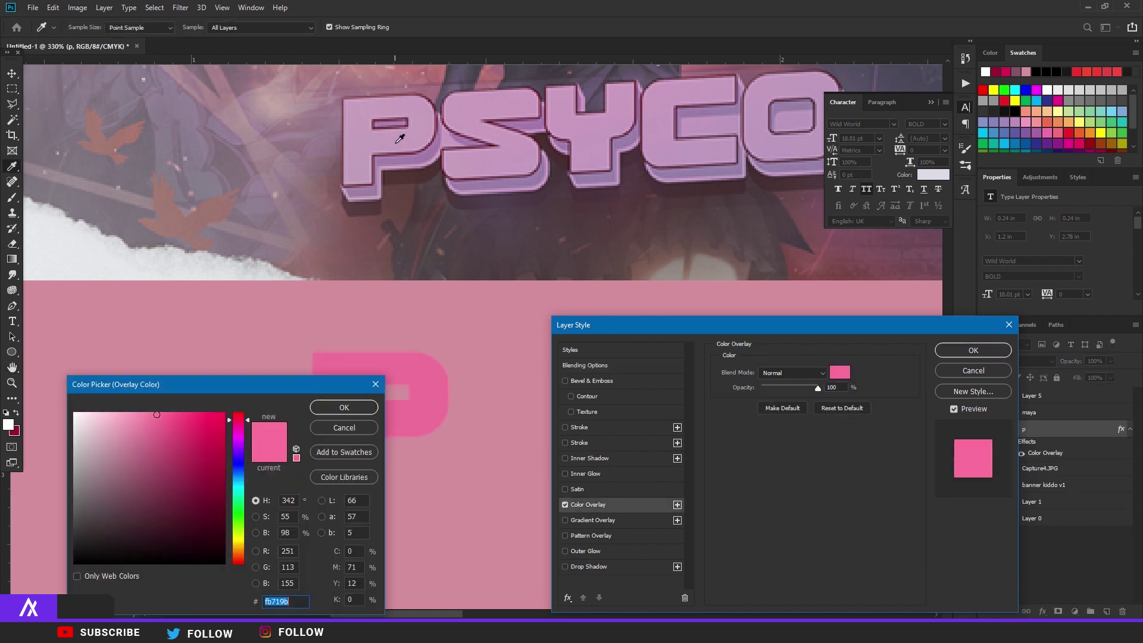
pyautogui.click(104, 445)
pyautogui.click(337, 407)
# Add a 2 px centered stroke to the P in the dark plum of the PSYCO lettering's outline
pyautogui.click(607, 427)
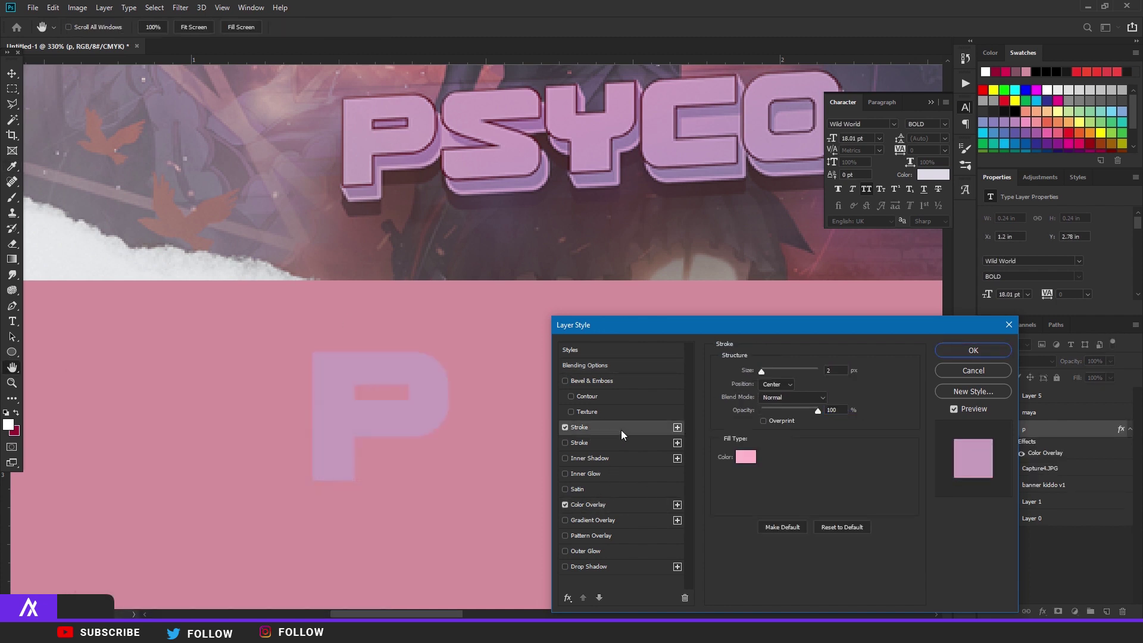
pyautogui.click(745, 457)
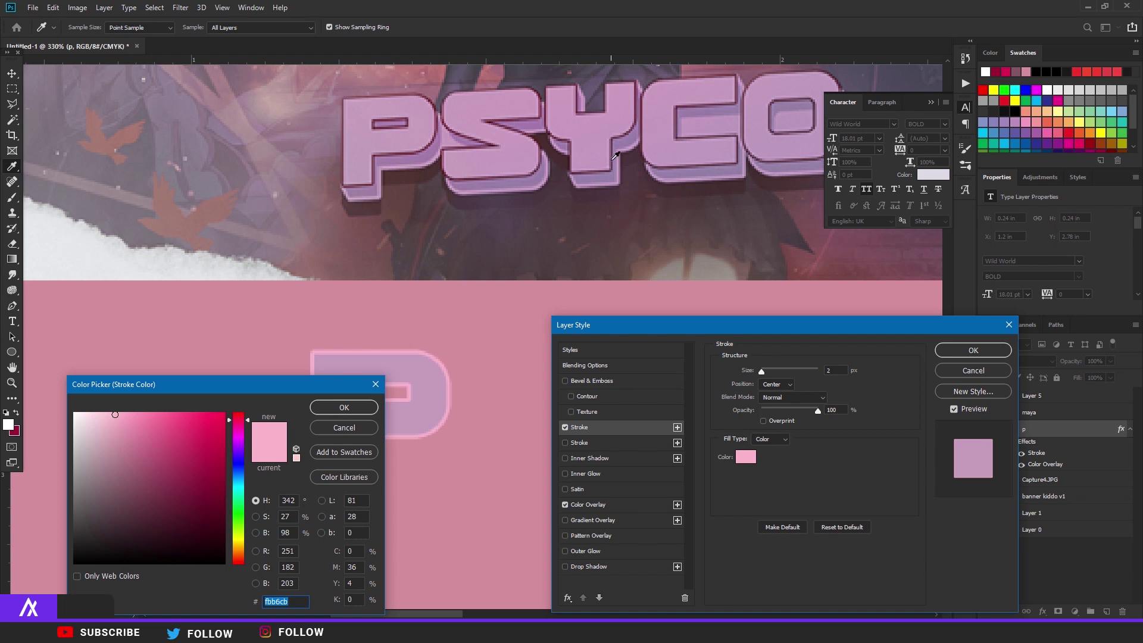
pyautogui.click(574, 186)
pyautogui.click(344, 408)
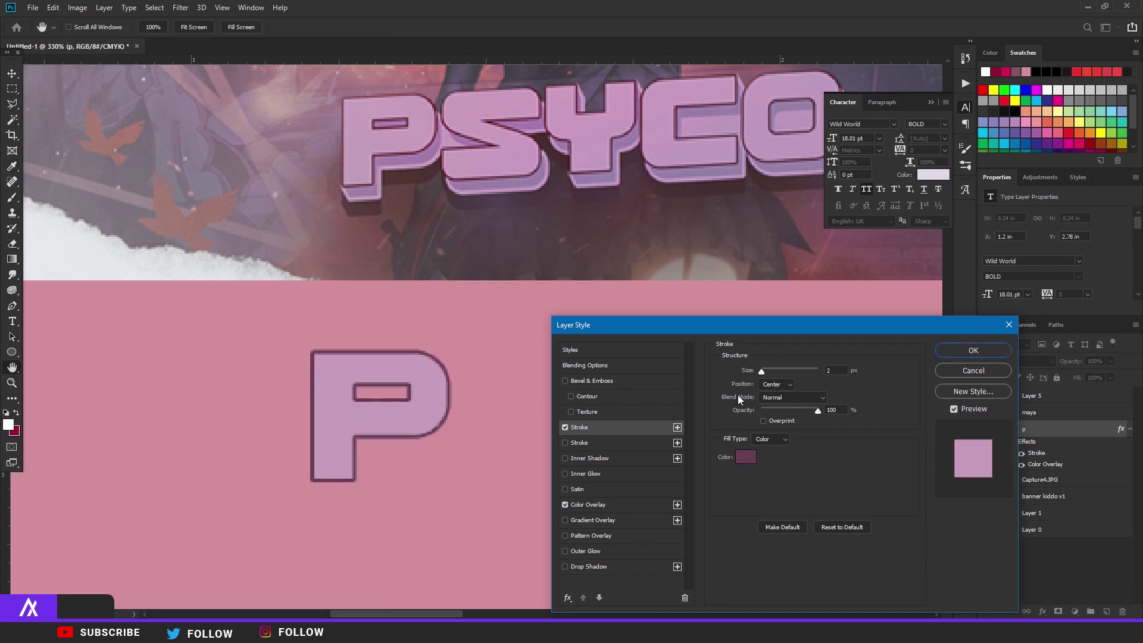
pyautogui.click(948, 356)
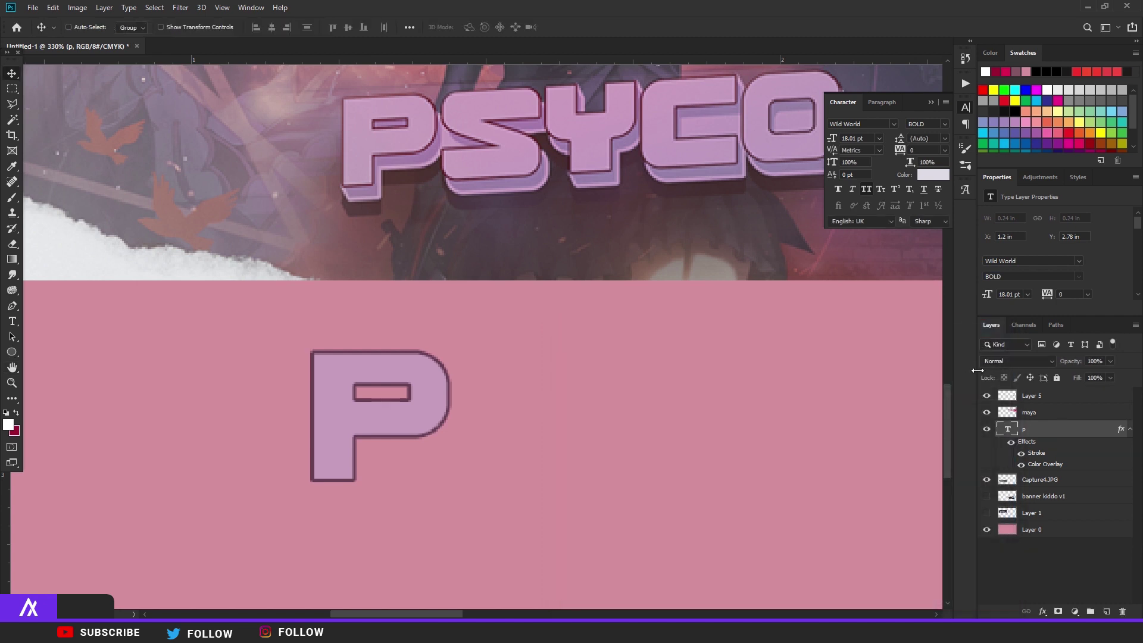
# Duplicate the styled P layer and select the original p layer underneath the copy
pyautogui.hotkey('ctrl', 'j')
pyautogui.rightClick(1069, 434)
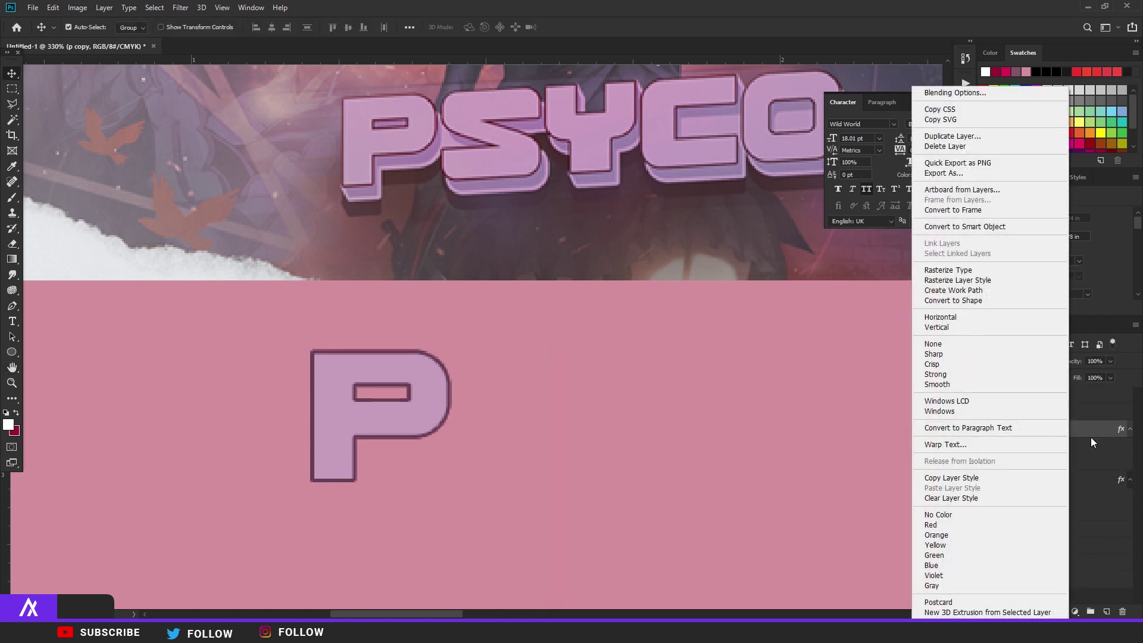
pyautogui.click(1091, 437)
pyautogui.click(1073, 485)
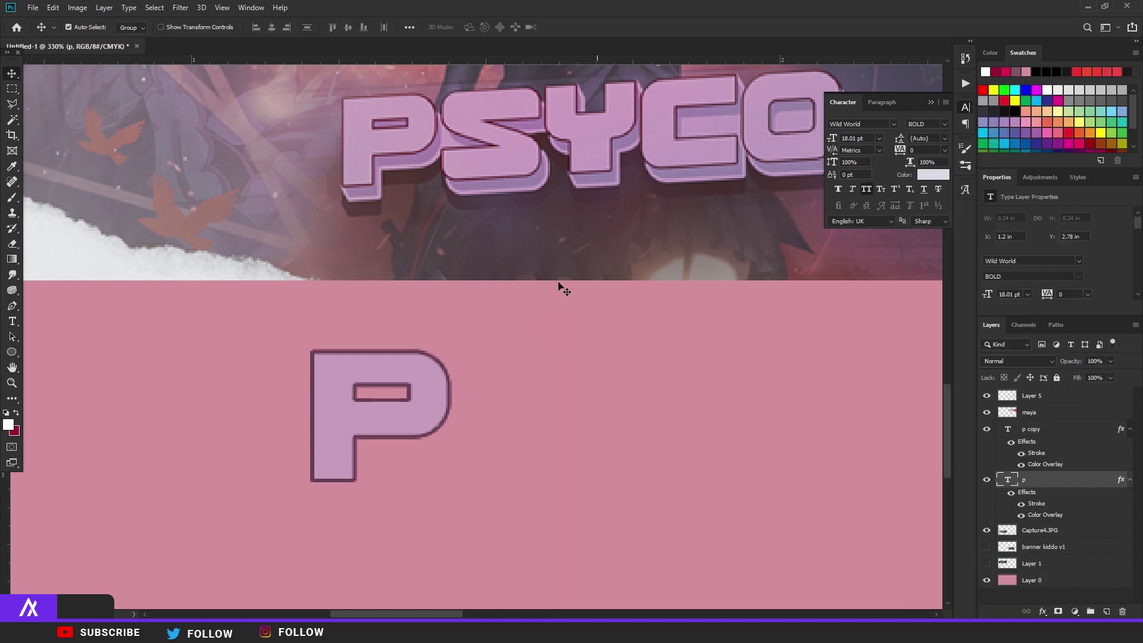
# Turn off the stroke on the lower P and set its Color Overlay to the darker purple a47da7
pyautogui.doubleClick(1082, 483)
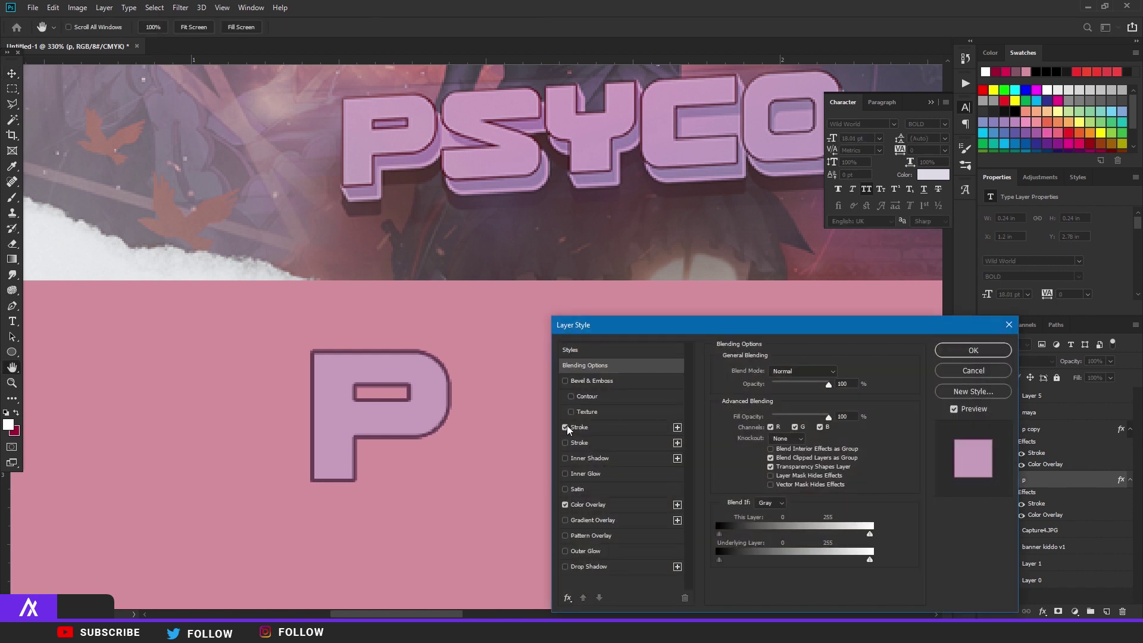
pyautogui.click(565, 426)
pyautogui.click(597, 505)
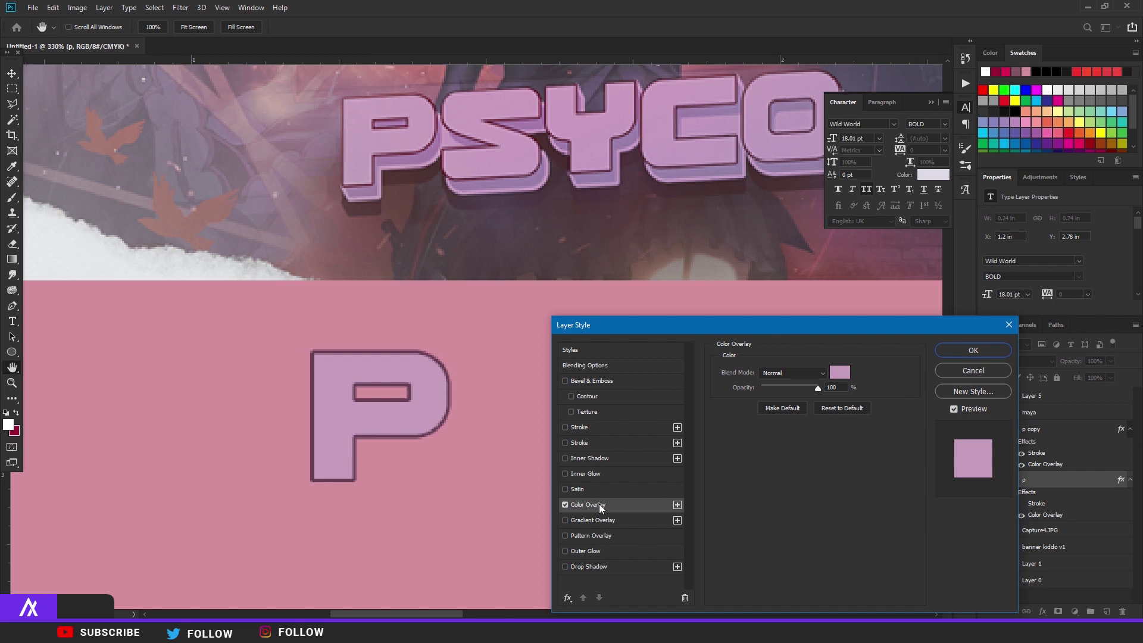
pyautogui.click(839, 372)
pyautogui.click(409, 165)
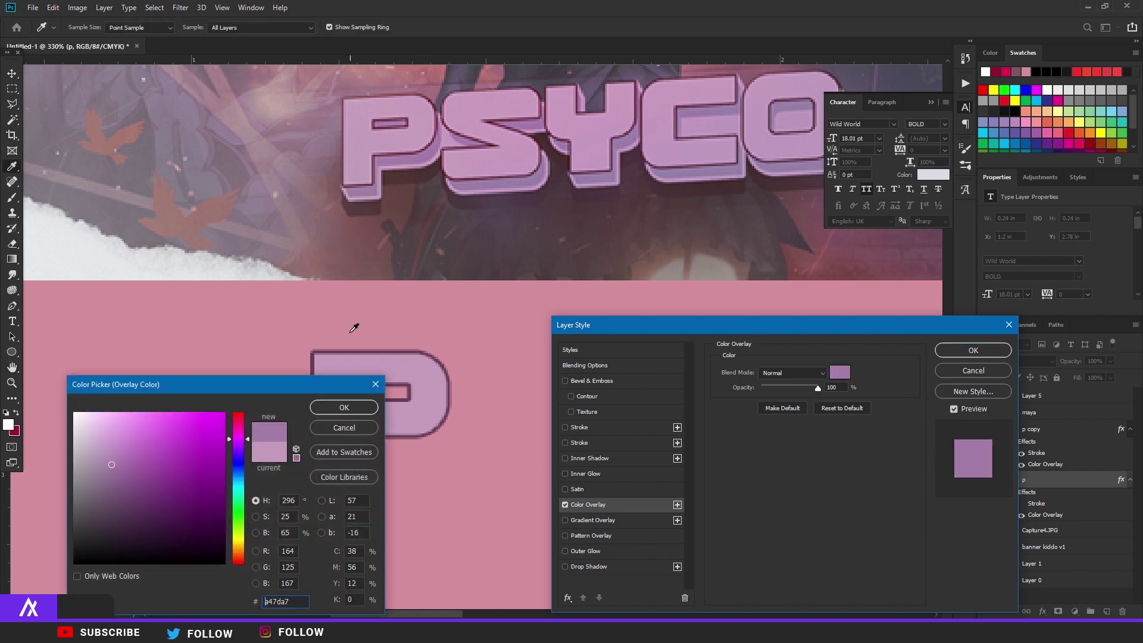
pyautogui.click(344, 410)
pyautogui.click(973, 350)
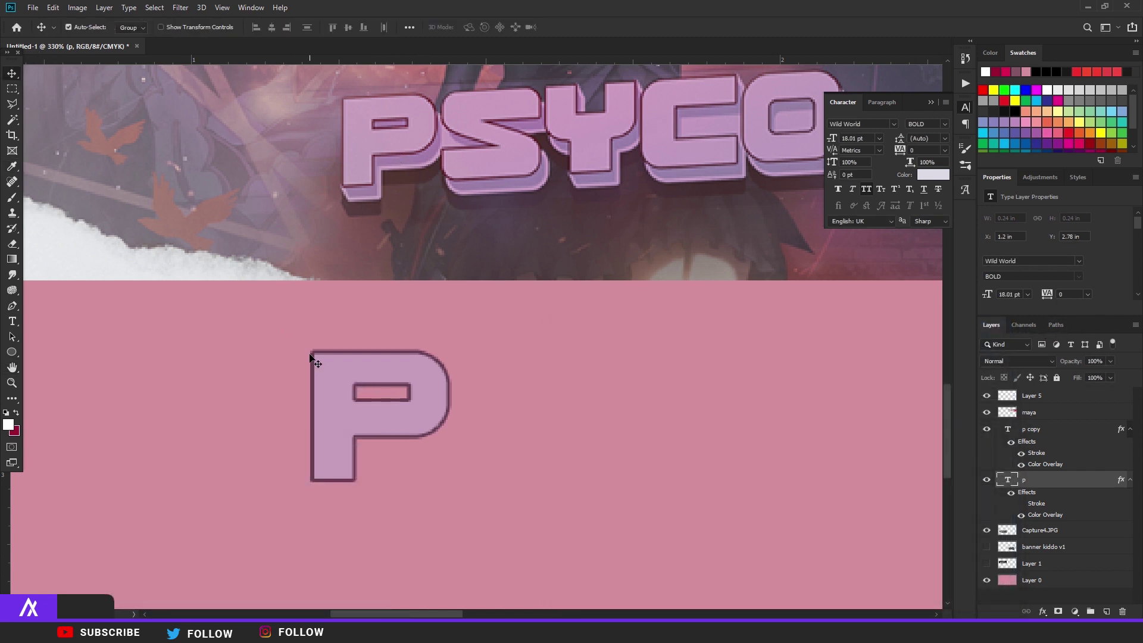
# Offset the darker lower P by about 3 px right and 8 px down to form the letter's depth
pyautogui.hotkey('shift', 'Down')
pyautogui.press('Right')
pyautogui.press('Right')
pyautogui.press('Right')
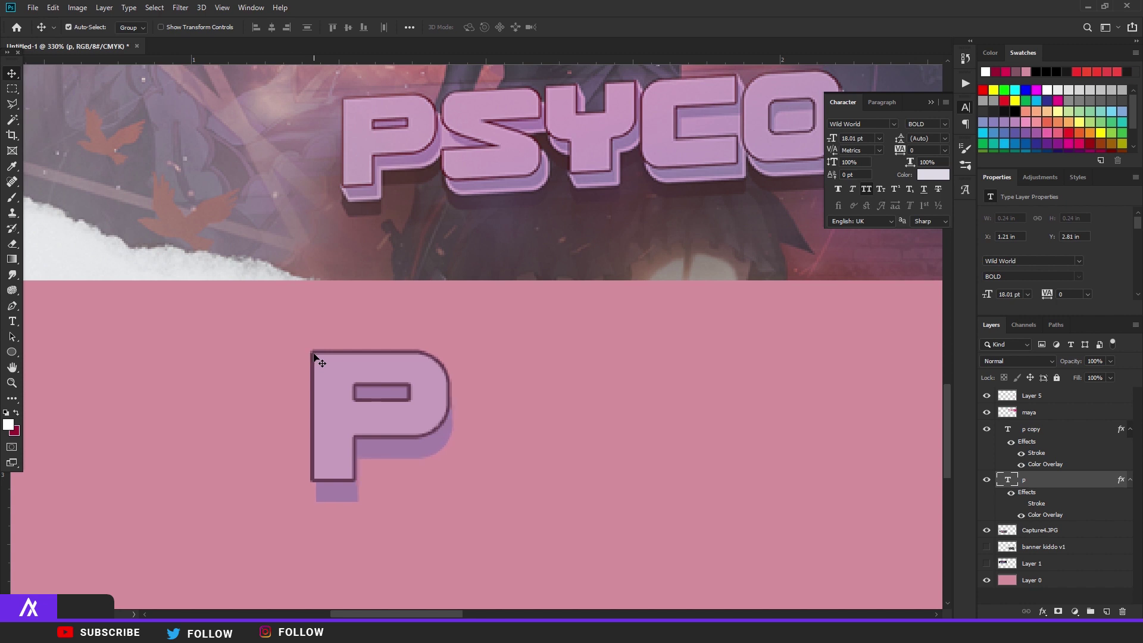
pyautogui.press('Up')
pyautogui.press('Right')
pyautogui.press('Up')
pyautogui.press('Up')
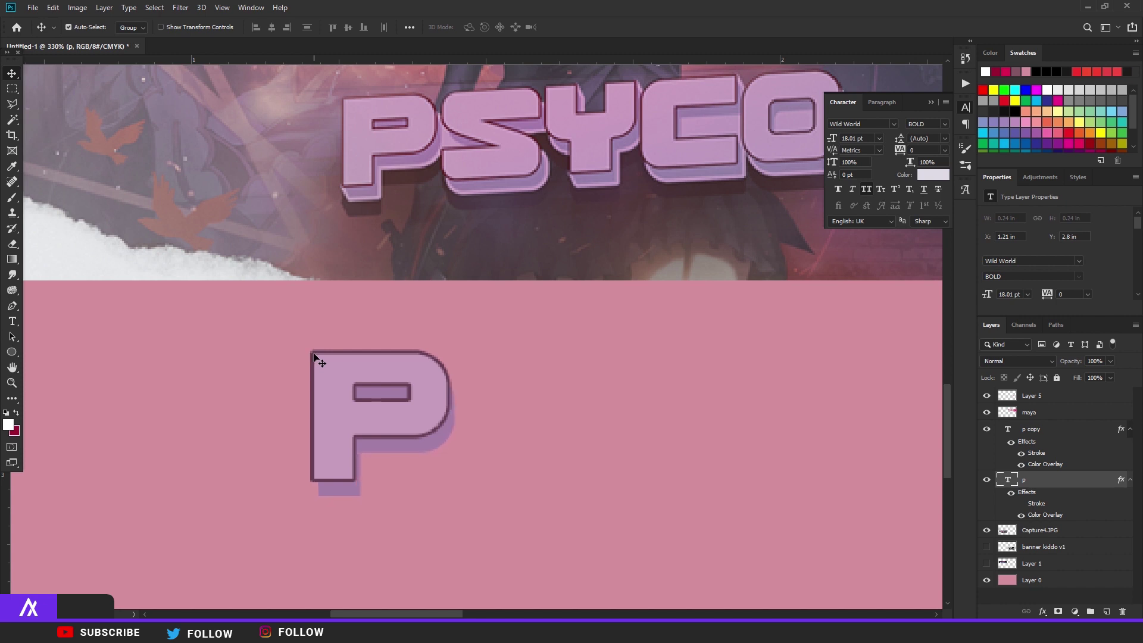
# On a new layer between the two P layers, fill a polygonal selection bridging the stem's lower-left corner with the matching darker purple
pyautogui.scroll(2, 322, 481)
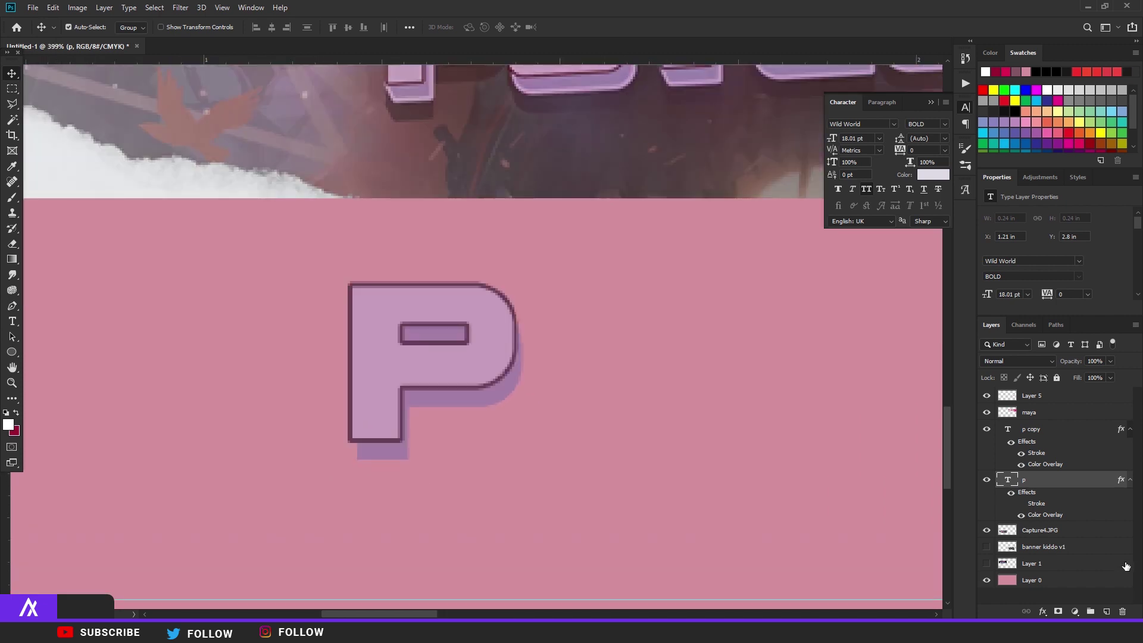
pyautogui.click(1105, 611)
pyautogui.click(12, 106)
pyautogui.scroll(5, 369, 446)
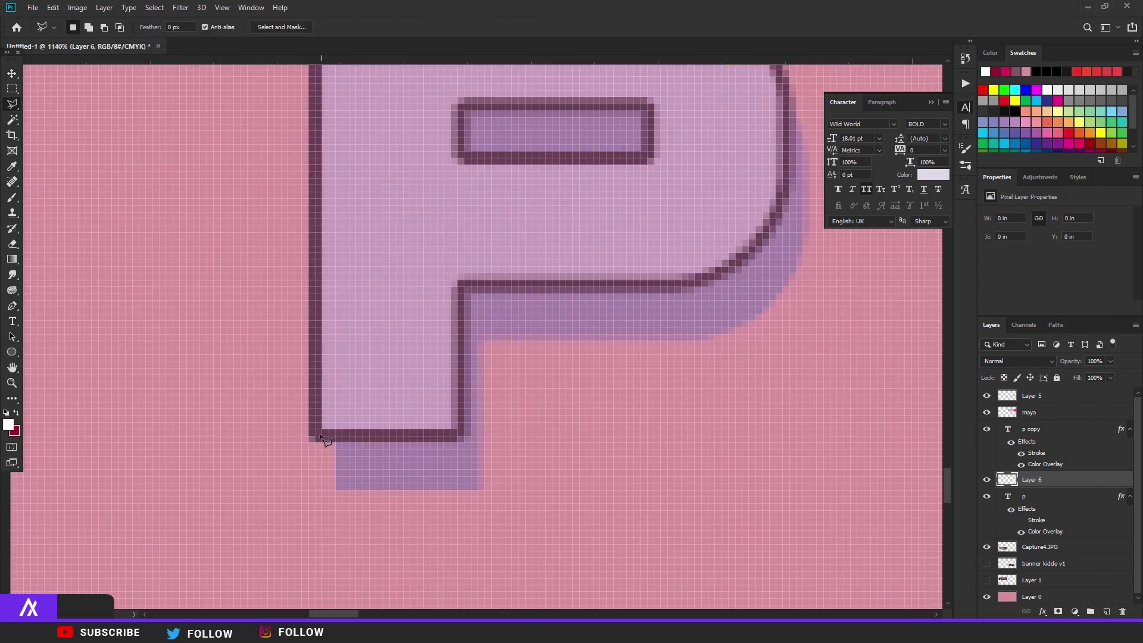
pyautogui.click(322, 429)
pyautogui.click(365, 478)
pyautogui.click(349, 422)
pyautogui.click(322, 430)
pyautogui.click(8, 424)
pyautogui.click(111, 464)
pyautogui.click(337, 410)
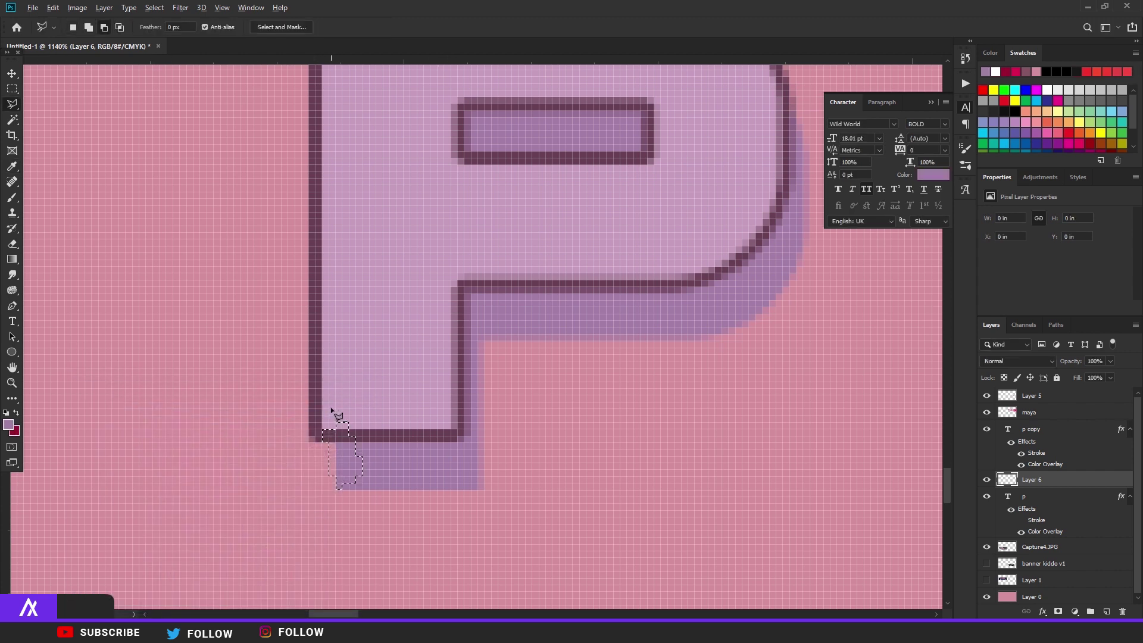
pyautogui.hotkey('alt', 'BackSpace')
# Refine the stem's lower-left depth edge by filling another small polygonal selection with the same purple
pyautogui.scroll(-5, 366, 411)
pyautogui.scroll(5, 366, 412)
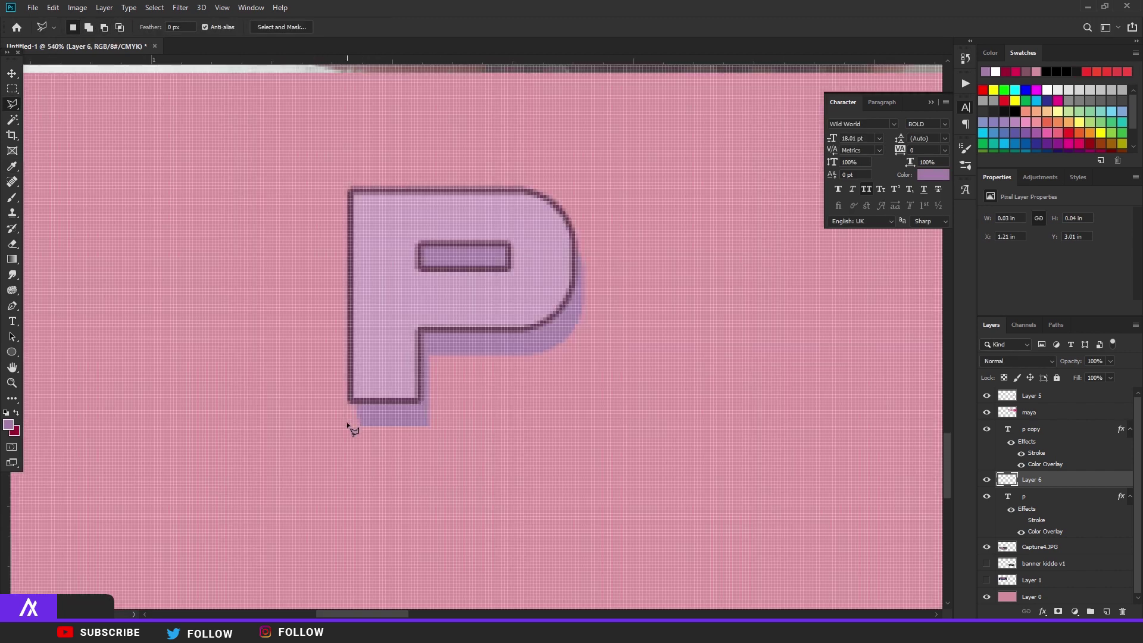
pyautogui.click(349, 394)
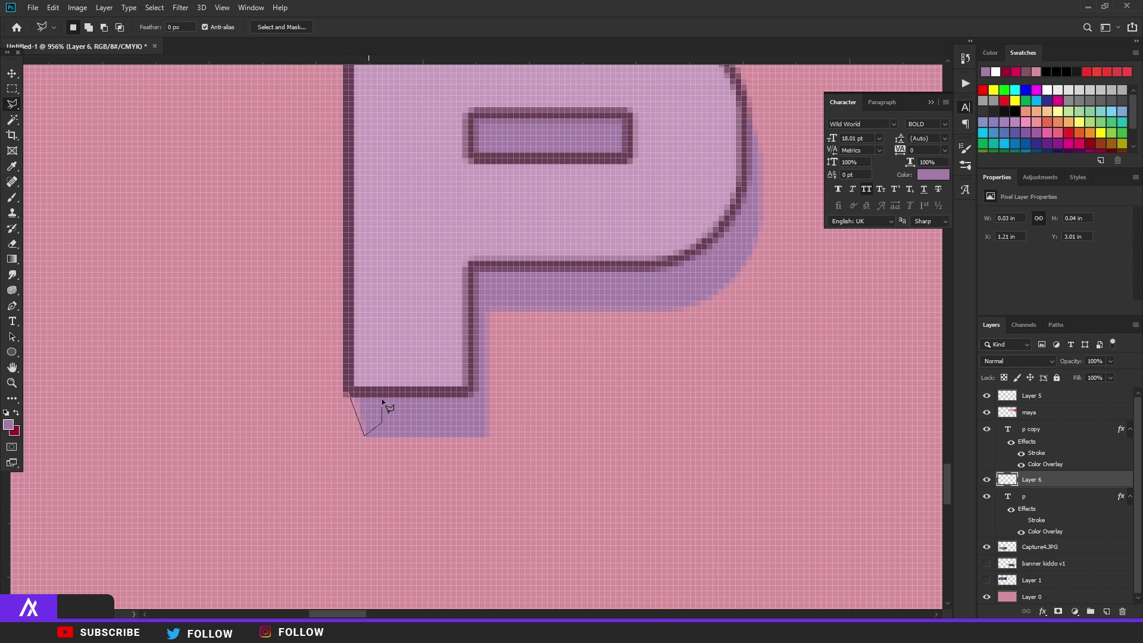
pyautogui.hotkey('alt', 'BackSpace')
pyautogui.scroll(-5, 485, 420)
pyautogui.scroll(3, 505, 392)
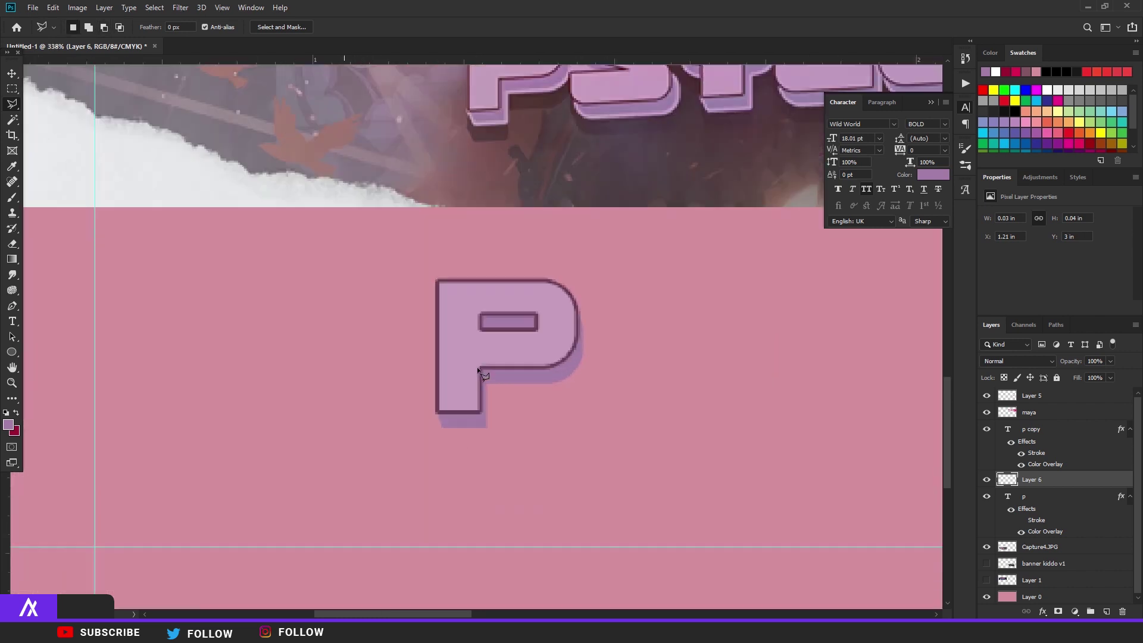
# Merge the purple corner patch on Layer 6 with the darker lower P layer
pyautogui.scroll(-1, 375, 509)
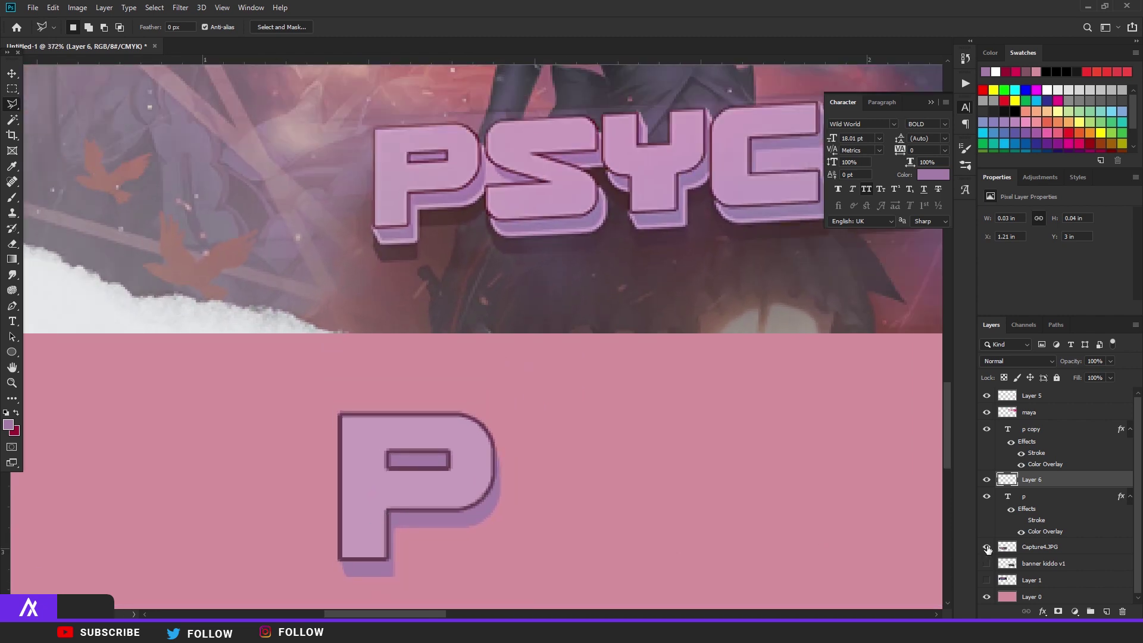
pyautogui.keyDown('shift'); pyautogui.click(1047, 500); pyautogui.keyUp('shift')
pyautogui.hotkey('ctrl', 'e')
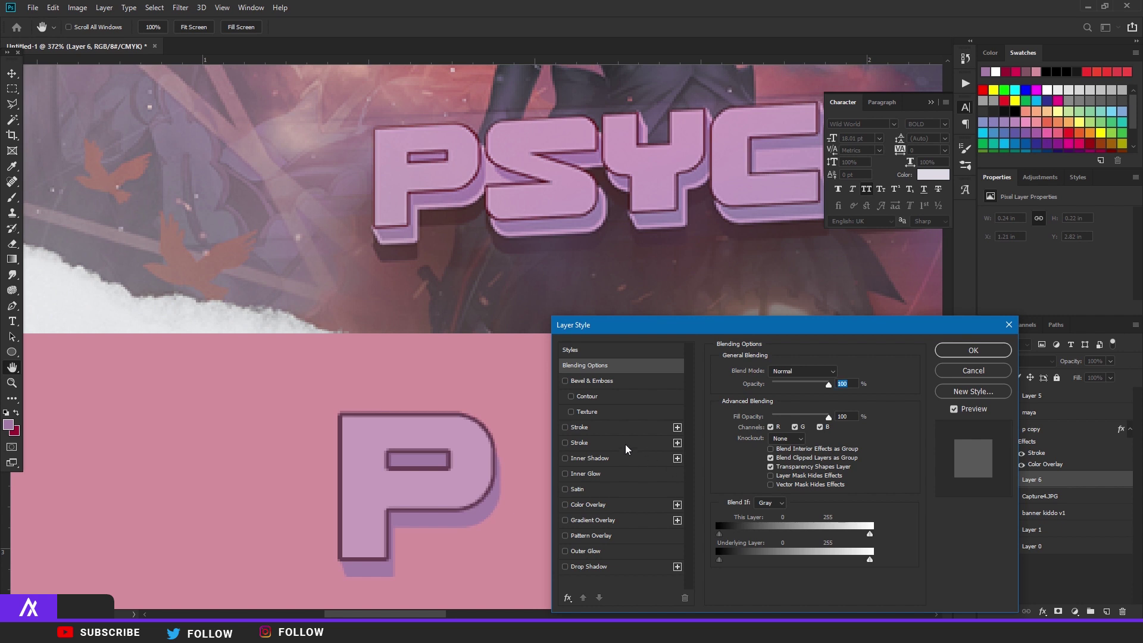
# Add a thin white outside stroke with reduced opacity to the merged purple depth layer
pyautogui.click(625, 443)
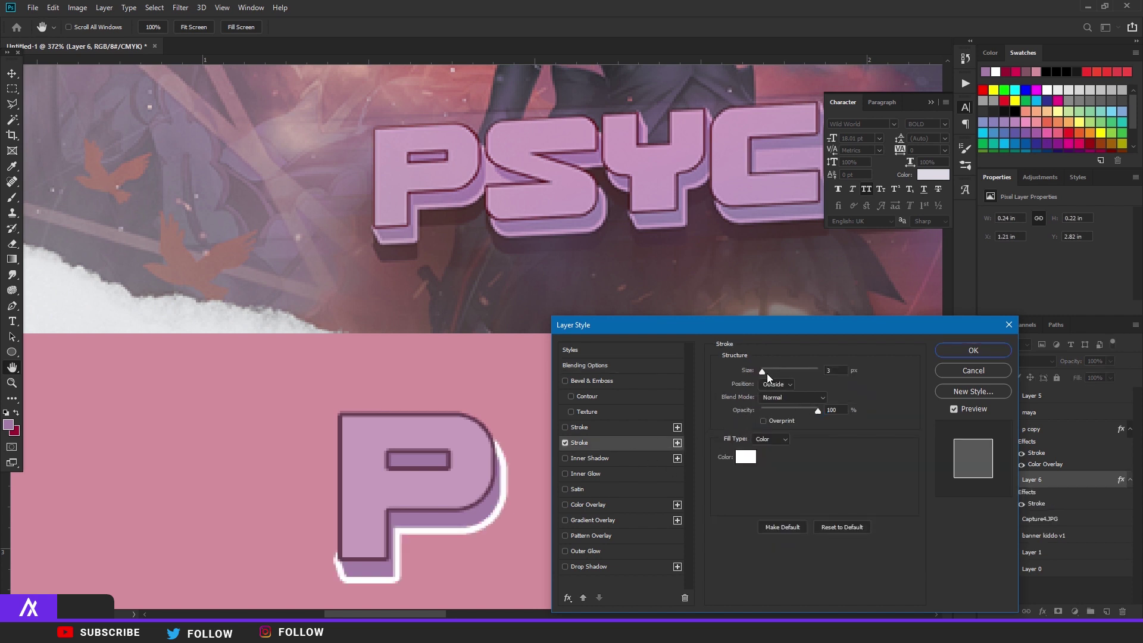
pyautogui.moveTo(763, 370); pyautogui.dragTo(760, 369)
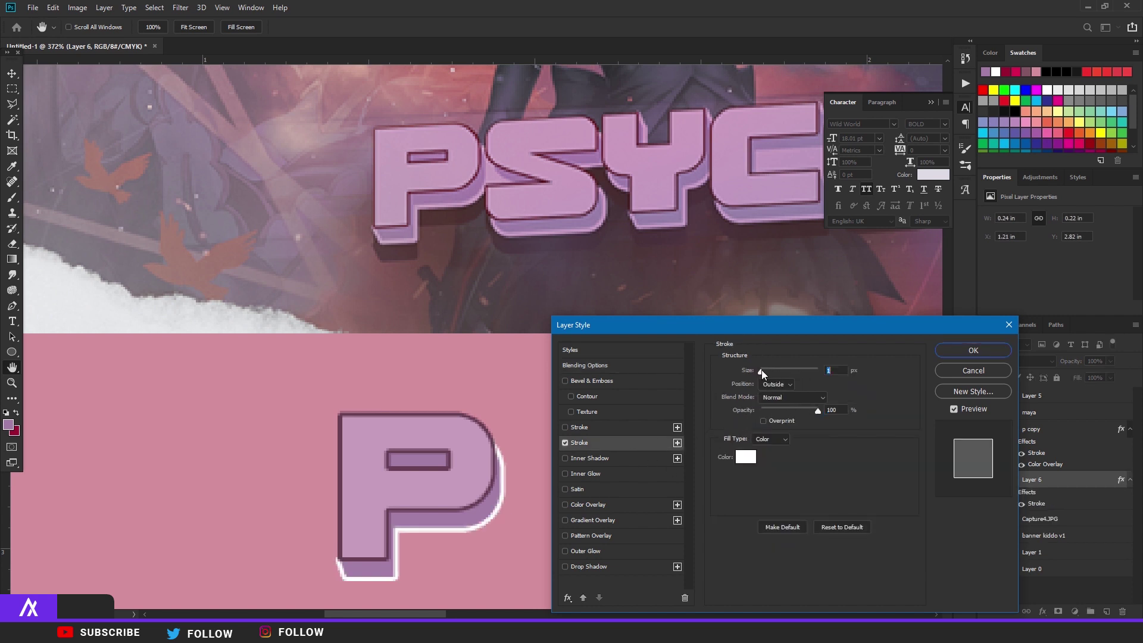
pyautogui.moveTo(808, 412)
pyautogui.mouseDown()
pyautogui.moveTo(784, 408)
pyautogui.moveTo(796, 408)
pyautogui.mouseUp()
pyautogui.click(973, 350)
pyautogui.press('l')
# Compare the P with the PSYCO lettering, and show and select the banner kiddo v1 layer as the next reference
pyautogui.scroll(-8, 665, 400)
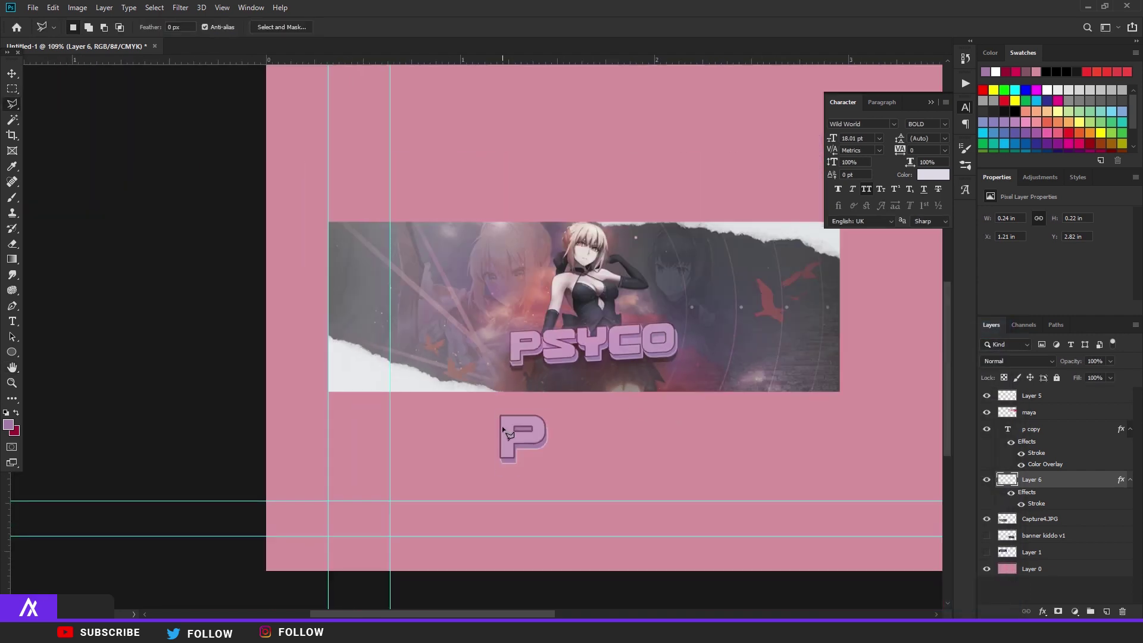
pyautogui.scroll(2, 173, 539)
pyautogui.scroll(2, 213, 497)
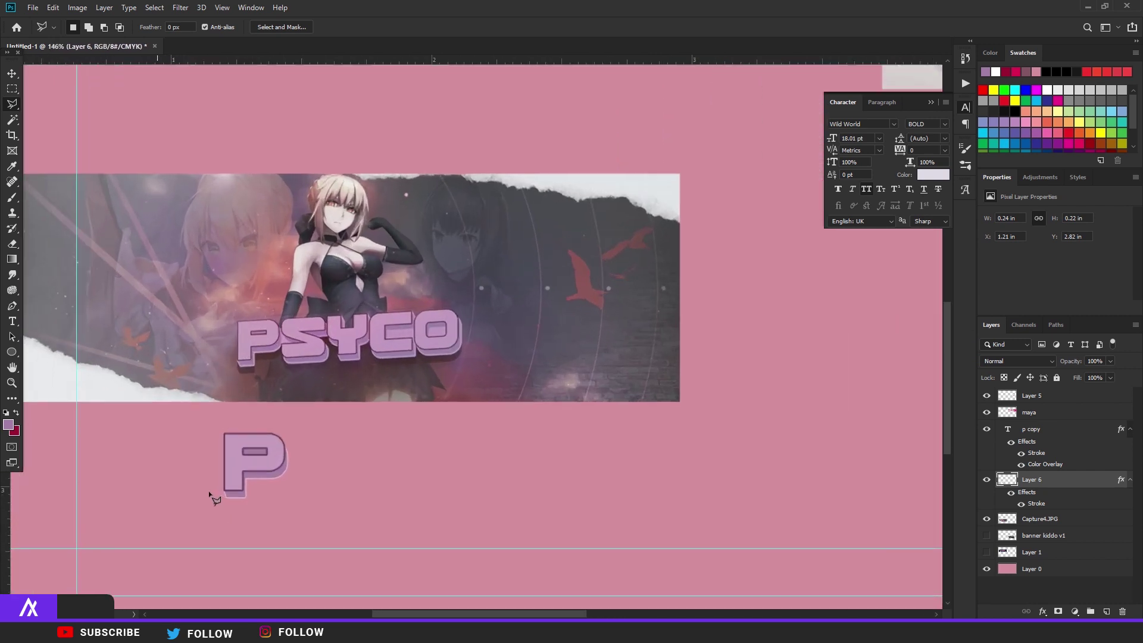
pyautogui.scroll(-3, 262, 491)
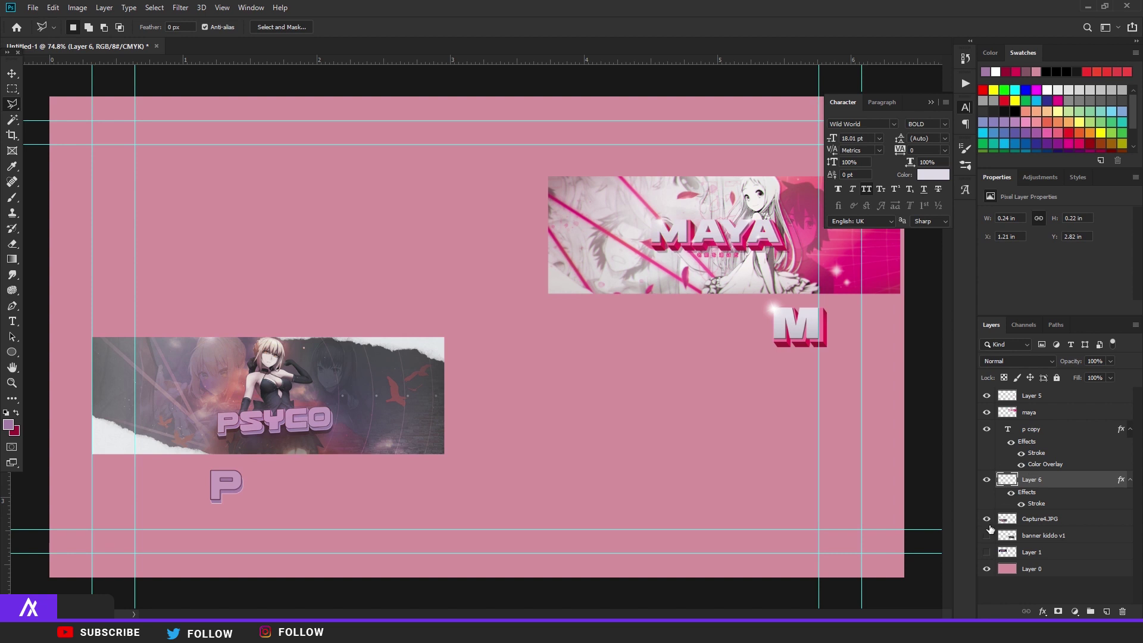
pyautogui.click(987, 537)
pyautogui.click(1025, 538)
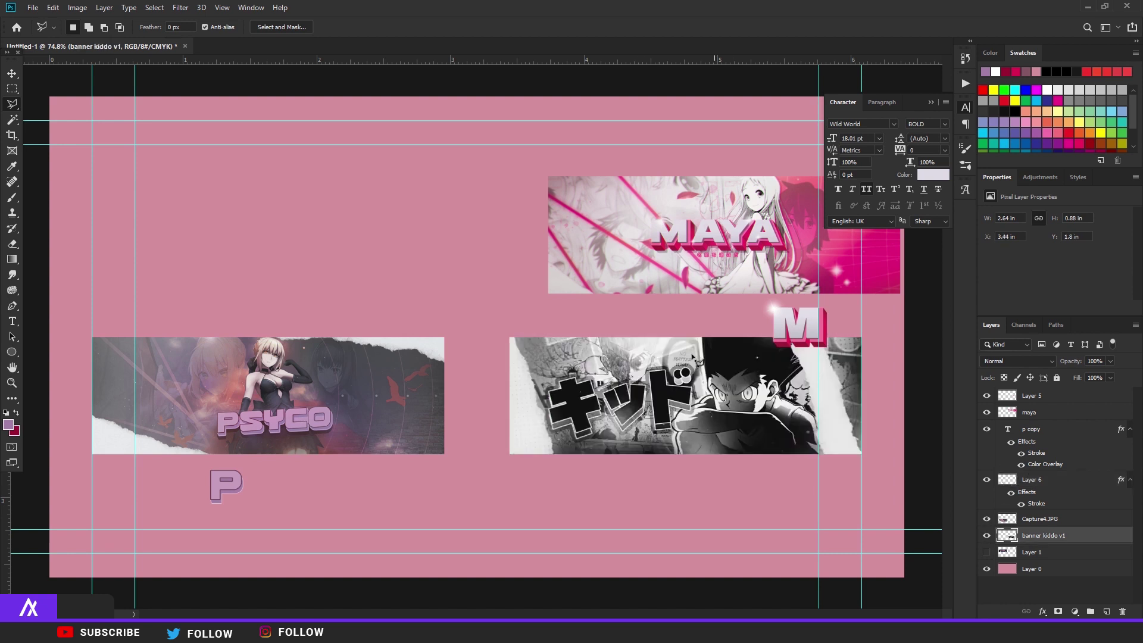
# Merge the P's face and depth layers, then enlarge and tilt the result to about 0.36 in wide beneath the PSYCO banner
pyautogui.click(1032, 481)
pyautogui.keyDown('shift'); pyautogui.click(1050, 433); pyautogui.keyUp('shift')
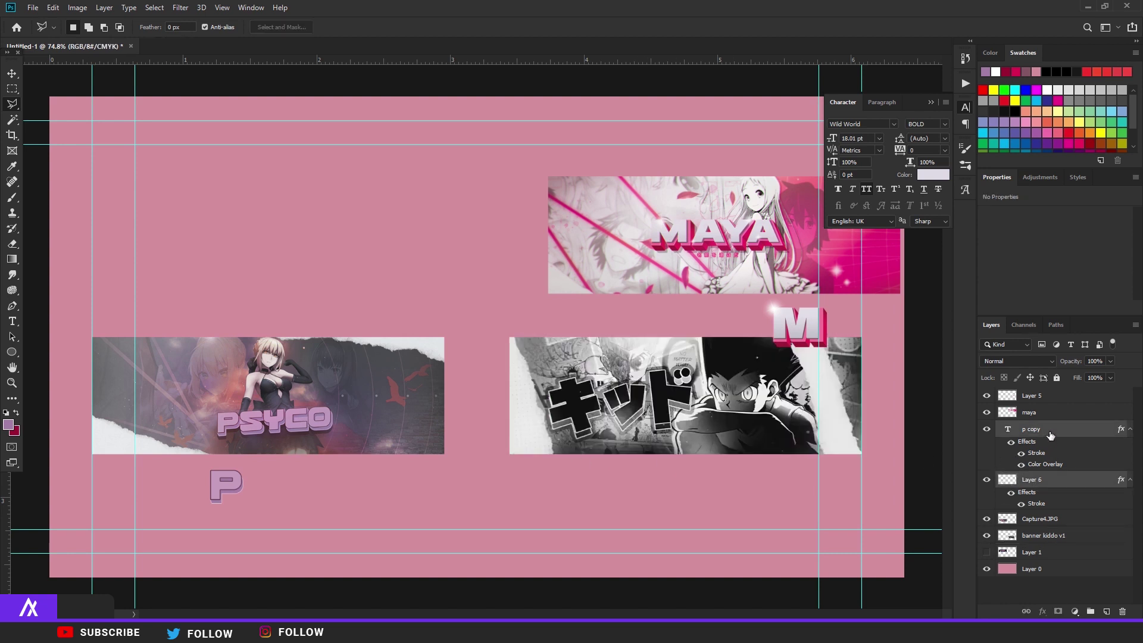
pyautogui.hotkey('ctrl', 'e')
pyautogui.hotkey('ctrl', 't')
pyautogui.moveTo(246, 467); pyautogui.dragTo(289, 464)
pyautogui.press('Return')
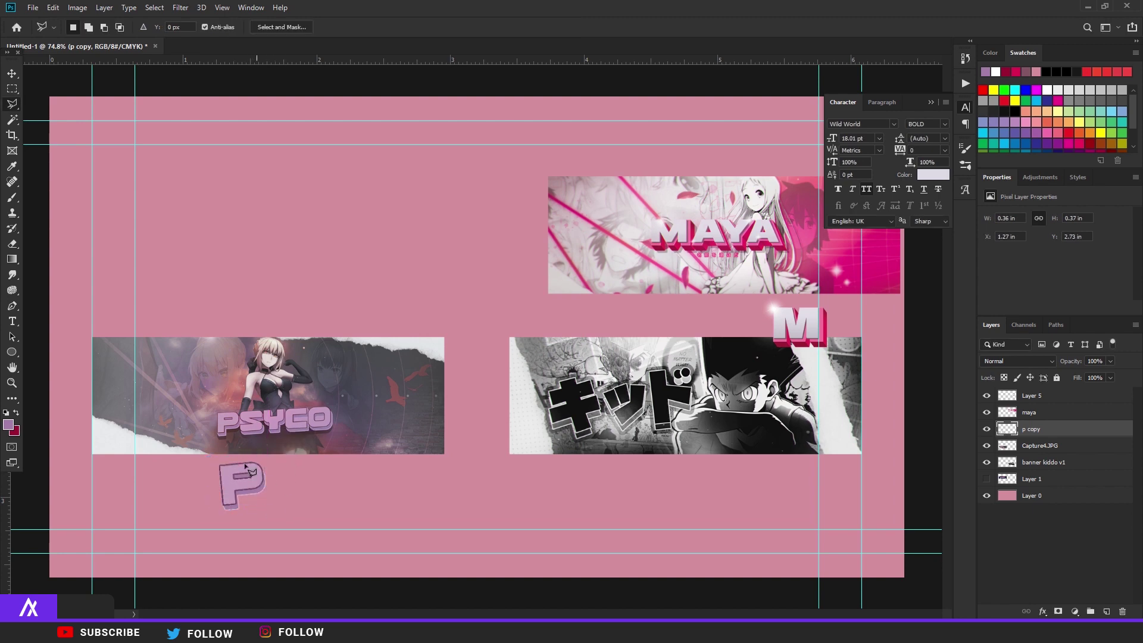
# Start a new text layer with the katakana タ beneath the kiddo banner
pyautogui.hotkey('ctrl', 't')
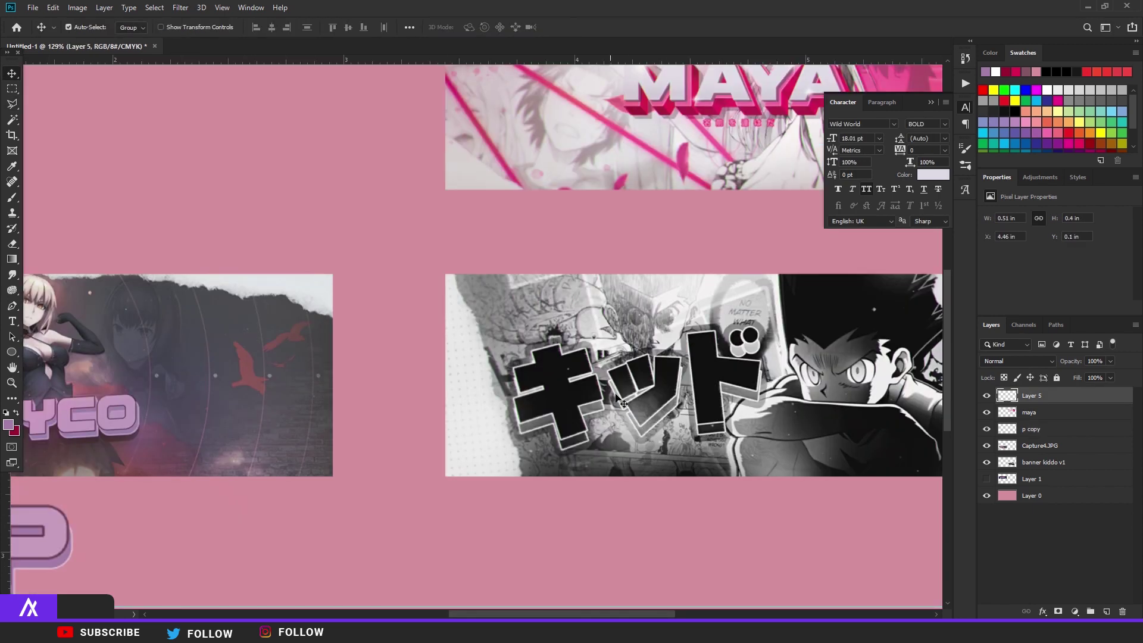
pyautogui.scroll(-1, 619, 400)
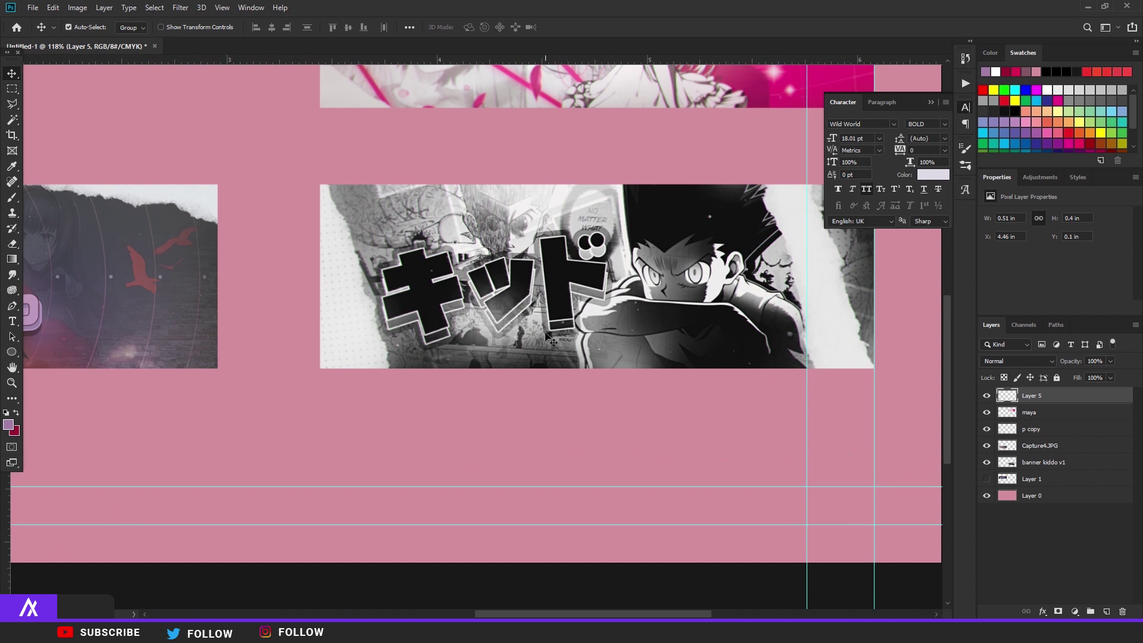
pyautogui.click(12, 320)
pyautogui.click(336, 439)
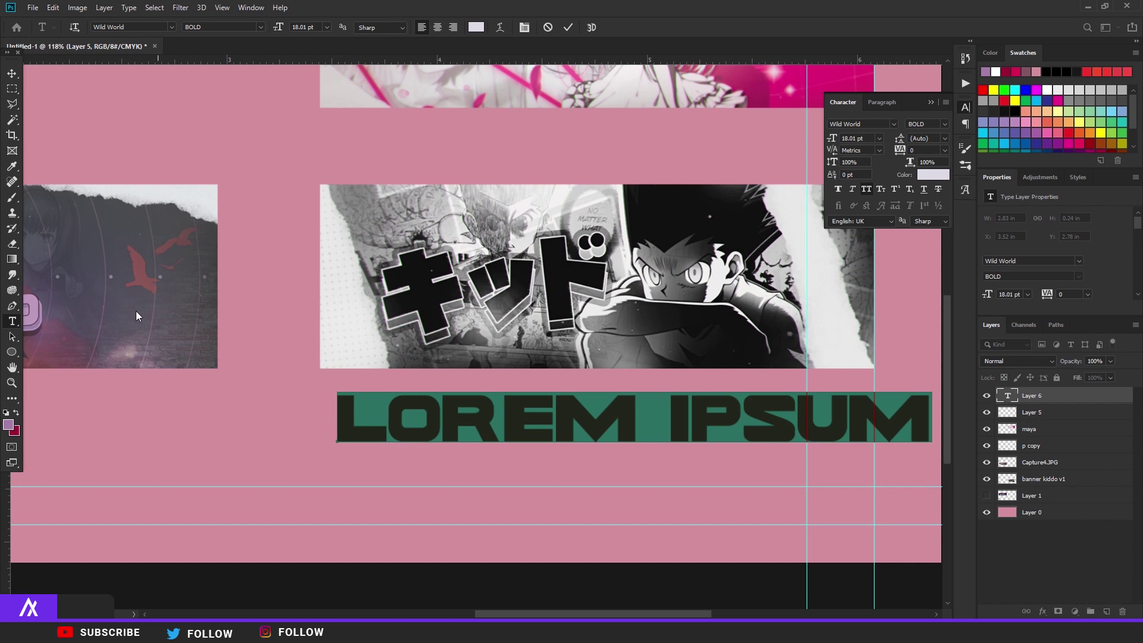
pyautogui.write('タ')
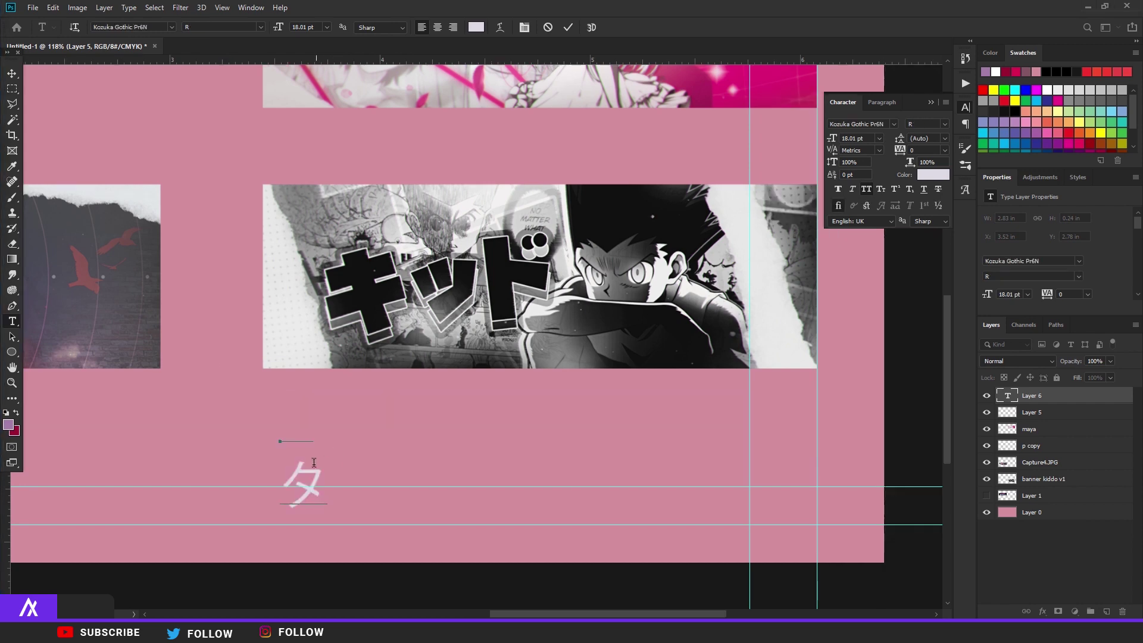
# Set the katakana text's font to GN-KMBFont-UB-OldstyleKana and complete the word as タポ
pyautogui.moveTo(290, 418); pyautogui.dragTo(396, 413)
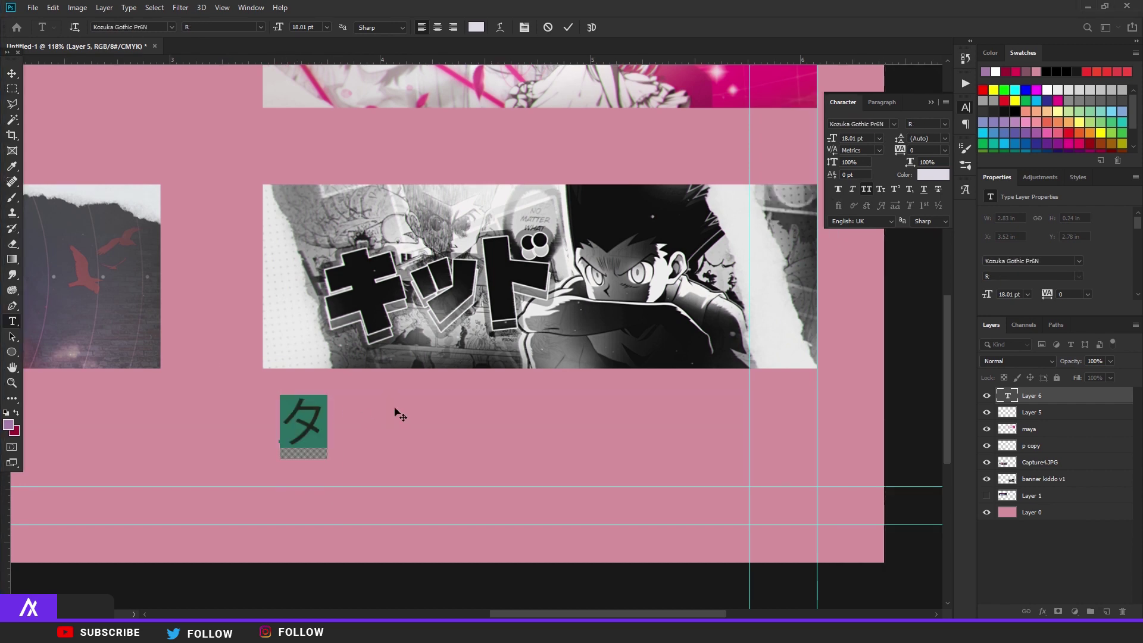
pyautogui.click(893, 124)
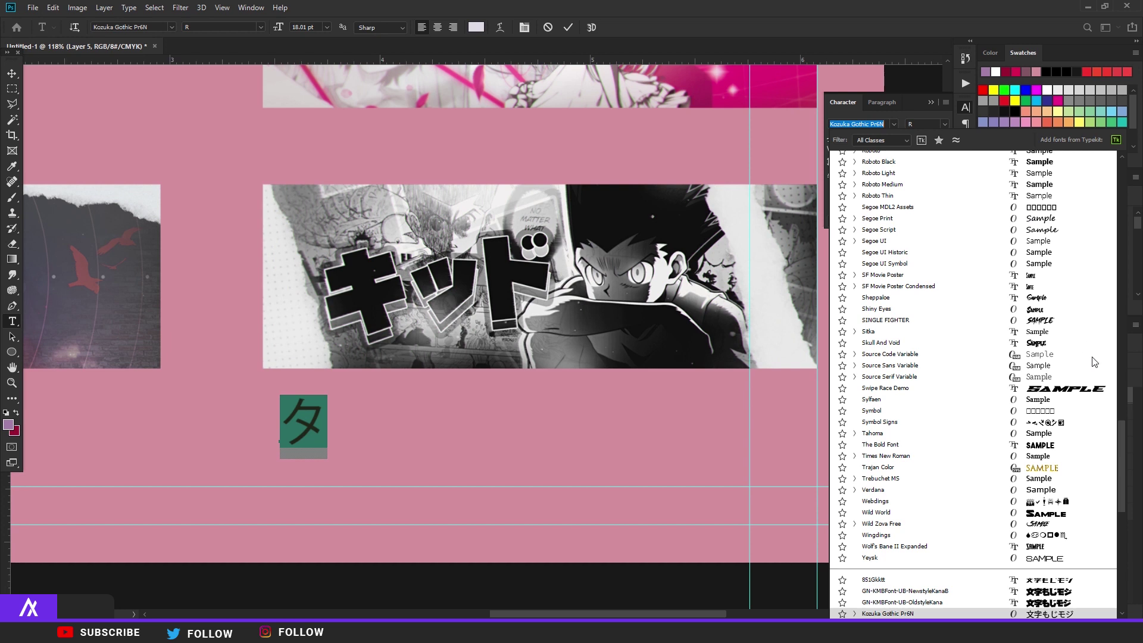
pyautogui.click(1001, 602)
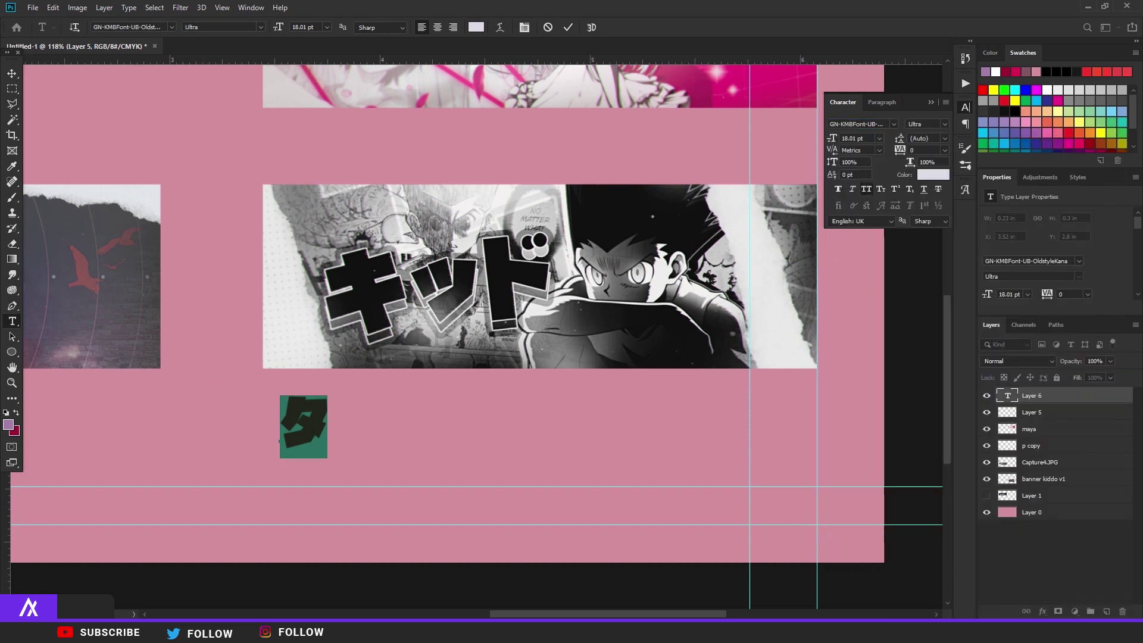
pyautogui.write('タポ')
pyautogui.hotkey('ctrl', 'Return')
pyautogui.press('v')
pyautogui.scroll(2, 428, 425)
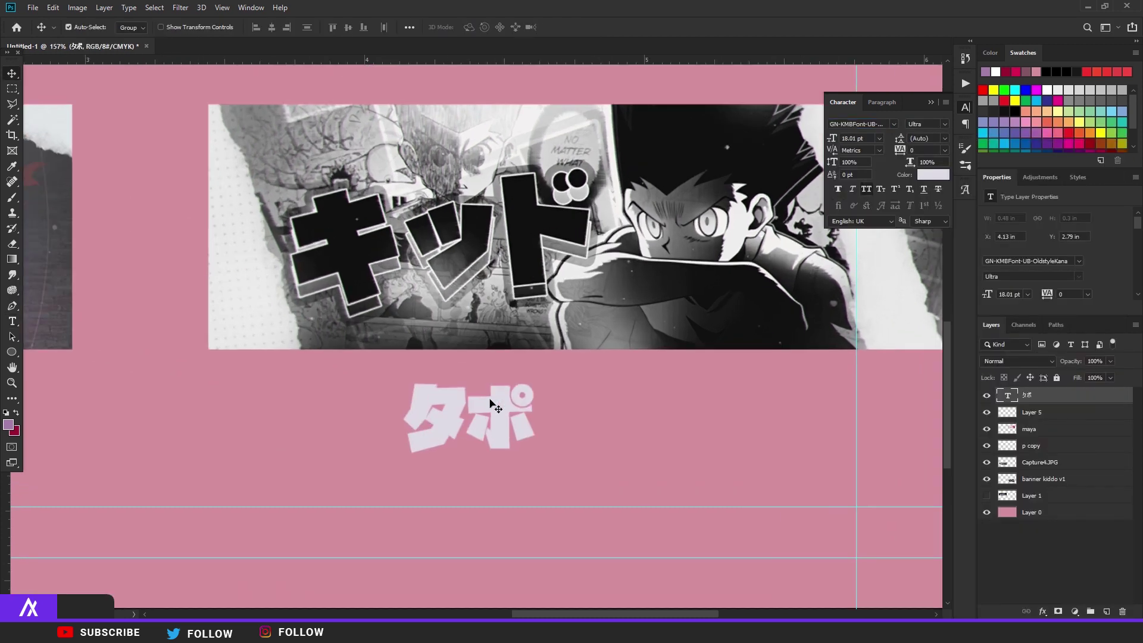
# Give the タポ text a near-black color overlay sampled from the kiddo banner's lettering
pyautogui.doubleClick(1080, 405)
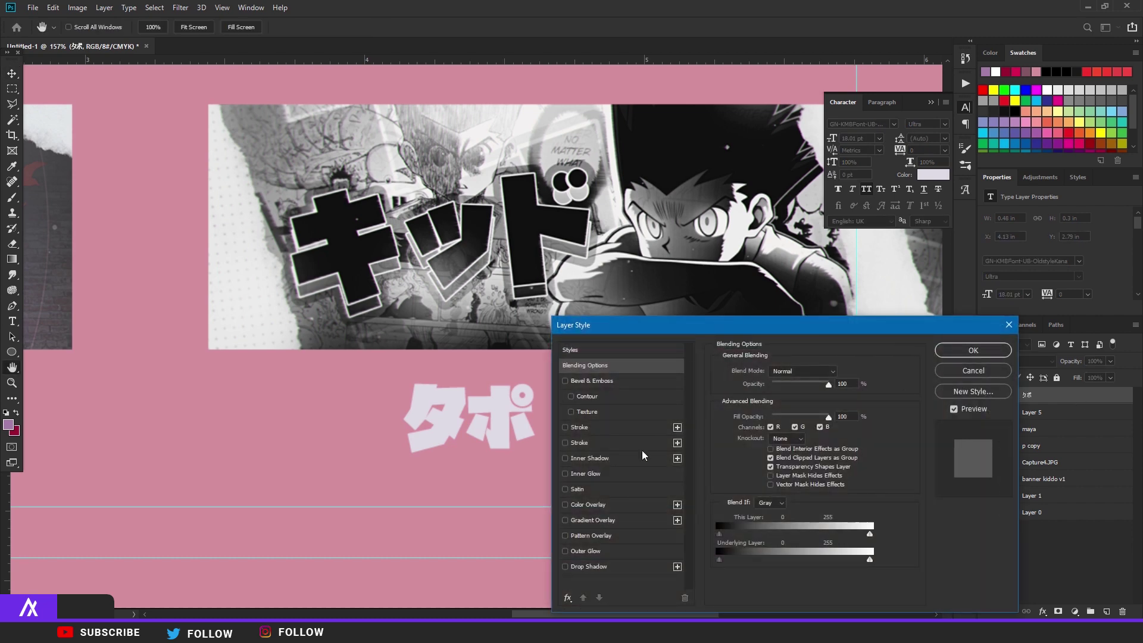
pyautogui.click(611, 505)
pyautogui.click(839, 371)
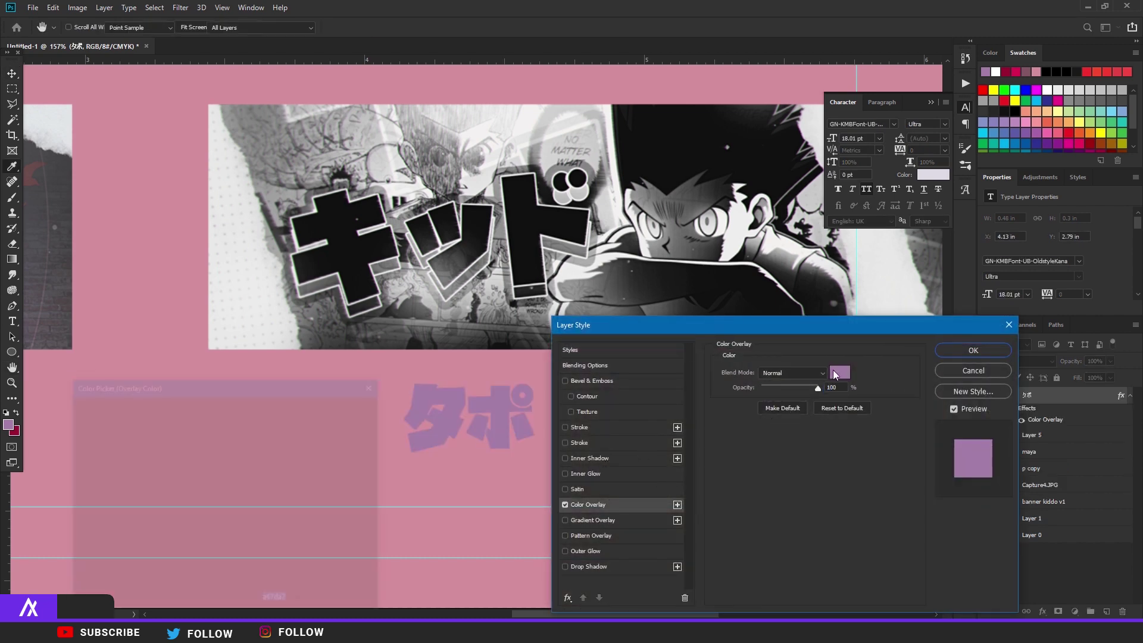
pyautogui.click(525, 248)
pyautogui.click(330, 408)
# Add a 3 px white (ffffff) outside stroke to the タポ text
pyautogui.click(579, 427)
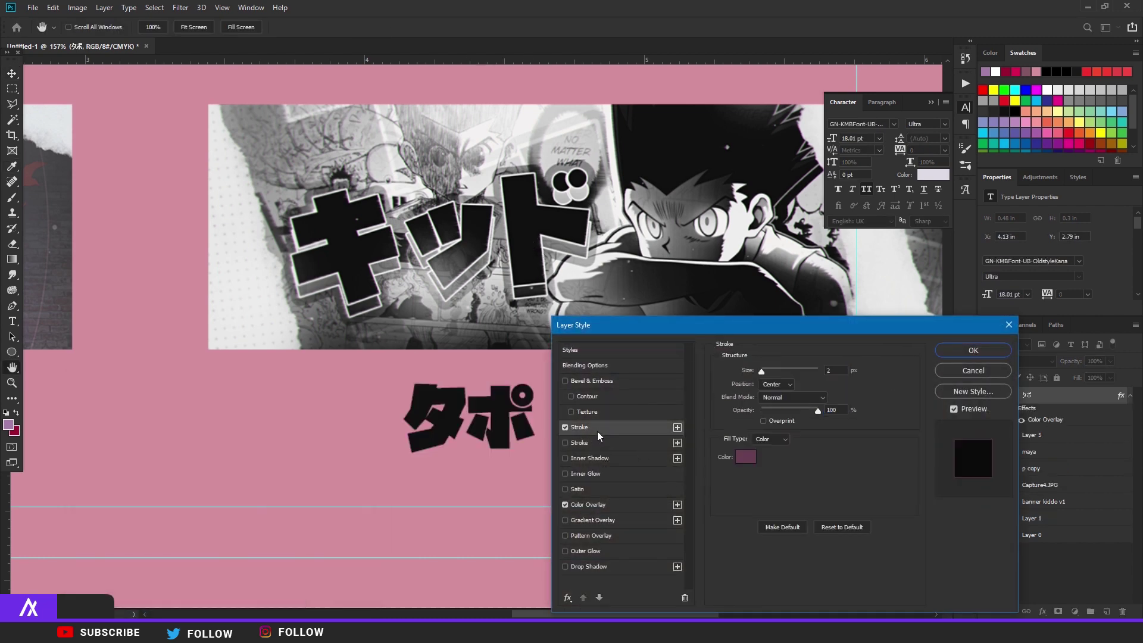
pyautogui.click(746, 457)
pyautogui.write('ffffff')
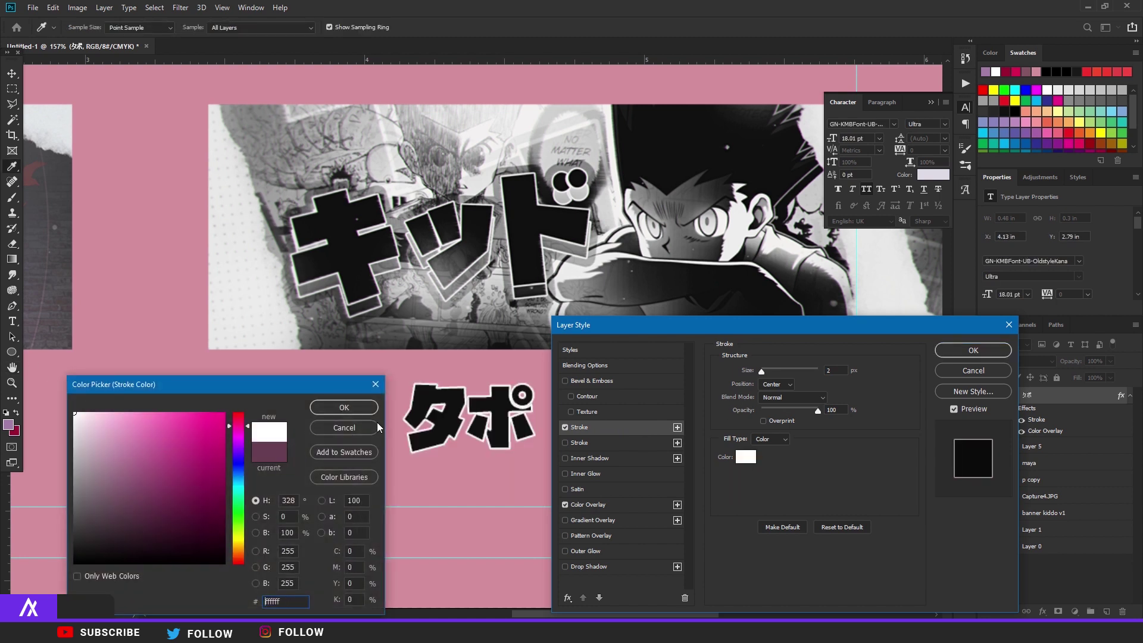
pyautogui.press('Return')
pyautogui.click(772, 384)
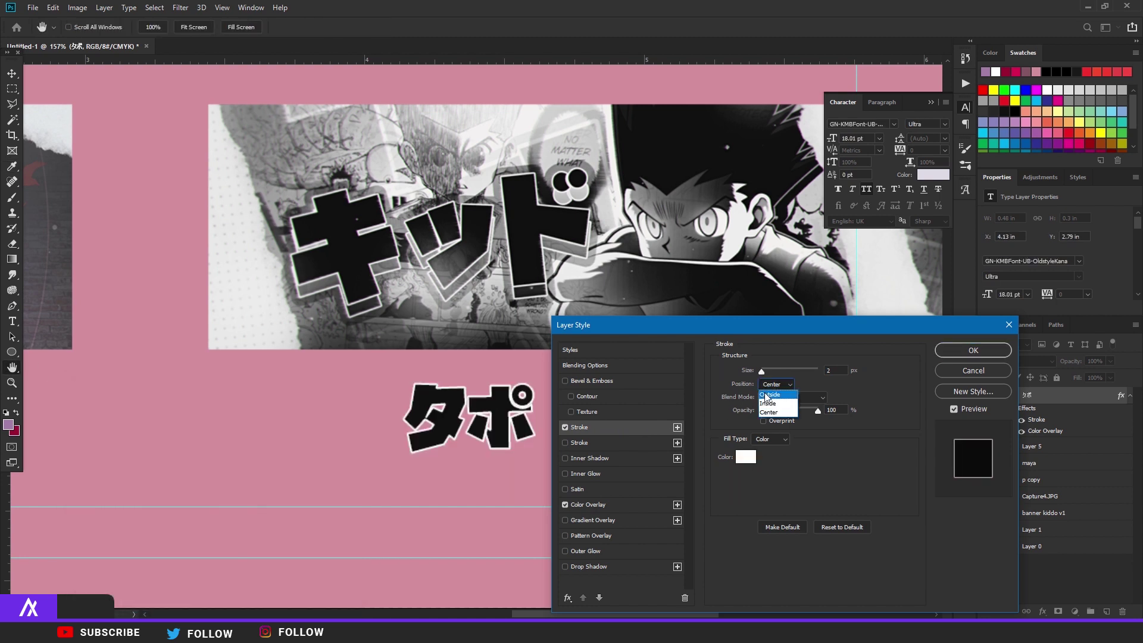
pyautogui.click(767, 398)
pyautogui.moveTo(761, 374); pyautogui.dragTo(763, 370)
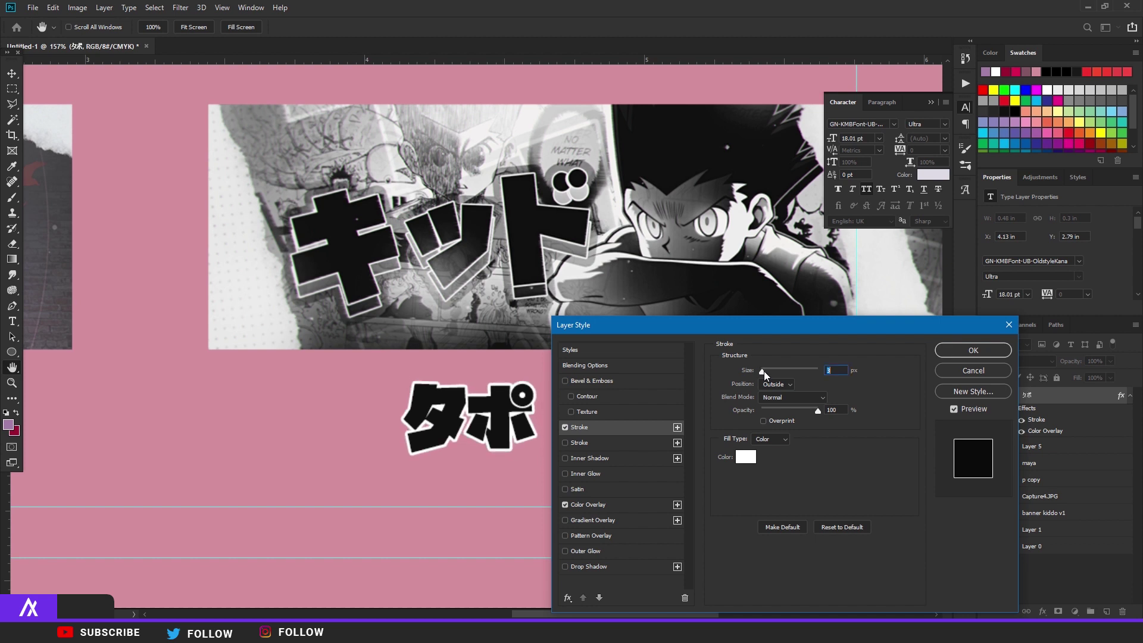
pyautogui.click(969, 352)
# Duplicate the タポ text and, on the lower layer, replace the color overlay and stroke with a linear black-to-white gradient overlay
pyautogui.hotkey('ctrl', 'j')
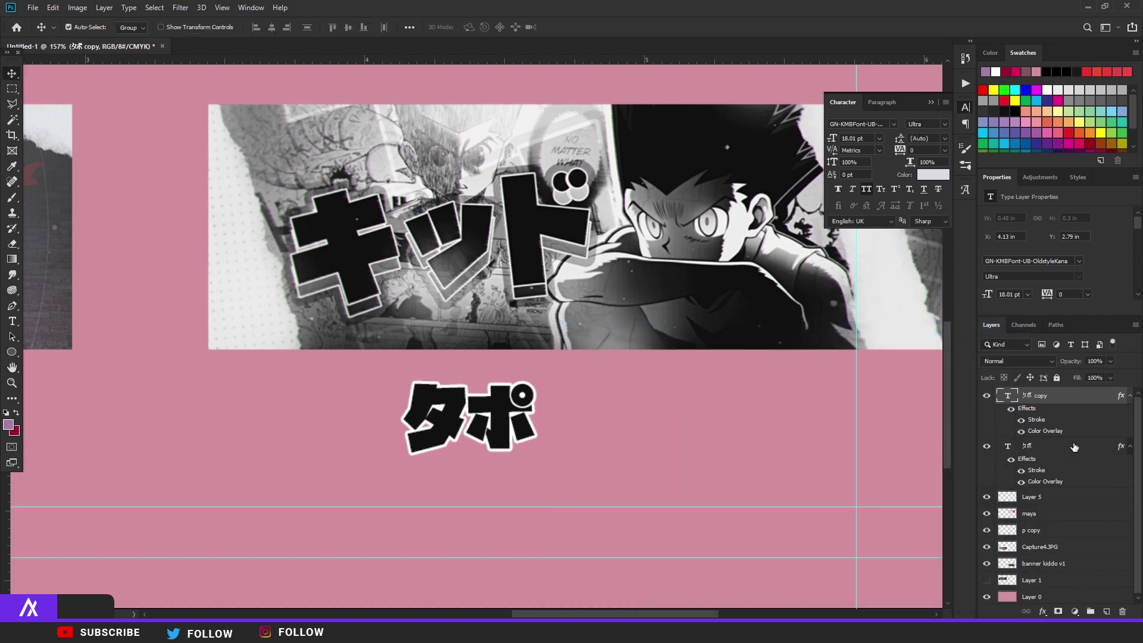
pyautogui.click(1069, 451)
pyautogui.press('h')
pyautogui.doubleClick(1069, 455)
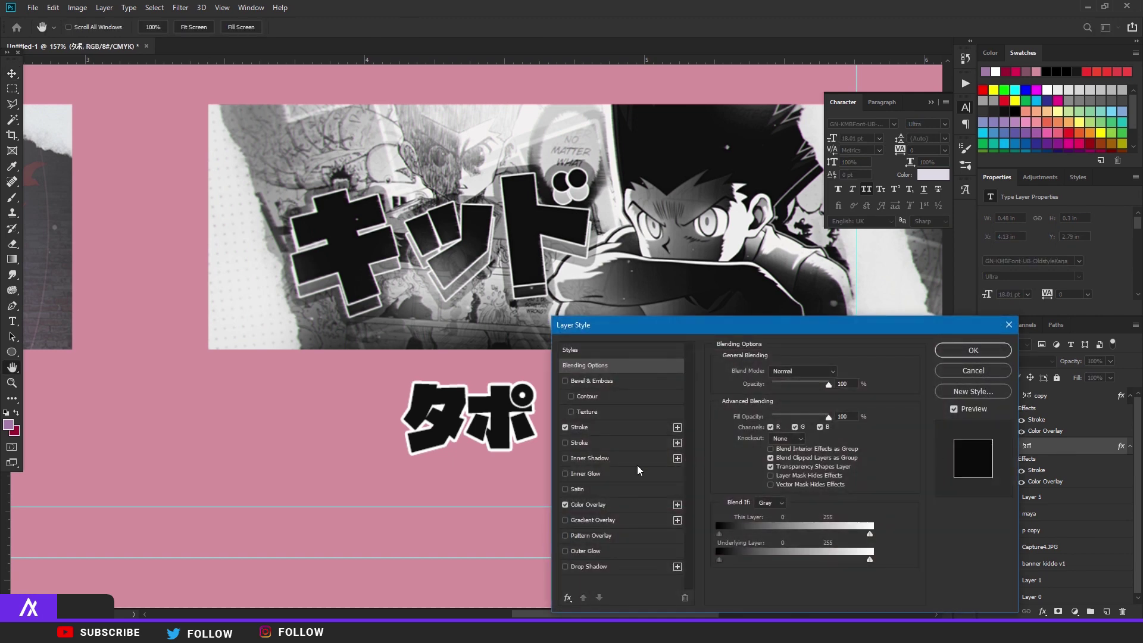
pyautogui.click(565, 504)
pyautogui.click(592, 519)
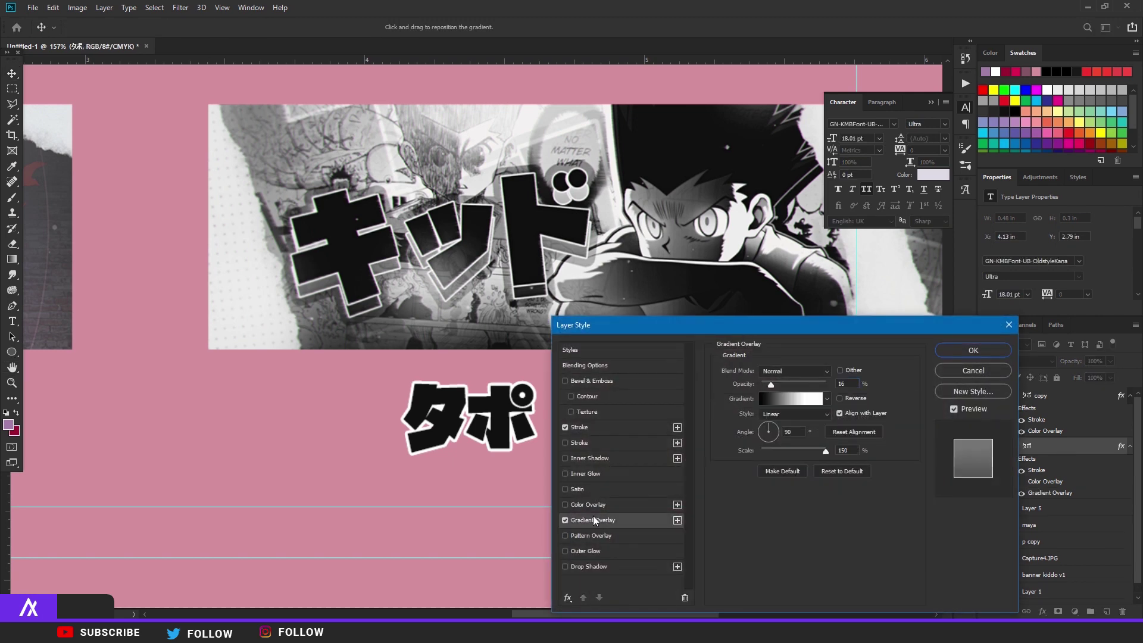
pyautogui.click(565, 427)
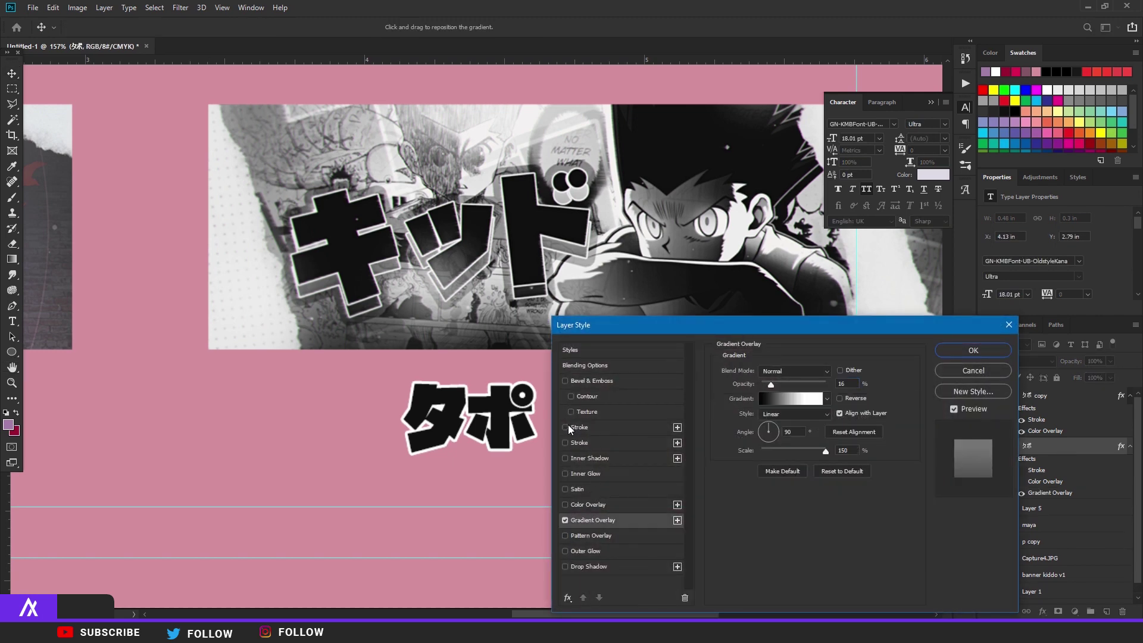
pyautogui.click(972, 350)
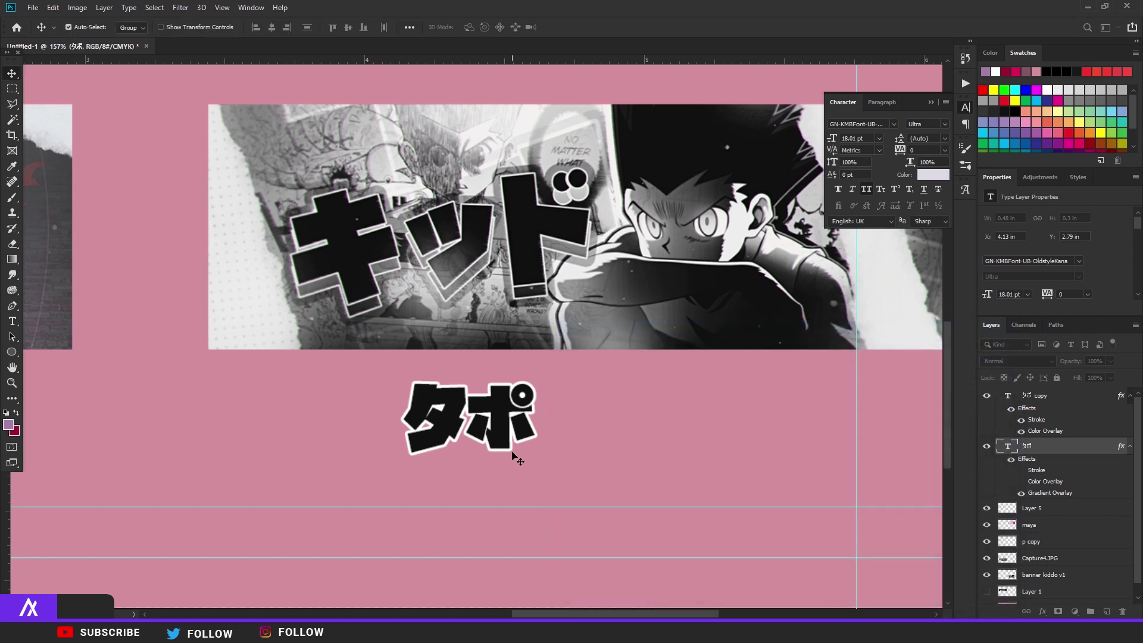
# Offset the lower タポ layer slightly downward behind the black face to form its depth
pyautogui.moveTo(510, 452); pyautogui.dragTo(505, 456)
pyautogui.scroll(3, 505, 455)
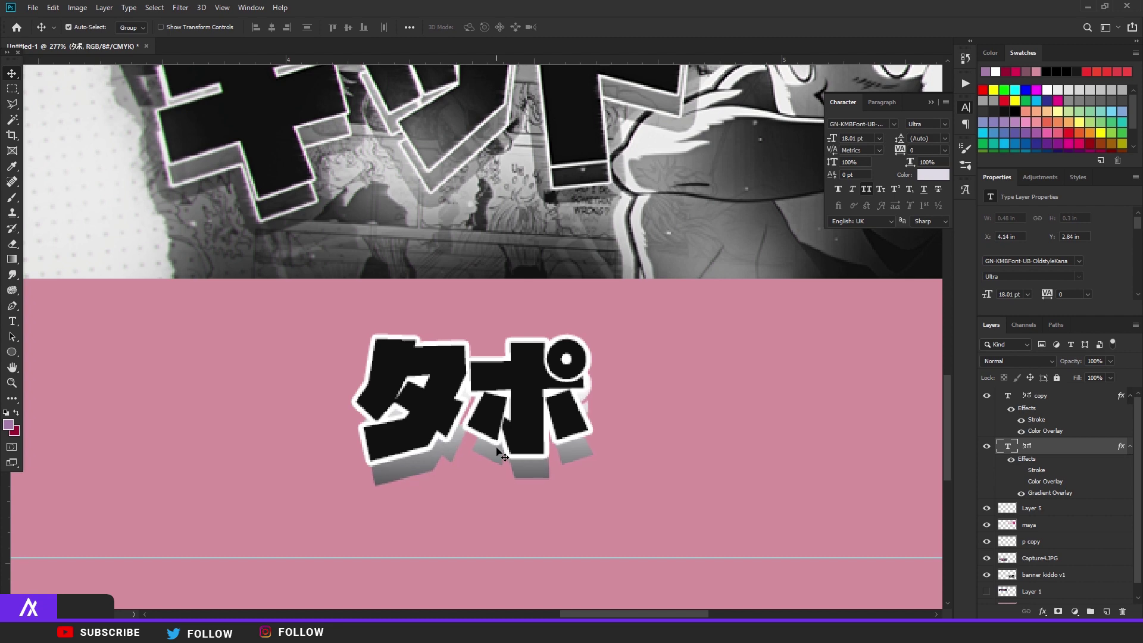
pyautogui.scroll(-2, 498, 452)
pyautogui.scroll(-3, 494, 457)
pyautogui.scroll(4, 443, 467)
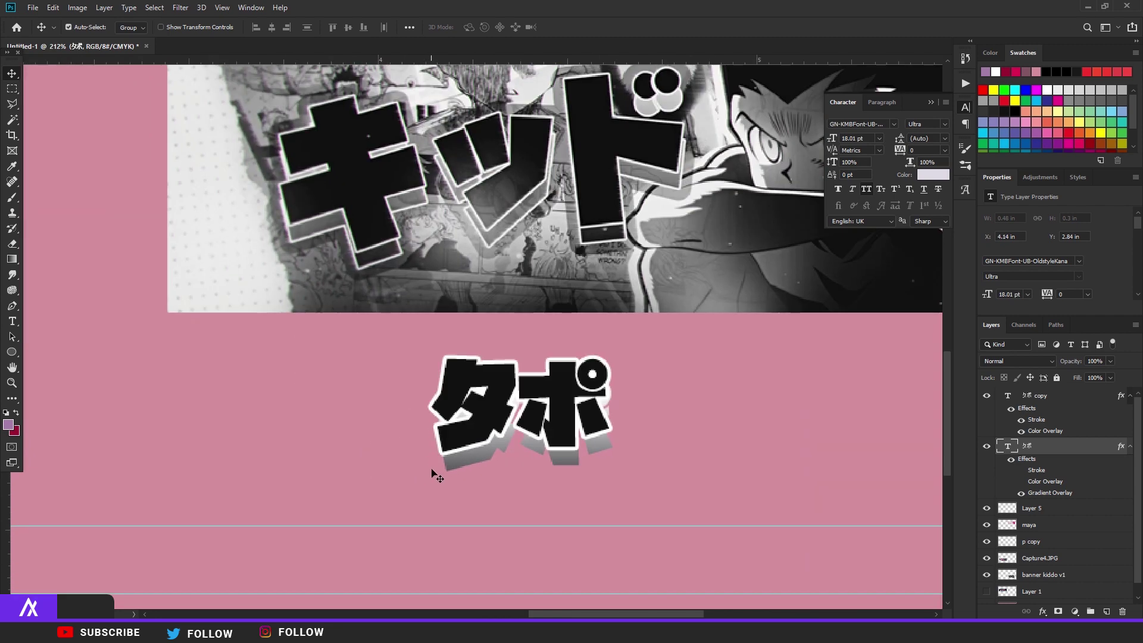
# Apply the 3 px white outside stroke to the gradient depth layer and merge it with the upper タポ face layer
pyautogui.doubleClick(1063, 453)
pyautogui.click(590, 426)
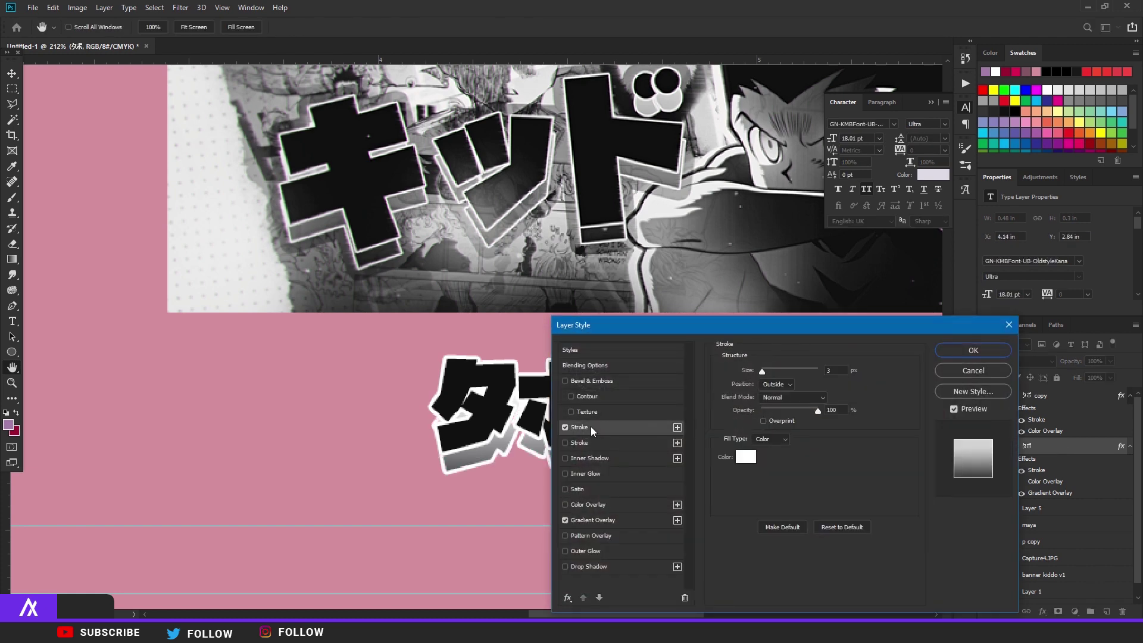
pyautogui.click(969, 349)
pyautogui.scroll(-2, 586, 421)
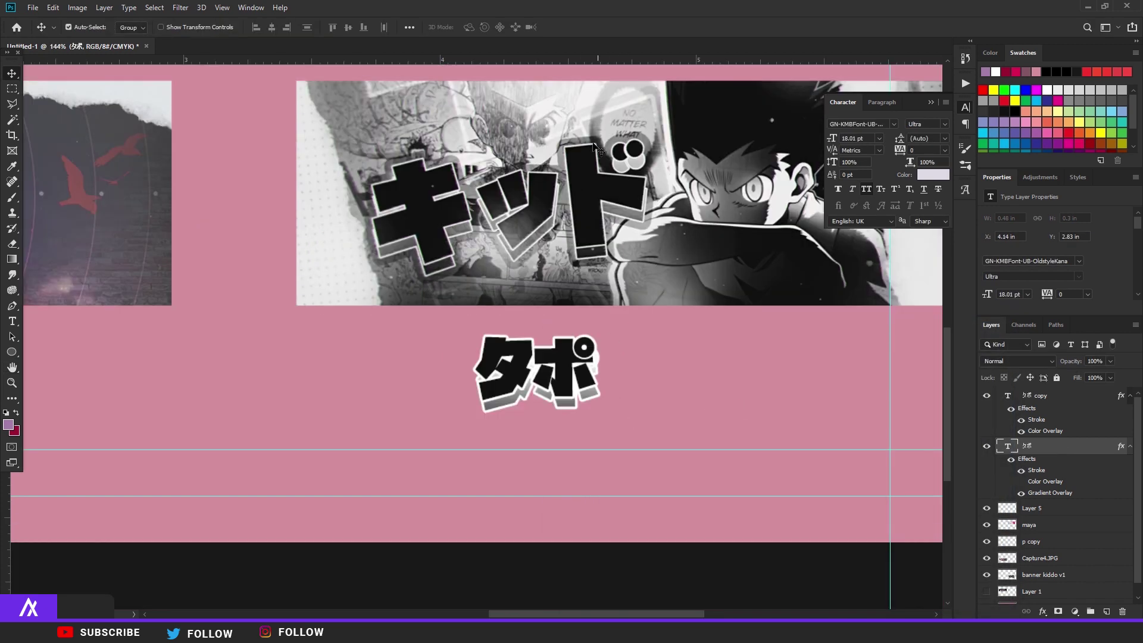
pyautogui.keyDown('shift'); pyautogui.click(1065, 395); pyautogui.keyUp('shift')
pyautogui.hotkey('ctrl', 'e')
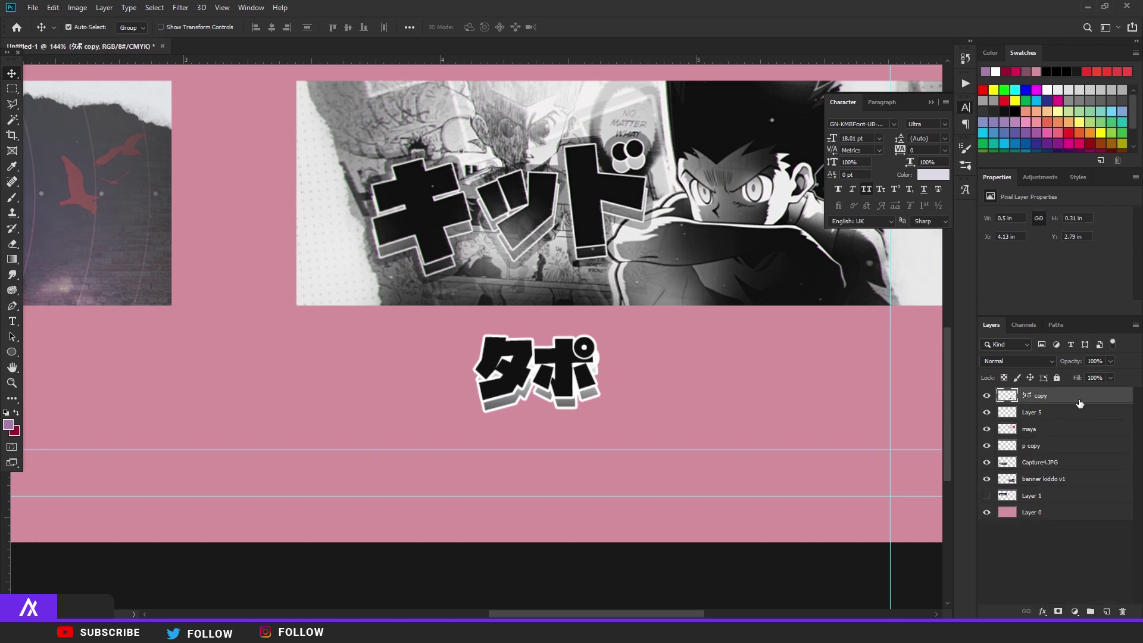
# Add an 8 px black (000000) outside stroke at 33% opacity to the merged タポ lettering
pyautogui.doubleClick(1079, 402)
pyautogui.click(582, 427)
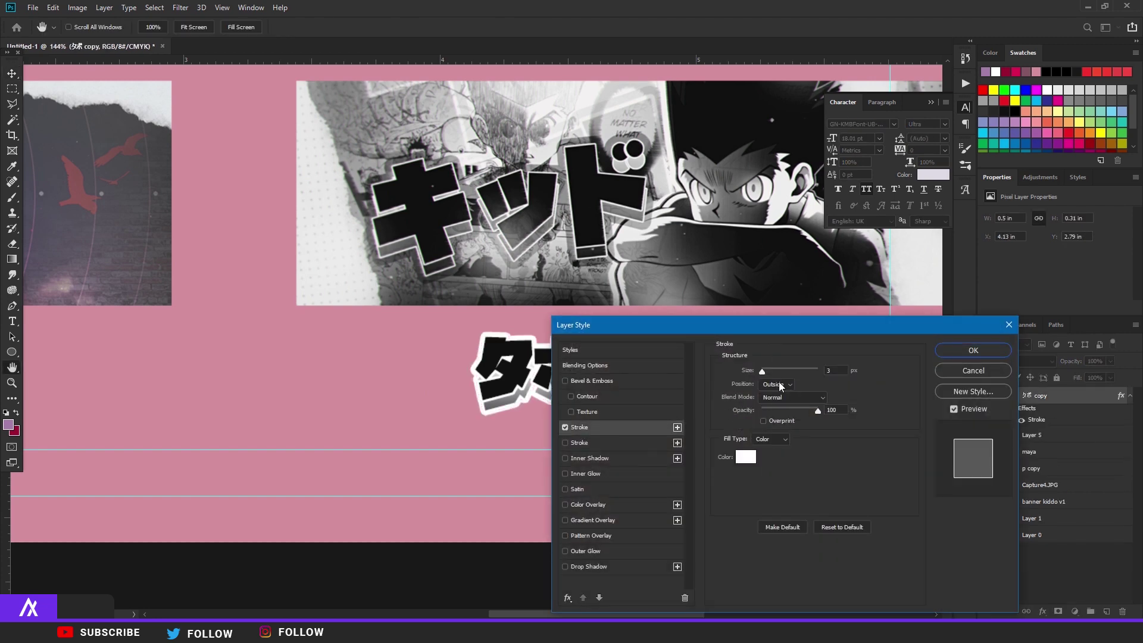
pyautogui.click(746, 456)
pyautogui.write('000000')
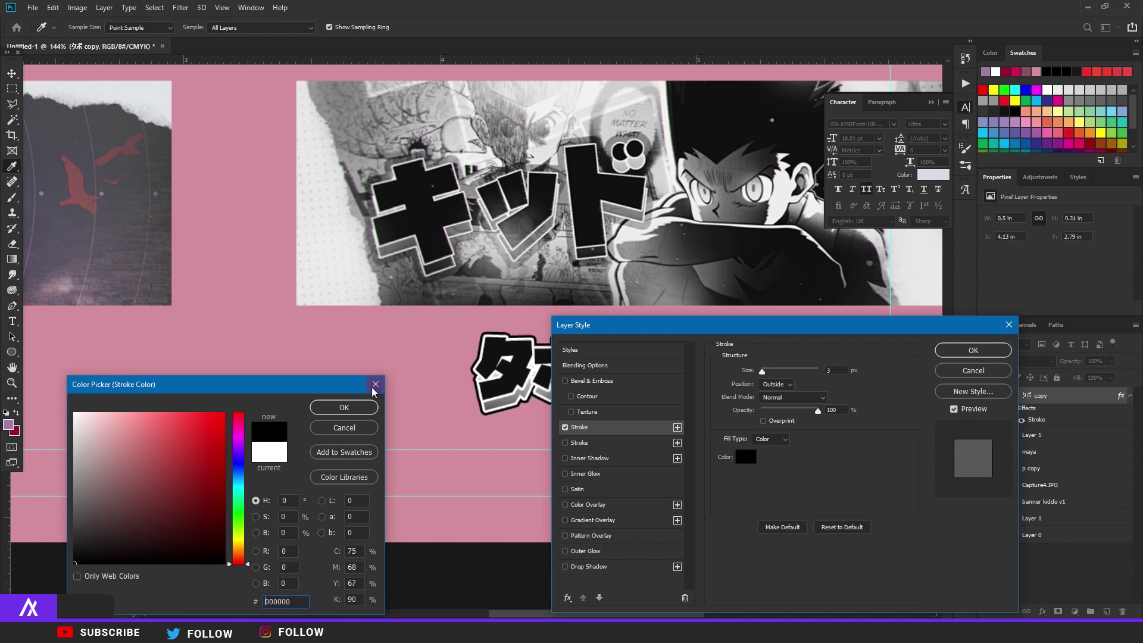
pyautogui.press('Return')
pyautogui.moveTo(765, 368); pyautogui.dragTo(766, 369)
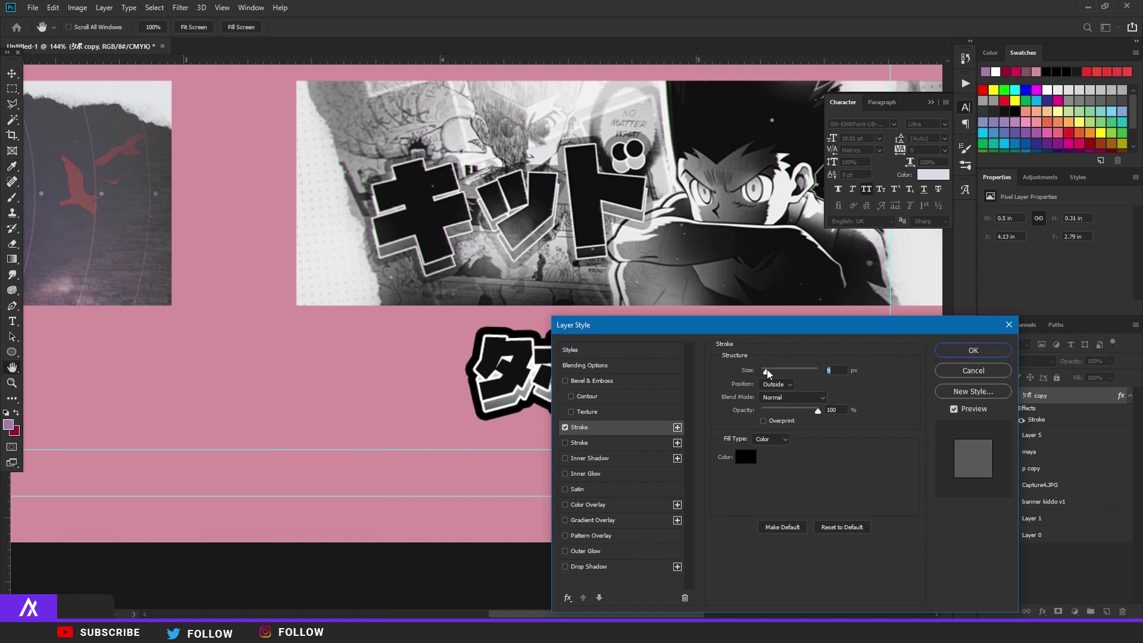
pyautogui.click(779, 408)
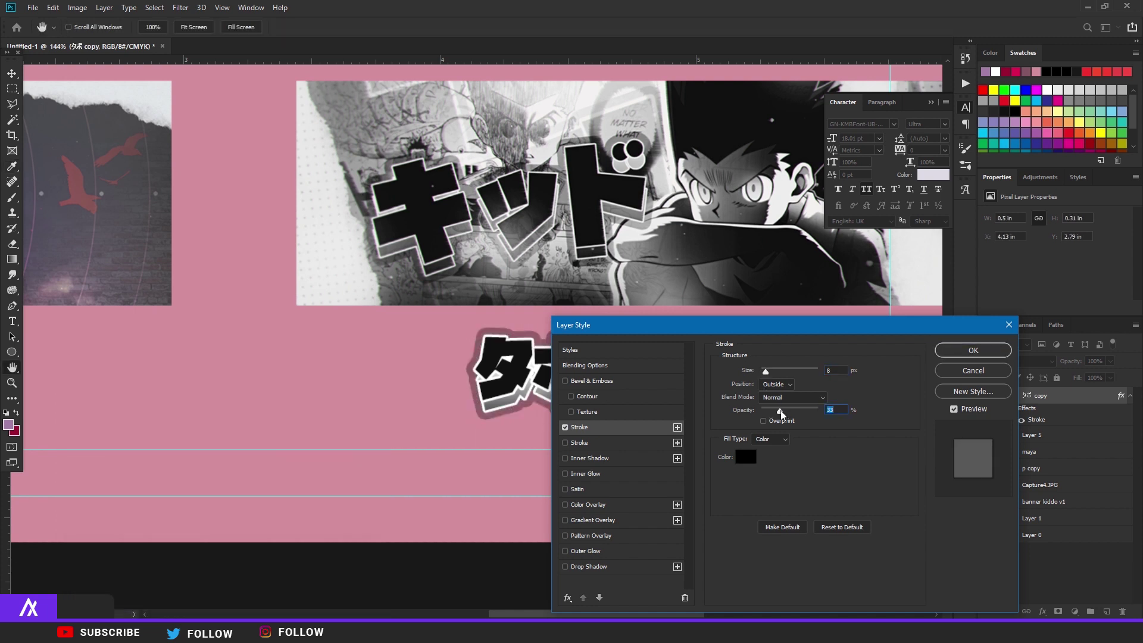
pyautogui.click(954, 350)
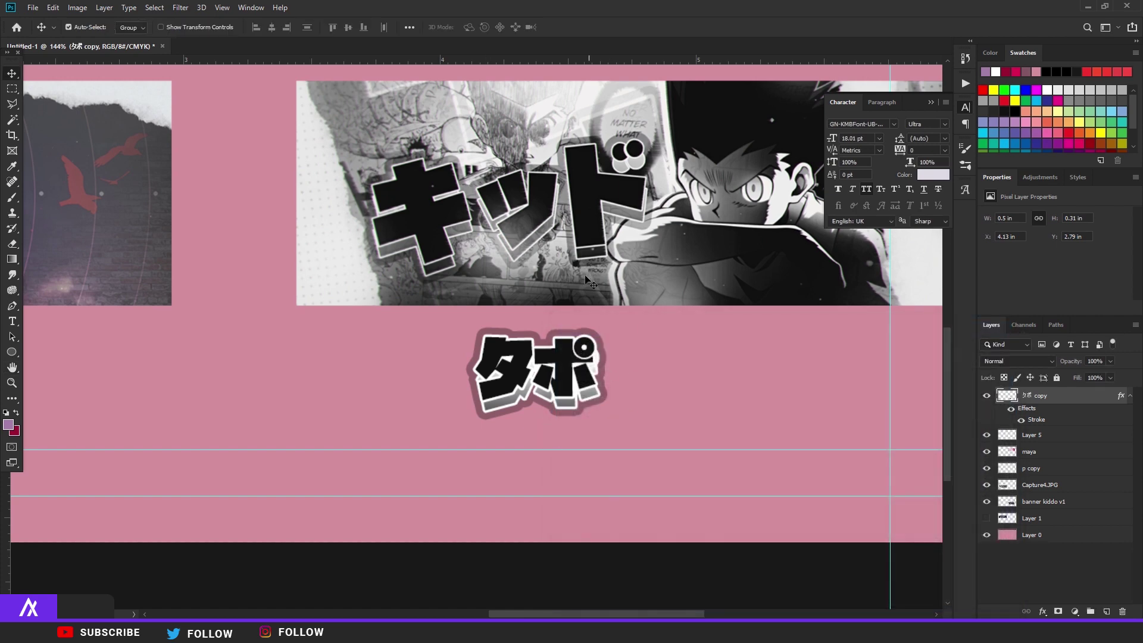
# Check the kiddo banner's lettering edges, duplicate the タポ layer and flatten the copy with its stroke into a new blank layer
pyautogui.scroll(5, 469, 220)
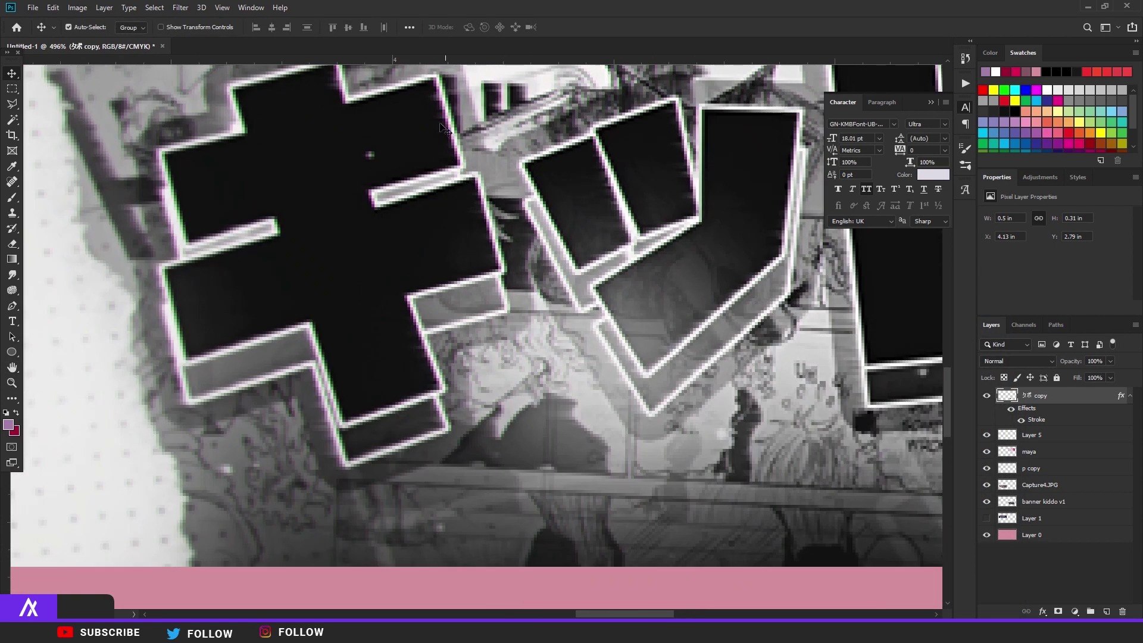
pyautogui.scroll(-5, 557, 303)
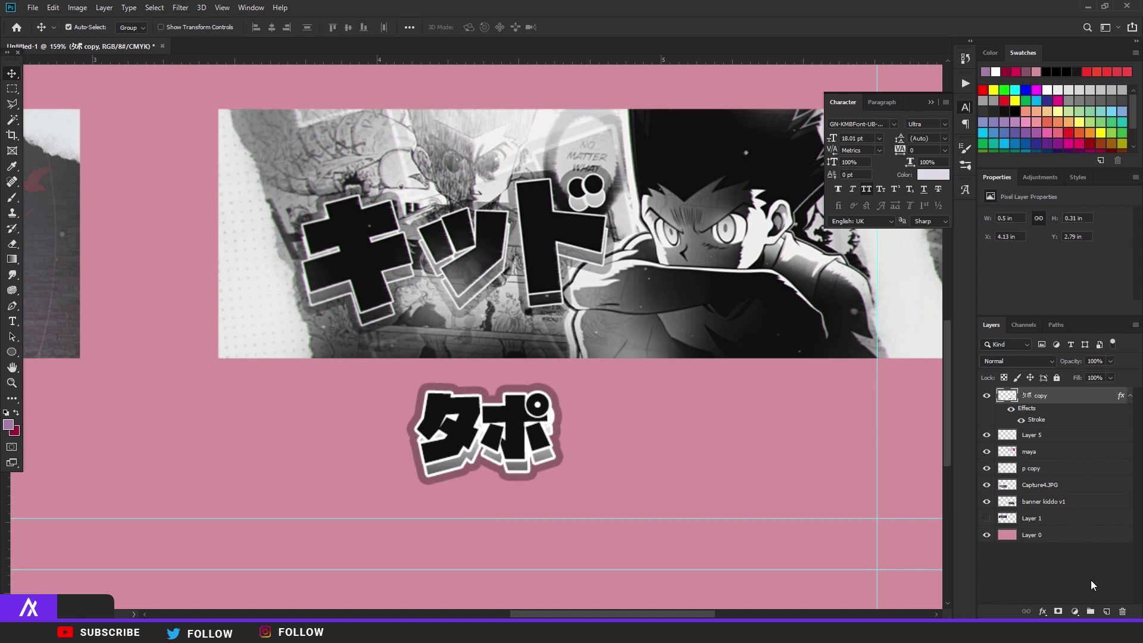
pyautogui.click(1106, 609)
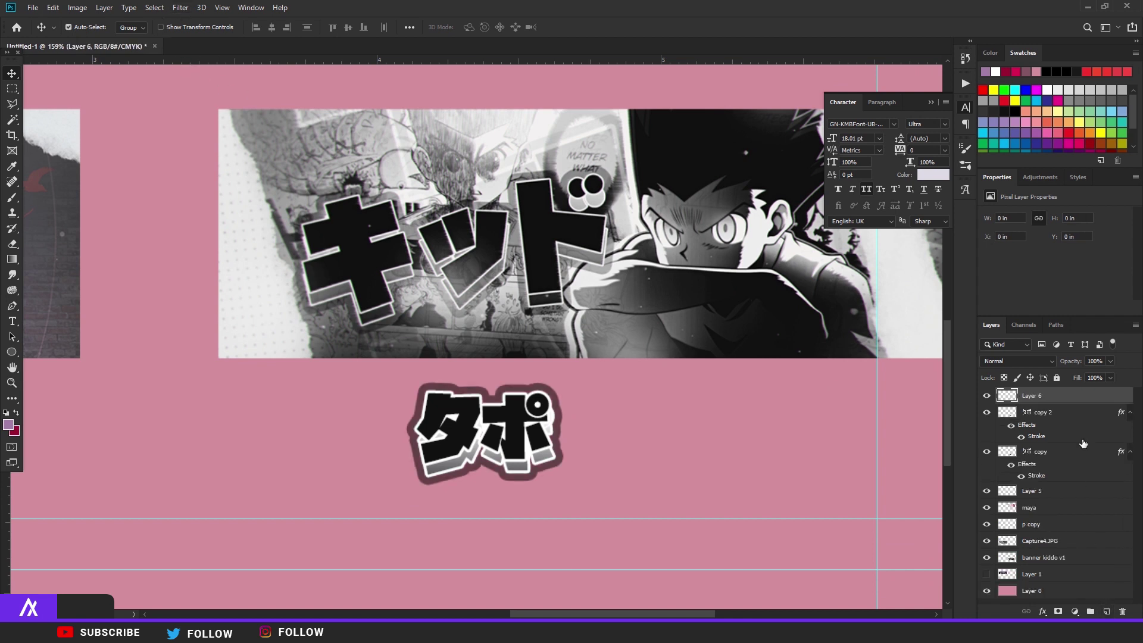
# Apply the Wind stylize filter to the flattened copy of the タポ lettering
pyautogui.click(181, 7)
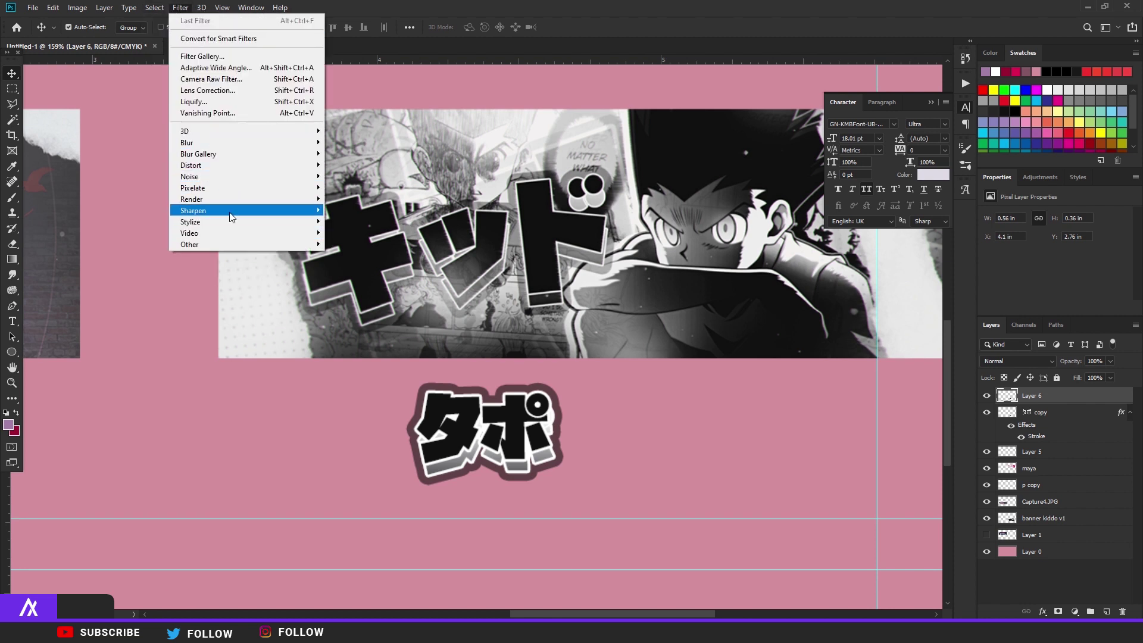
pyautogui.moveTo(241, 205)
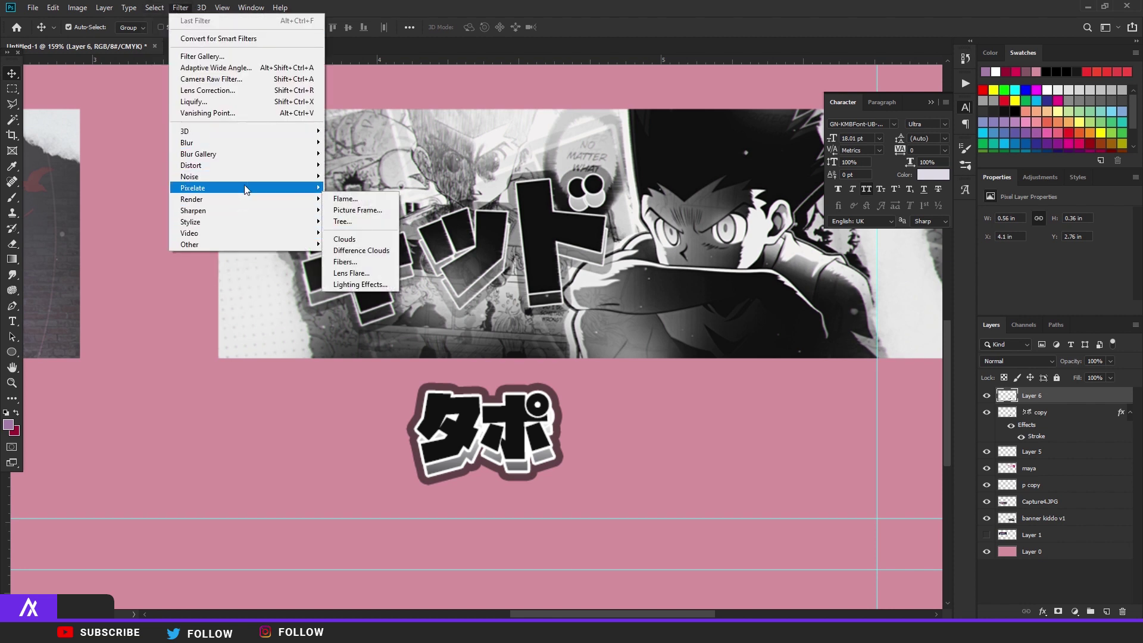
pyautogui.moveTo(247, 225)
pyautogui.click(365, 312)
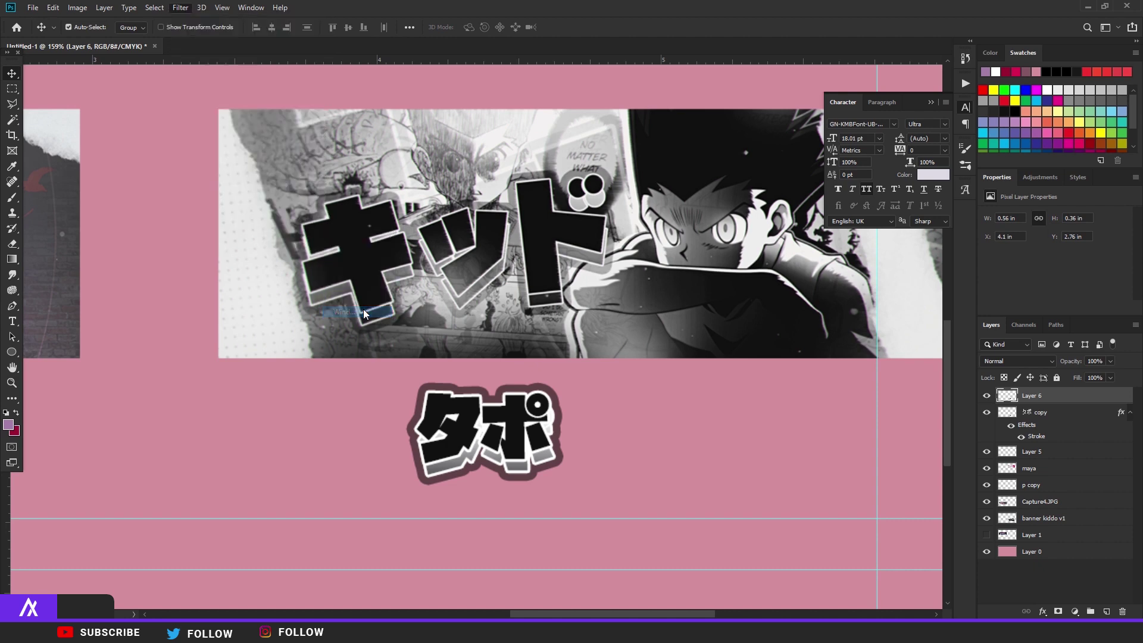
pyautogui.click(654, 145)
pyautogui.scroll(3, 540, 464)
# Lower the wind-filtered タポ layer to 18% opacity and merge it with the タポ layer beneath
pyautogui.click(1110, 361)
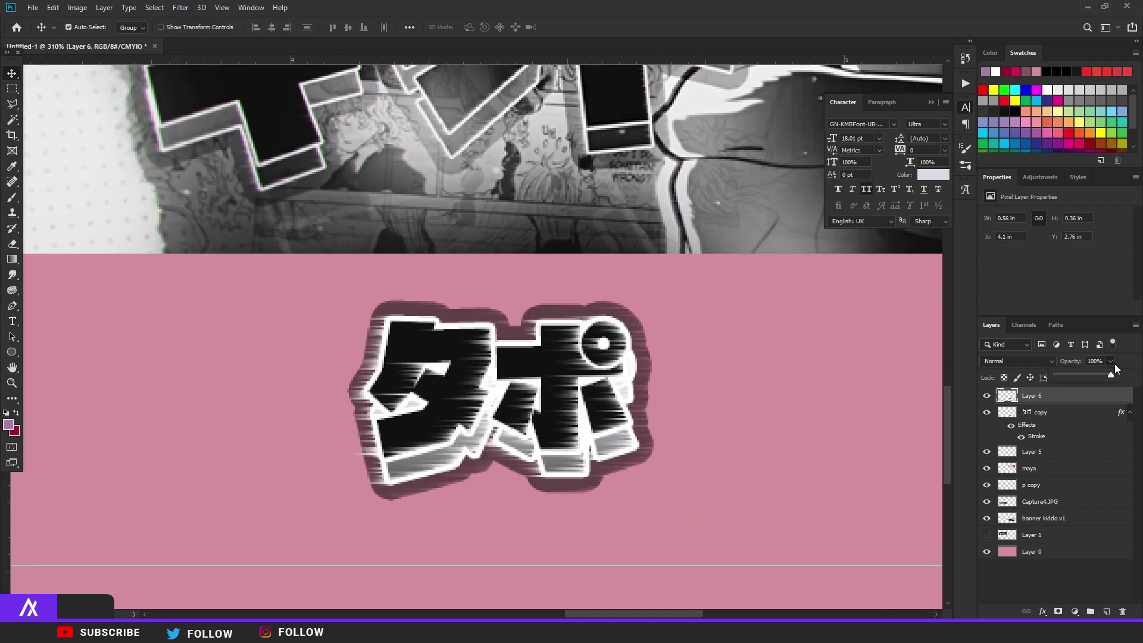
pyautogui.moveTo(1077, 373); pyautogui.dragTo(1064, 372)
pyautogui.scroll(-2, 529, 382)
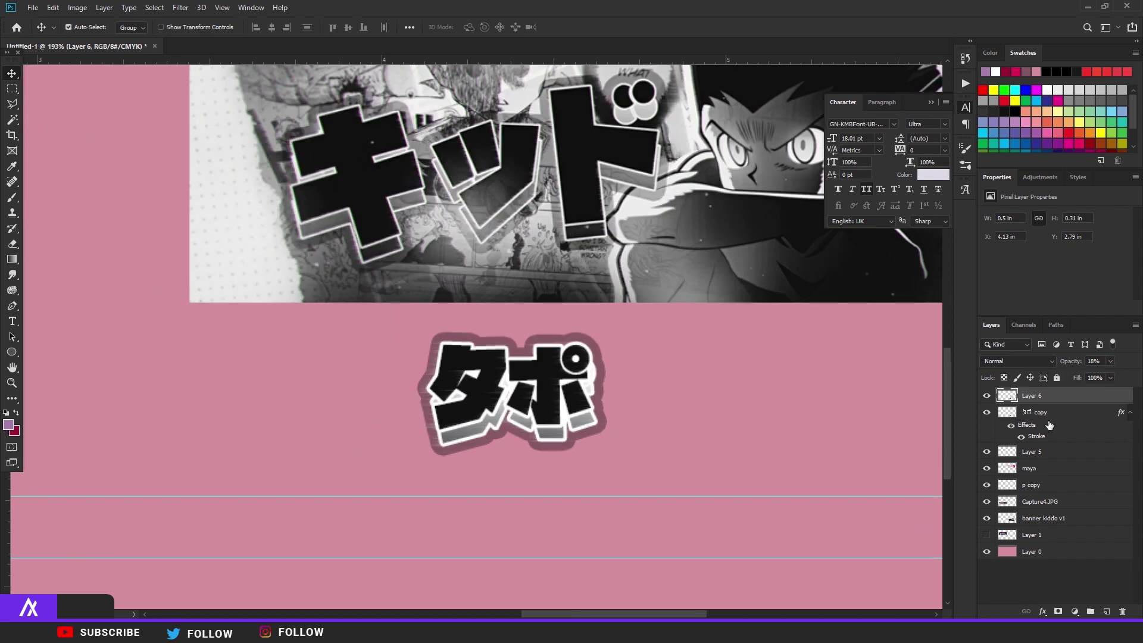
pyautogui.hotkey('ctrl', 'e')
# Duplicate the merged タポ layer with its green channel disabled and nudge the duplicate slightly right for a colour fringe
pyautogui.hotkey('ctrl', 'j')
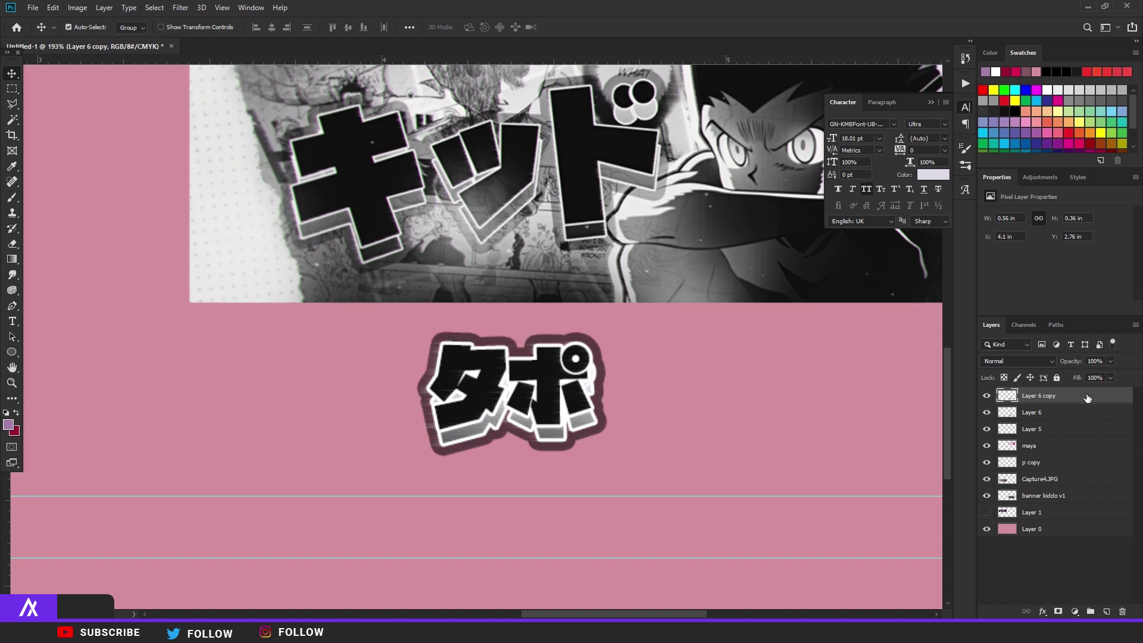
pyautogui.press('h')
pyautogui.doubleClick(1086, 398)
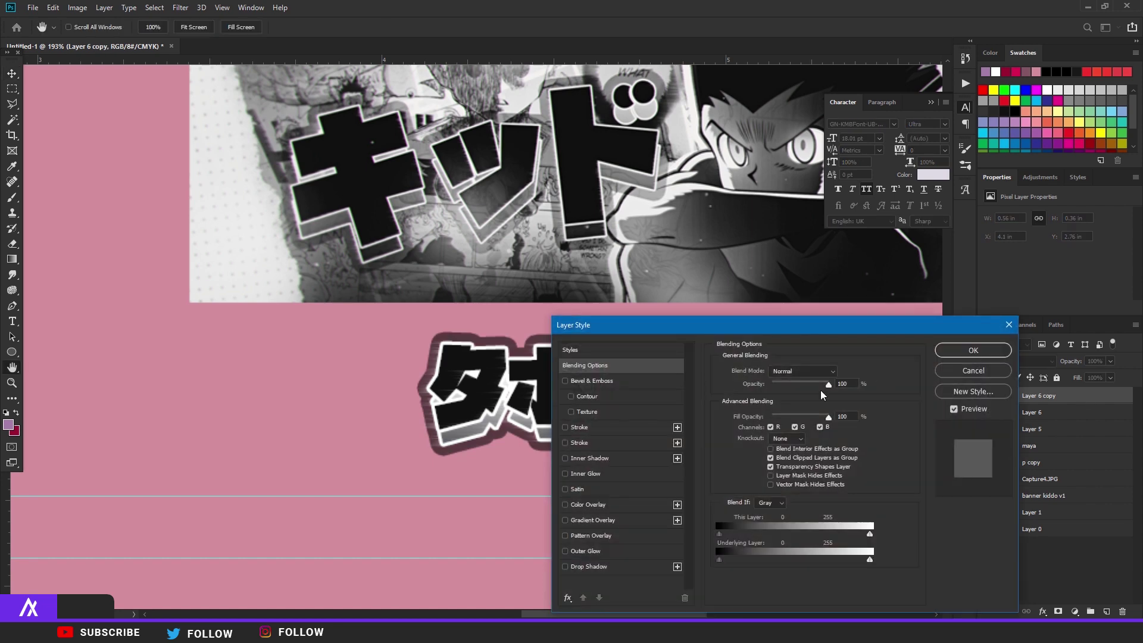
pyautogui.click(795, 428)
pyautogui.click(973, 350)
pyautogui.press('v')
pyautogui.scroll(2, 590, 387)
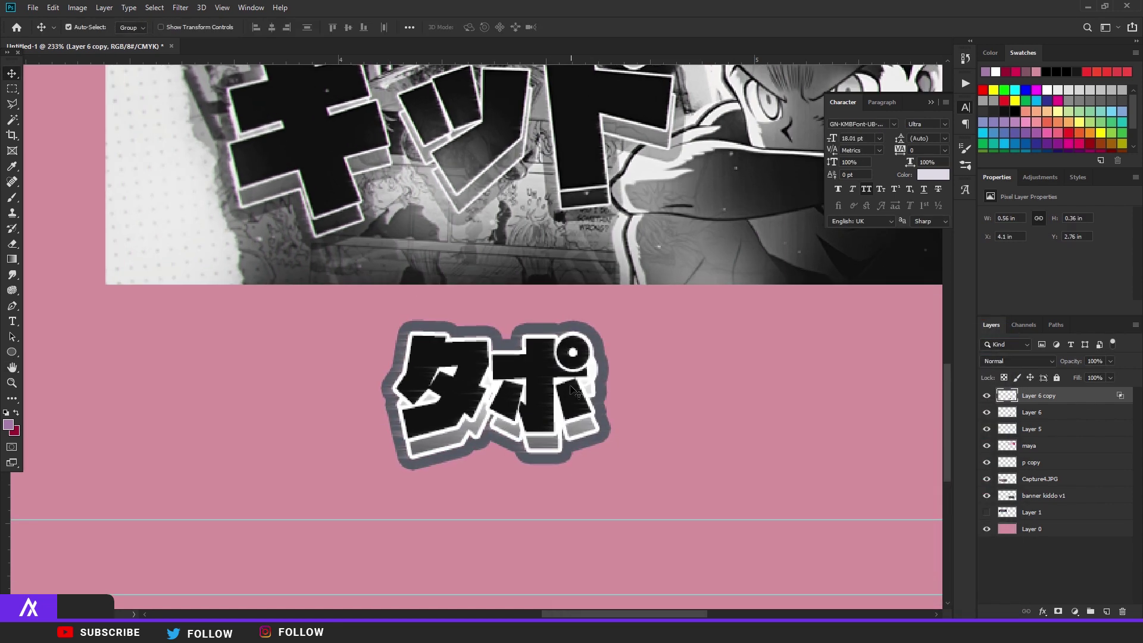
pyautogui.press('Right')
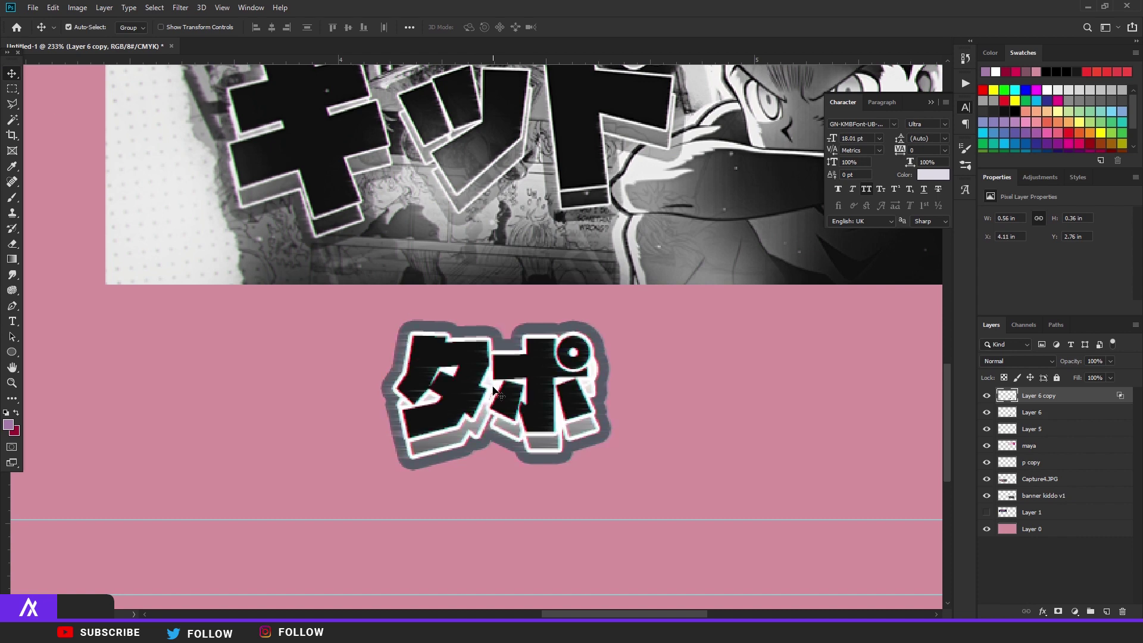
pyautogui.scroll(-3, 507, 393)
pyautogui.scroll(5, 527, 404)
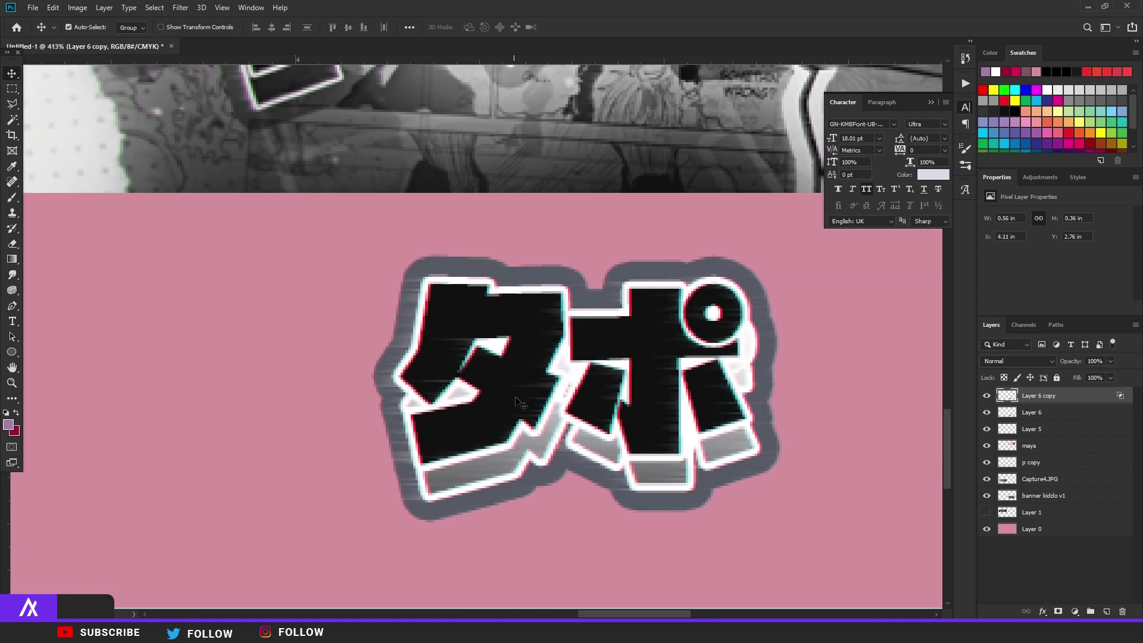
pyautogui.scroll(-6, 669, 430)
pyautogui.scroll(2, 664, 441)
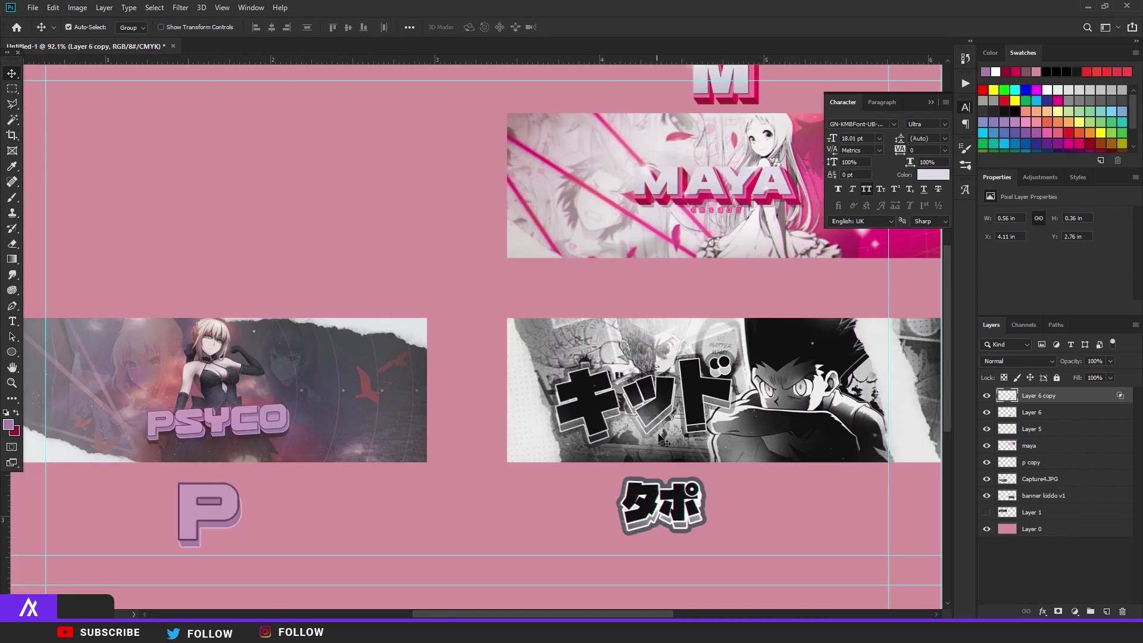
# Show the hidden L-AGHIE banner layer and move the banner slightly up above the PSYCO banner
pyautogui.scroll(-3, 661, 439)
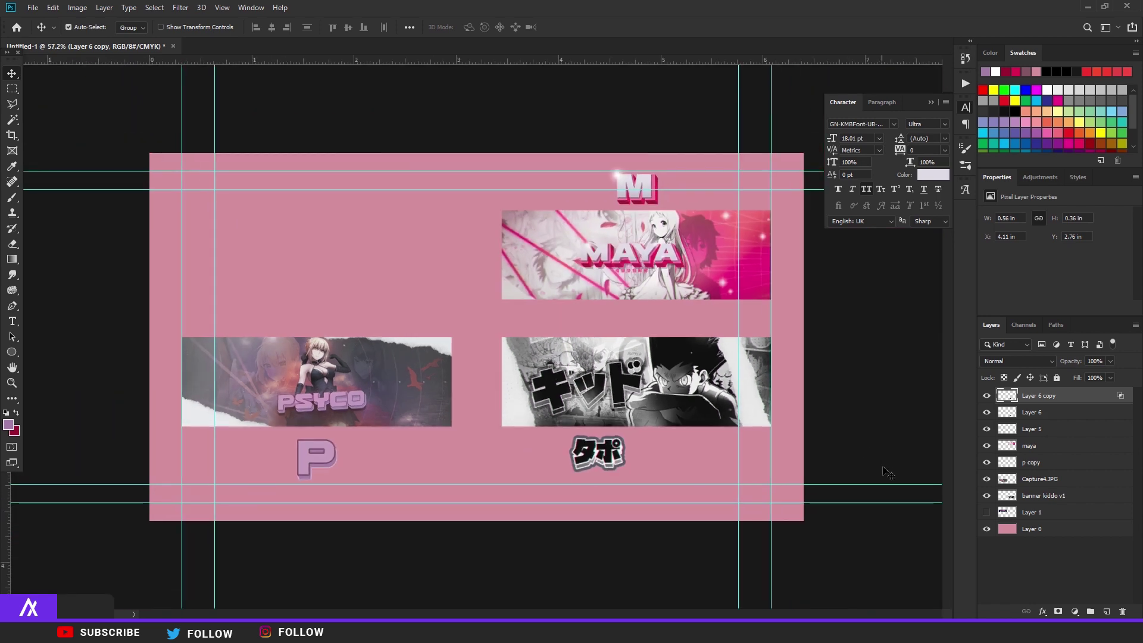
pyautogui.click(986, 512)
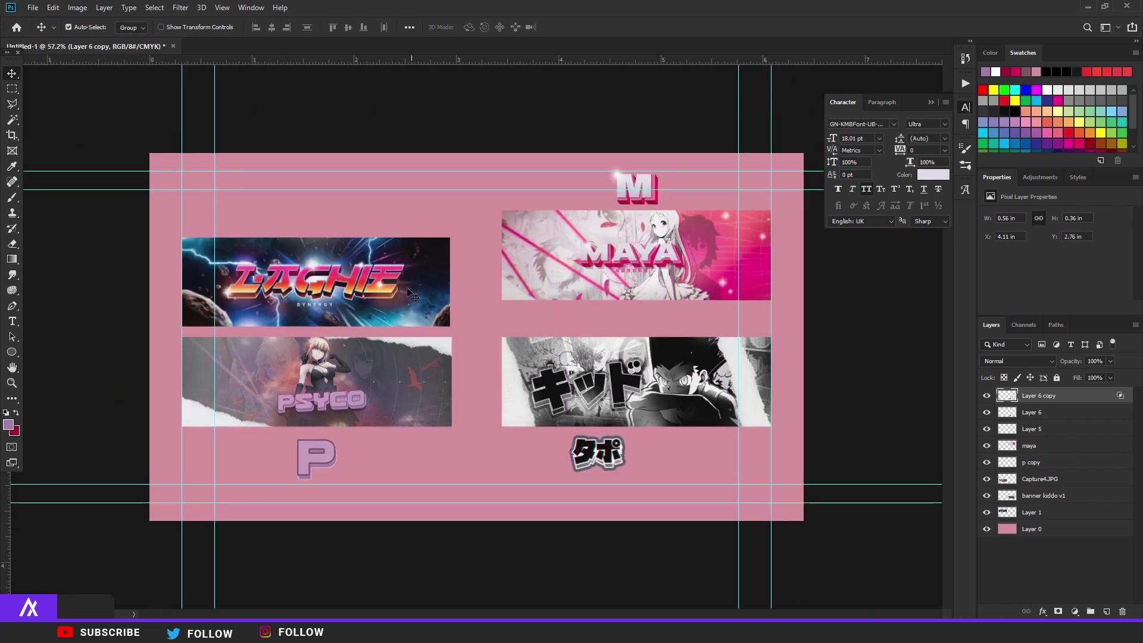
pyautogui.moveTo(410, 293); pyautogui.dragTo(405, 265)
# Centre the タポ lettering below the kiddo banner and merge its two layers into one
pyautogui.moveTo(622, 456); pyautogui.dragTo(620, 459)
pyautogui.keyDown('shift'); pyautogui.click(1030, 412); pyautogui.keyUp('shift')
pyautogui.hotkey('ctrl', 'e')
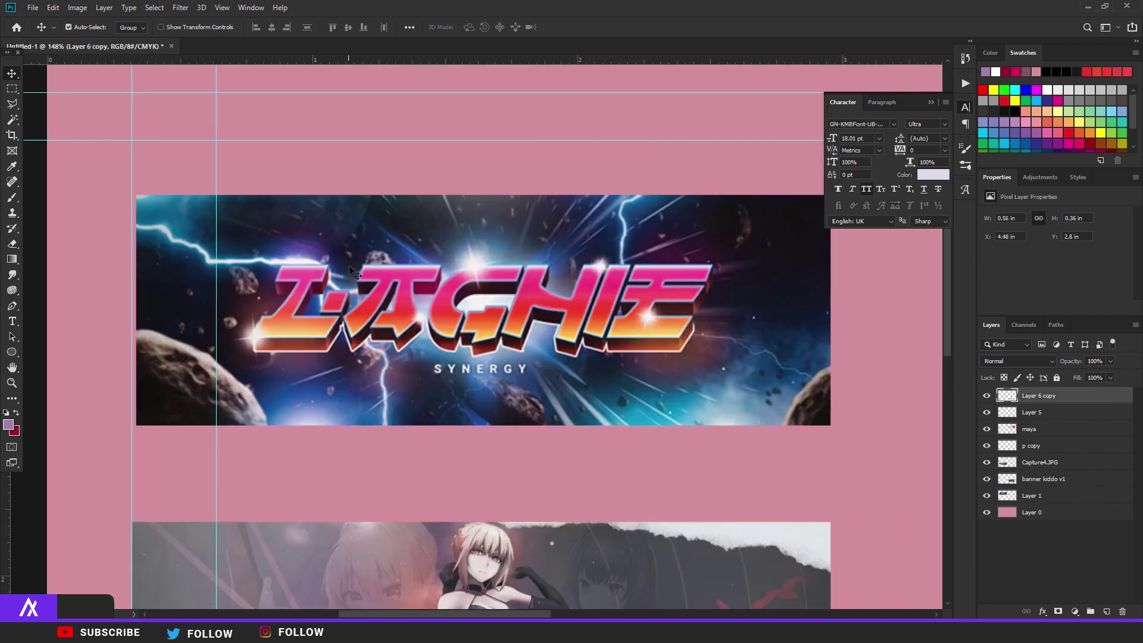
# Add a letter L text above the L-AGHIE banner and set its font to Of Maids and Men
pyautogui.scroll(5, 214, 221)
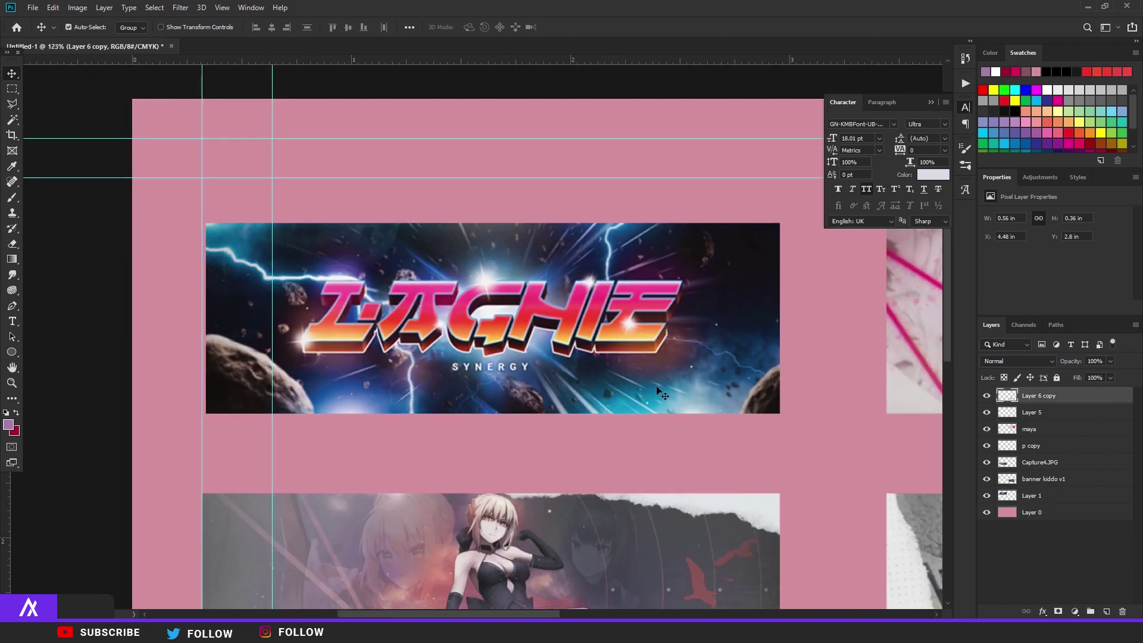
pyautogui.click(391, 154)
pyautogui.hotkey('ctrl', 'a')
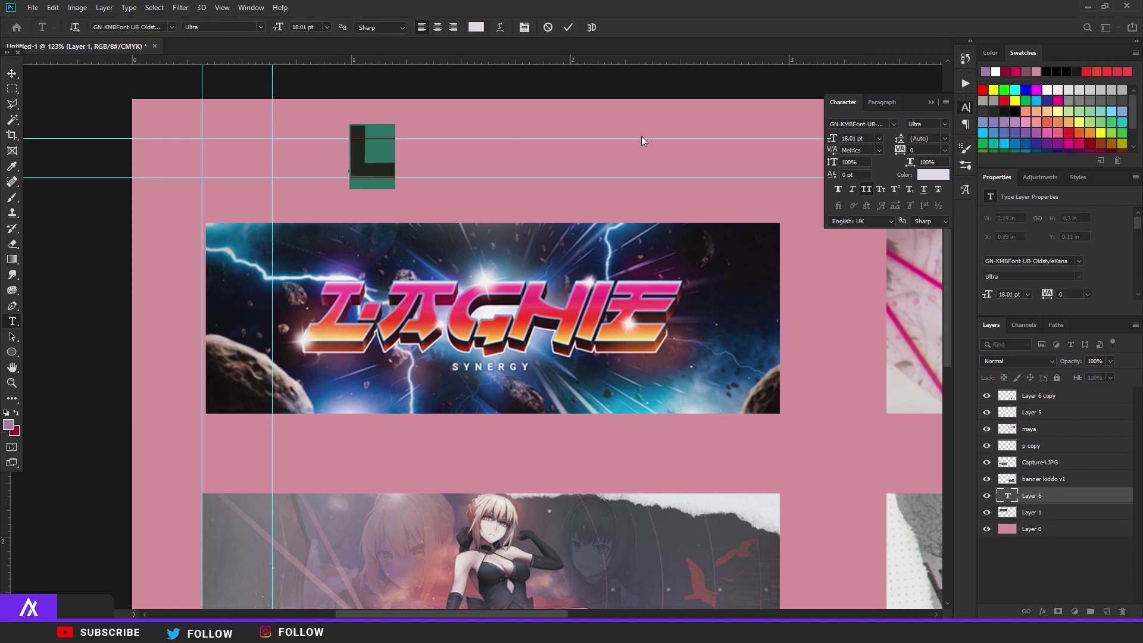
pyautogui.click(893, 124)
pyautogui.press('Down')
pyautogui.press('Down')
pyautogui.press('Down')
pyautogui.press('Down')
pyautogui.press('Down')
pyautogui.press('Down')
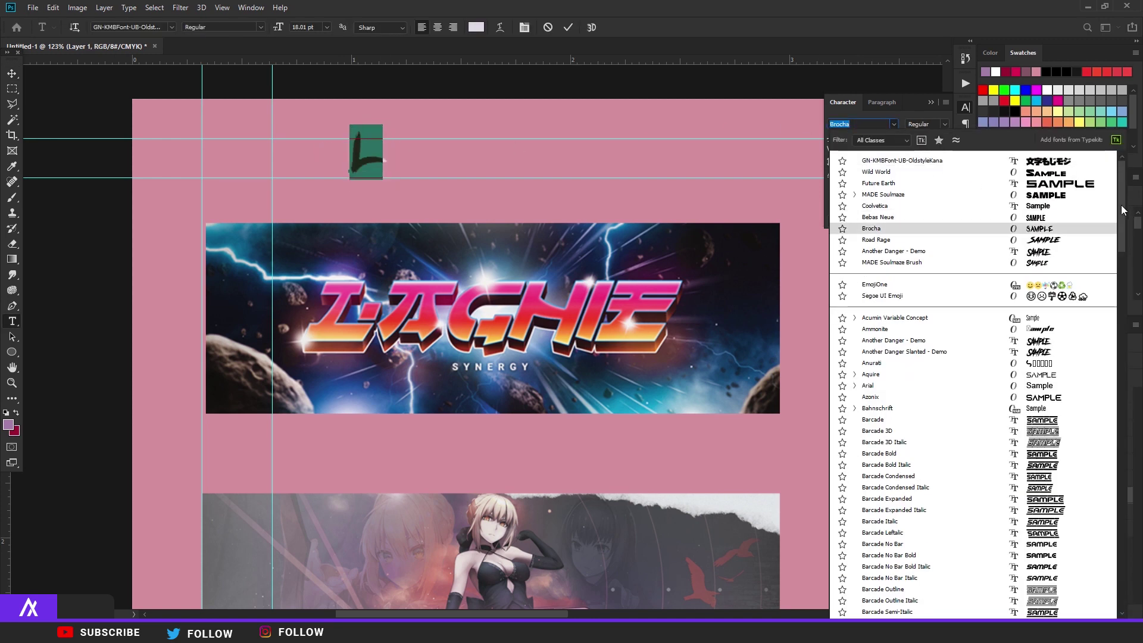
pyautogui.scroll(-15, 1123, 210)
pyautogui.click(1042, 477)
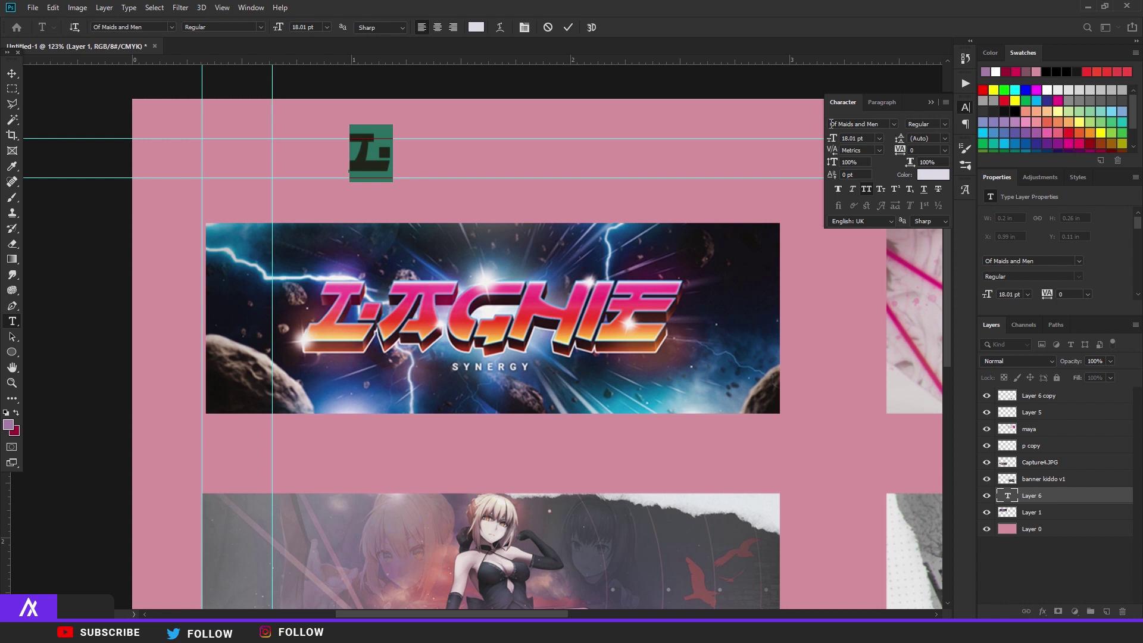
# Enlarge the L to 31.01 pt and centre it above the L-AGHIE banner
pyautogui.moveTo(832, 138); pyautogui.dragTo(839, 138)
pyautogui.hotkey('ctrl', 'Return')
pyautogui.hotkey('ctrl', '+')
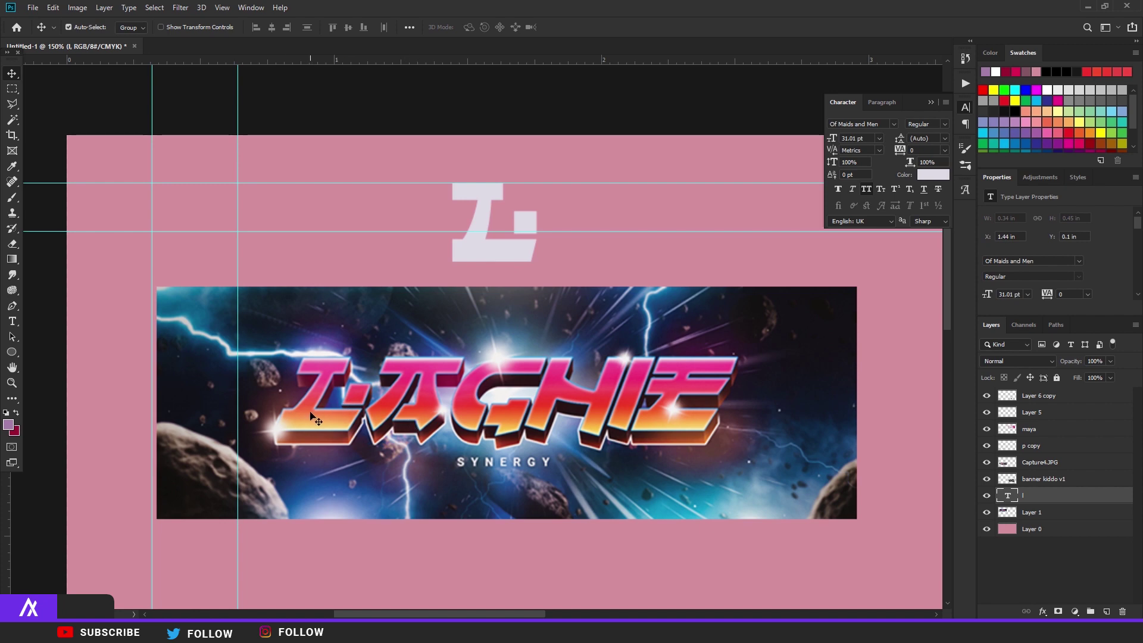
pyautogui.scroll(1, 354, 451)
pyautogui.scroll(-3, 417, 470)
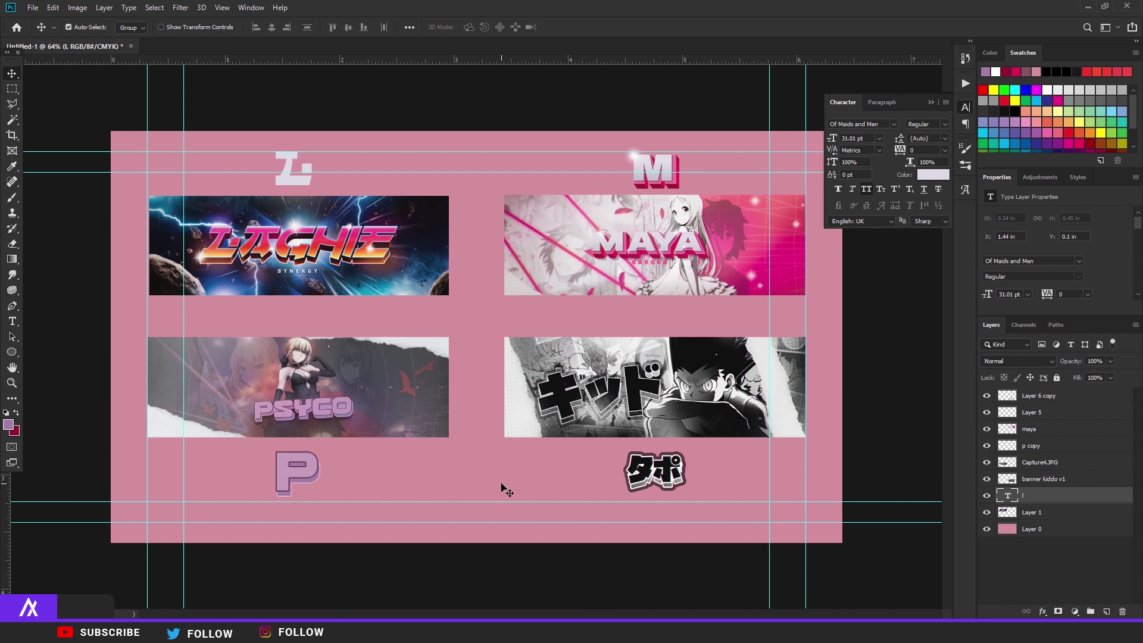
pyautogui.scroll(3, 337, 240)
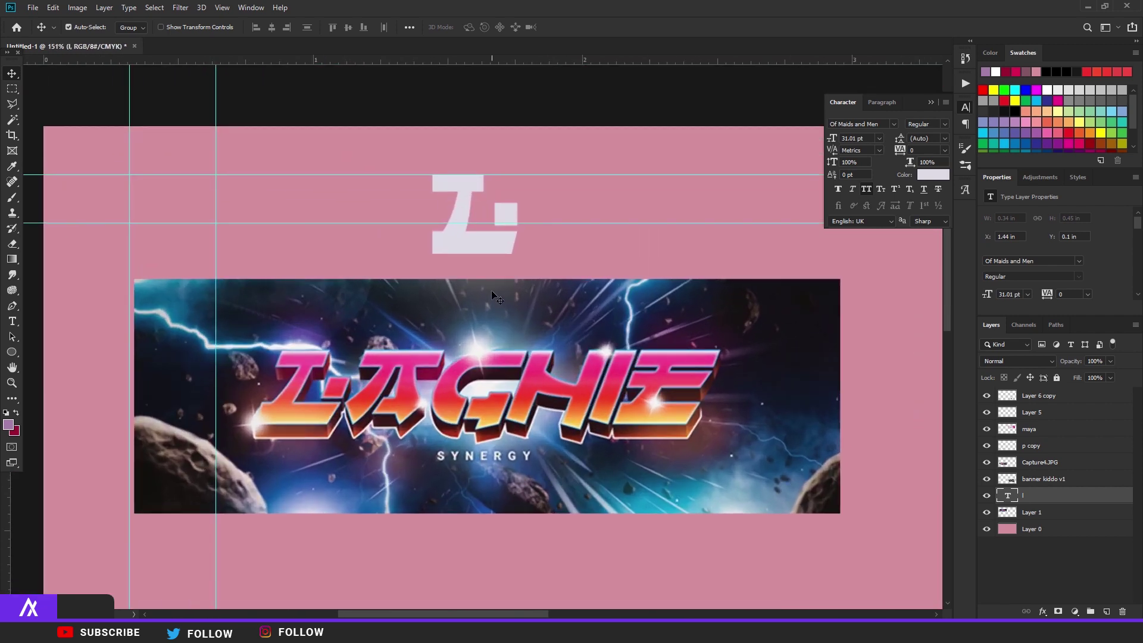
# Add a 2 px outside stroke in blue (3c7dd1) at 100% opacity to the L
pyautogui.doubleClick(1060, 501)
pyautogui.click(598, 426)
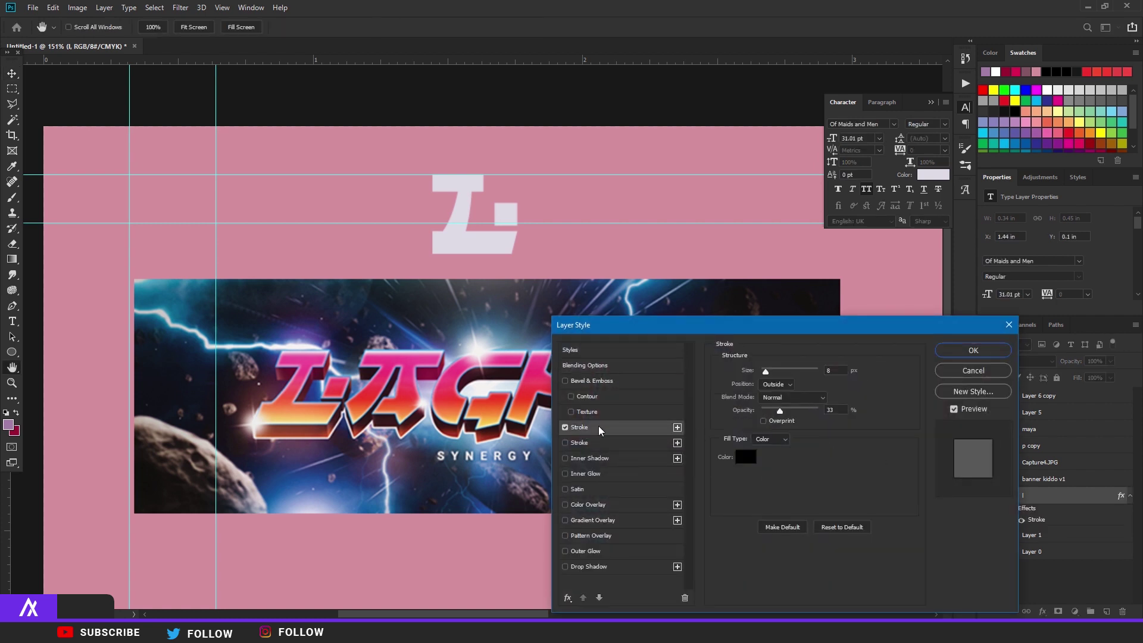
pyautogui.click(747, 458)
pyautogui.click(525, 365)
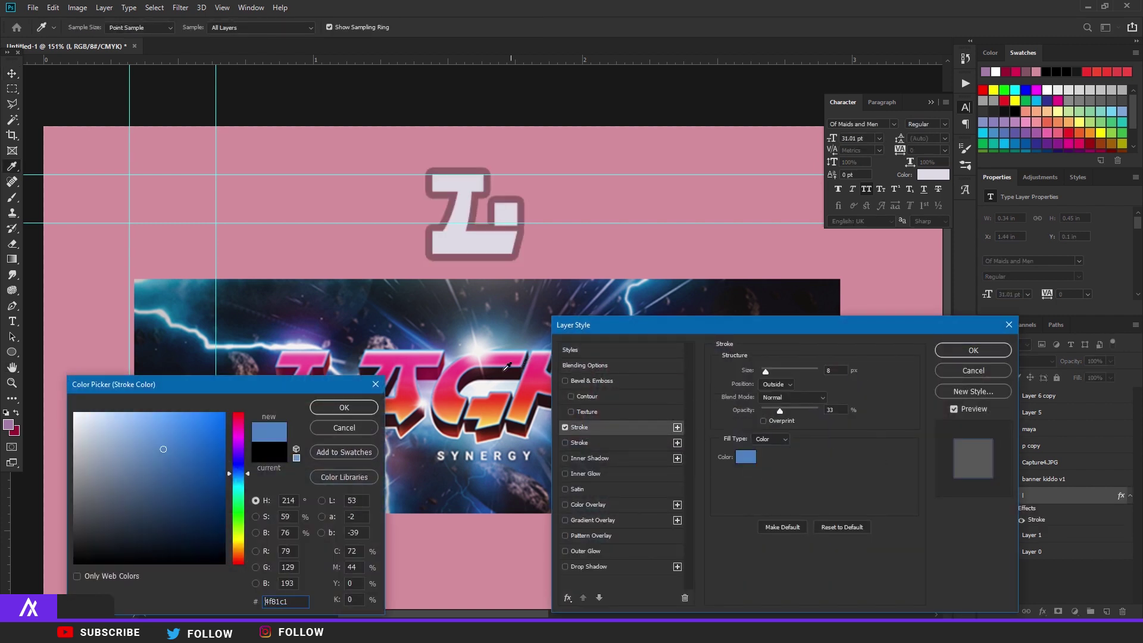
pyautogui.click(181, 437)
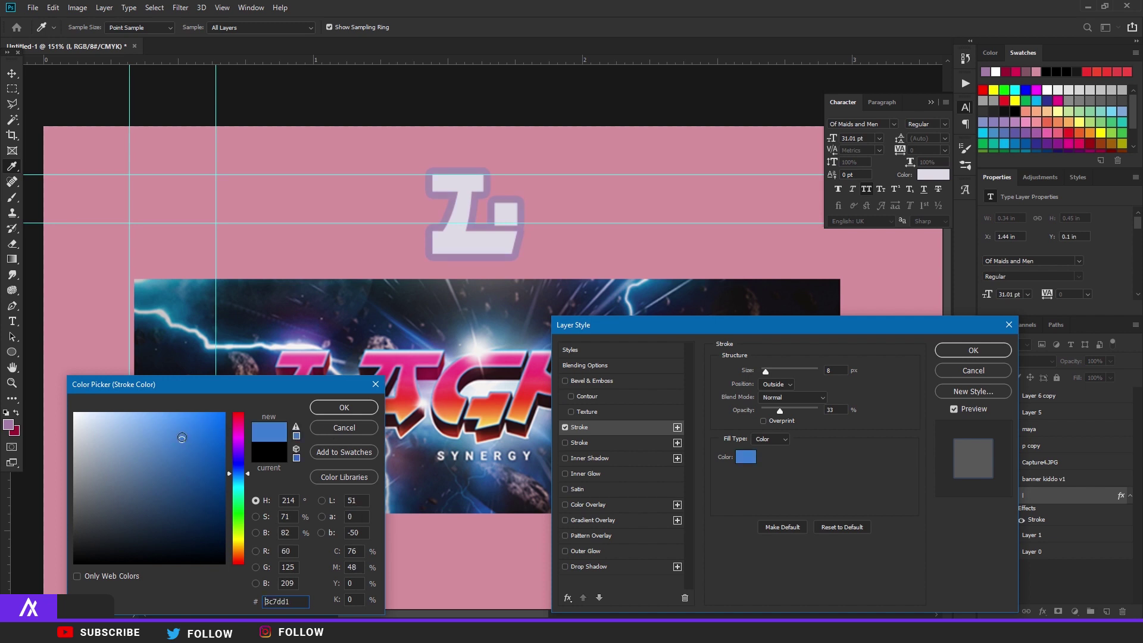
pyautogui.click(344, 410)
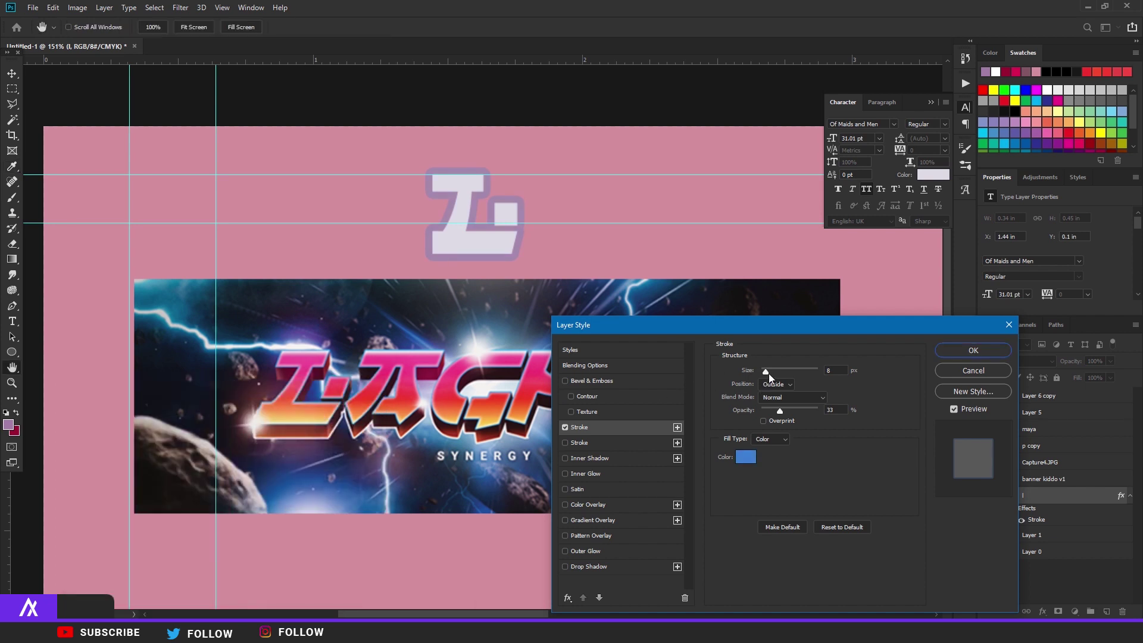
pyautogui.moveTo(779, 410); pyautogui.dragTo(869, 389)
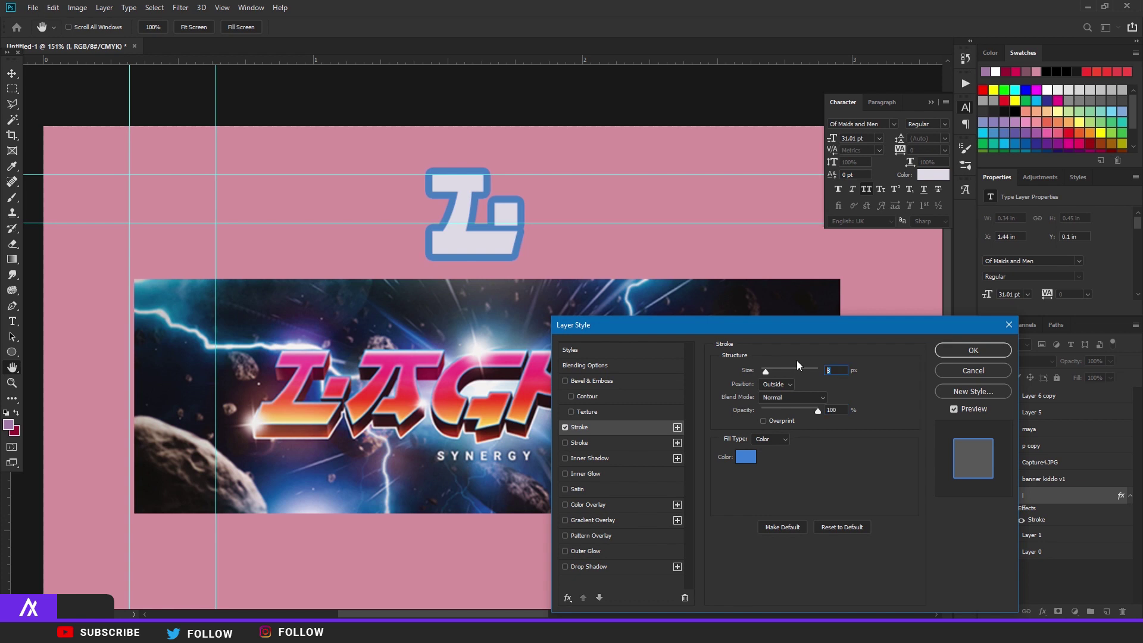
pyautogui.write('2')
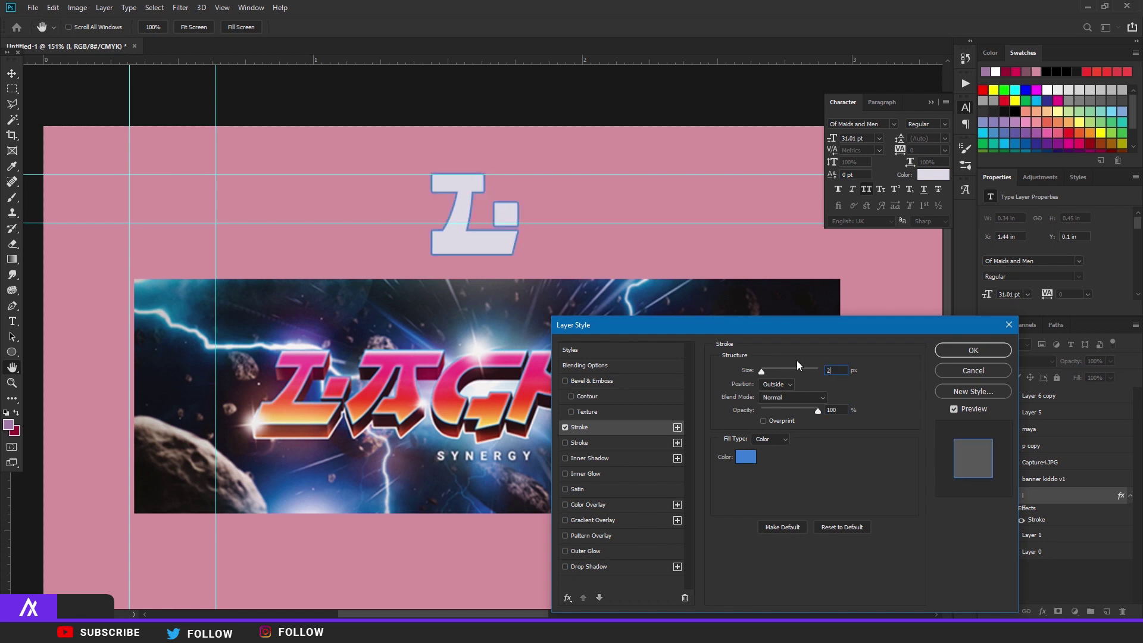
pyautogui.press('Return')
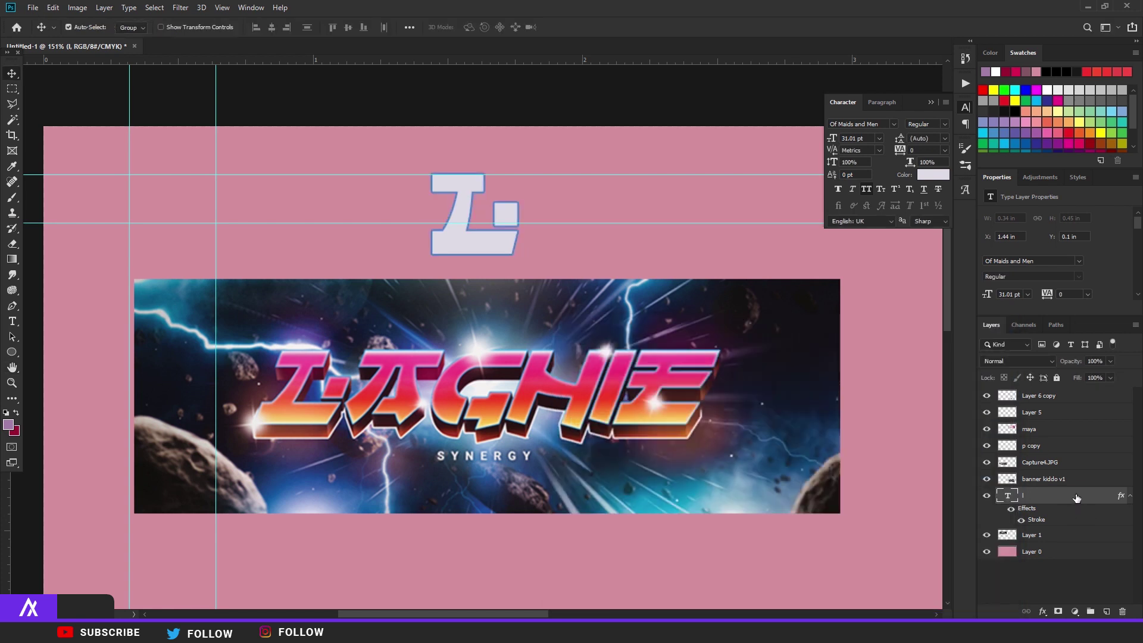
# Add a reversed linear gradient overlay from white through pink and orange to yellow on the L, at 100% opacity and 108% scale
pyautogui.doubleClick(1076, 498)
pyautogui.click(598, 519)
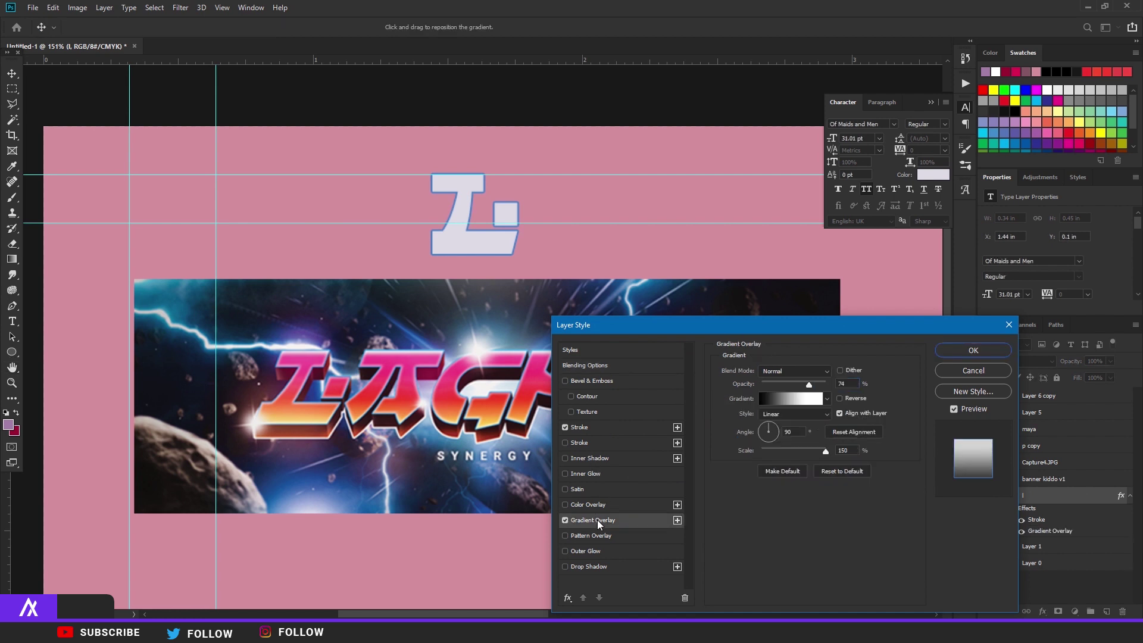
pyautogui.moveTo(779, 325); pyautogui.dragTo(879, 262)
pyautogui.click(894, 338)
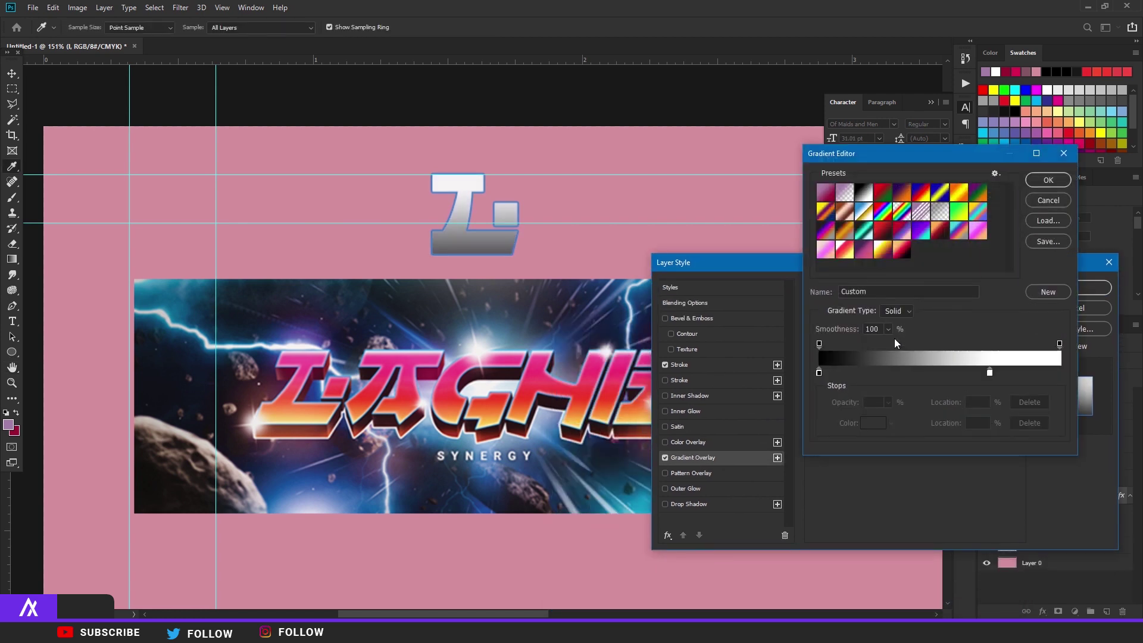
pyautogui.doubleClick(904, 257)
pyautogui.click(905, 391)
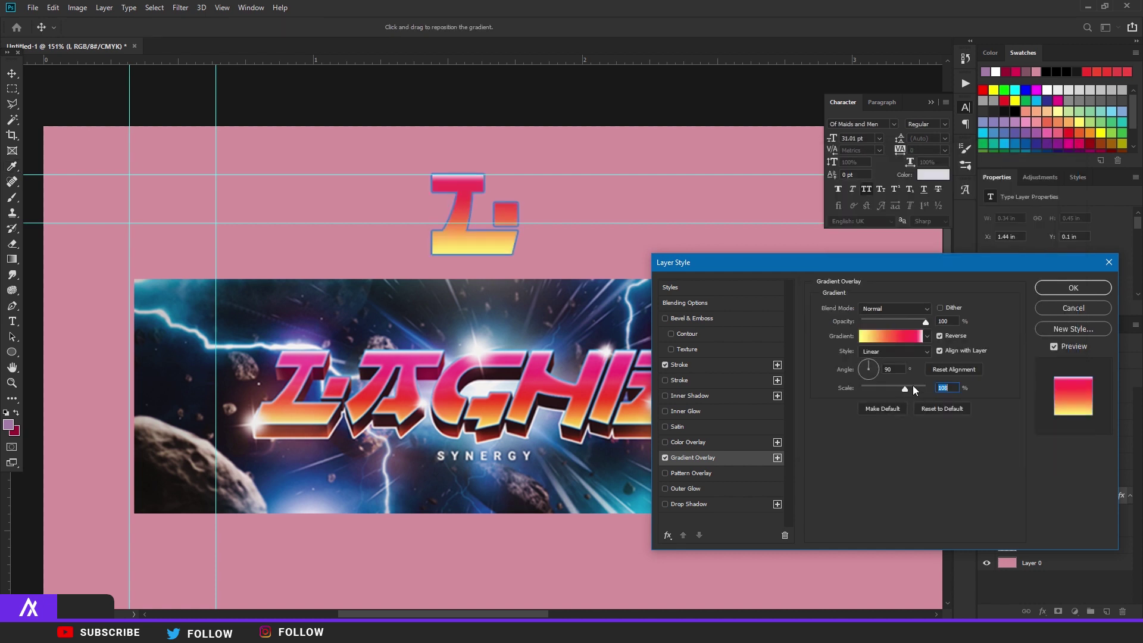
# Review the colours and locations of the pink, orange and yellow stops in the L's gradient
pyautogui.click(894, 335)
pyautogui.click(848, 373)
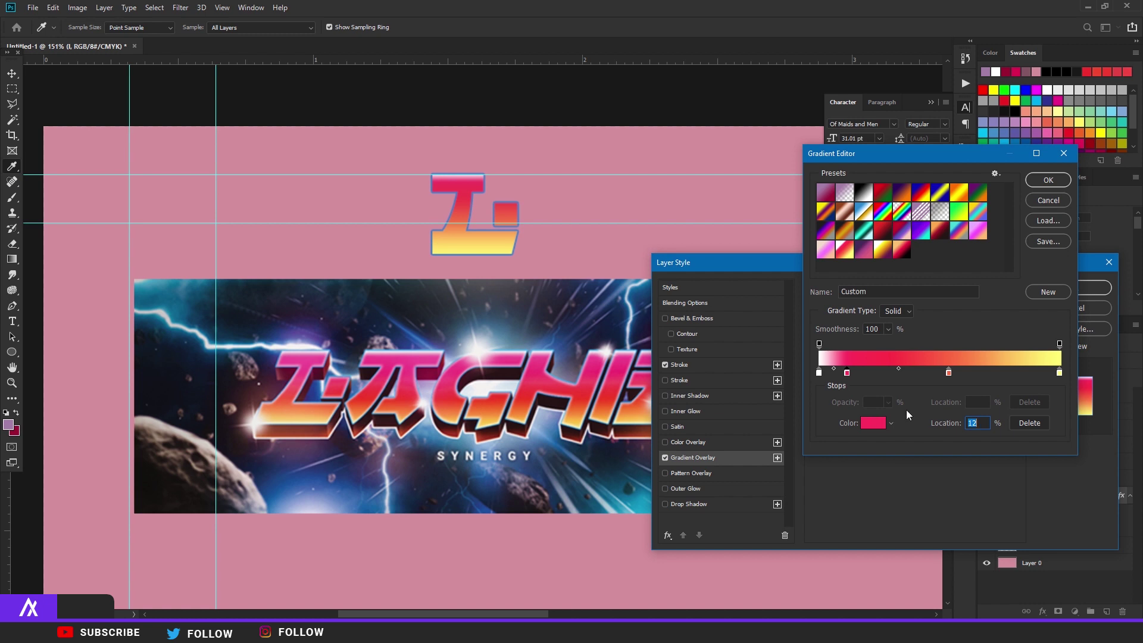
pyautogui.click(949, 374)
pyautogui.click(1060, 373)
pyautogui.click(1048, 181)
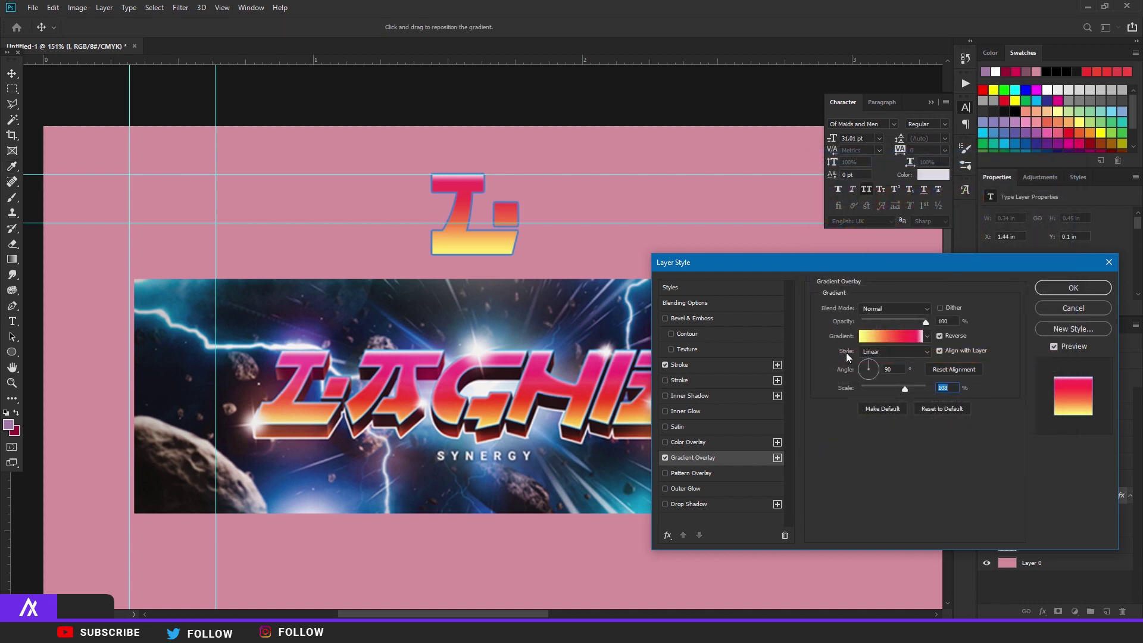
# Add a white inner glow to the L with Normal blend mode, 24% opacity and 4 px size
pyautogui.click(697, 410)
pyautogui.click(877, 309)
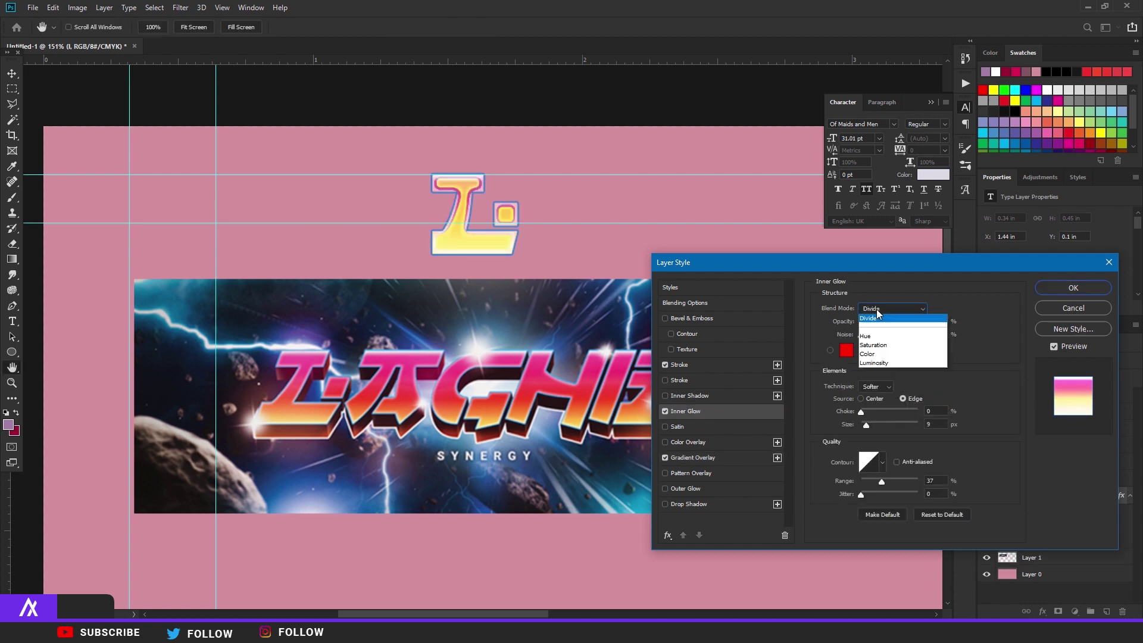
pyautogui.click(875, 318)
pyautogui.click(846, 351)
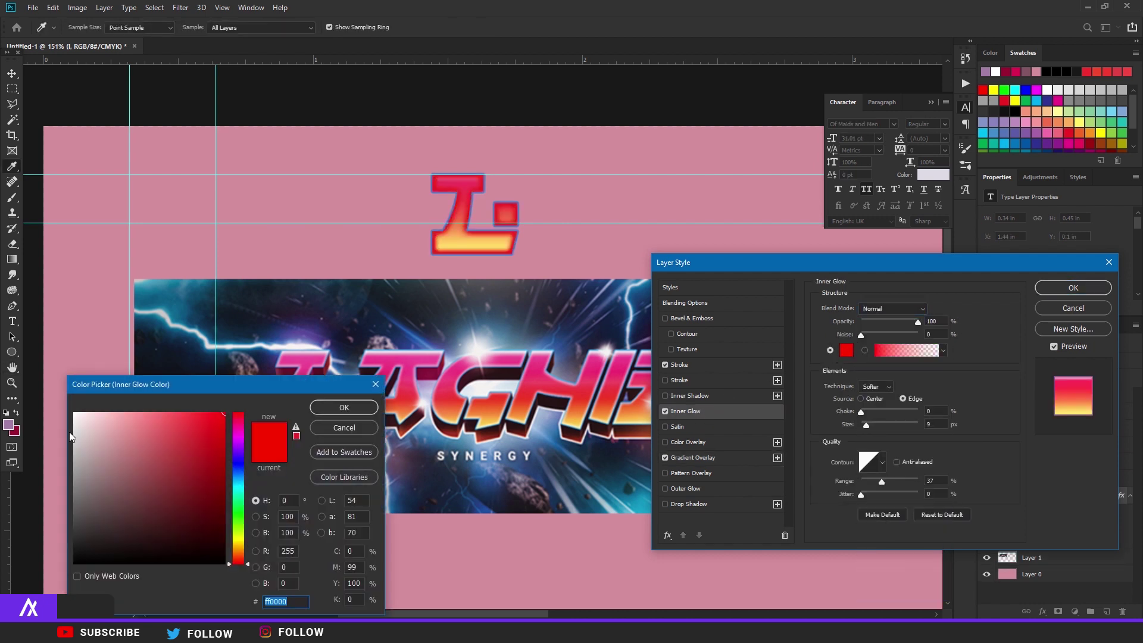
pyautogui.moveTo(70, 436); pyautogui.dragTo(73, 413)
pyautogui.click(344, 407)
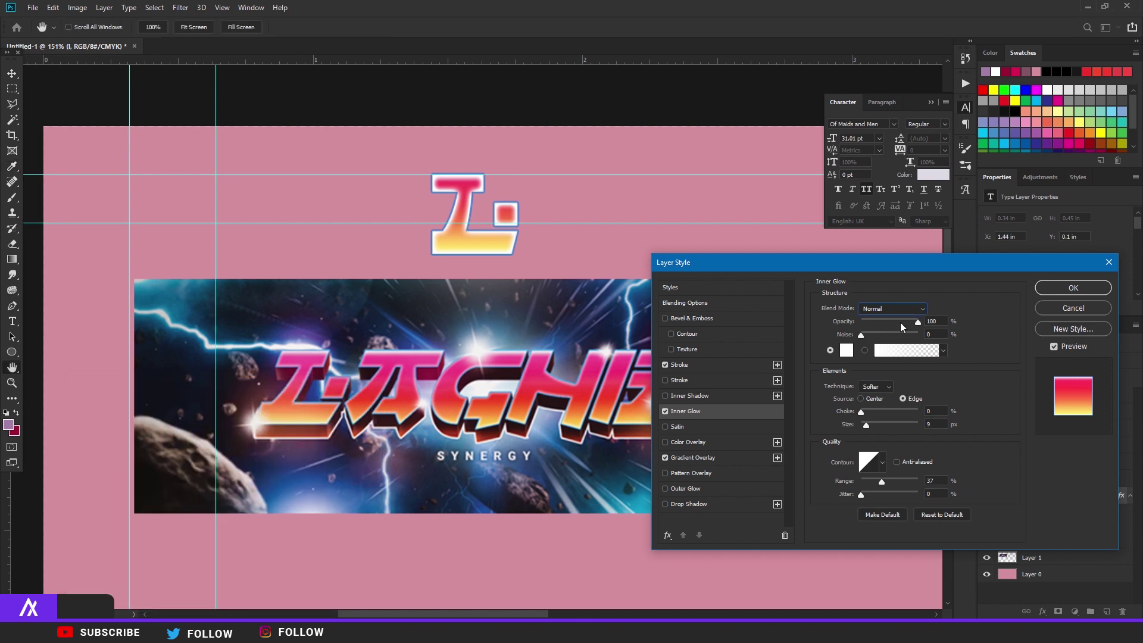
pyautogui.moveTo(900, 323); pyautogui.dragTo(881, 323)
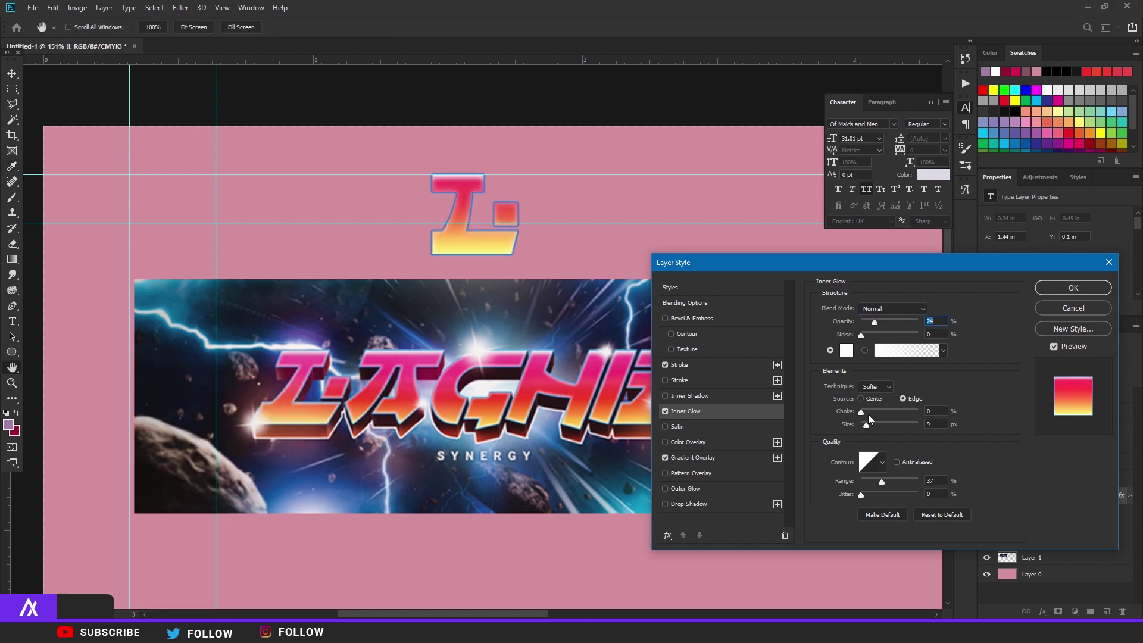
pyautogui.moveTo(866, 424); pyautogui.dragTo(863, 424)
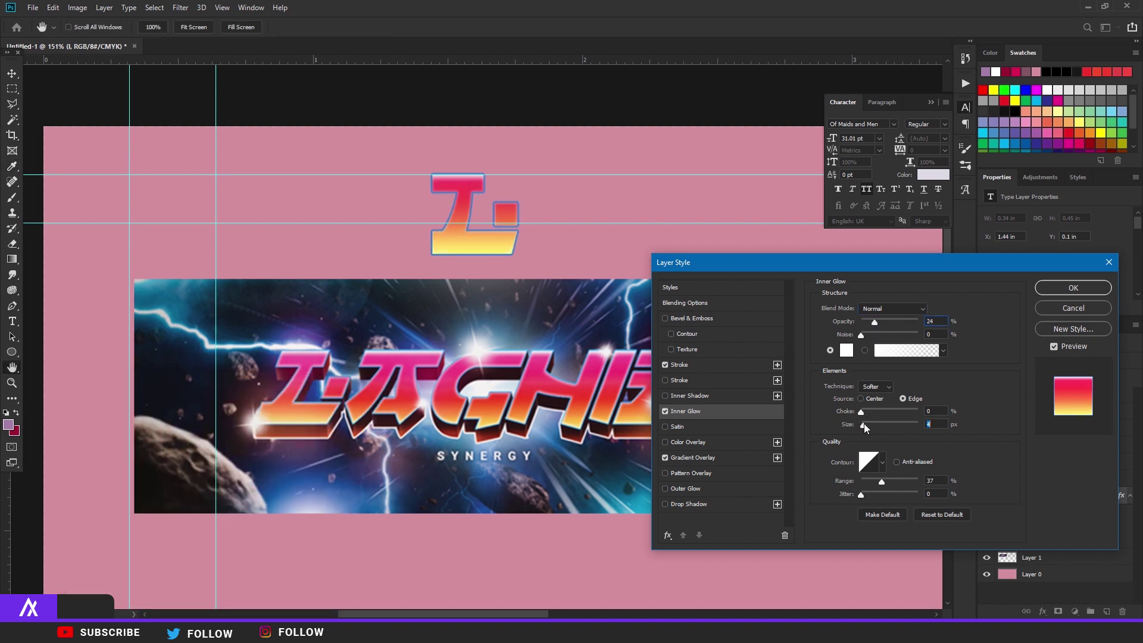
pyautogui.click(1059, 288)
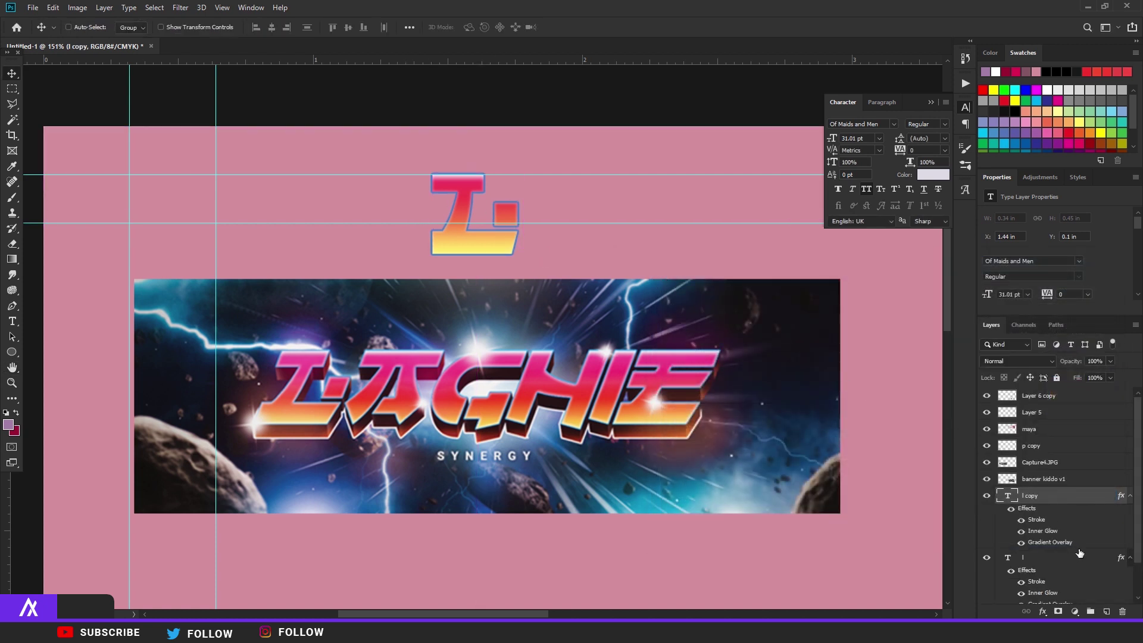
# Replace the lower L layer's stroke, inner glow and gradient with a dark maroon (291216) colour overlay sampled from the banner lettering's shadow
pyautogui.scroll(-1, 1074, 568)
pyautogui.doubleClick(1073, 564)
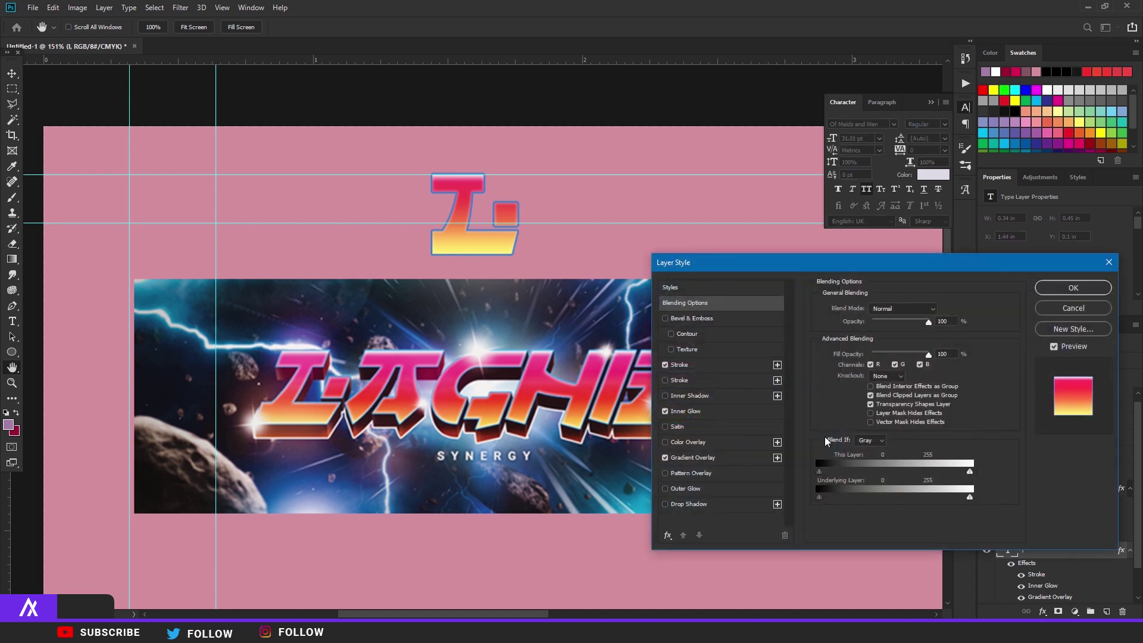
pyautogui.click(665, 456)
pyautogui.click(666, 365)
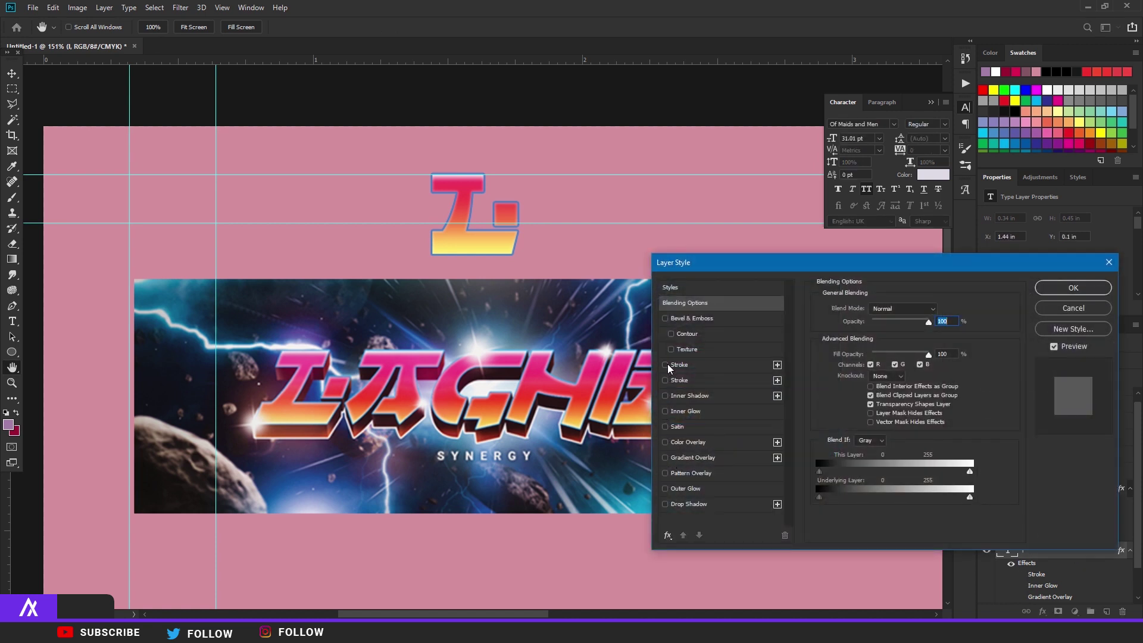
pyautogui.click(701, 444)
pyautogui.click(943, 314)
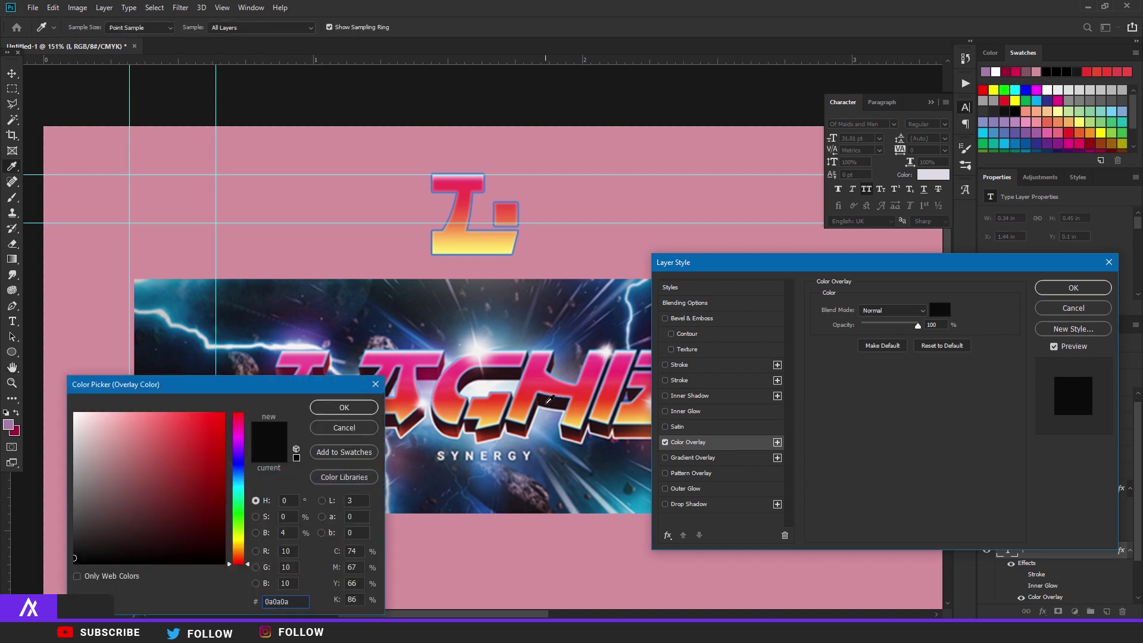
pyautogui.click(423, 406)
pyautogui.click(508, 374)
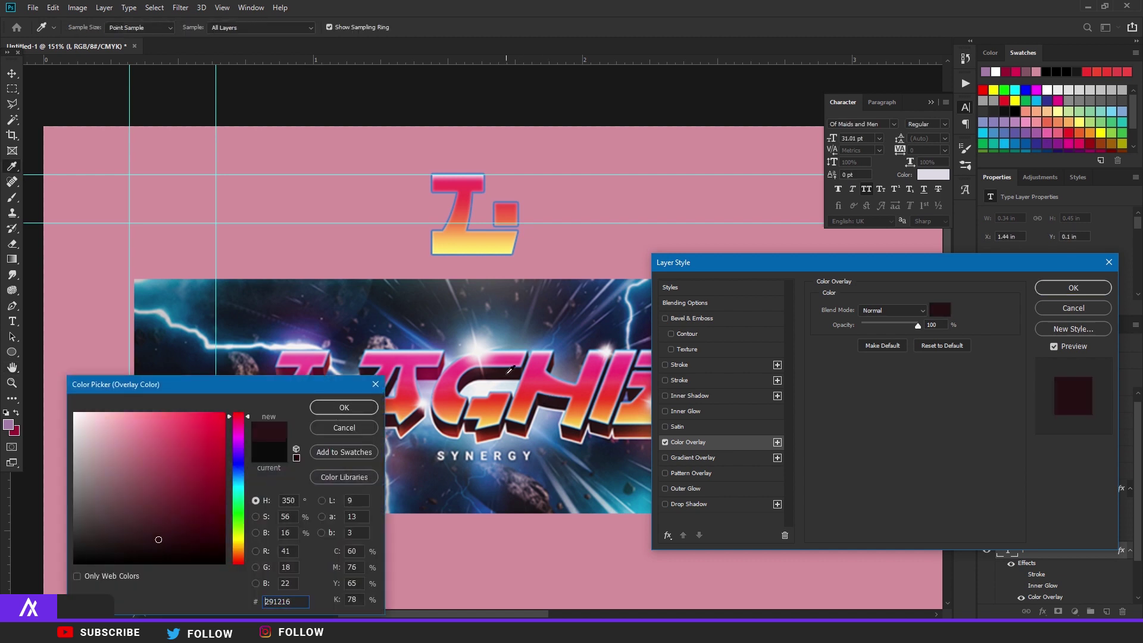
pyautogui.click(336, 411)
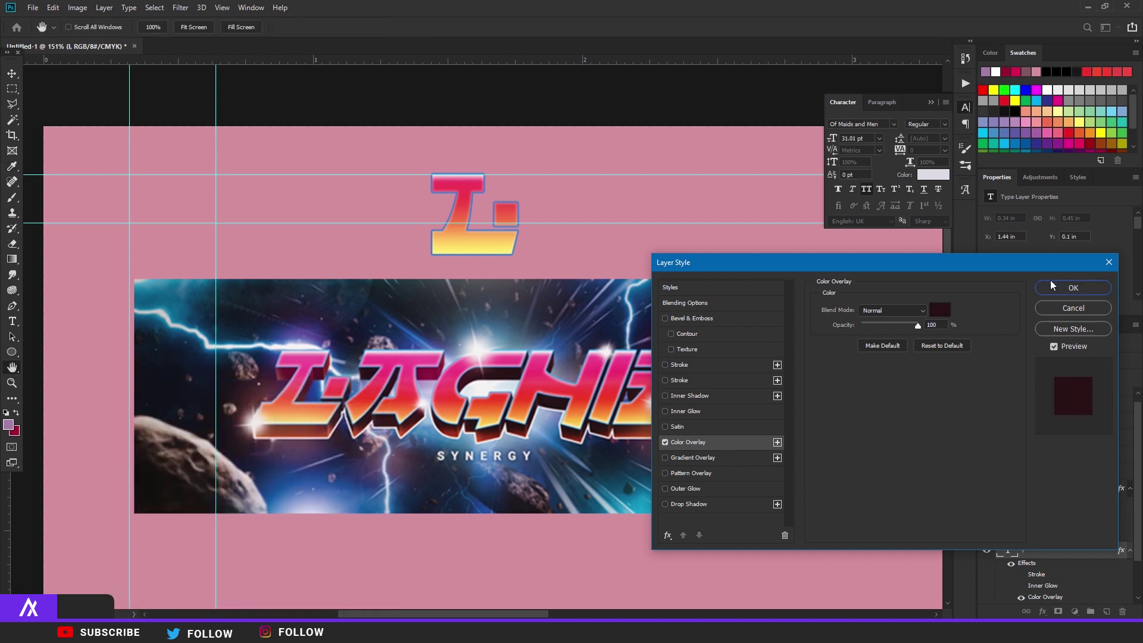
pyautogui.click(1072, 287)
# Nudge the dark L down and to the right so it forms an offset shadow behind the gradient L
pyautogui.press('v')
pyautogui.scroll(2, 408, 208)
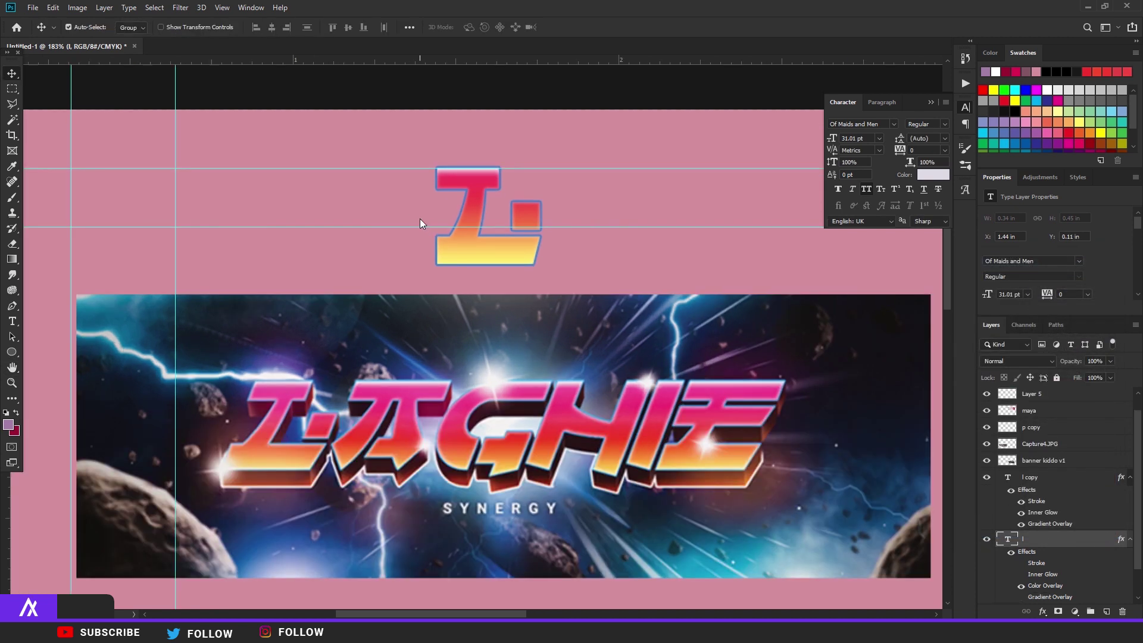
pyautogui.press('Down')
pyautogui.press('Down')
pyautogui.press('Down')
pyautogui.press('Down')
pyautogui.press('Right')
pyautogui.press('Right')
pyautogui.press('Right')
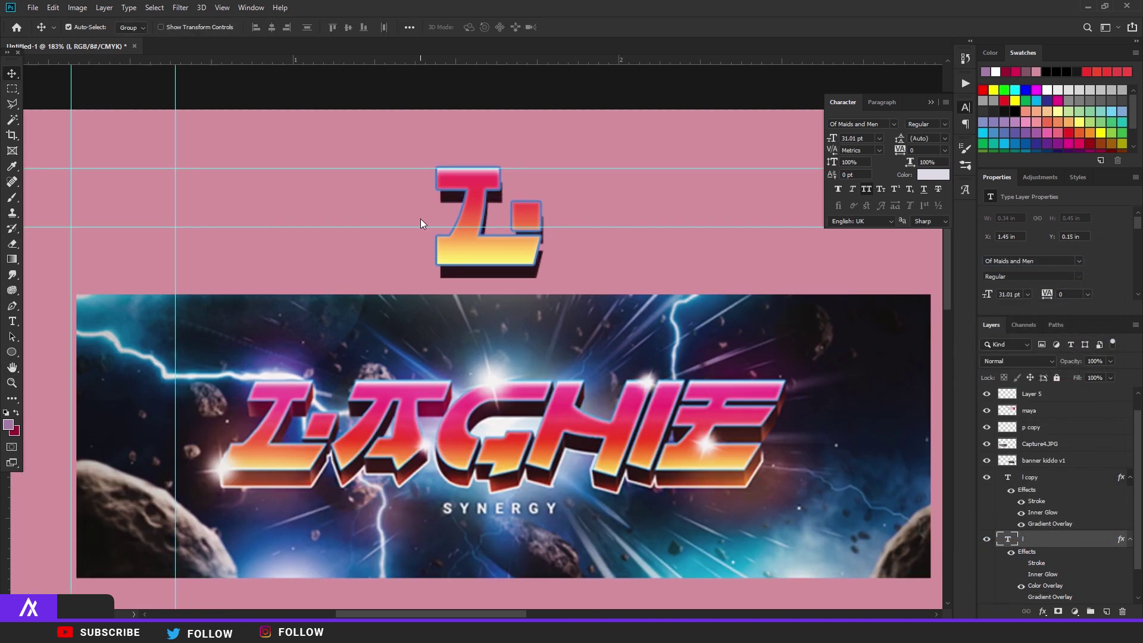
pyautogui.press('Right')
pyautogui.press('Up')
pyautogui.press('Up')
pyautogui.press('Up')
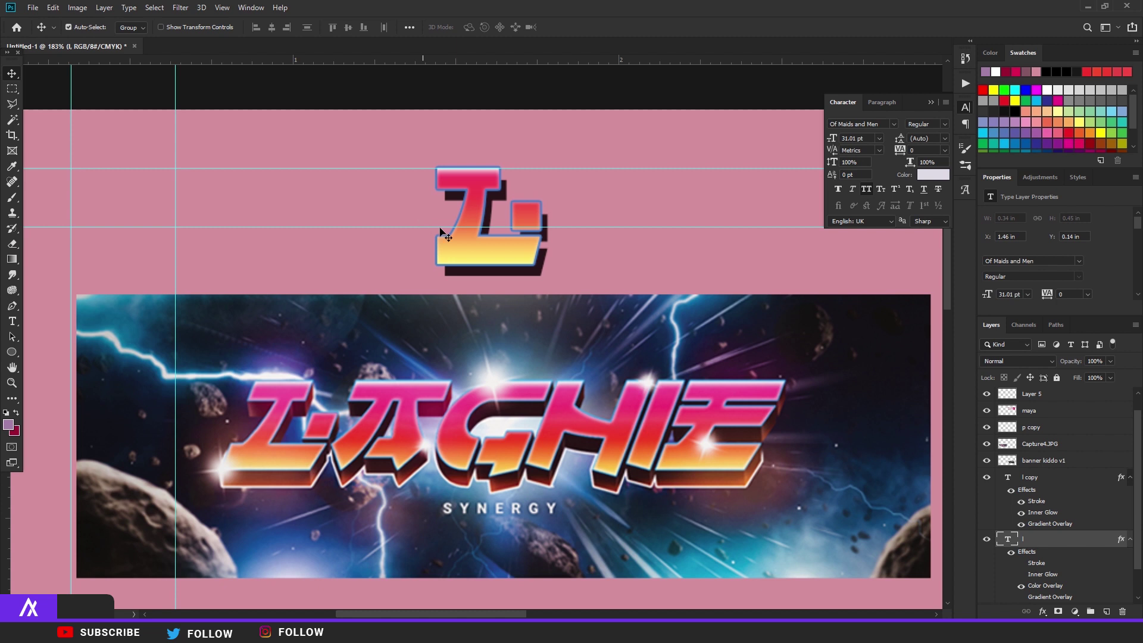
# Create a new layer above the dark L and set the foreground colour to the maroon sampled from its shadow
pyautogui.click(1107, 611)
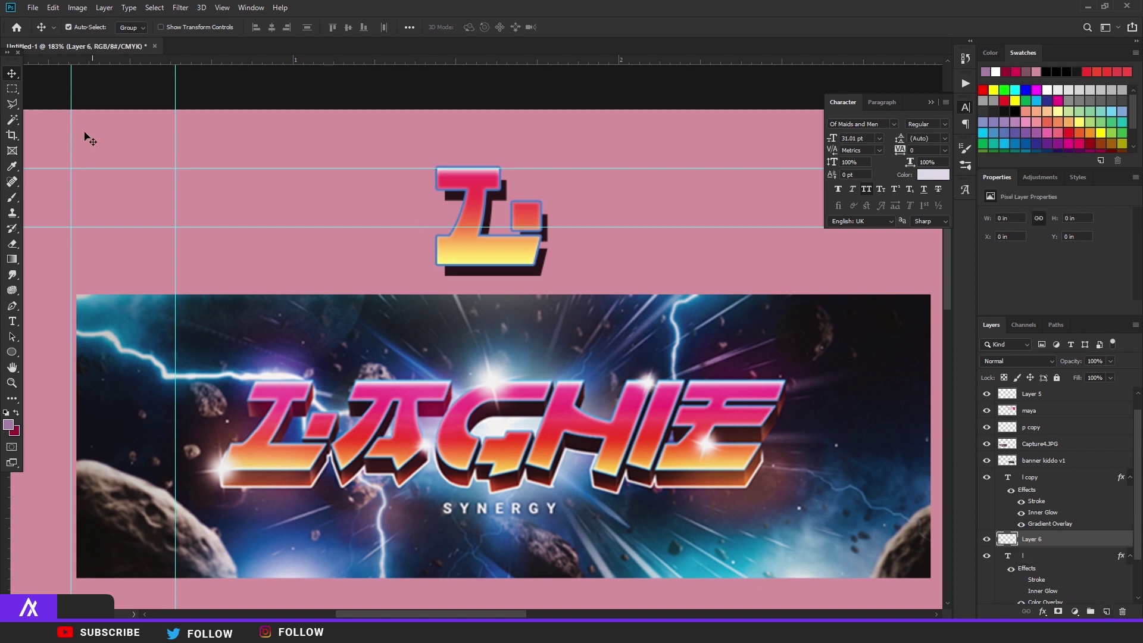
pyautogui.click(11, 105)
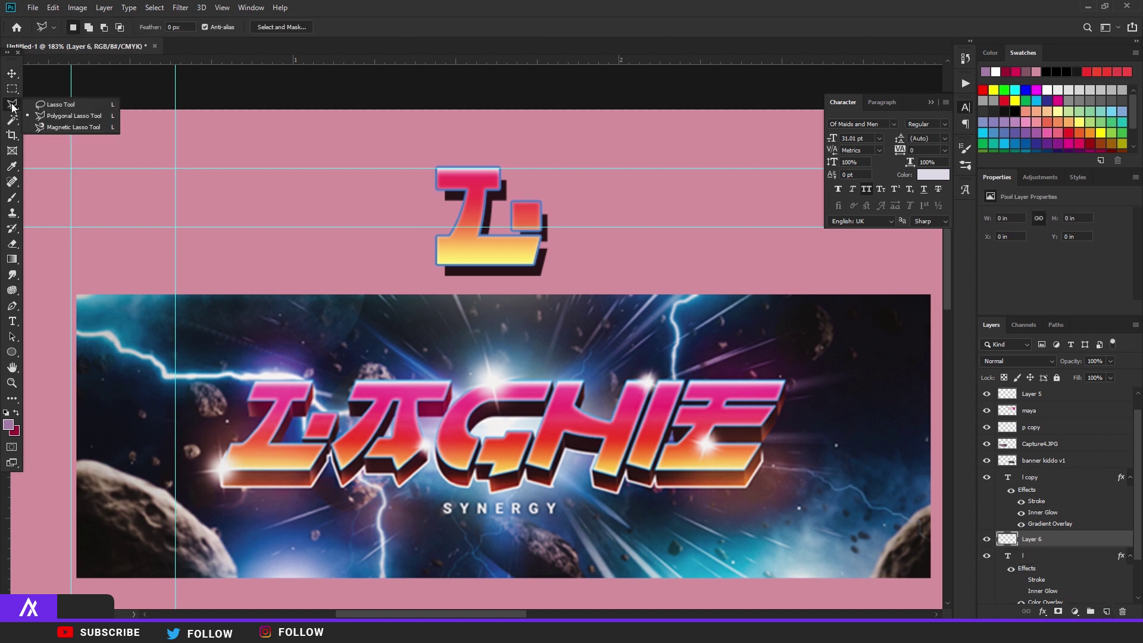
pyautogui.click(405, 161)
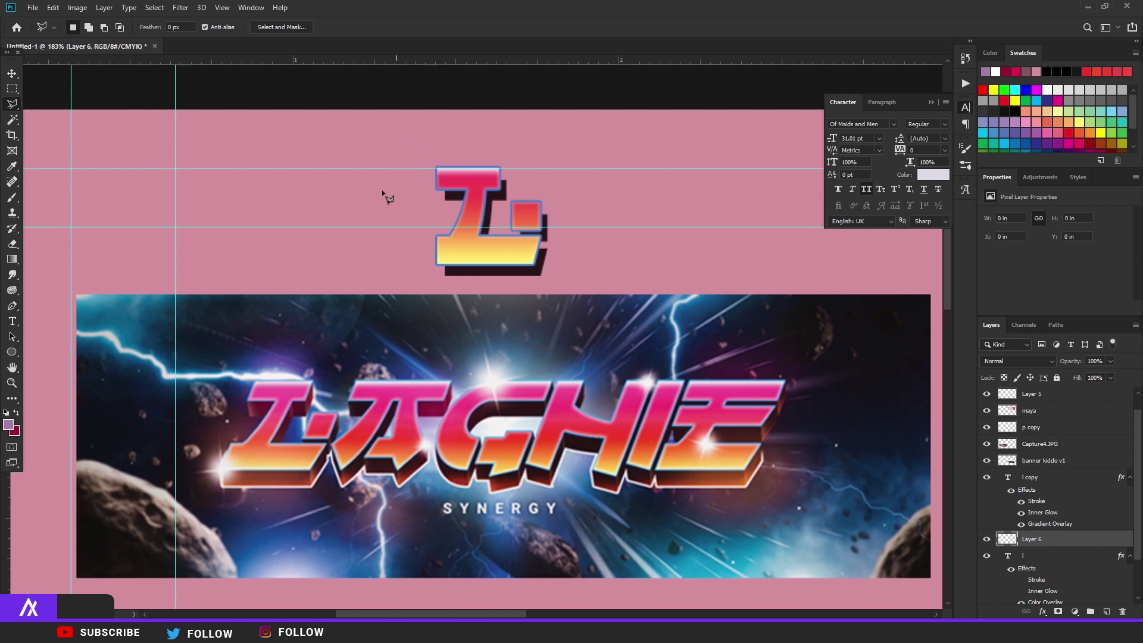
pyautogui.click(8, 426)
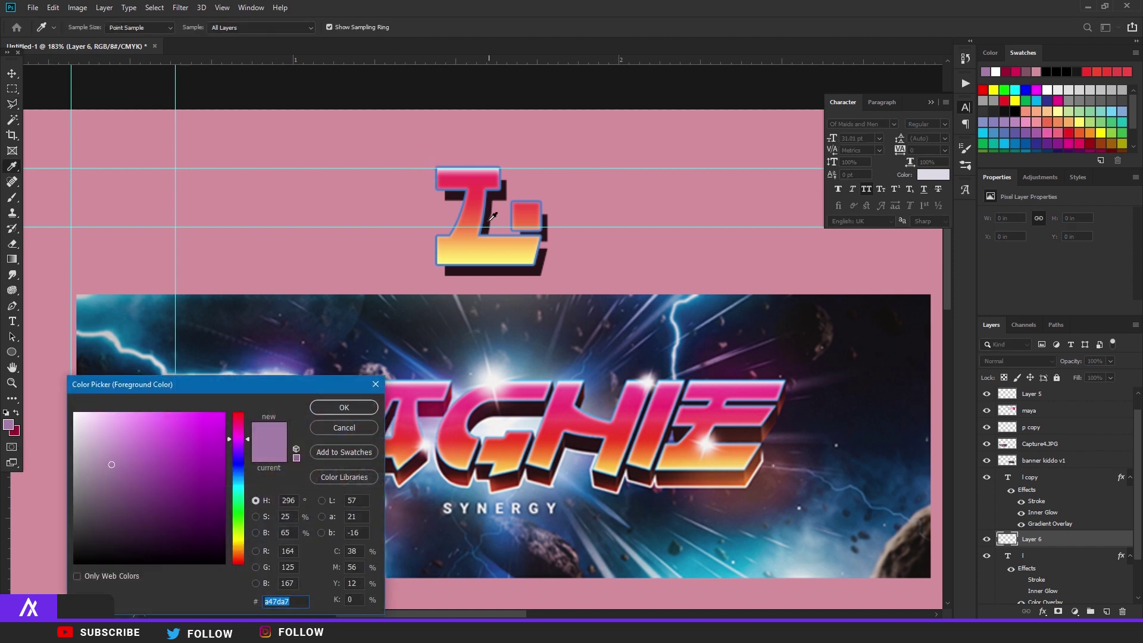
pyautogui.click(490, 219)
pyautogui.click(357, 407)
# Fill the gap between face and shadow at the lower-left corner of the L's top bar with a maroon polygonal selection
pyautogui.scroll(5, 444, 171)
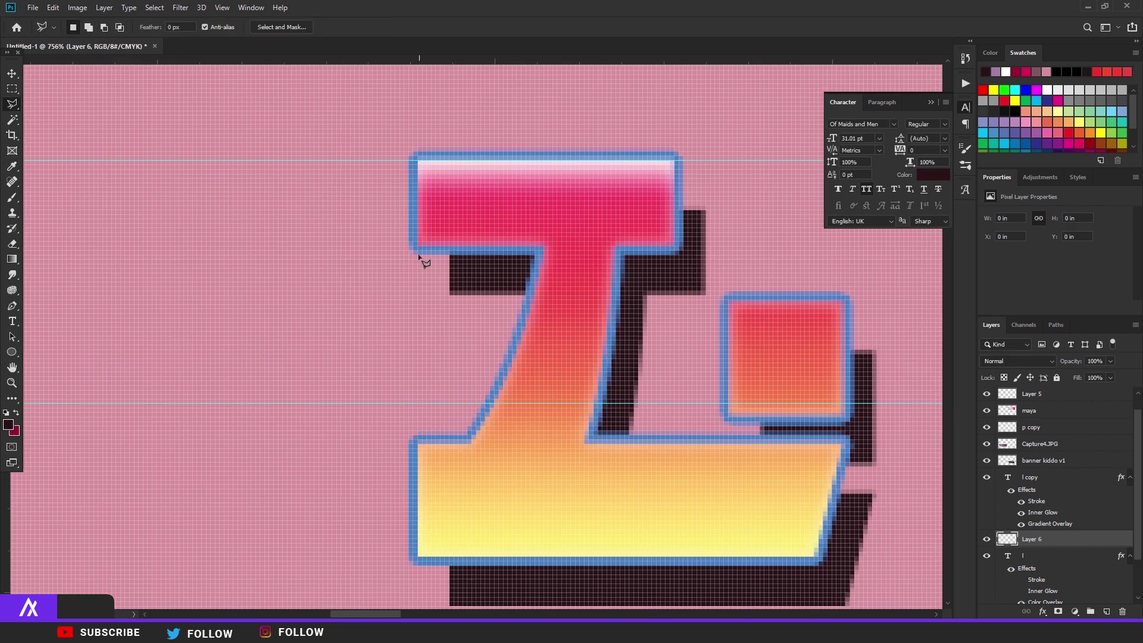
pyautogui.click(415, 251)
pyautogui.click(450, 292)
pyautogui.click(469, 273)
pyautogui.click(453, 242)
pyautogui.click(415, 250)
pyautogui.hotkey('alt', 'BackSpace')
pyautogui.hotkey('ctrl', 'd')
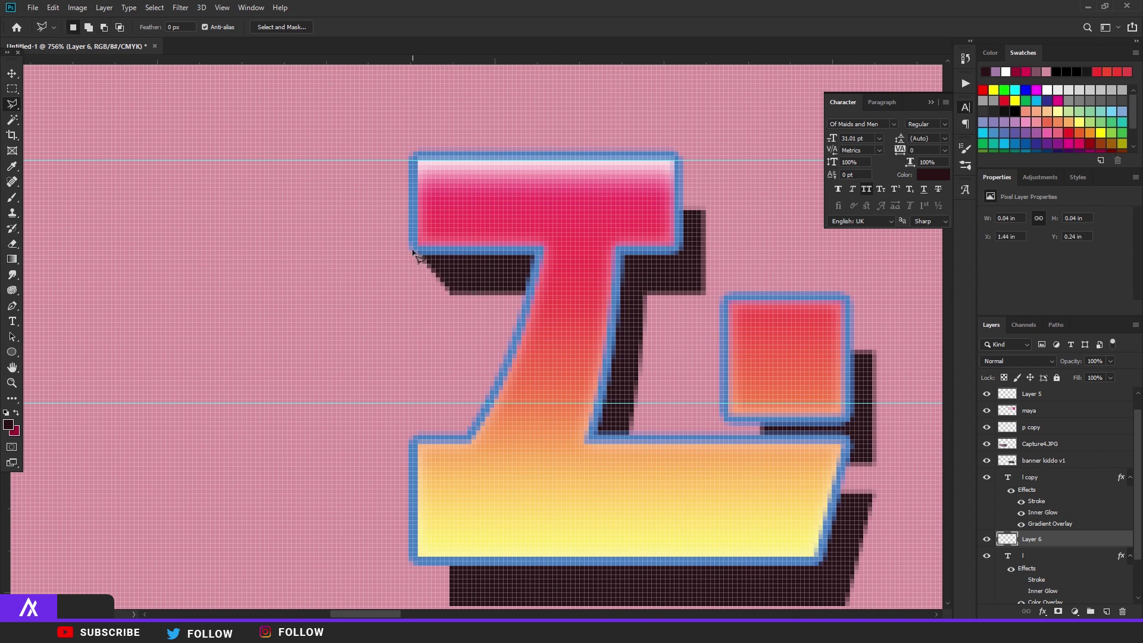
# Fill the gap between face and shadow at the upper-right corner of the L's top bar with maroon
pyautogui.click(682, 159)
pyautogui.click(704, 208)
pyautogui.click(685, 221)
pyautogui.click(663, 205)
pyautogui.click(681, 161)
pyautogui.hotkey('alt', 'BackSpace')
pyautogui.hotkey('ctrl', 'd')
# Fill the gap between face and shadow at the lower-left corner of the L's base with maroon
pyautogui.scroll(-3, 727, 289)
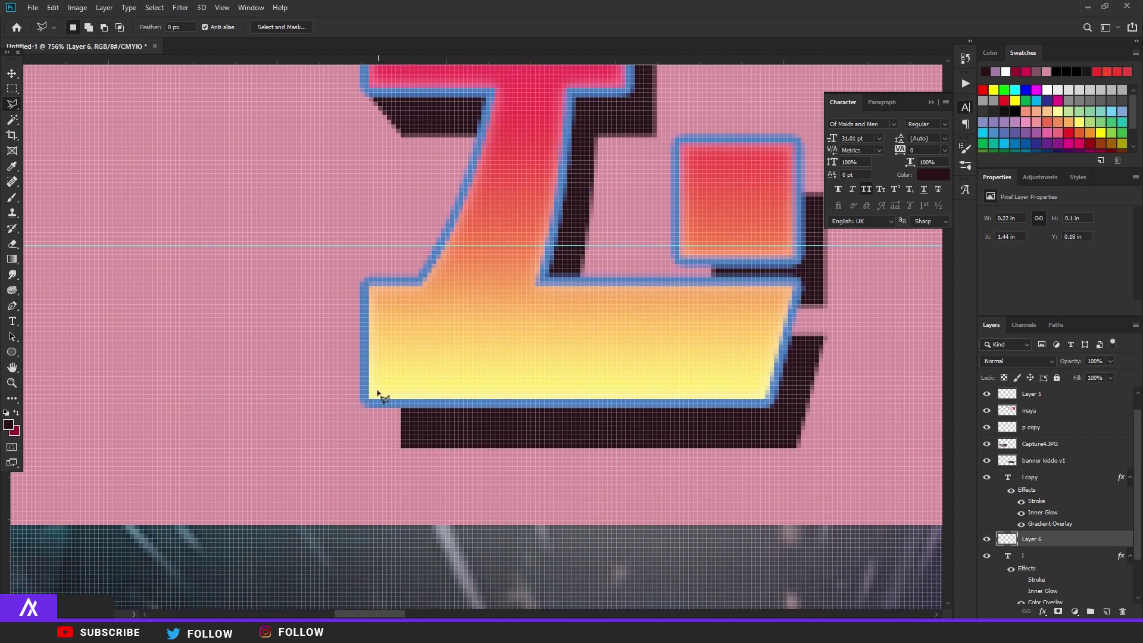
pyautogui.click(366, 405)
pyautogui.click(401, 446)
pyautogui.click(425, 408)
pyautogui.click(392, 395)
pyautogui.click(367, 405)
pyautogui.hotkey('alt', 'BackSpace')
pyautogui.hotkey('ctrl', 'd')
# Merge the maroon corner fills with the dark L into one shadow layer and check it by toggling its visibility
pyautogui.scroll(-10, 557, 364)
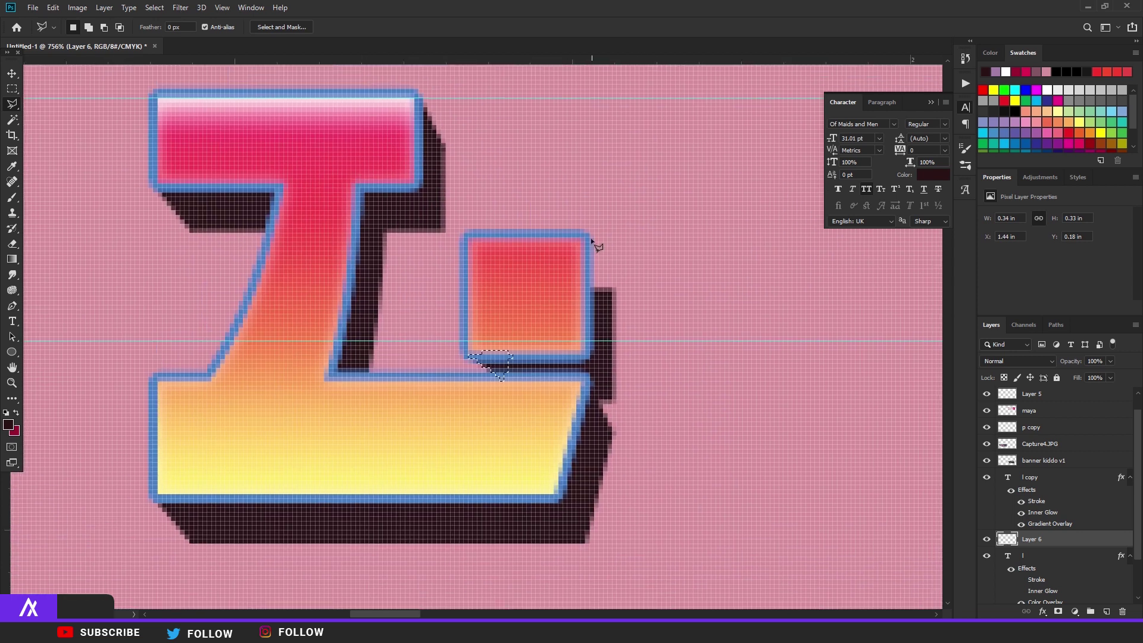
pyautogui.scroll(4, 550, 360)
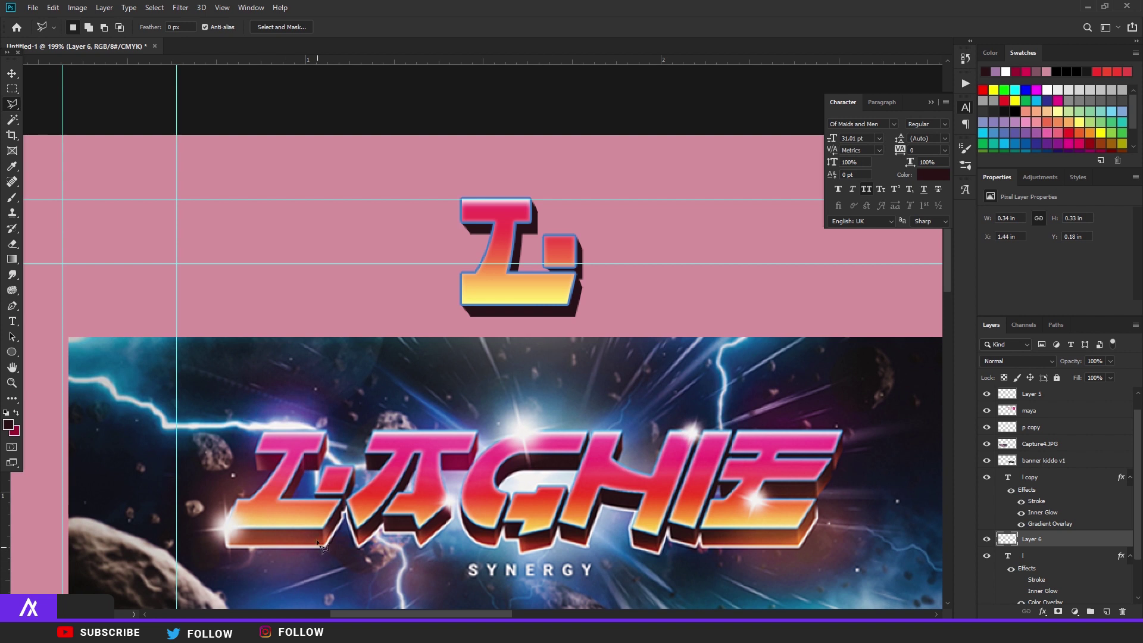
pyautogui.click(1060, 568)
pyautogui.hotkey('ctrl', 'e')
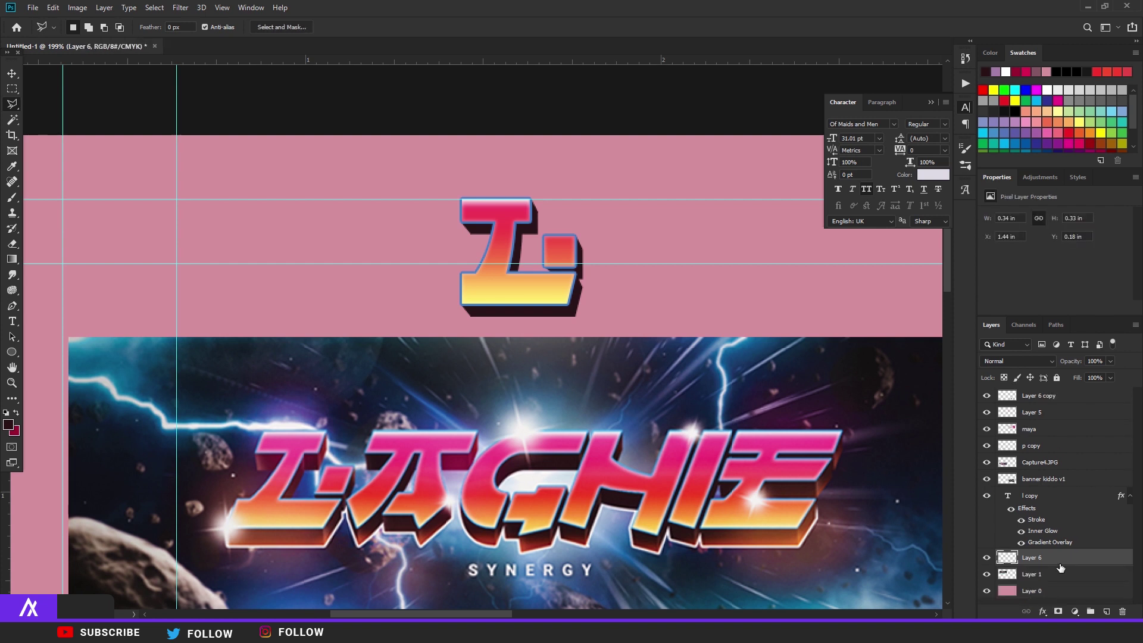
pyautogui.click(986, 557)
pyautogui.click(986, 557)
# Create a new layer clipped to the shadow layer and set the foreground colour to an orange sampled from the L
pyautogui.click(1108, 611)
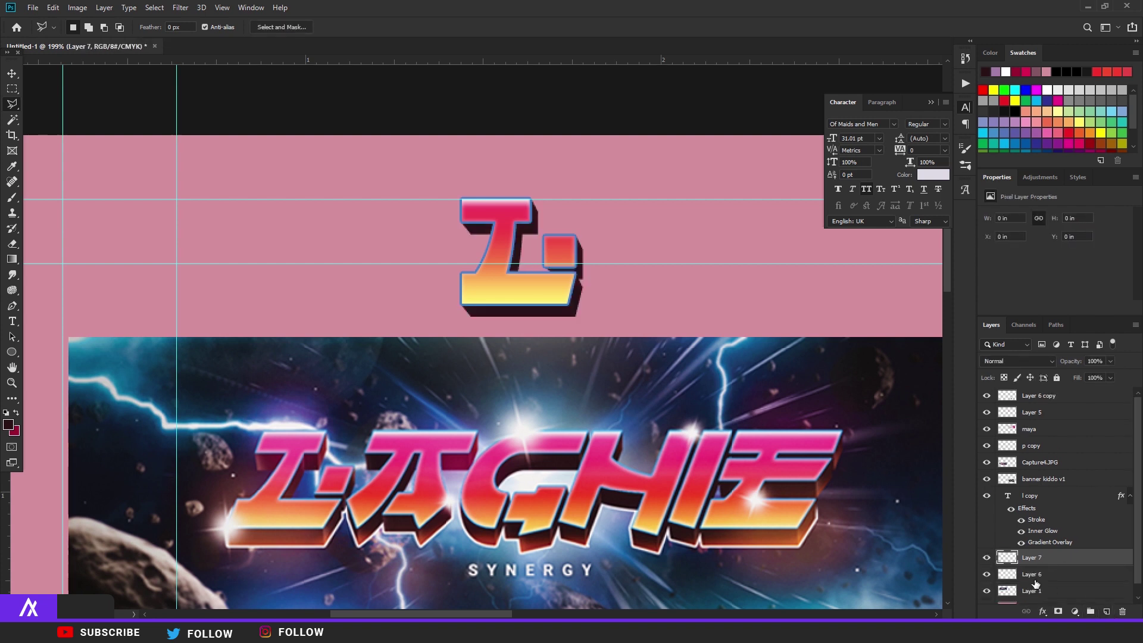
pyautogui.keyDown('alt'); pyautogui.click(1007, 560); pyautogui.keyUp('alt')
pyautogui.click(9, 424)
pyautogui.click(505, 270)
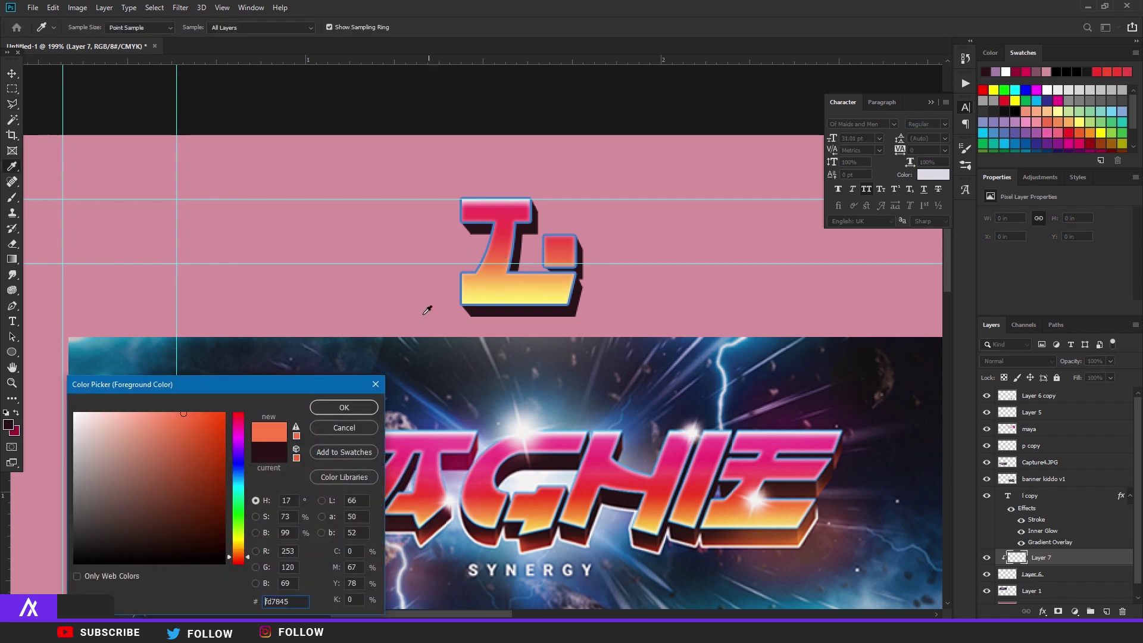
pyautogui.click(344, 410)
# Select the shadow face beneath the left arm of the L's top bar with the Polygonal Lasso
pyautogui.scroll(2, 473, 250)
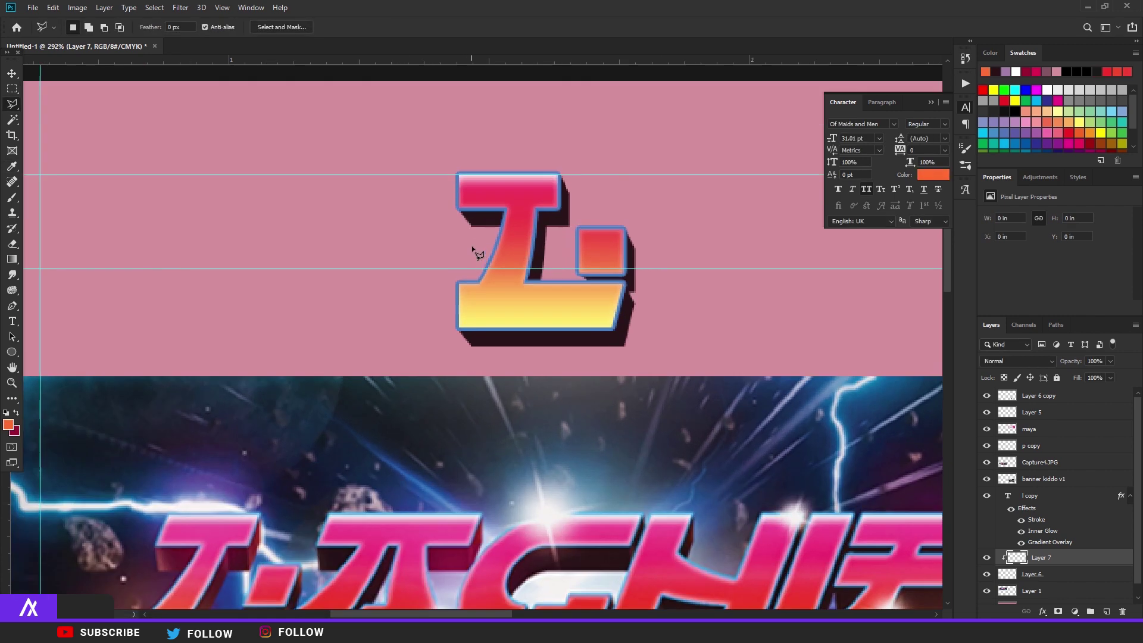
pyautogui.scroll(4, 472, 247)
pyautogui.click(439, 197)
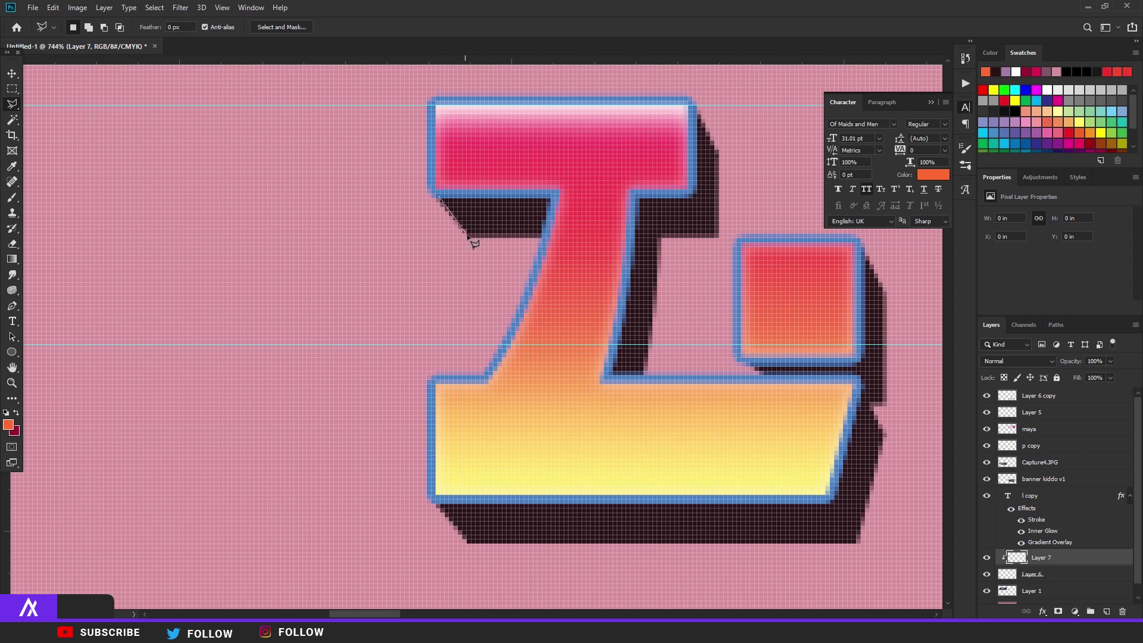
pyautogui.click(468, 237)
pyautogui.click(544, 237)
pyautogui.click(563, 193)
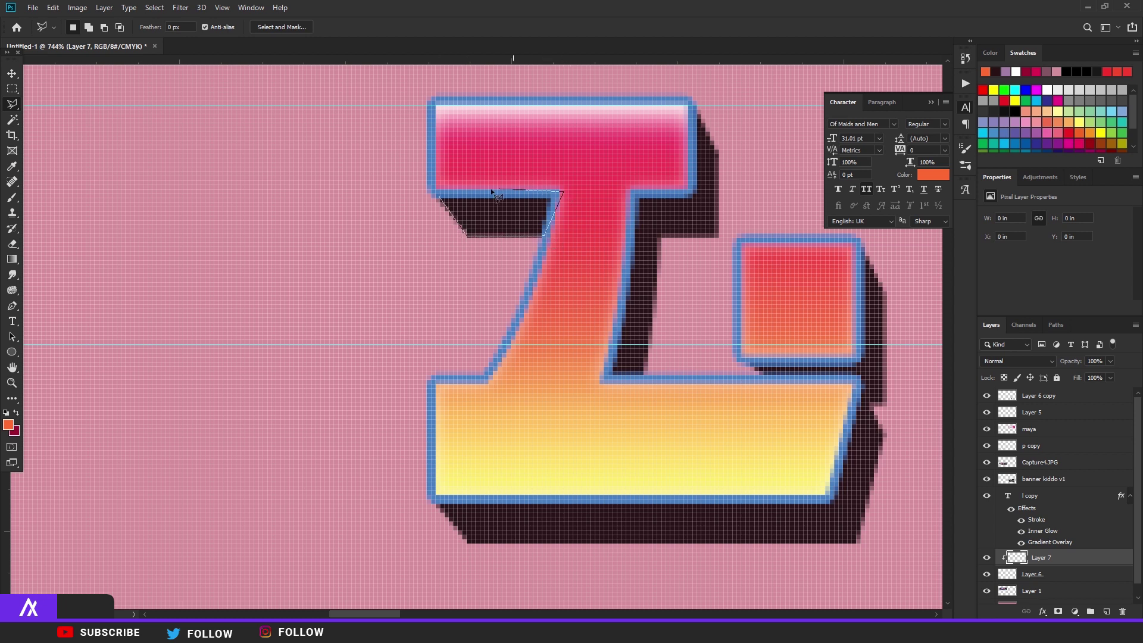
pyautogui.click(441, 197)
# Reduce the soft brush to 44 px and paint an orange highlight on the left end of the selected shadow face
pyautogui.click(12, 197)
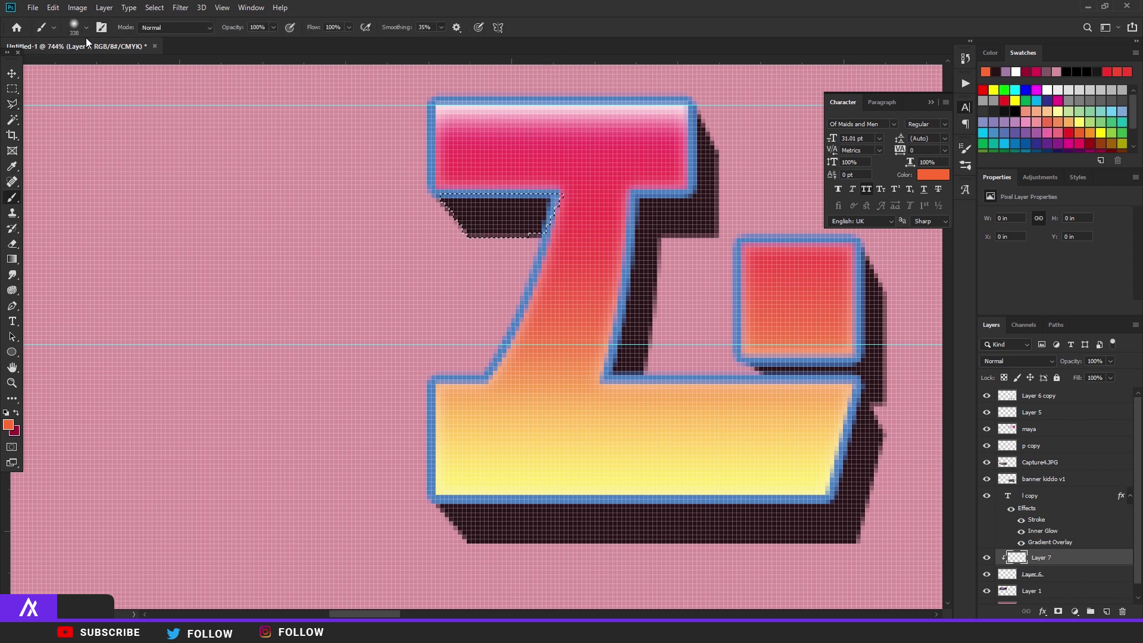
pyautogui.click(85, 34)
pyautogui.moveTo(143, 65); pyautogui.dragTo(110, 59)
pyautogui.press('Return')
pyautogui.click(86, 28)
pyautogui.press('Return')
pyautogui.click(402, 219)
# Select the shadow face on the right side of the L's top bar and brush an orange highlight onto its upper edge
pyautogui.scroll(-6, 416, 298)
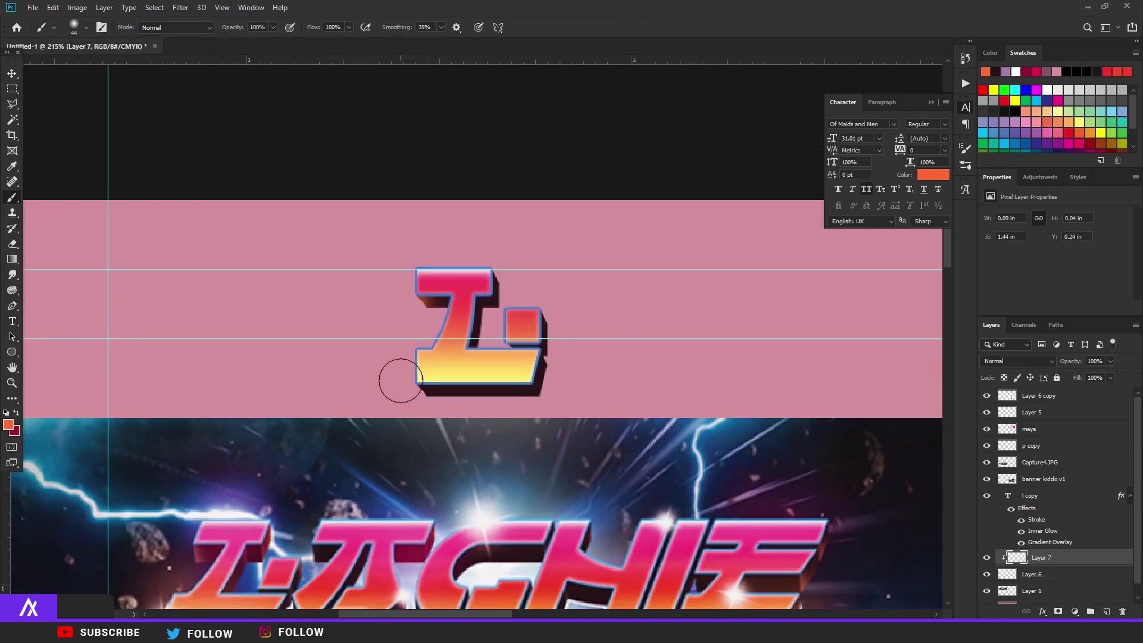
pyautogui.scroll(5, 509, 278)
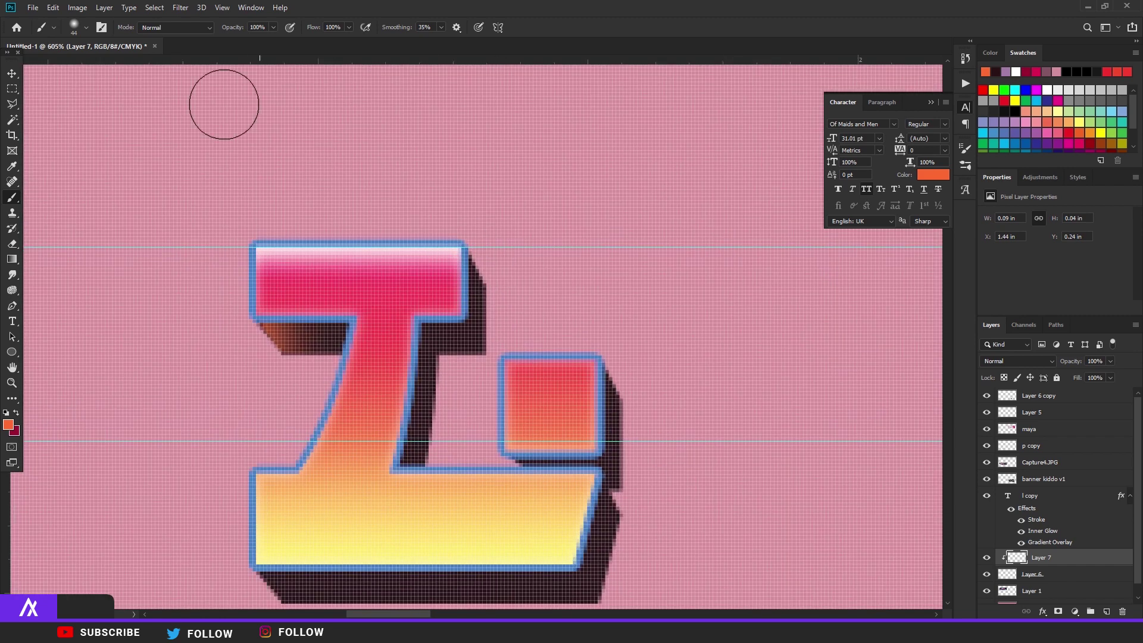
pyautogui.click(12, 104)
pyautogui.scroll(3, 435, 321)
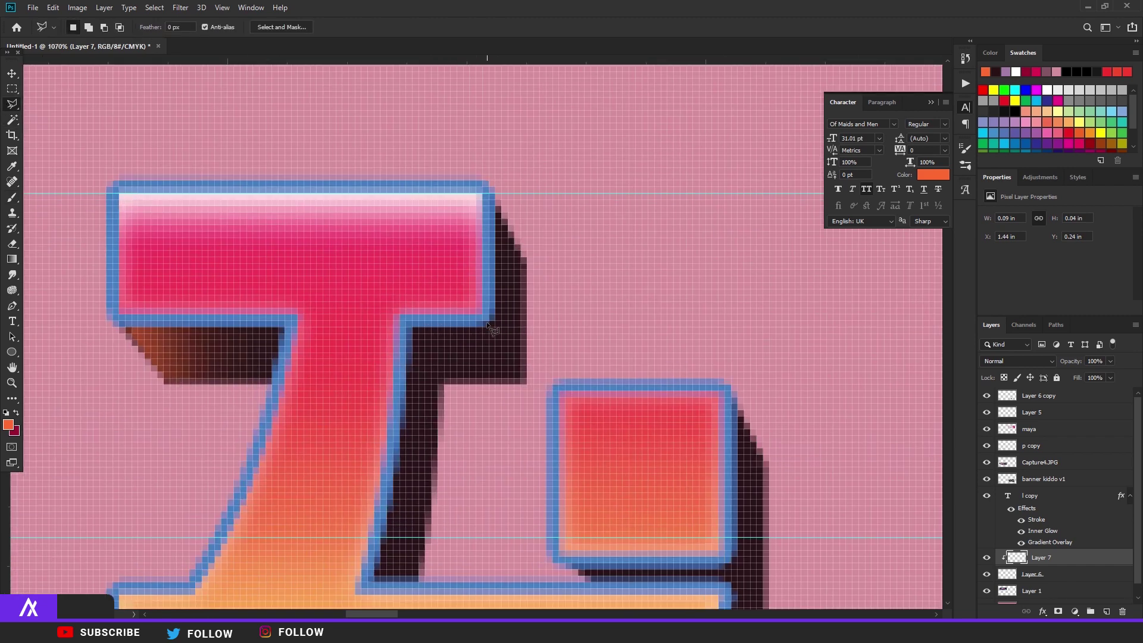
pyautogui.click(488, 323)
pyautogui.click(522, 381)
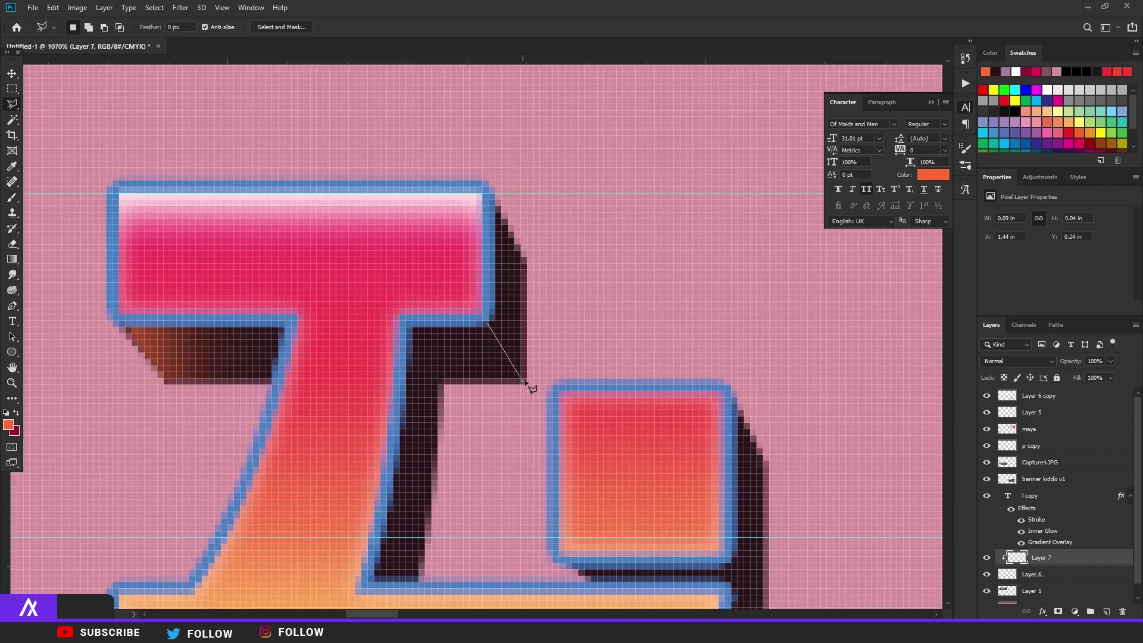
pyautogui.click(525, 260)
pyautogui.click(495, 206)
pyautogui.press('Escape')
pyautogui.press('b')
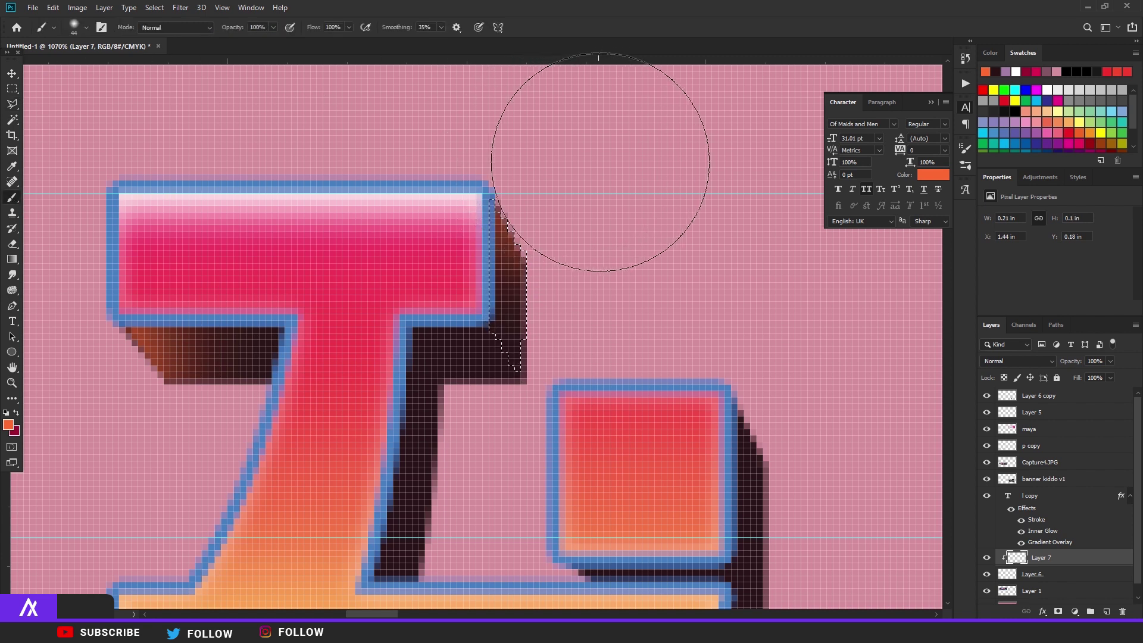
# Select the shadow face along the right side of the L's stem with the Polygonal Lasso
pyautogui.scroll(-5, 600, 161)
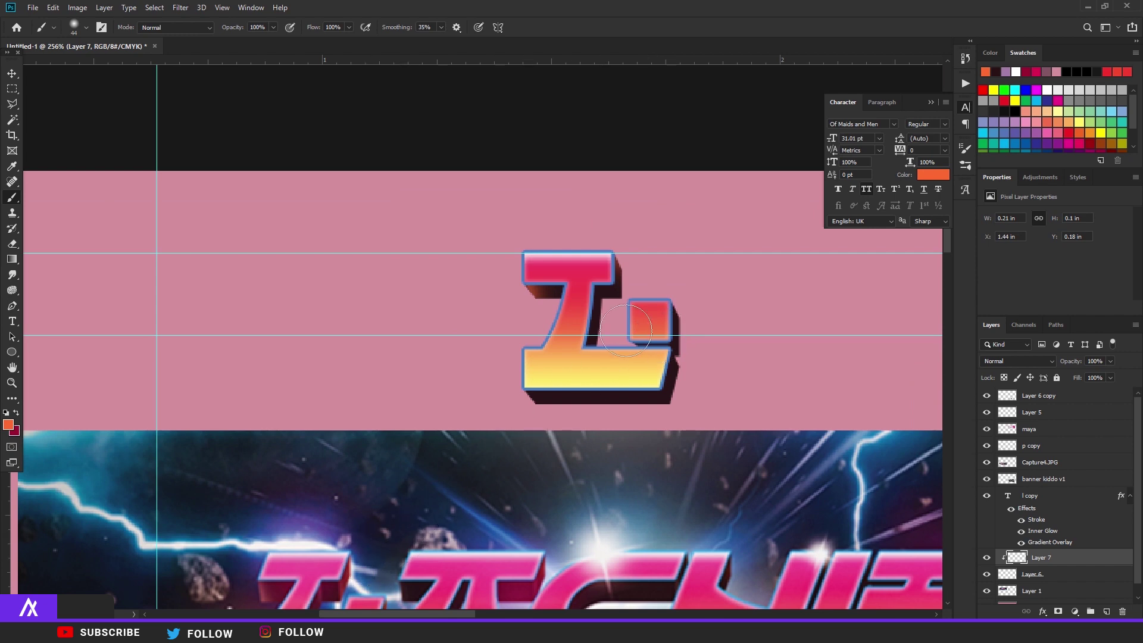
pyautogui.scroll(3, 643, 262)
pyautogui.press('l')
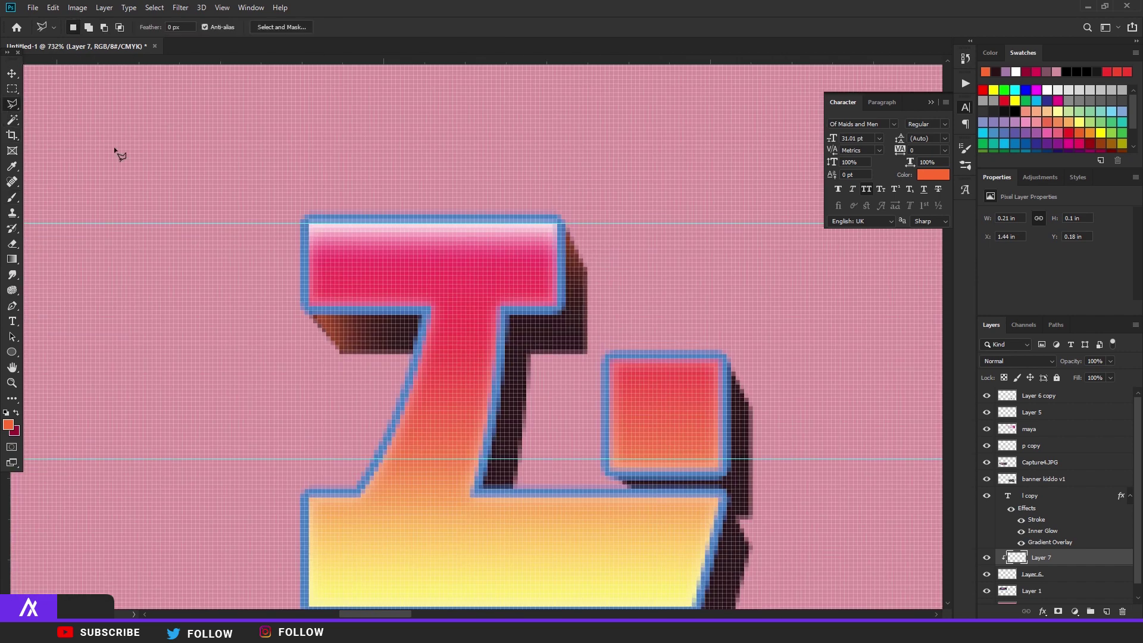
pyautogui.scroll(2, 509, 321)
pyautogui.click(497, 308)
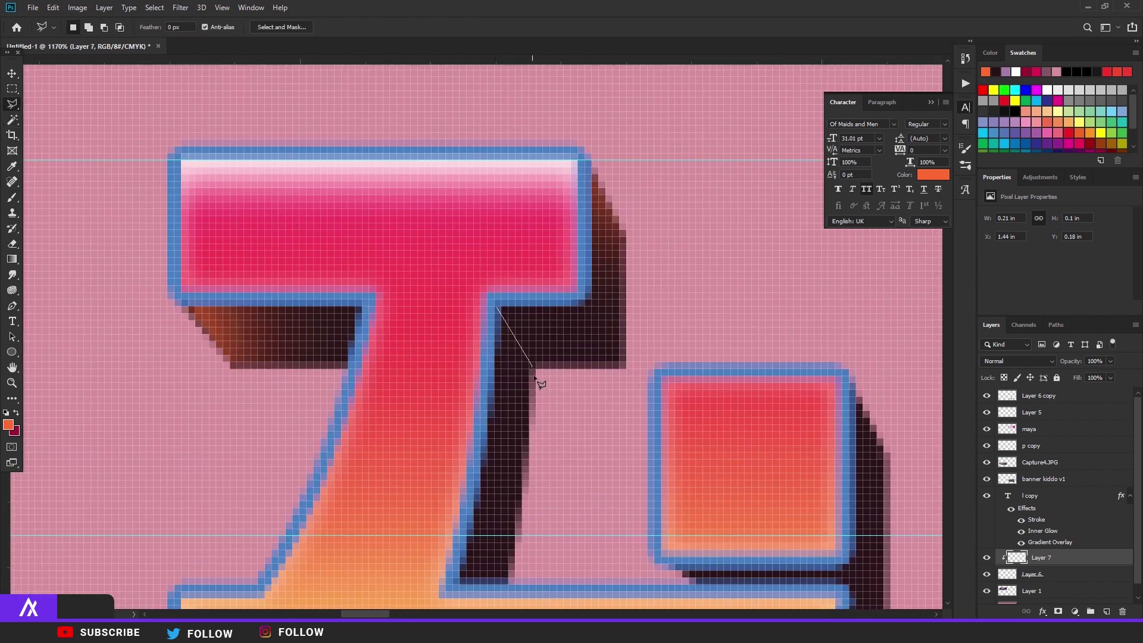
pyautogui.click(531, 366)
pyautogui.click(510, 589)
pyautogui.click(439, 585)
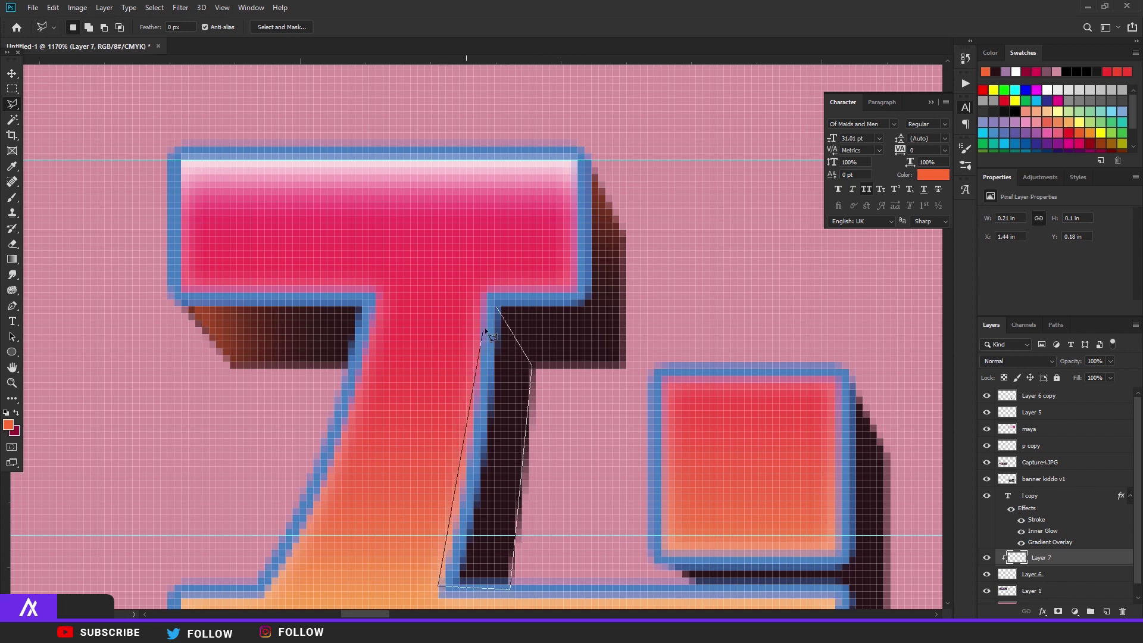
pyautogui.click(499, 310)
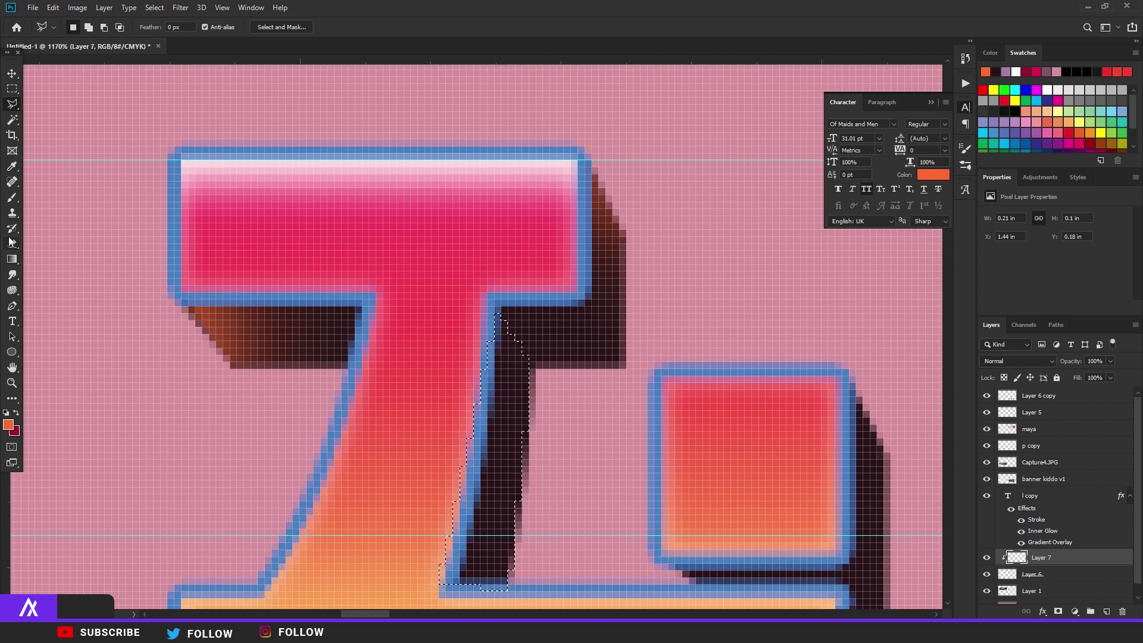
# Brush soft orange highlights onto the ends of the selected stem shadow face, then clear the selection
pyautogui.click(12, 198)
pyautogui.moveTo(536, 255); pyautogui.dragTo(562, 247)
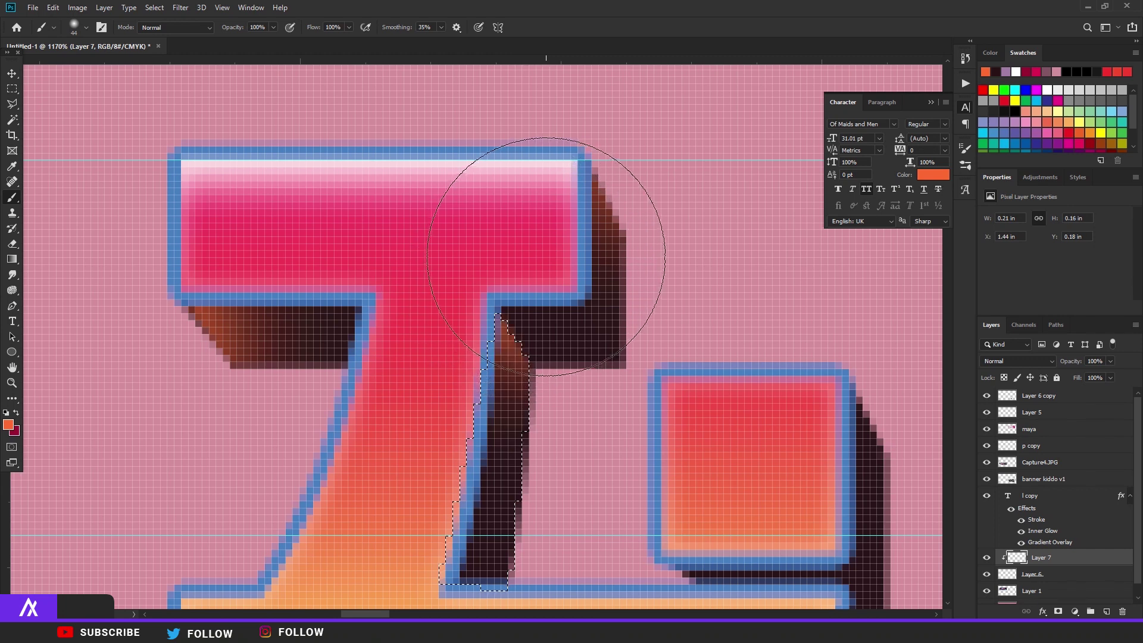
pyautogui.scroll(-3, 475, 332)
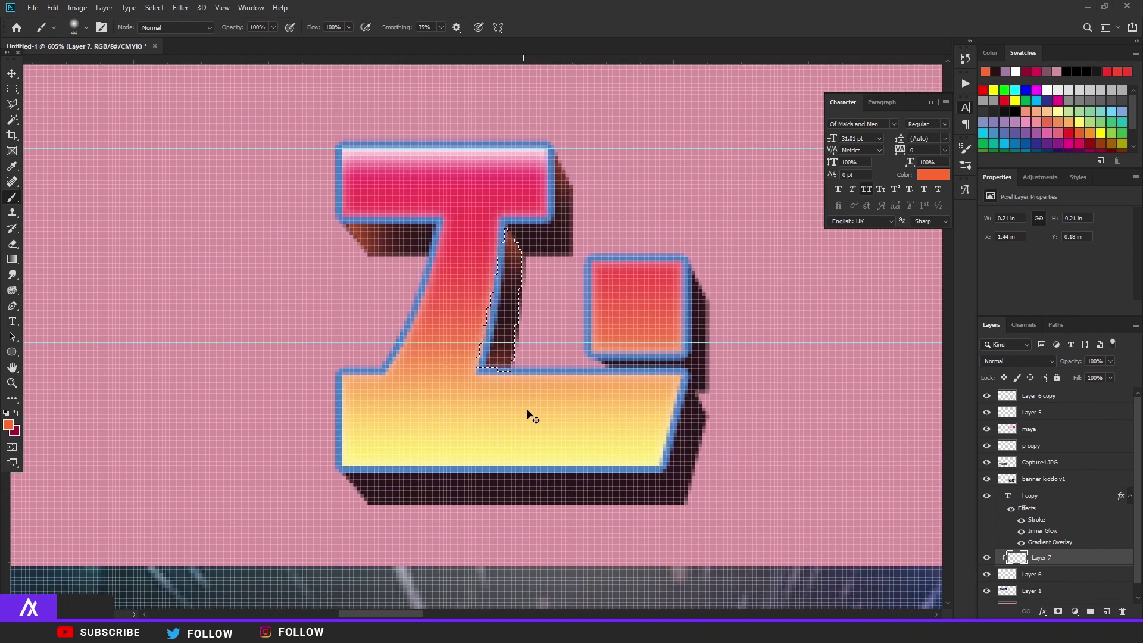
pyautogui.scroll(-2, 568, 386)
pyautogui.moveTo(569, 386); pyautogui.dragTo(562, 370)
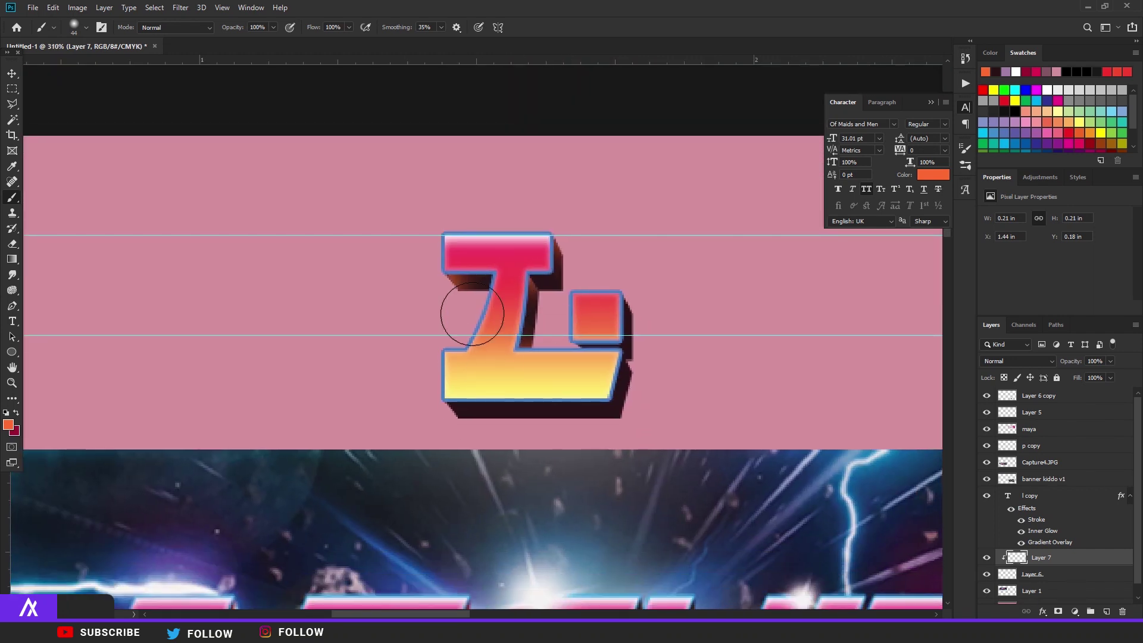
# Select the slanted shadow face at the right end of the L's base with the Polygonal Lasso
pyautogui.scroll(1, 550, 369)
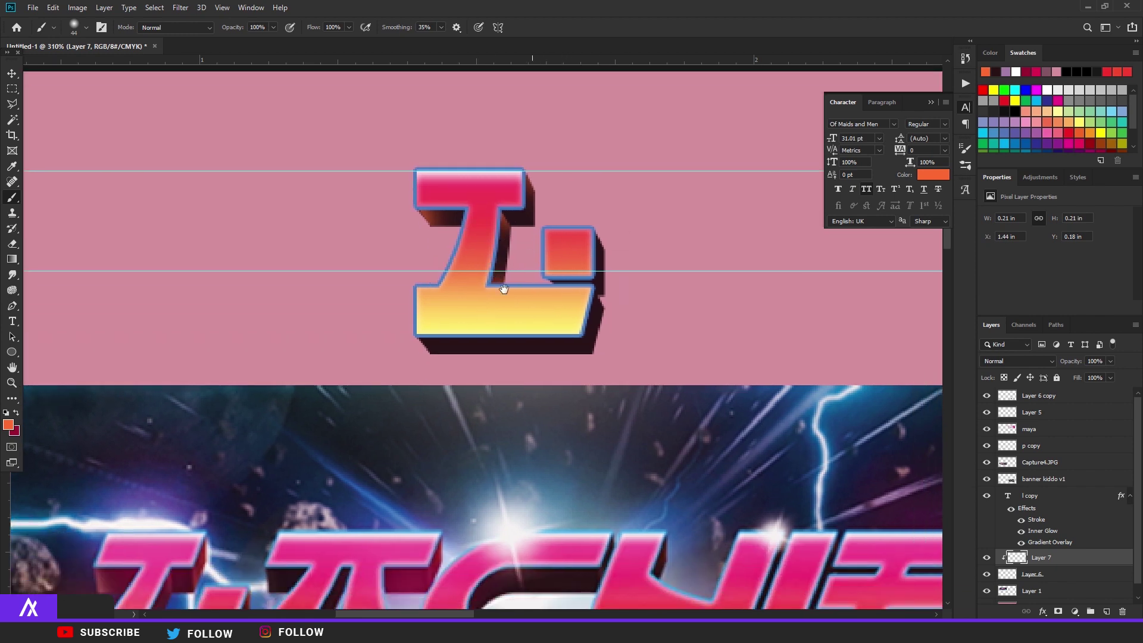
pyautogui.scroll(1, 596, 363)
pyautogui.press('l')
pyautogui.scroll(3, 645, 401)
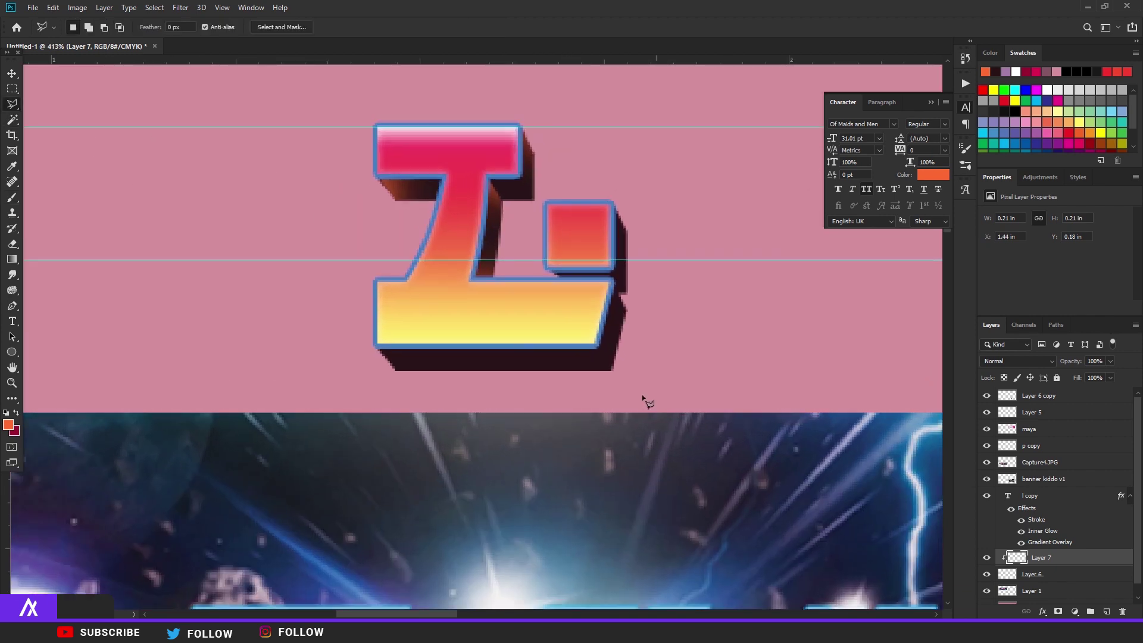
pyautogui.click(572, 321)
pyautogui.click(595, 359)
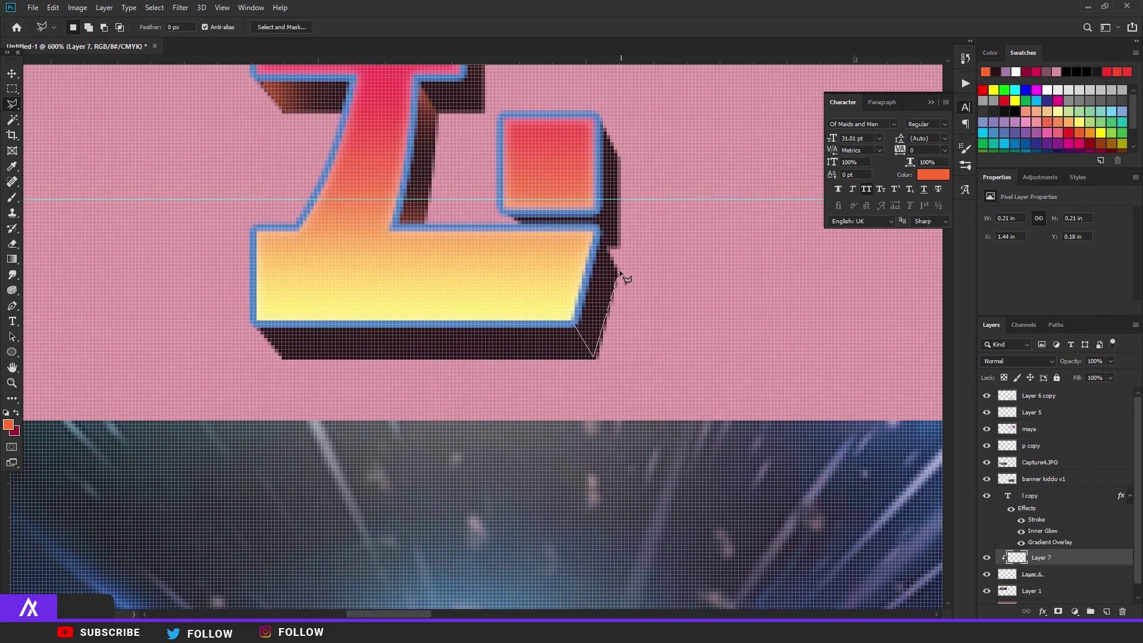
pyautogui.click(619, 272)
pyautogui.click(597, 235)
pyautogui.click(575, 325)
# Brush orange highlights onto the upper and lower ends of the selected base side face and deselect it
pyautogui.click(12, 197)
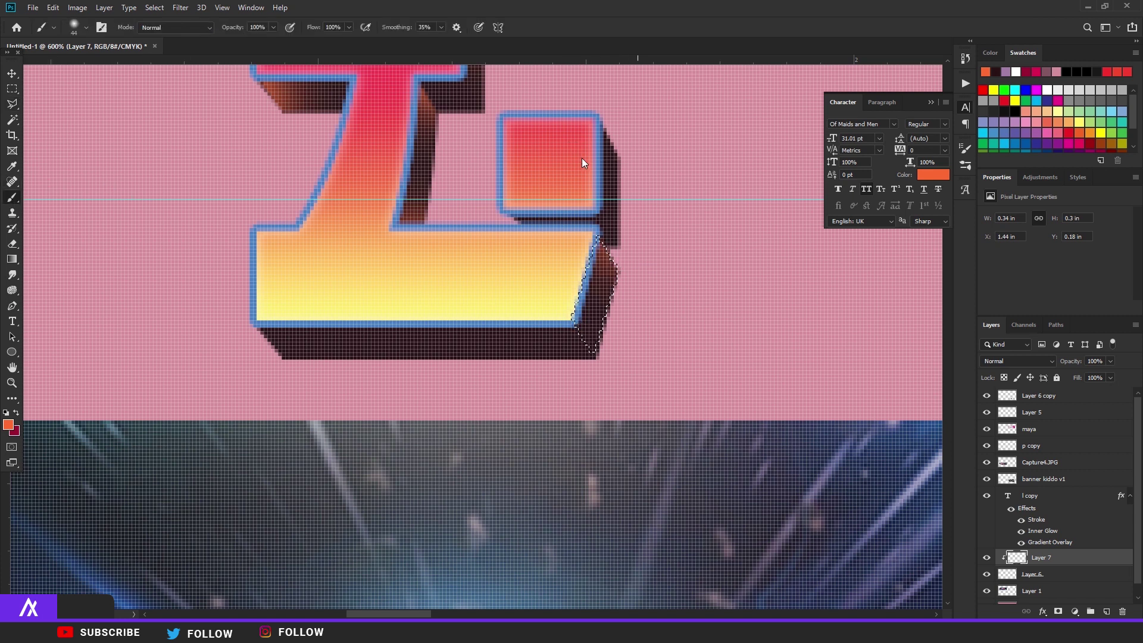
pyautogui.click(575, 384)
pyautogui.hotkey('ctrl', 'd')
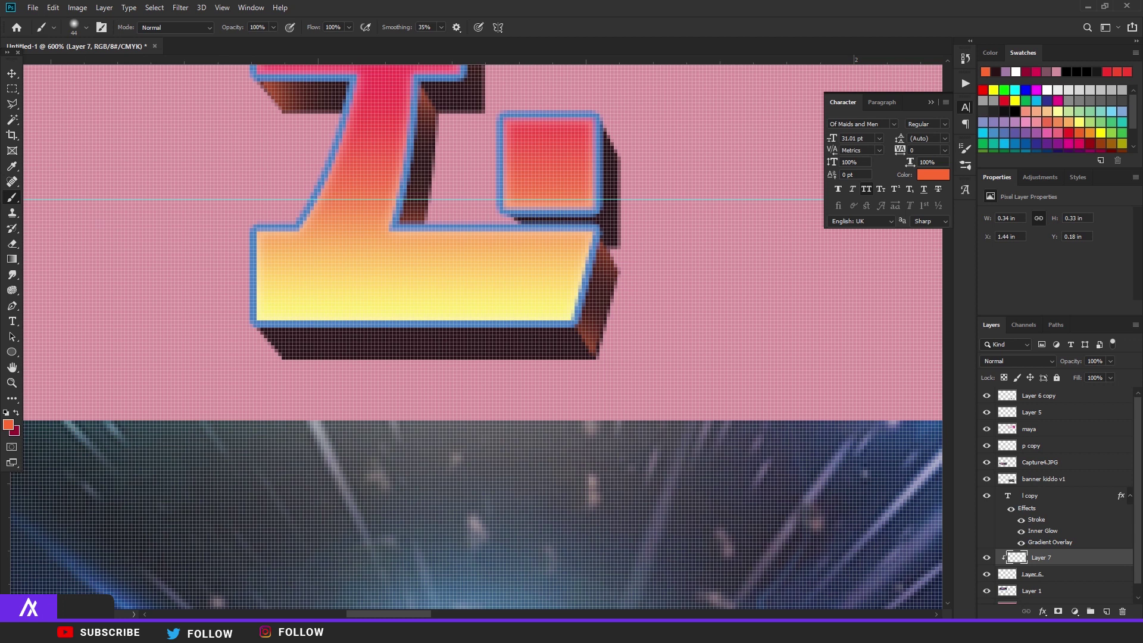
# Select the shadow face beneath the L's base and brush orange highlights onto its left and right ends
pyautogui.click(12, 107)
pyautogui.click(255, 325)
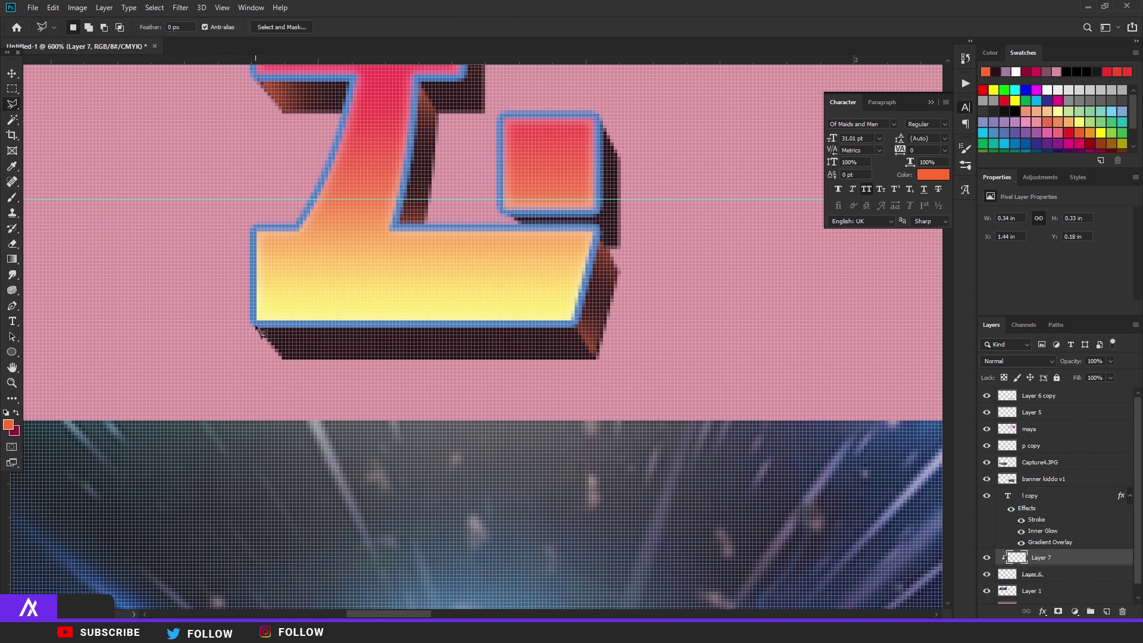
pyautogui.click(281, 359)
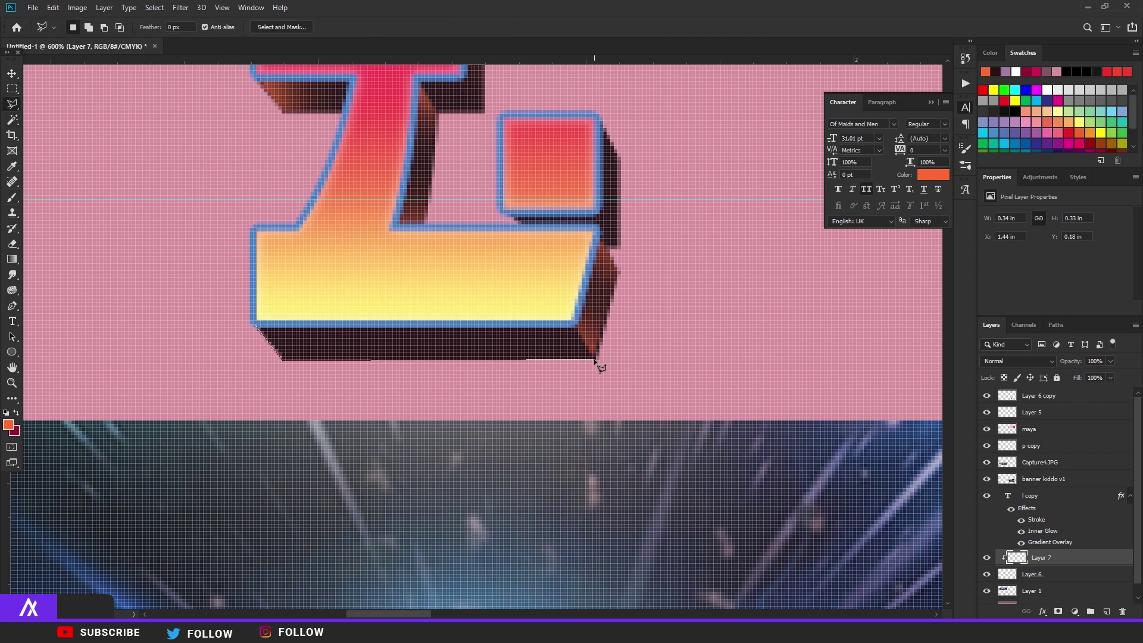
pyautogui.click(594, 359)
pyautogui.click(575, 325)
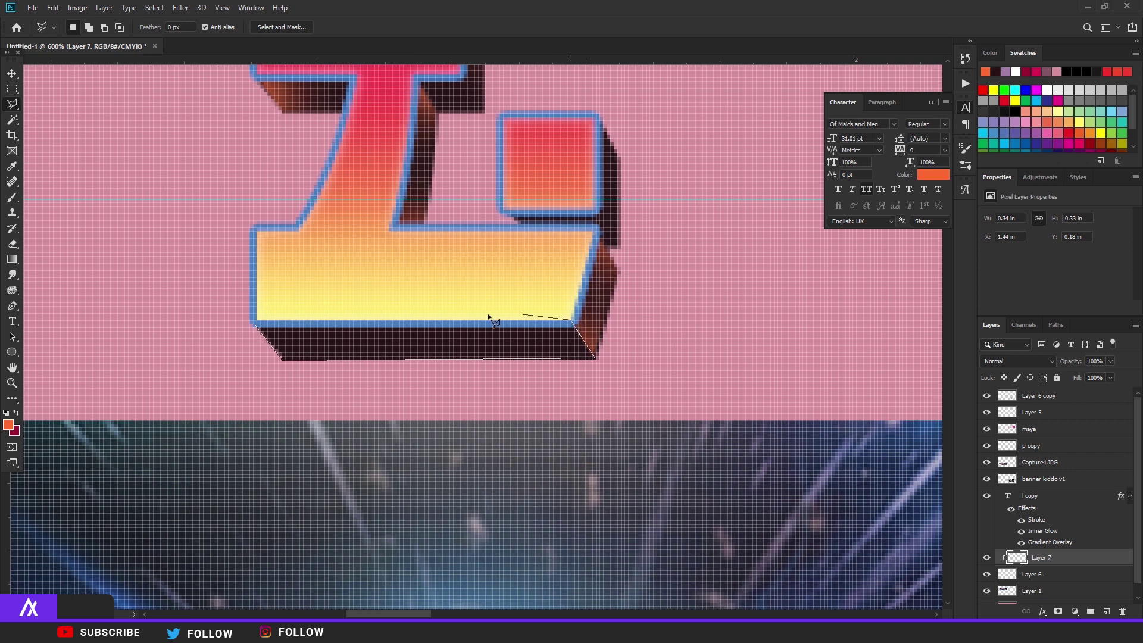
pyautogui.click(255, 324)
pyautogui.press('b')
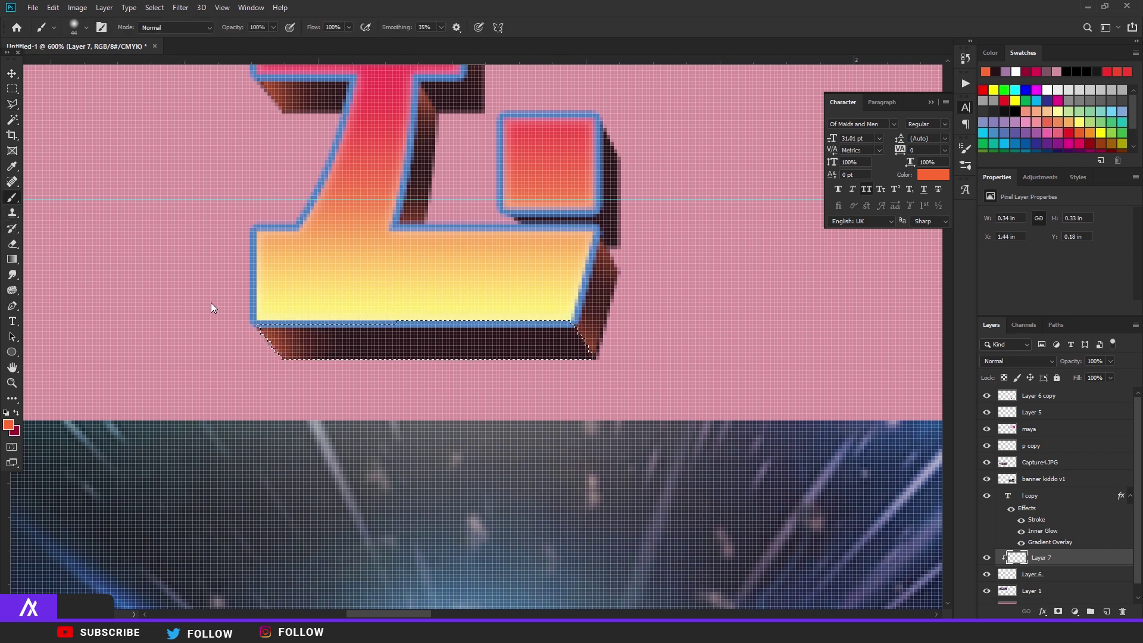
pyautogui.hotkey('ctrl', 'd')
pyautogui.scroll(-3, 651, 319)
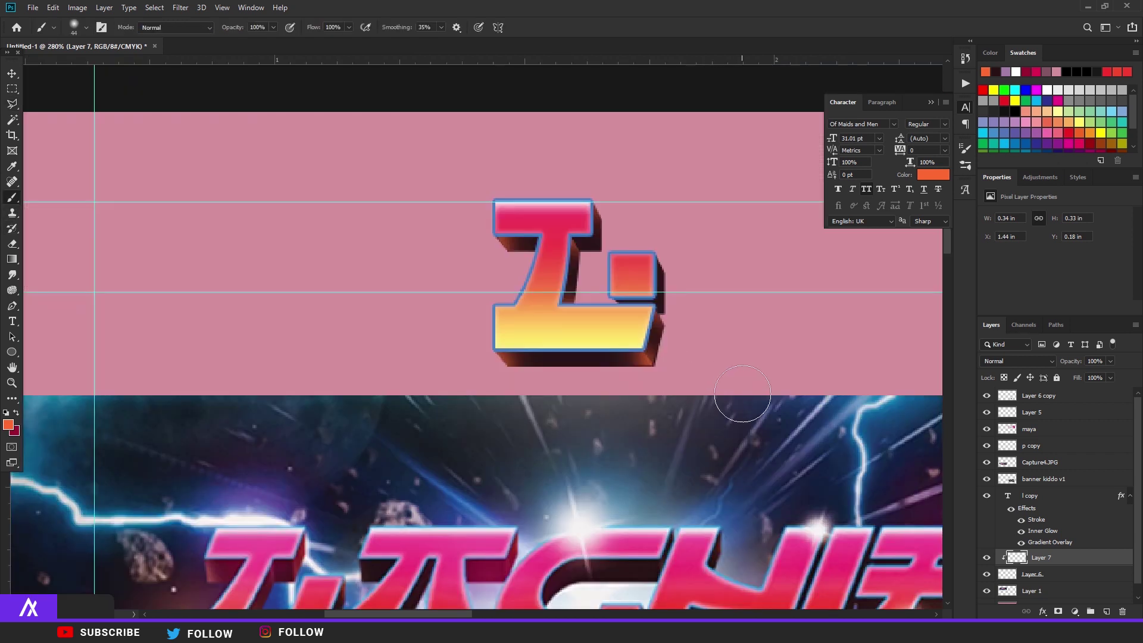
# Reselect the shadow face right of the L's top bar and brush an orange highlight onto its lower end
pyautogui.scroll(3, 669, 299)
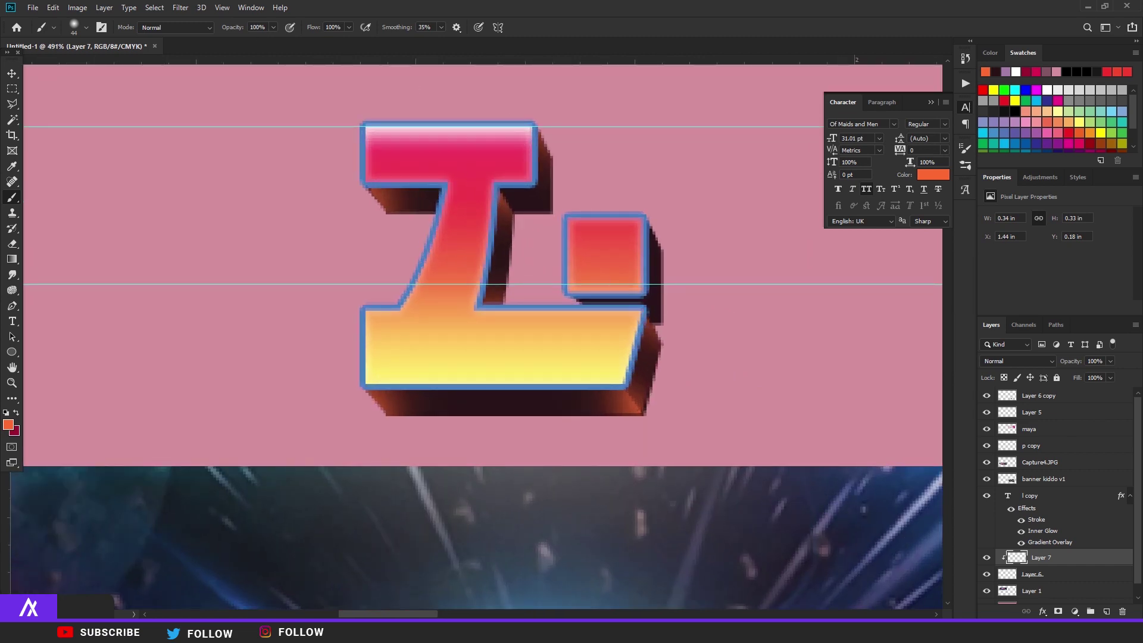
pyautogui.press('l')
pyautogui.scroll(2, 509, 198)
pyautogui.click(551, 181)
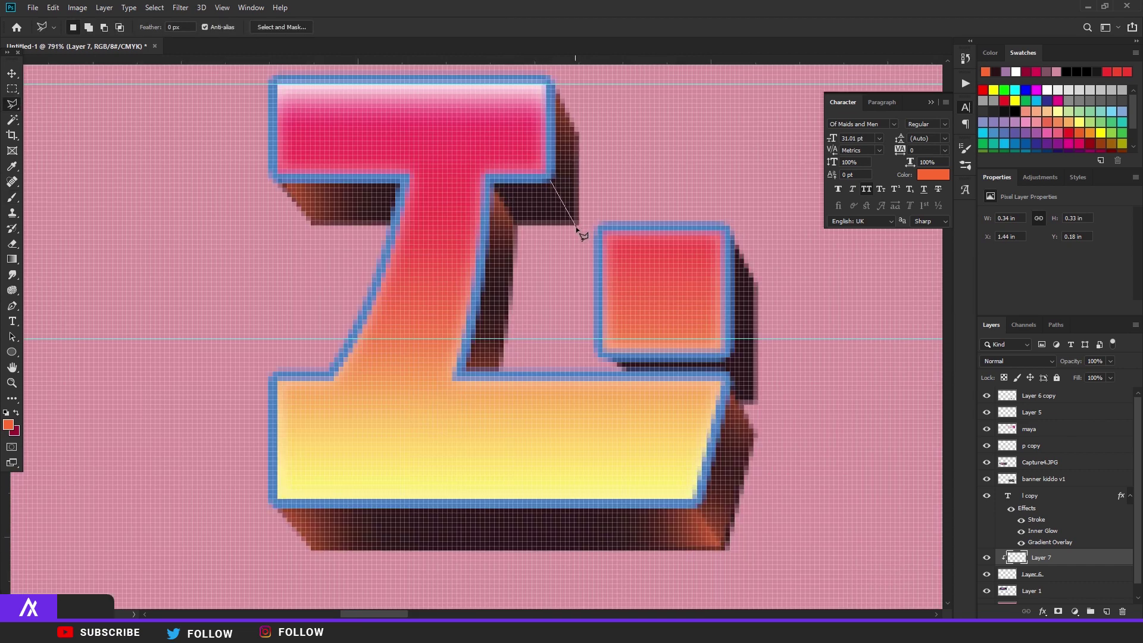
pyautogui.click(540, 180)
pyautogui.click(12, 197)
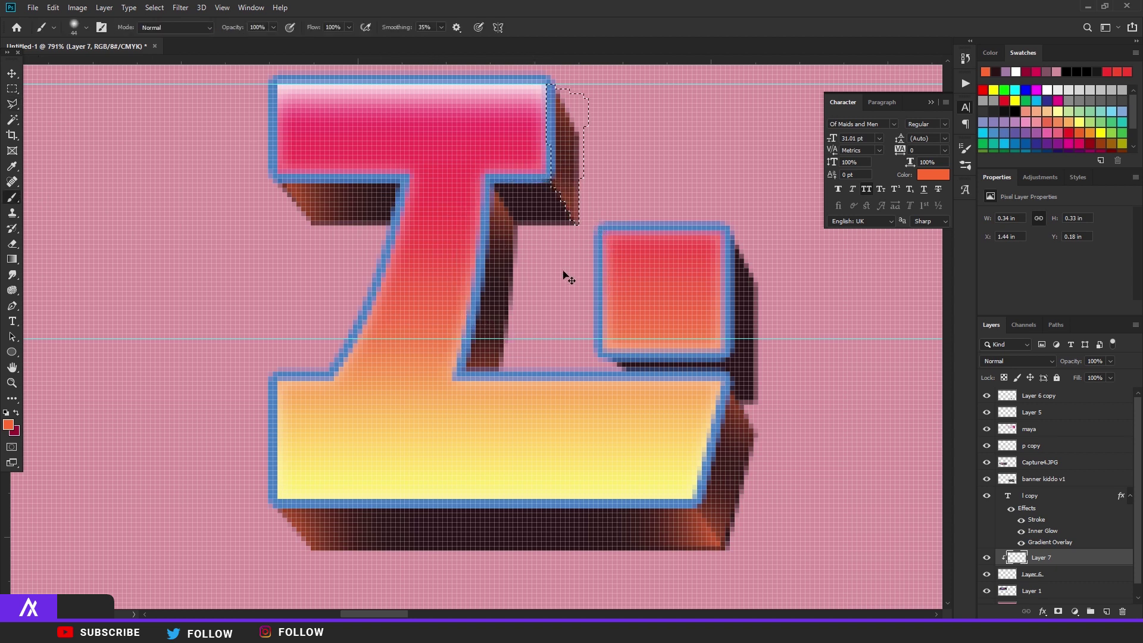
pyautogui.hotkey('ctrl', 'd')
# Select the shadow face on the right side of the L's square dot and brush an orange highlight onto its lower end
pyautogui.scroll(-3, 602, 271)
pyautogui.scroll(2, 510, 311)
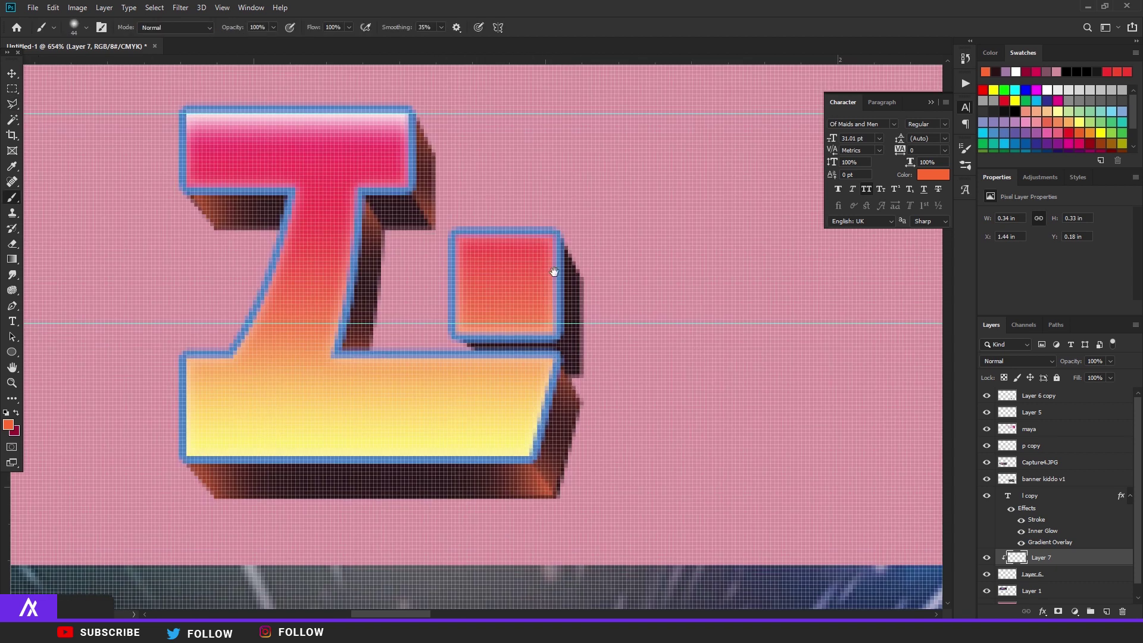
pyautogui.click(12, 104)
pyautogui.click(557, 337)
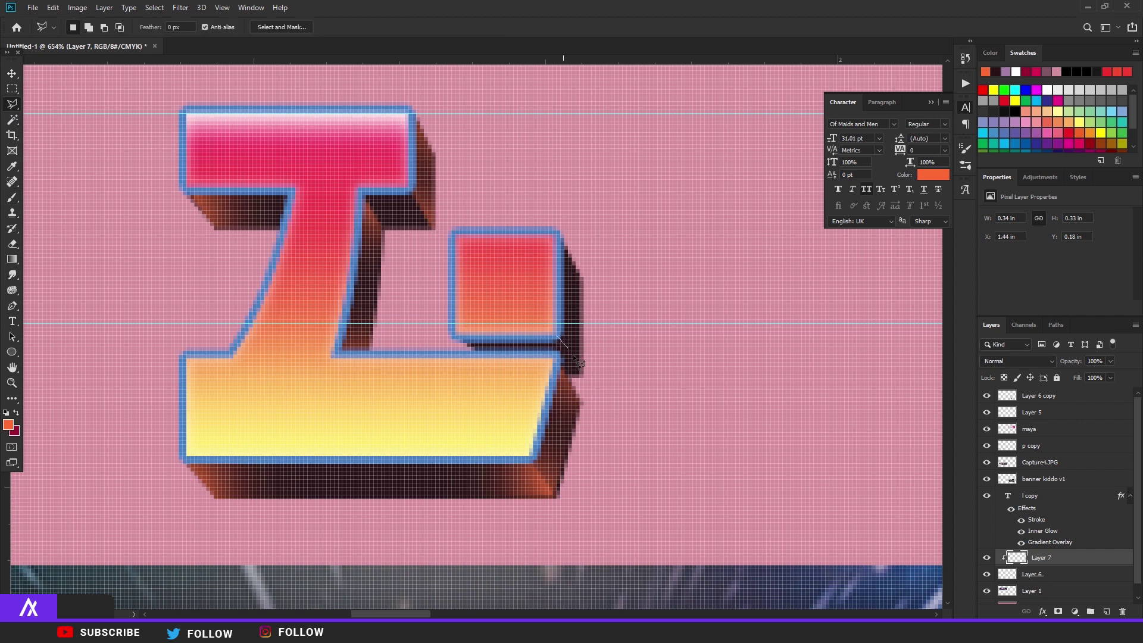
pyautogui.click(585, 380)
pyautogui.click(598, 245)
pyautogui.click(560, 227)
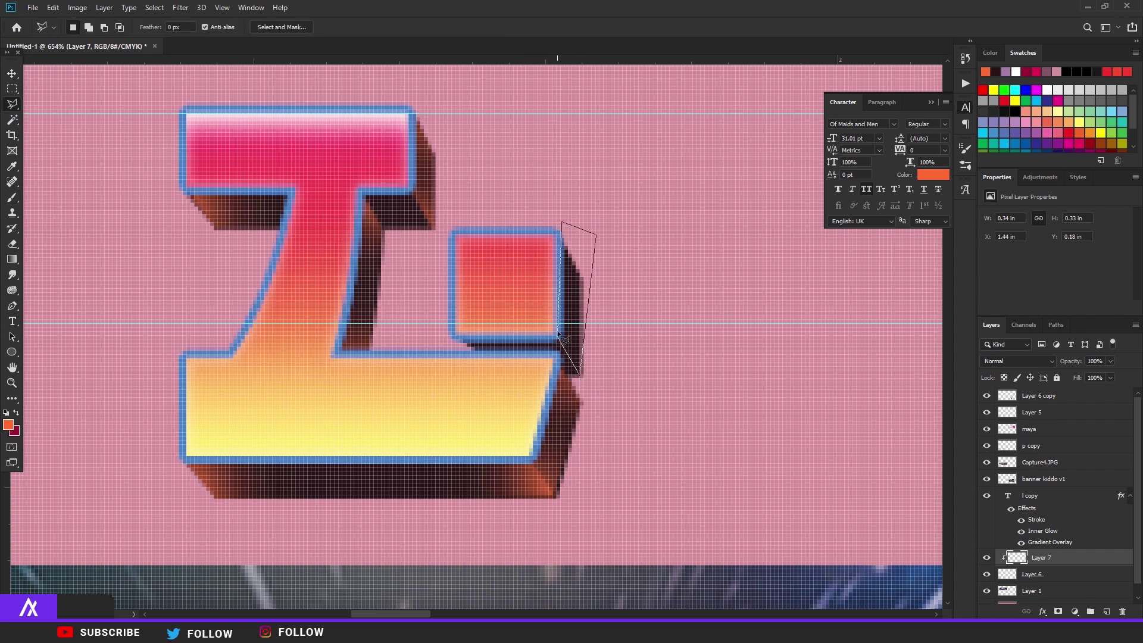
pyautogui.press('Escape')
pyautogui.press('b')
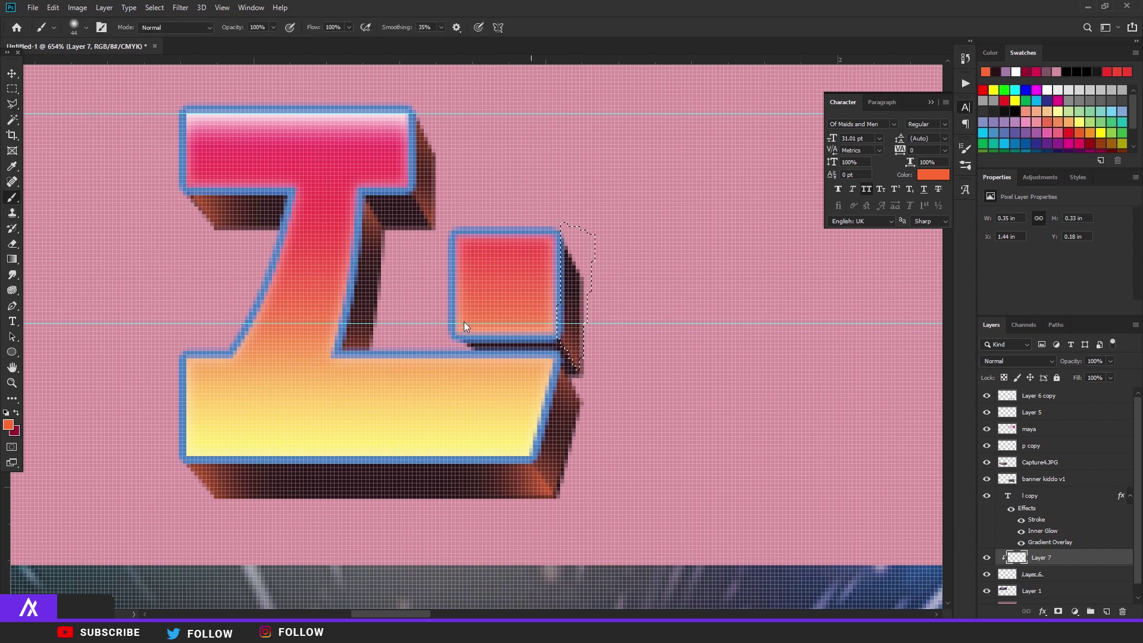
pyautogui.scroll(-6, 676, 378)
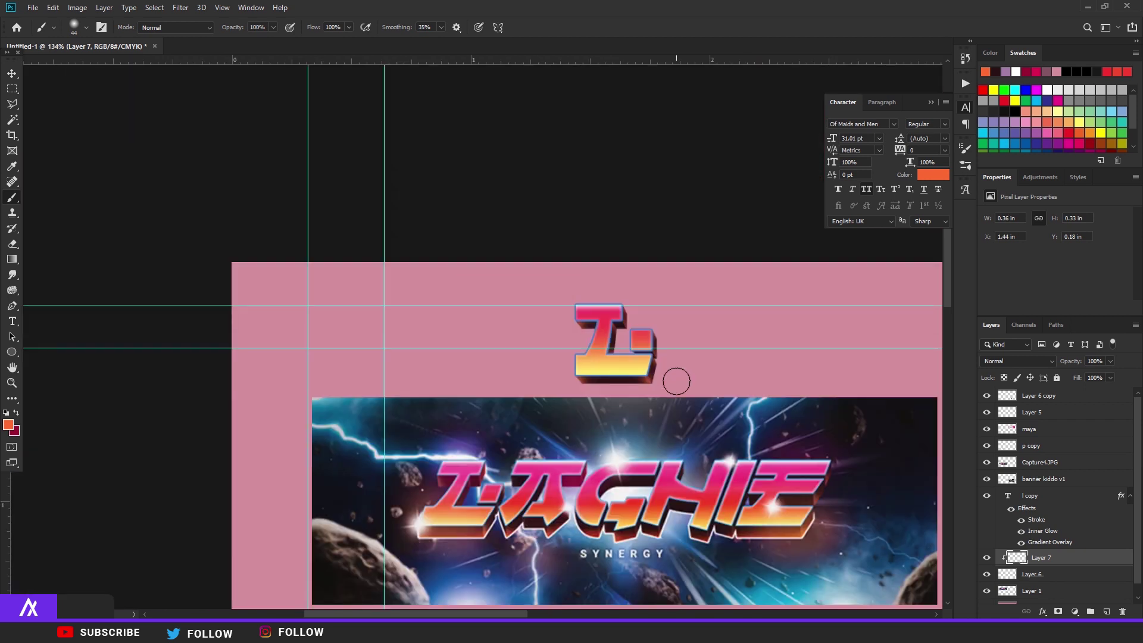
# Create a new layer above the orange highlights and clip it to the shadow layer
pyautogui.scroll(2, 521, 275)
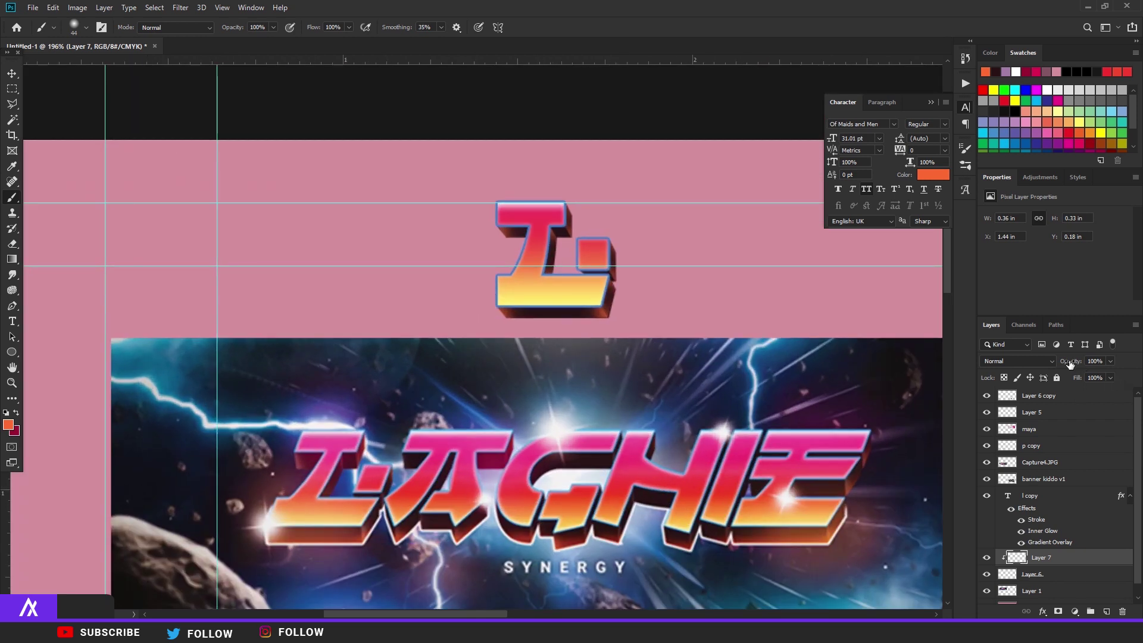
pyautogui.moveTo(1069, 364); pyautogui.dragTo(1065, 368)
pyautogui.click(1105, 612)
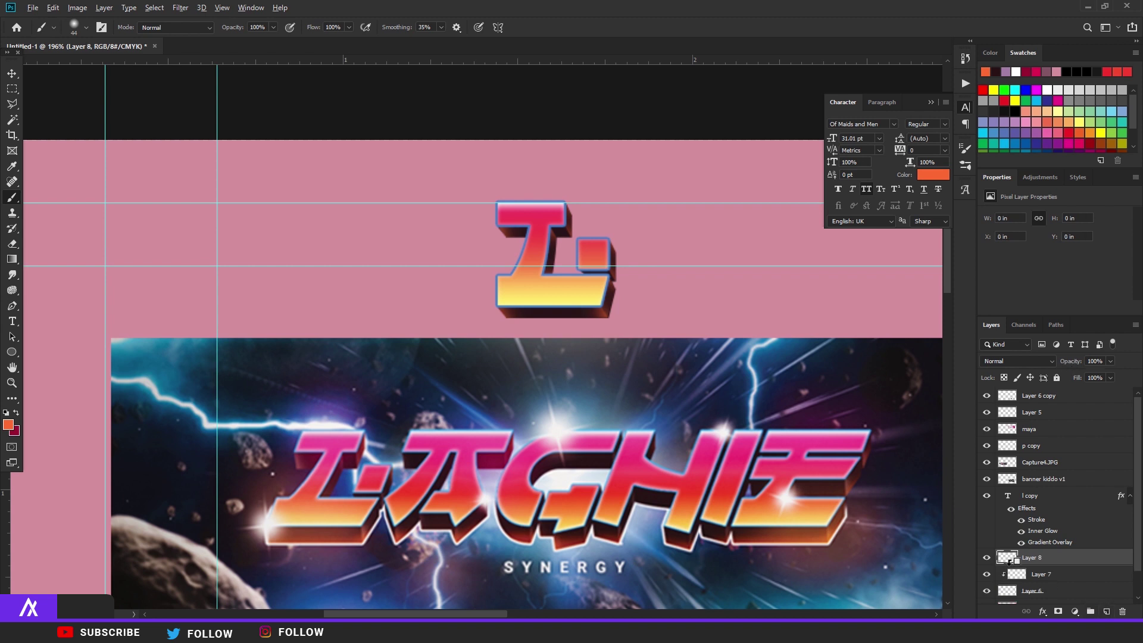
pyautogui.keyDown('alt'); pyautogui.click(1009, 564); pyautogui.keyUp('alt')
# Enlarge the soft brush to 143 px and set the foreground colour to light salmon f7a789
pyautogui.click(79, 27)
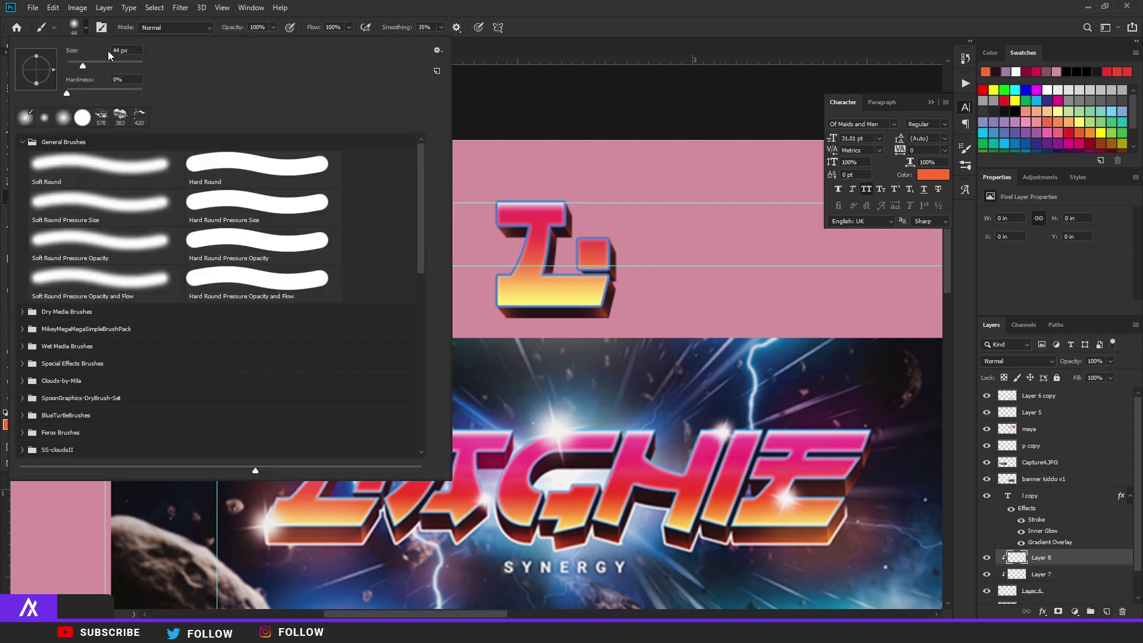
pyautogui.moveTo(112, 63); pyautogui.dragTo(113, 64)
pyautogui.click(483, 26)
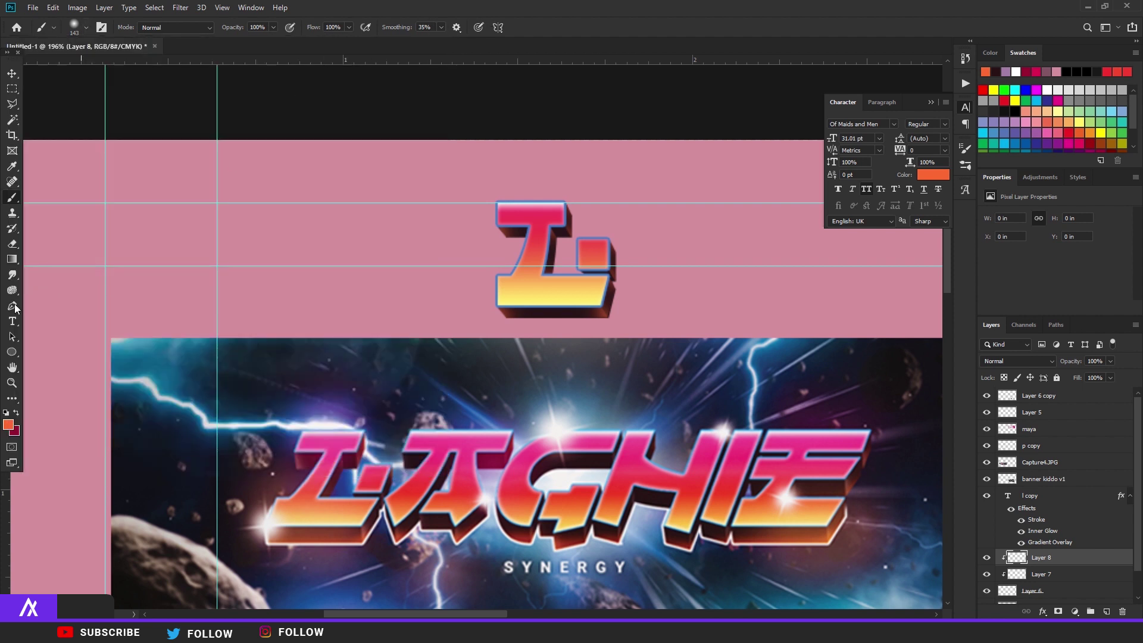
pyautogui.click(9, 423)
pyautogui.click(141, 417)
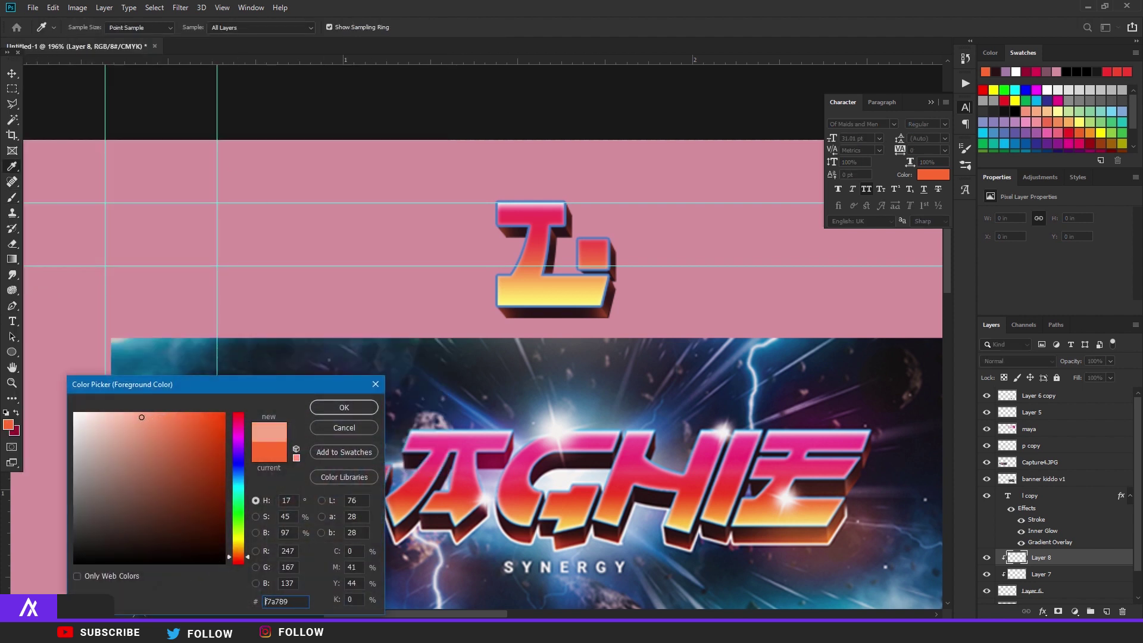
pyautogui.click(344, 407)
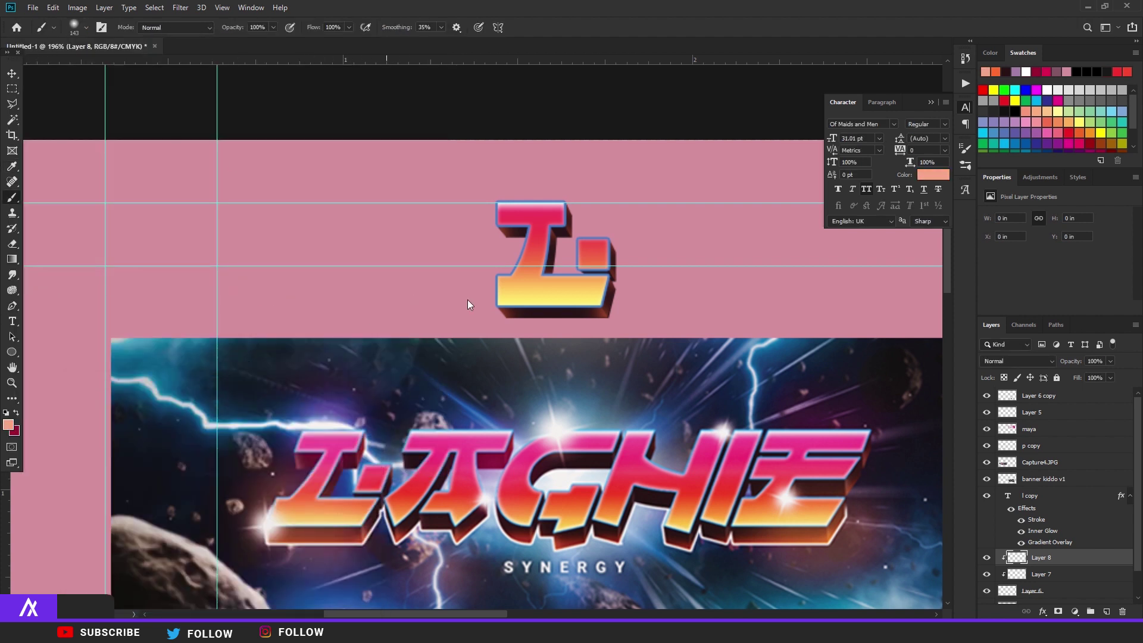
# Brush a faint salmon glow along the underside of the L's extrusion, undoing the overly strong strokes
pyautogui.moveTo(468, 304); pyautogui.dragTo(773, 311)
pyautogui.moveTo(608, 312); pyautogui.dragTo(381, 329)
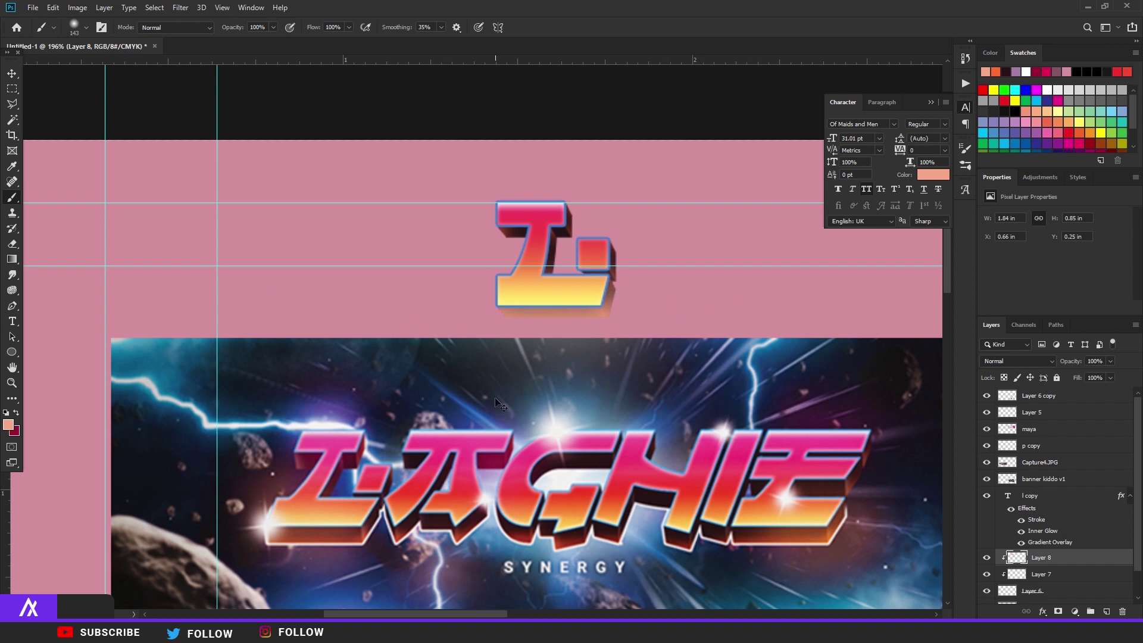
pyautogui.hotkey('ctrl', 'z')
pyautogui.hotkey('ctrl', 'z')
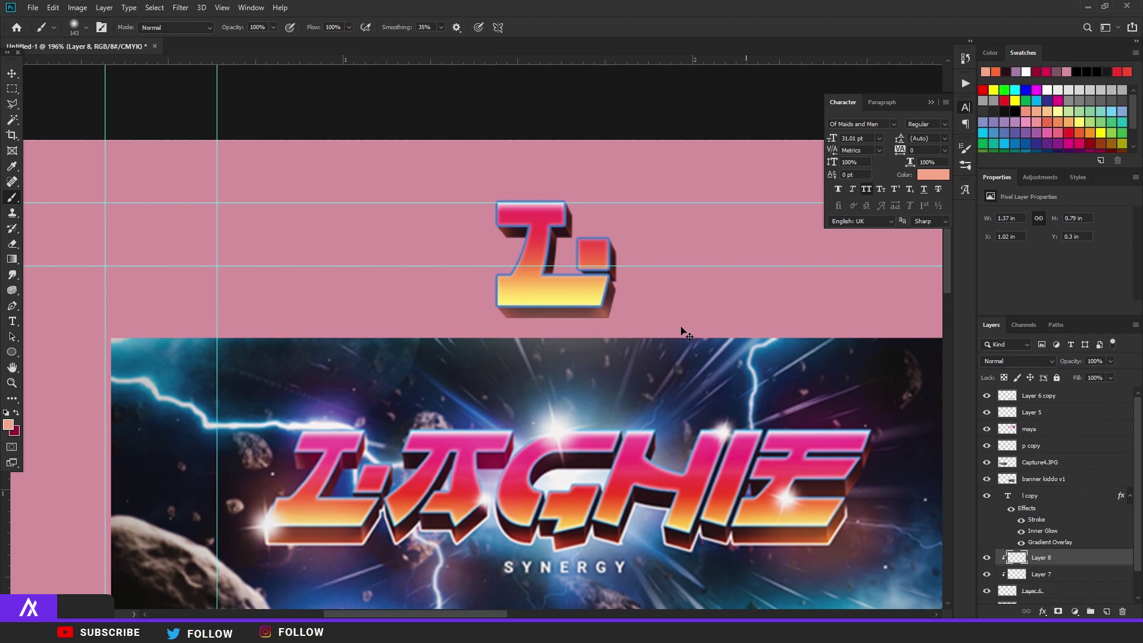
# Set the salmon glow layer's blend mode to Screen with 50% opacity and compare the L with and without it
pyautogui.click(1019, 360)
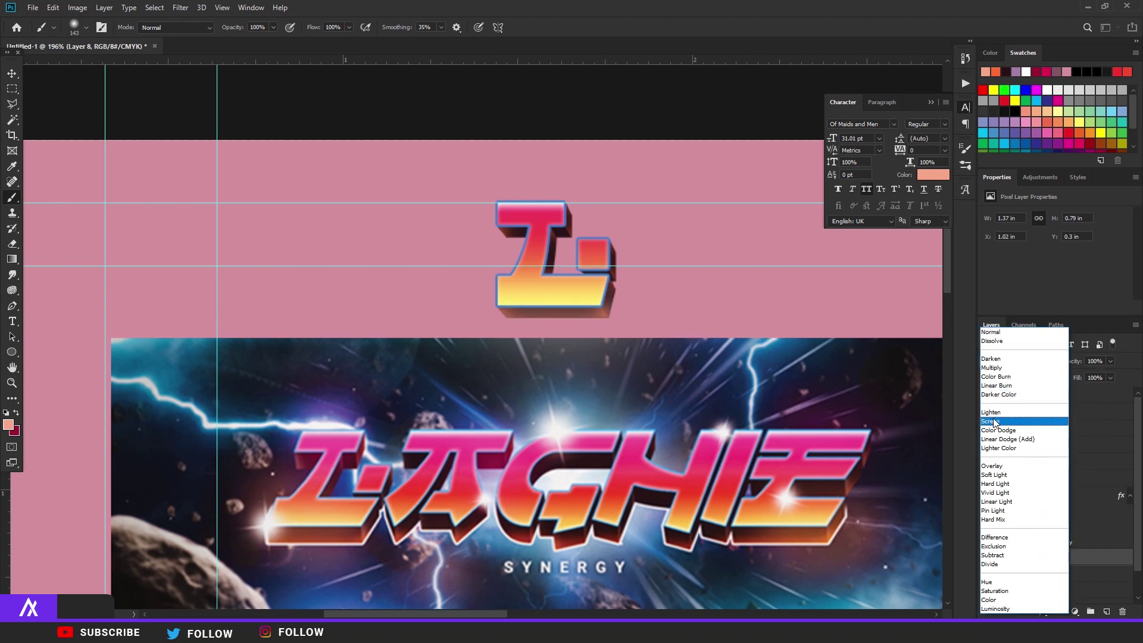
pyautogui.click(997, 421)
pyautogui.click(1110, 360)
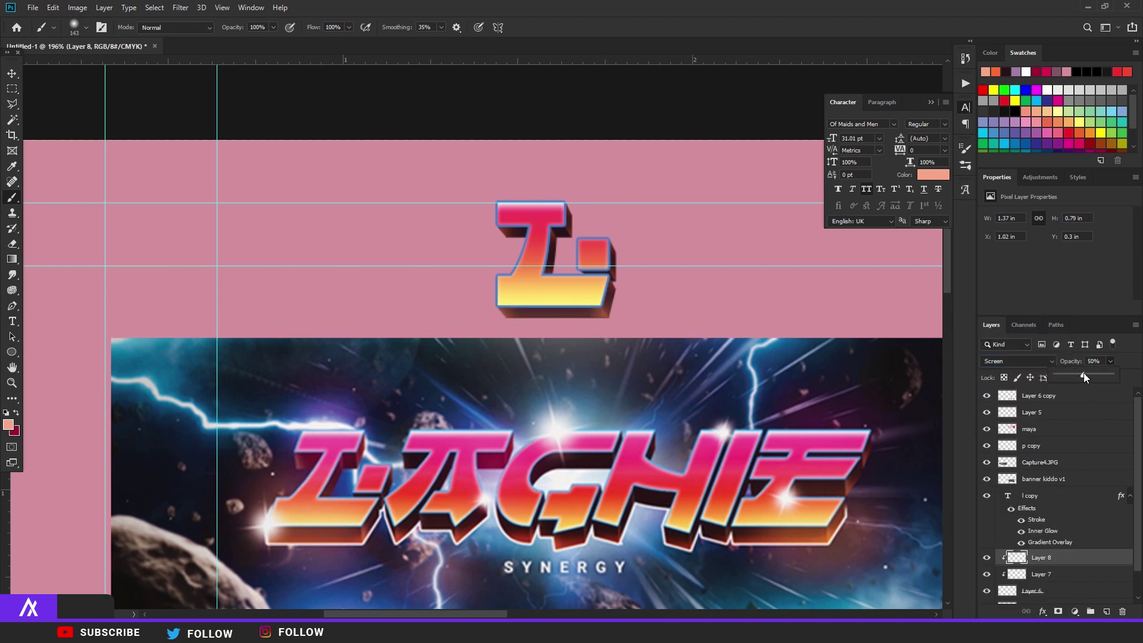
pyautogui.click(986, 558)
pyautogui.click(987, 558)
pyautogui.scroll(-1, 560, 338)
pyautogui.scroll(1, 523, 336)
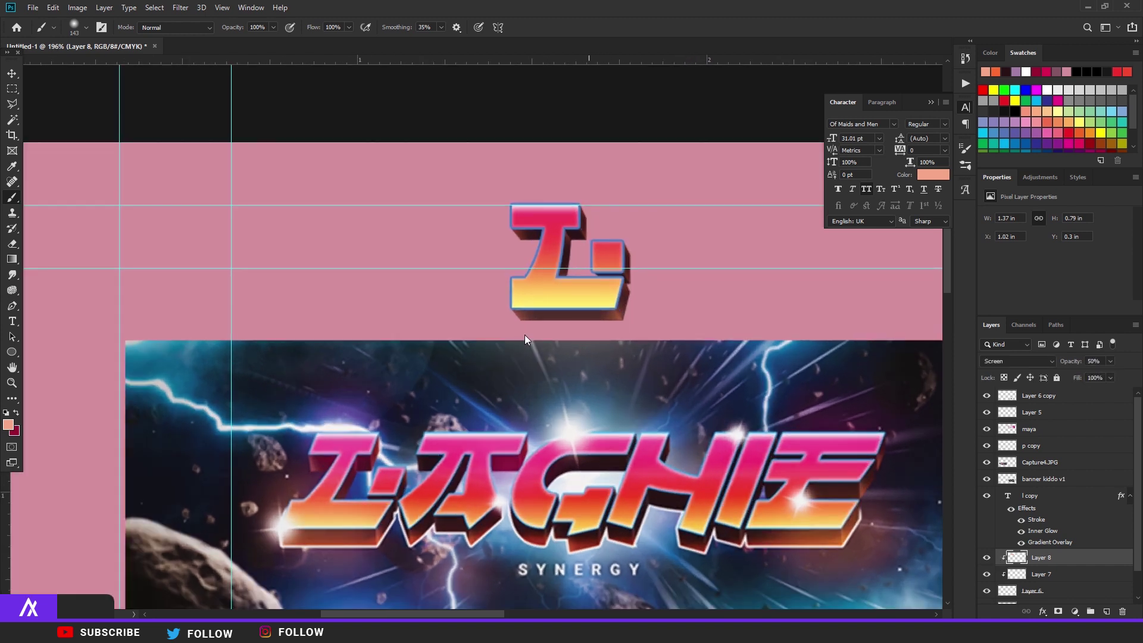
# Merge the salmon glow and orange highlight layers with the L's shadow layer into one layer
pyautogui.scroll(-2, 1045, 533)
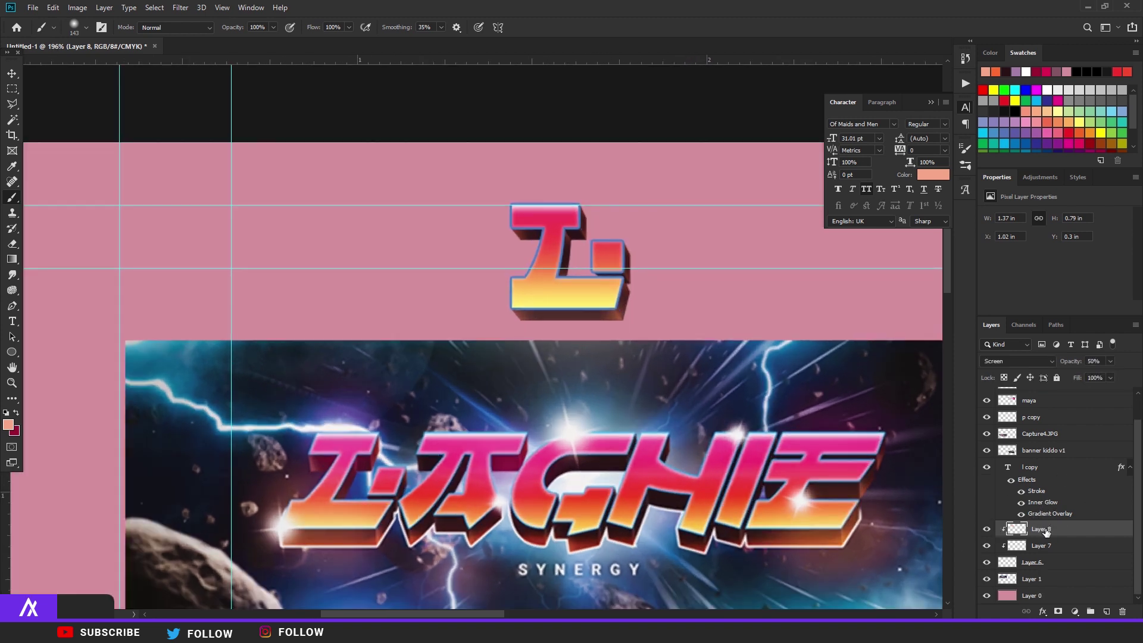
pyautogui.keyDown('shift'); pyautogui.click(1037, 562); pyautogui.keyUp('shift')
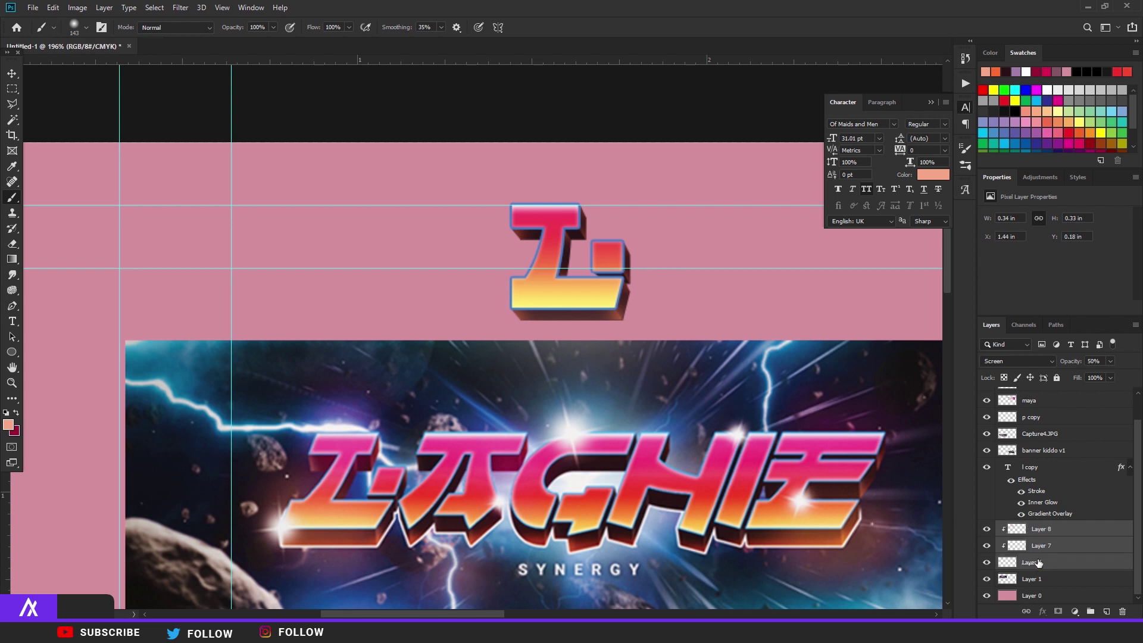
pyautogui.hotkey('ctrl', 'e')
# Add a white 2 px outside stroke to the L's merged extrusion layer
pyautogui.doubleClick(1064, 562)
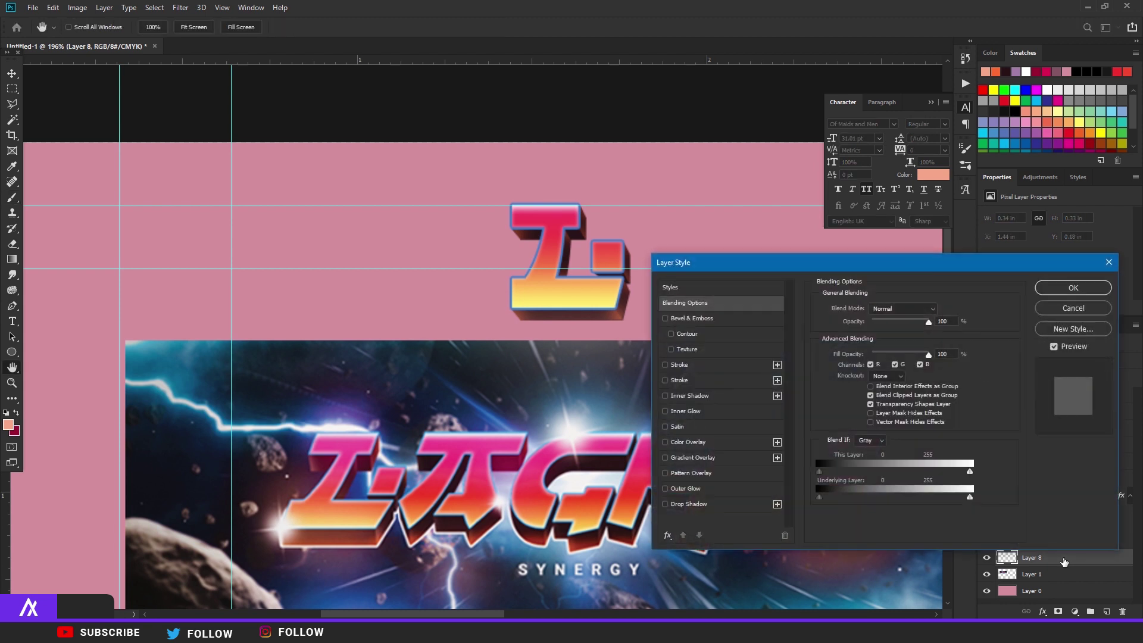
pyautogui.click(679, 364)
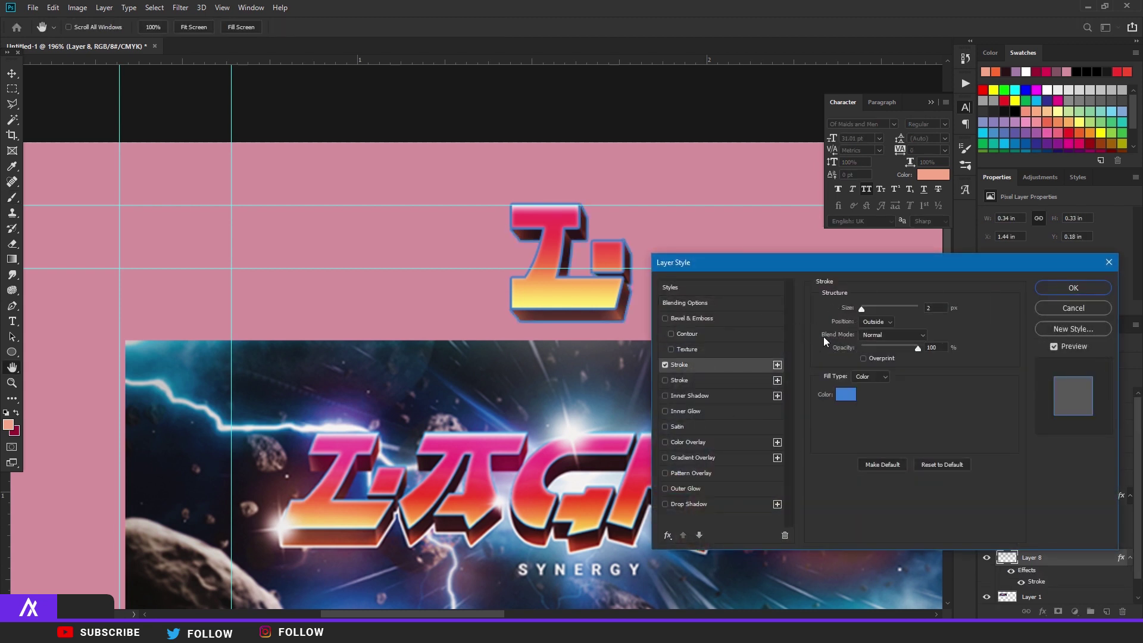
pyautogui.click(845, 394)
pyautogui.click(75, 413)
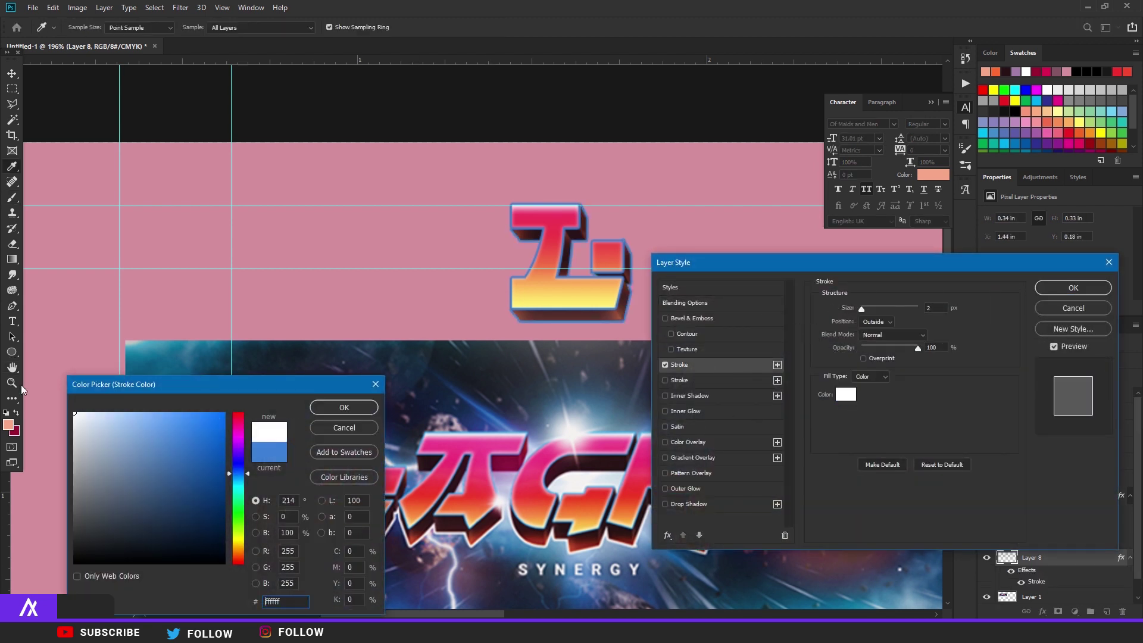
pyautogui.click(334, 407)
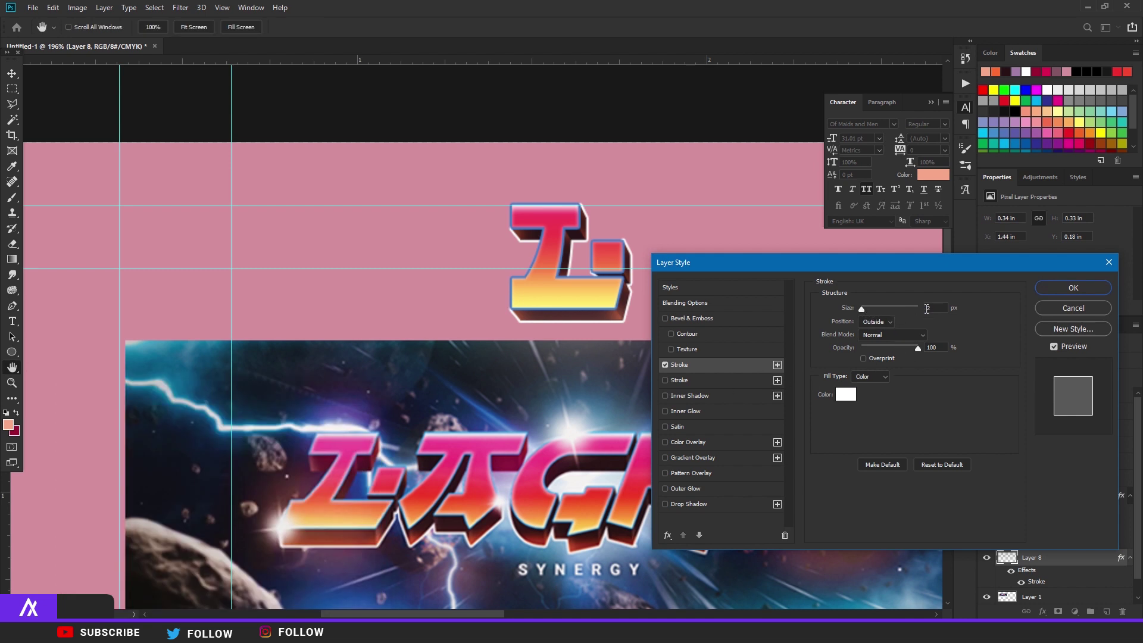
pyautogui.click(1065, 285)
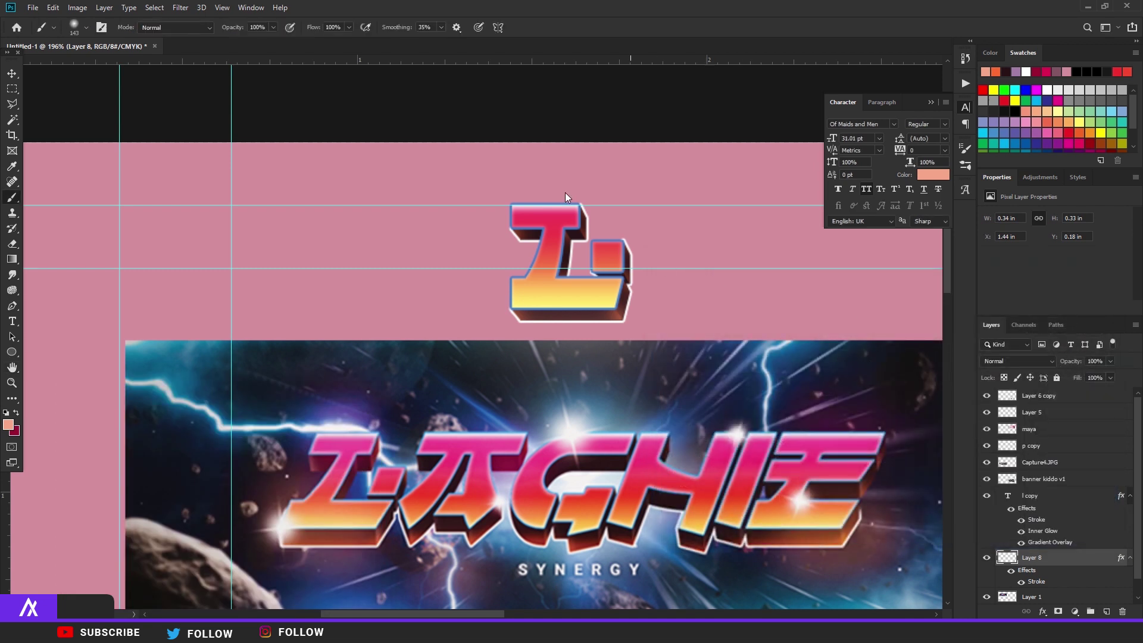
pyautogui.scroll(2, 565, 196)
pyautogui.scroll(-4, 536, 285)
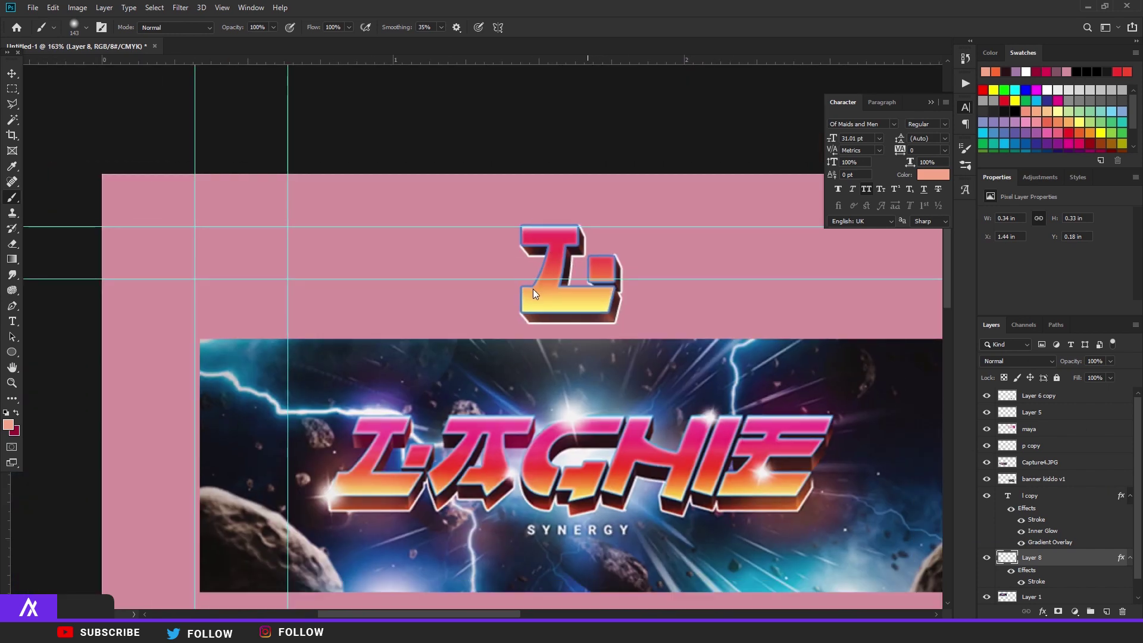
# Merge the L text layer with its extrusion layer and skew the letter so it leans slightly to the right
pyautogui.click(1060, 509)
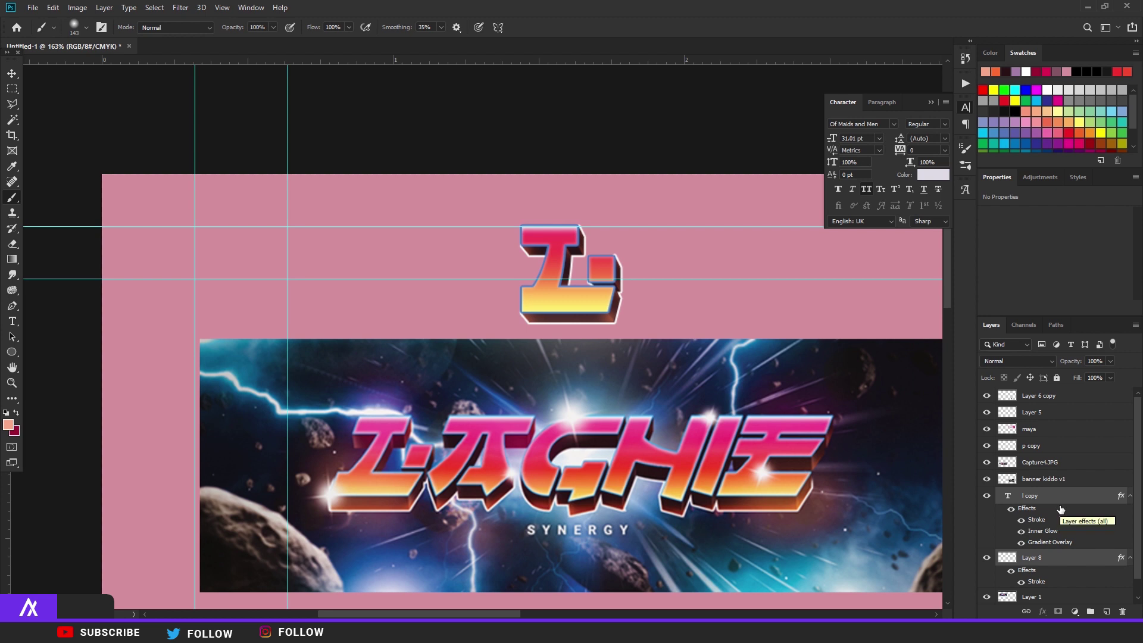
pyautogui.hotkey('ctrl', 'e')
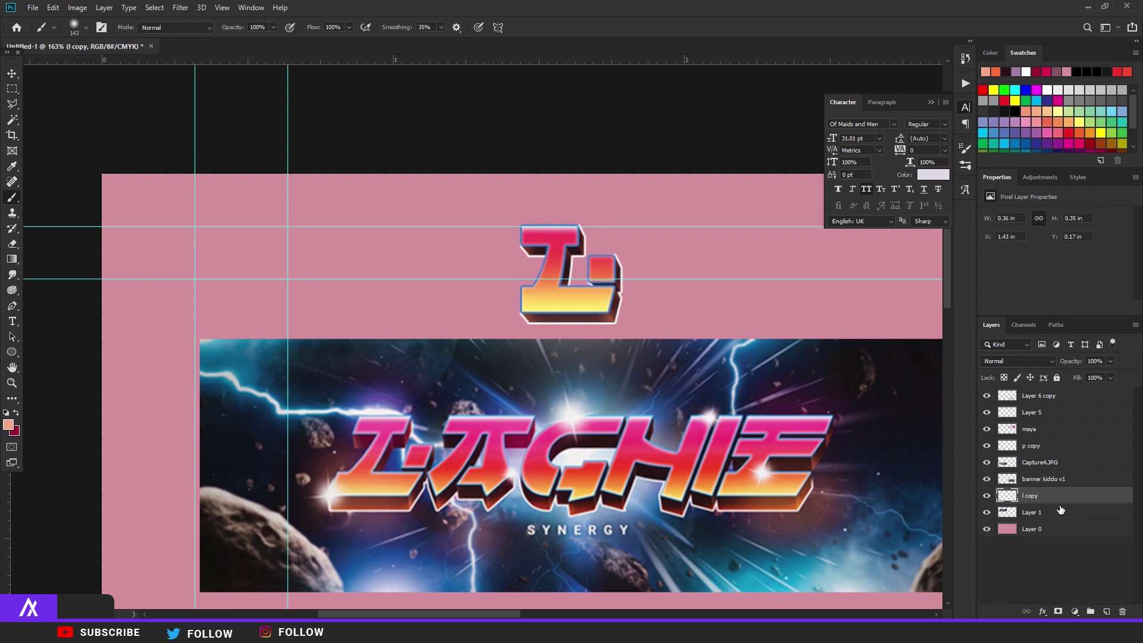
pyautogui.hotkey('ctrl', 't')
pyautogui.rightClick(577, 303)
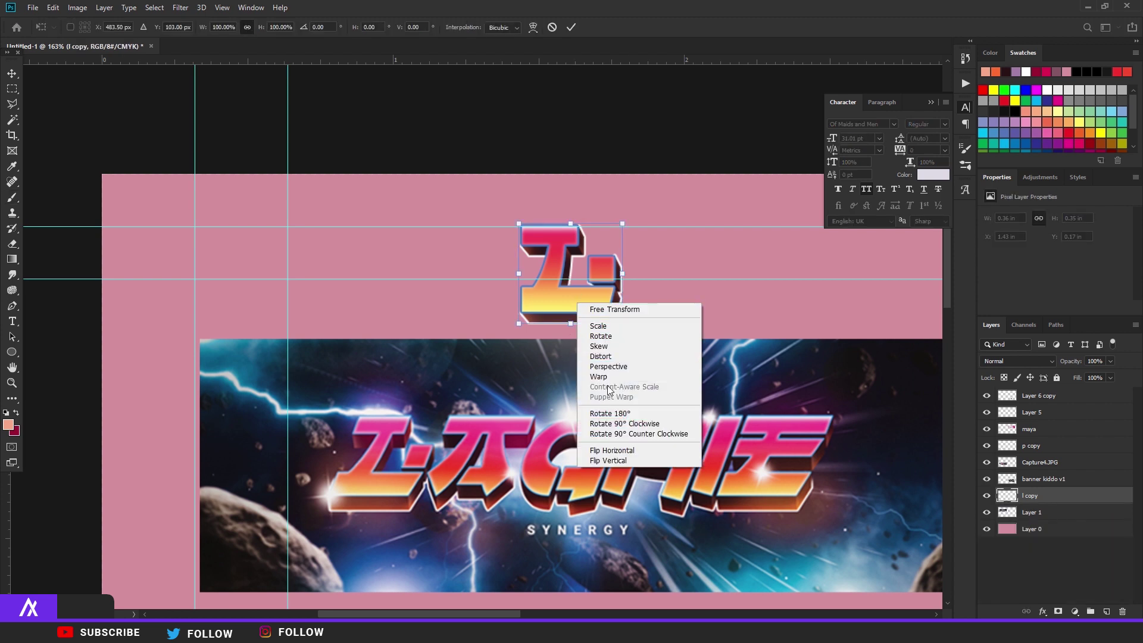
pyautogui.click(599, 346)
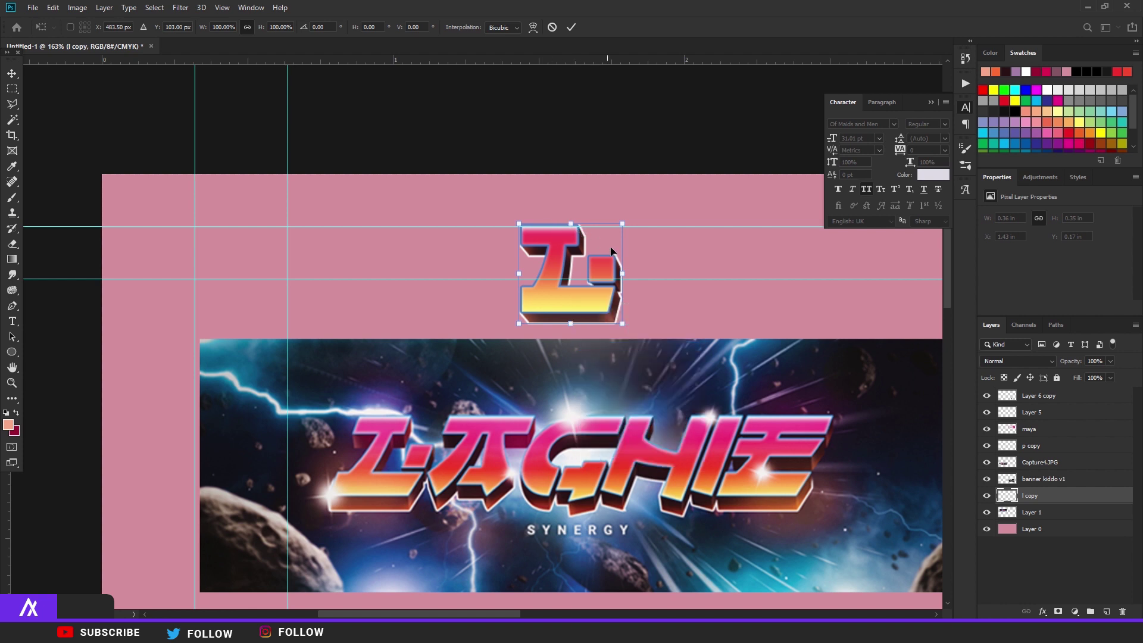
pyautogui.moveTo(573, 223); pyautogui.dragTo(582, 224)
pyautogui.press('b')
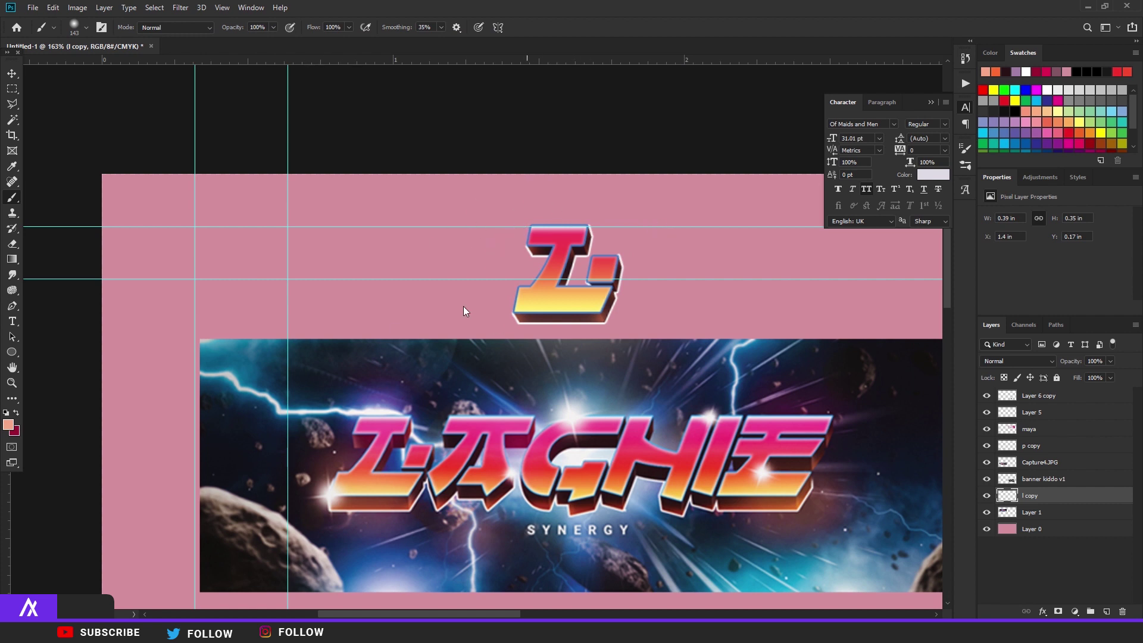
# On a new layer, dab a soft white spot beside the L and flatten it into a thin horizontal light streak
pyautogui.hscroll(2, 463, 306)
pyautogui.hotkey('ctrl', 'shift', 'alt', 'n')
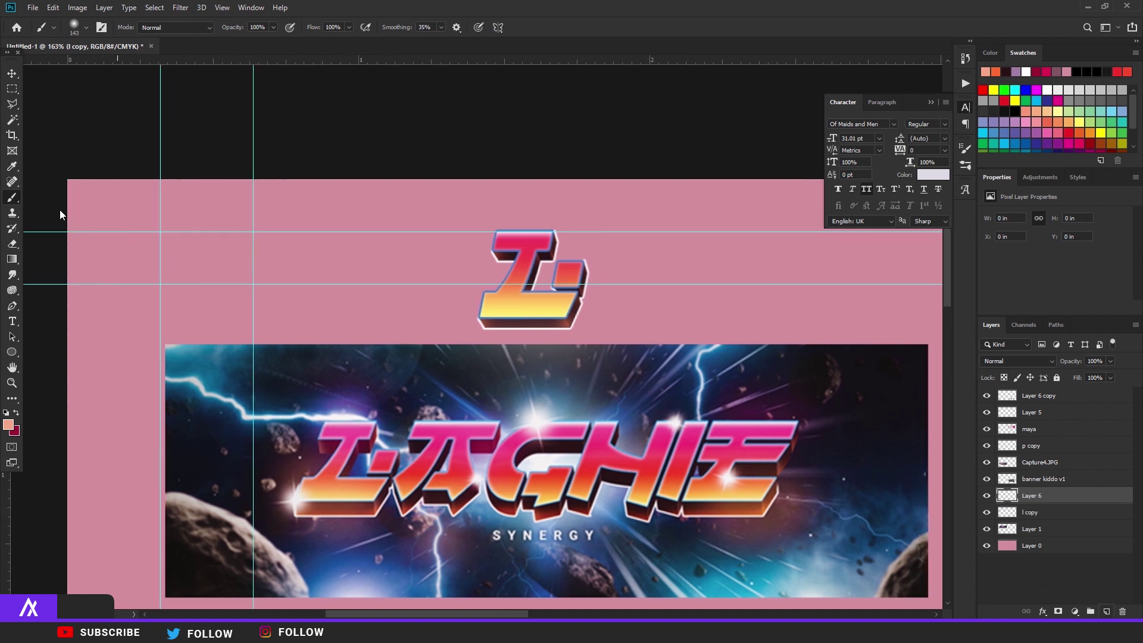
pyautogui.click(6, 412)
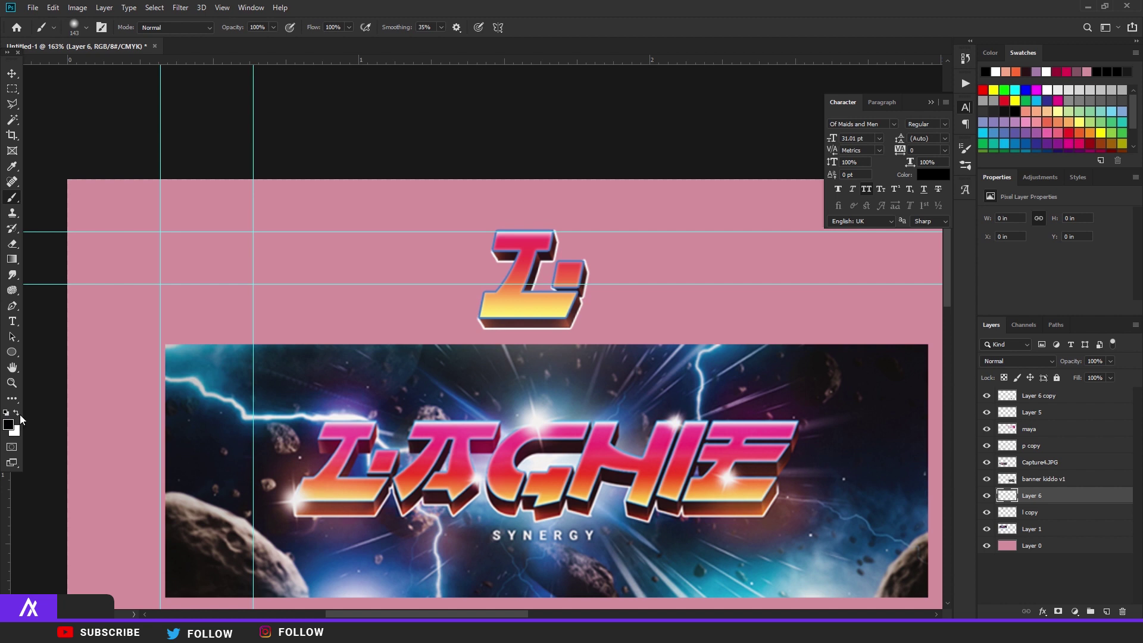
pyautogui.click(17, 413)
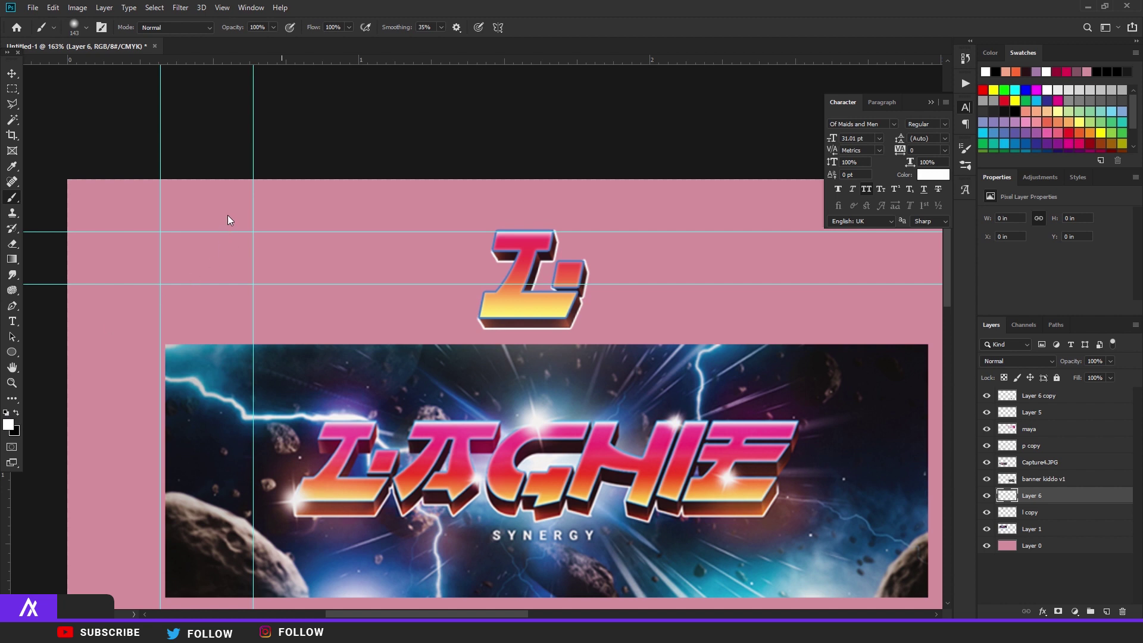
pyautogui.click(295, 261)
pyautogui.hotkey('ctrl', 't')
pyautogui.moveTo(295, 179)
pyautogui.mouseDown()
pyautogui.moveTo(319, 323)
pyautogui.moveTo(308, 360)
pyautogui.moveTo(323, 274)
pyautogui.moveTo(311, 268)
pyautogui.mouseUp()
pyautogui.press('b')
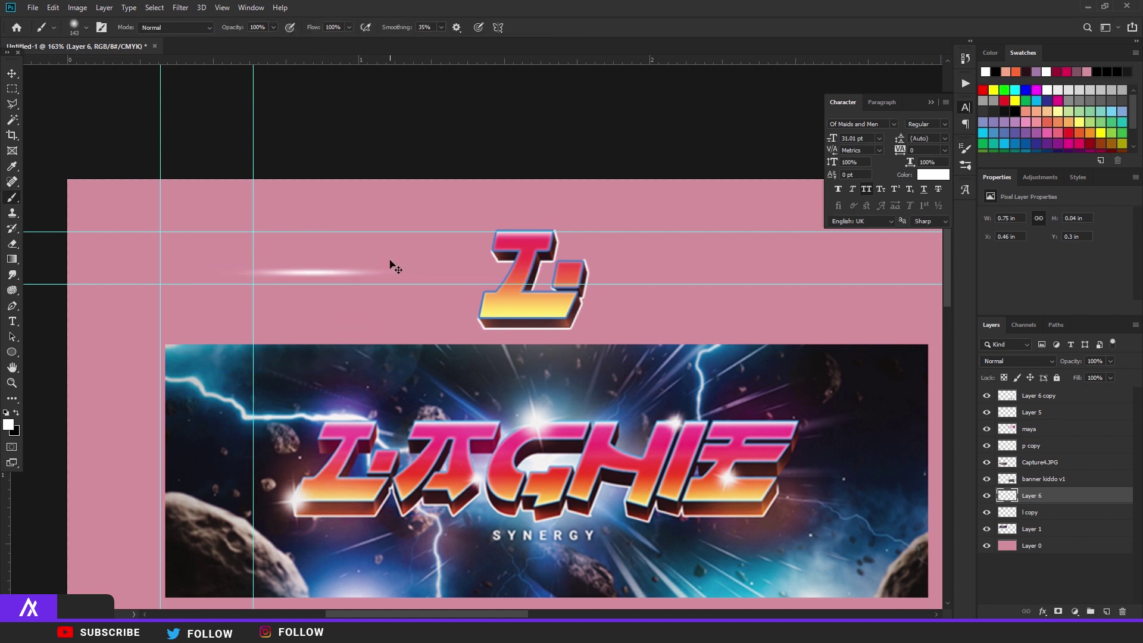
# Duplicate the light streak and rotate the copy 90° to form a cross-shaped sparkle
pyautogui.hotkey('ctrl', 'j')
pyautogui.hotkey('ctrl', 't')
pyautogui.moveTo(369, 238); pyautogui.dragTo(365, 273)
pyautogui.press('Return')
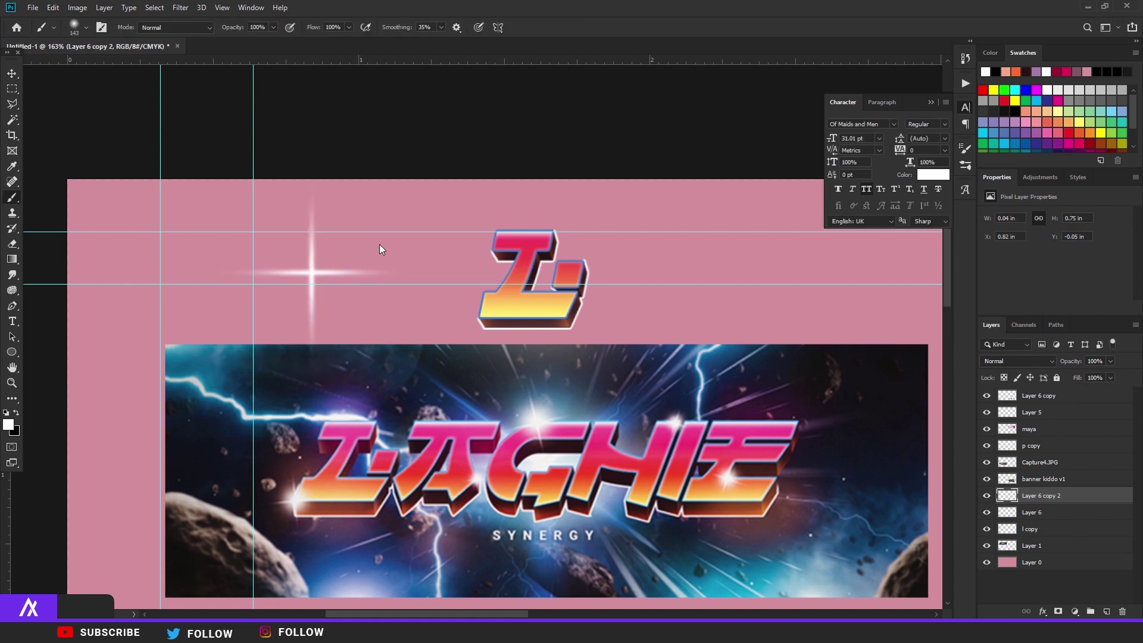
# Dab a soft white glow at the sparkle's centre on a new layer and merge it with both streak layers
pyautogui.click(1105, 611)
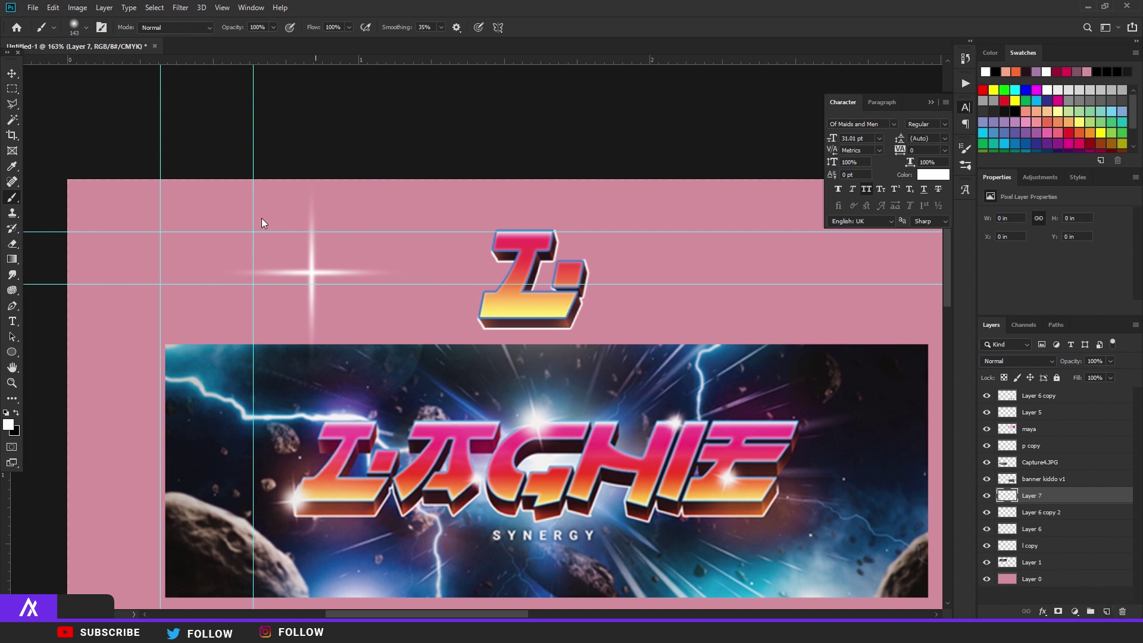
pyautogui.click(311, 271)
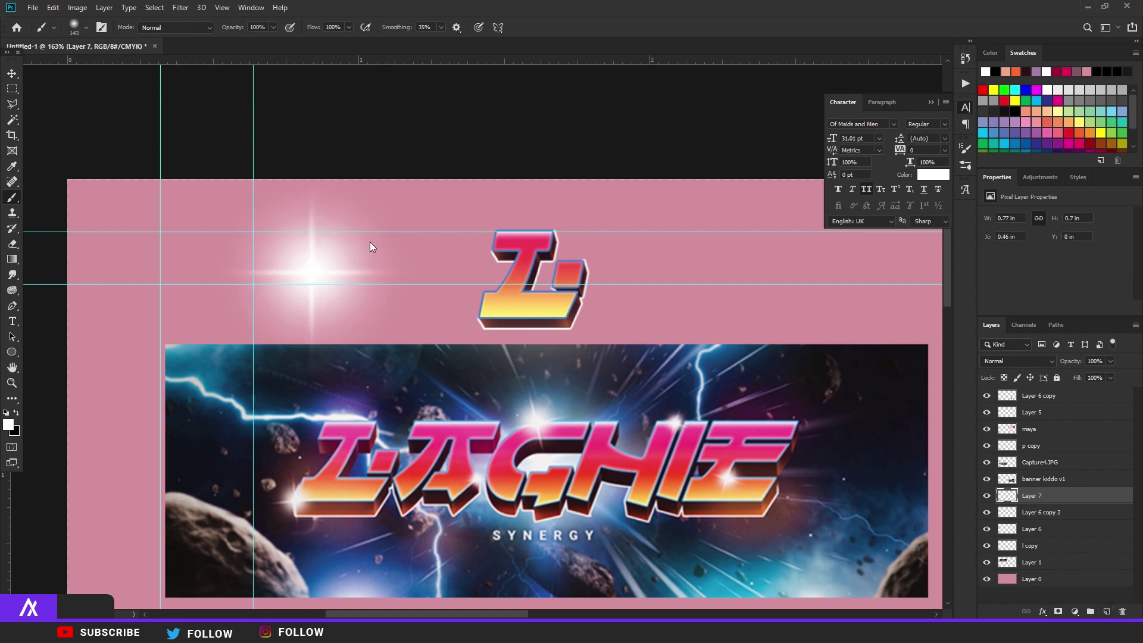
pyautogui.keyDown('shift'); pyautogui.click(1052, 530); pyautogui.keyUp('shift')
pyautogui.hotkey('ctrl', 'e')
# Scale the sparkle to about 21%, rotate it about -17.5° and place it on the L's lower-left corner
pyautogui.hotkey('ctrl', 't')
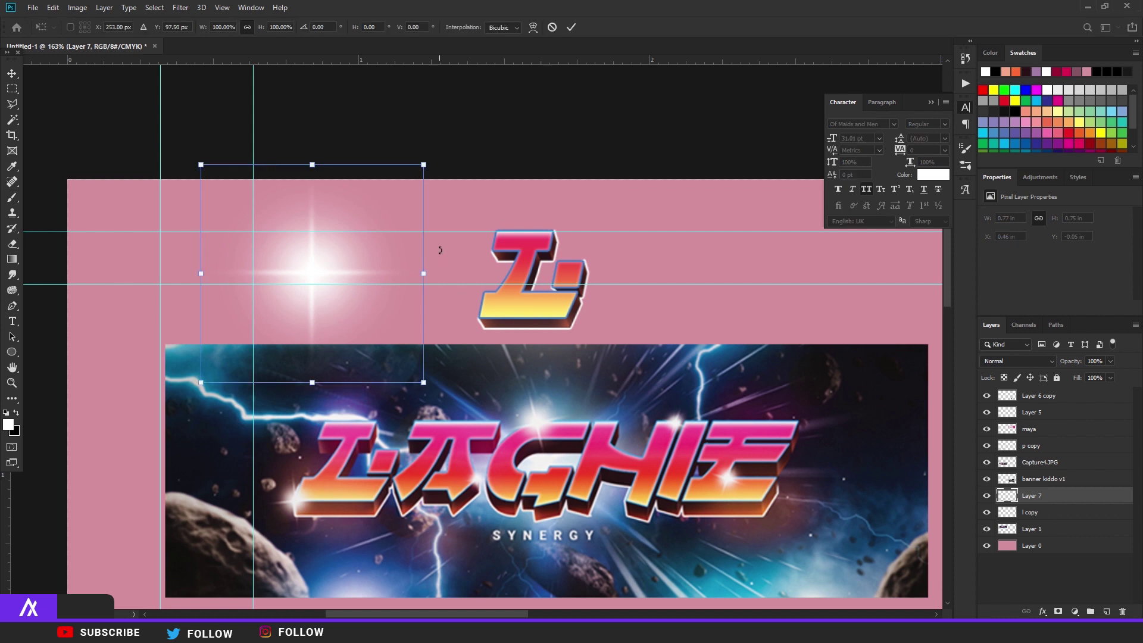
pyautogui.moveTo(425, 169); pyautogui.dragTo(344, 224)
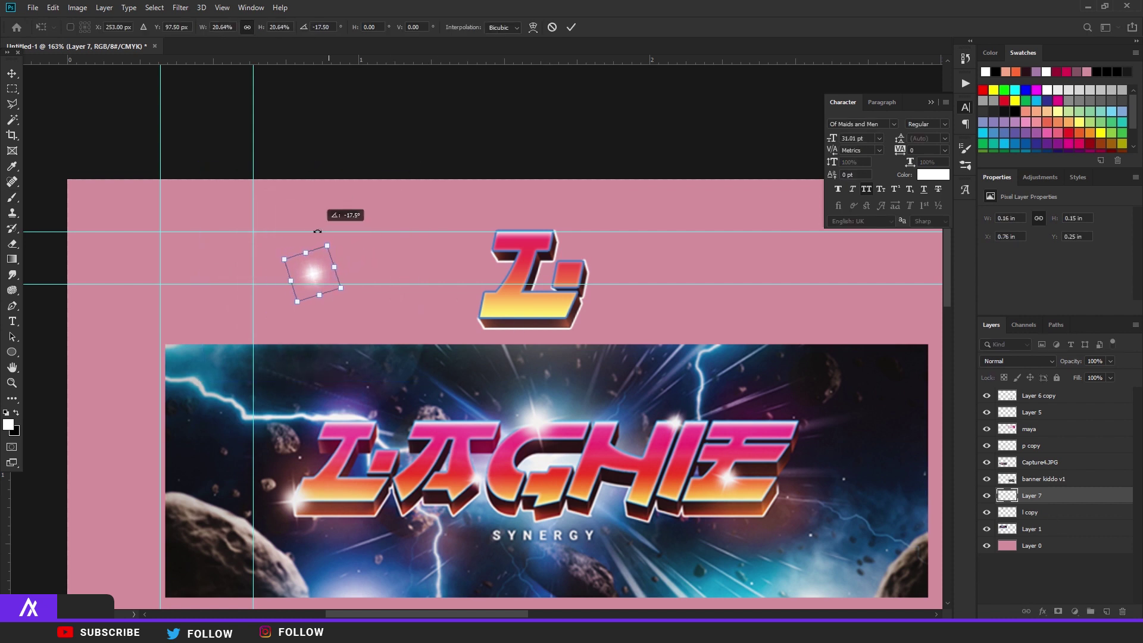
pyautogui.moveTo(311, 271)
pyautogui.mouseDown()
pyautogui.moveTo(410, 262)
pyautogui.moveTo(500, 232)
pyautogui.moveTo(518, 280)
pyautogui.moveTo(485, 320)
pyautogui.mouseUp()
pyautogui.press('Return')
pyautogui.press('b')
pyautogui.scroll(-5, 655, 303)
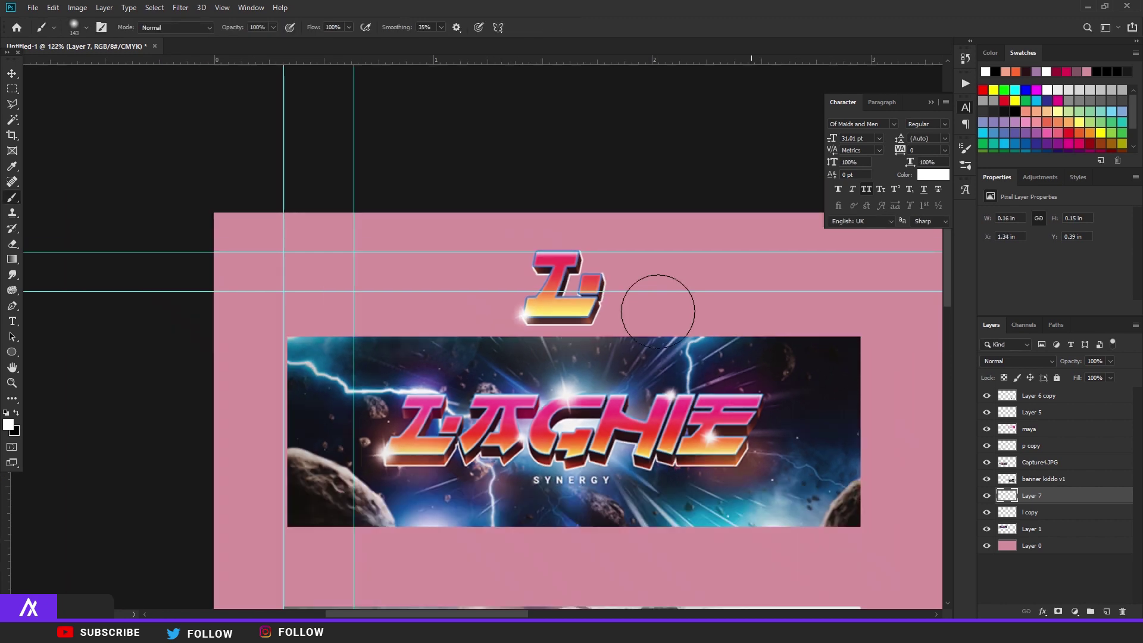
pyautogui.scroll(5, 653, 320)
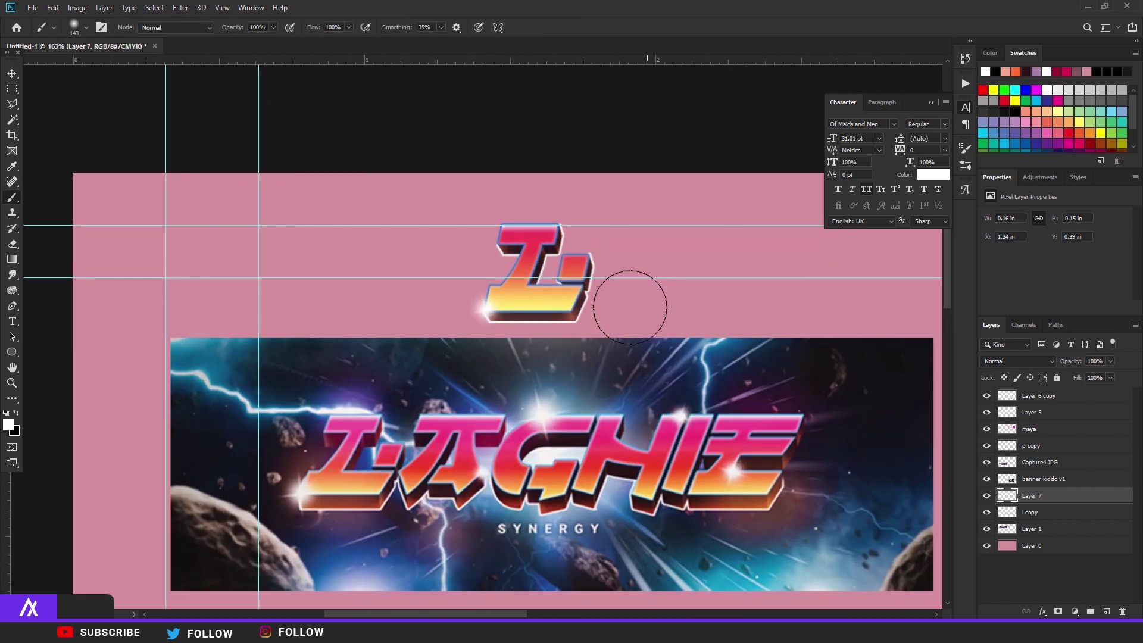
pyautogui.scroll(-5, 591, 403)
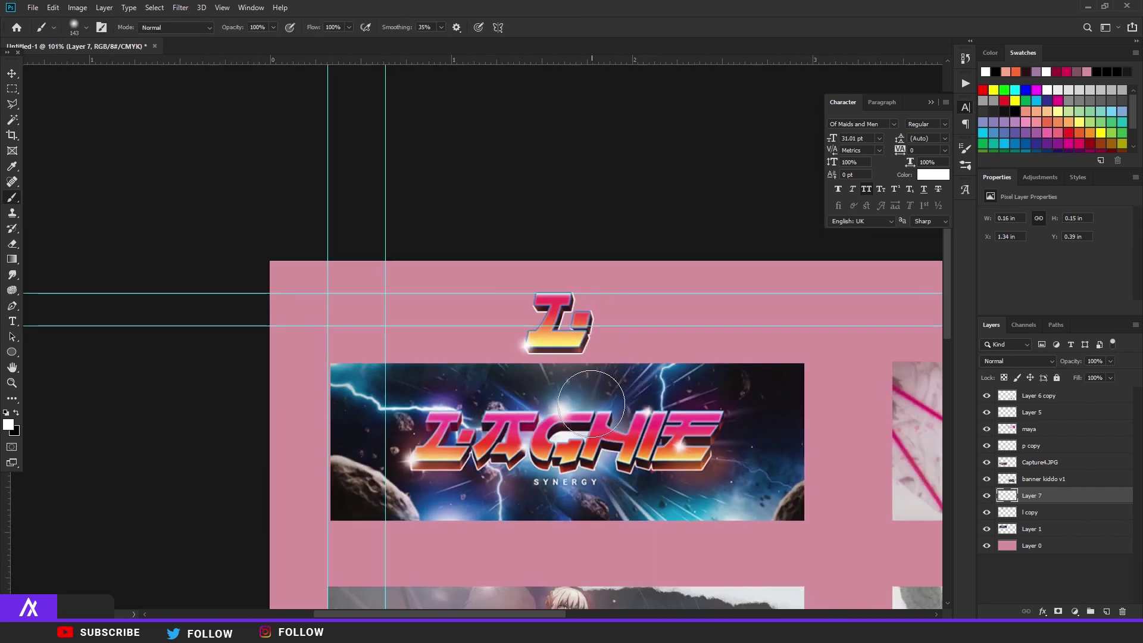
pyautogui.scroll(-3, 591, 403)
pyautogui.scroll(1, 512, 357)
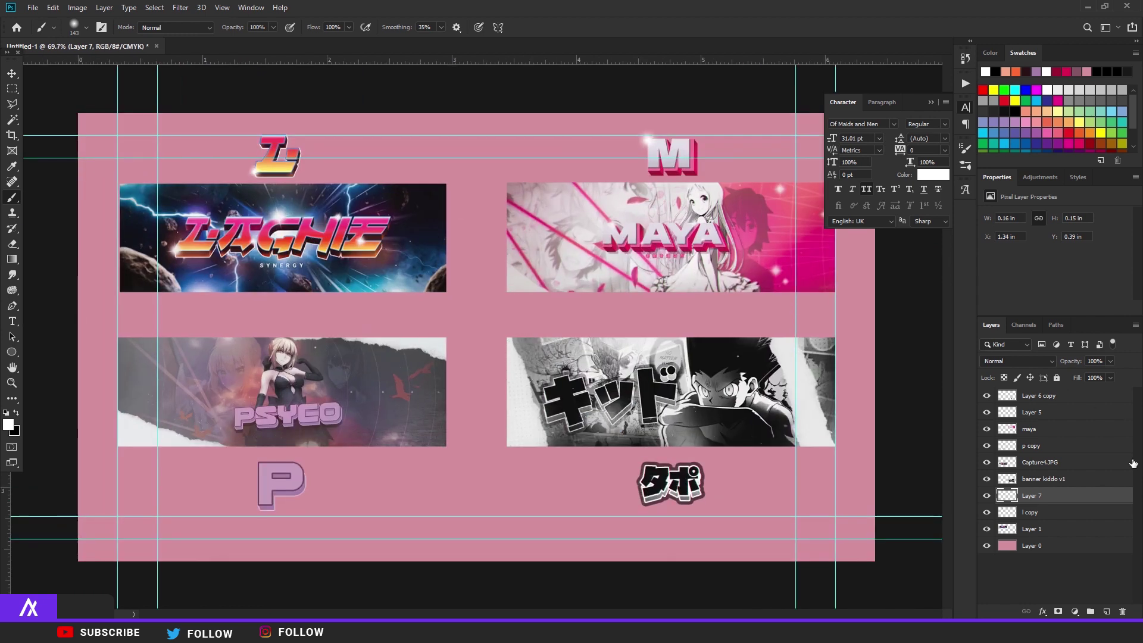
# Merge the sparkle with the L layer and shift the finished letter slightly right above the L-AGHIE banner
pyautogui.keyDown('ctrl'); pyautogui.click(1041, 515); pyautogui.keyUp('ctrl')
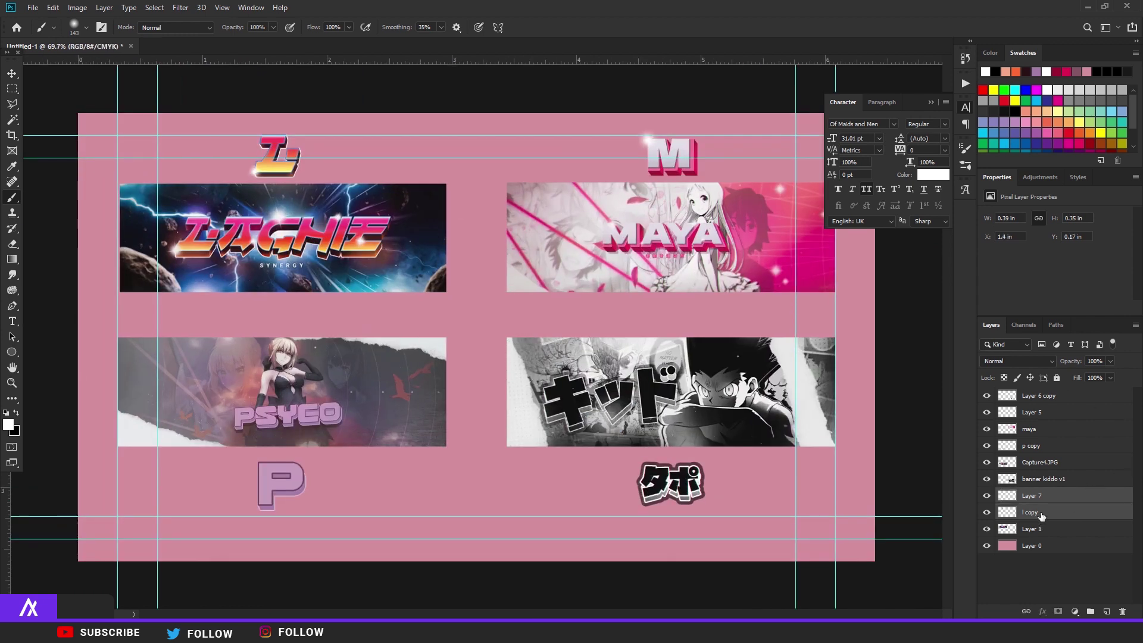
pyautogui.hotkey('ctrl', 'e')
pyautogui.hotkey('ctrl', 't')
pyautogui.moveTo(278, 161); pyautogui.dragTo(286, 161)
pyautogui.press('Return')
pyautogui.press('b')
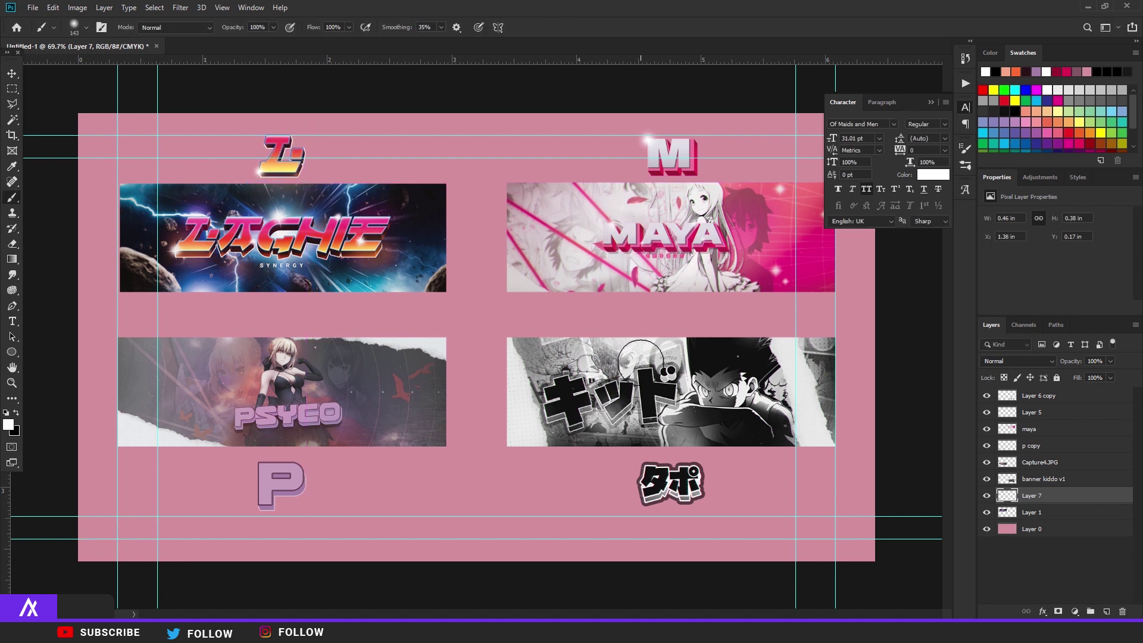